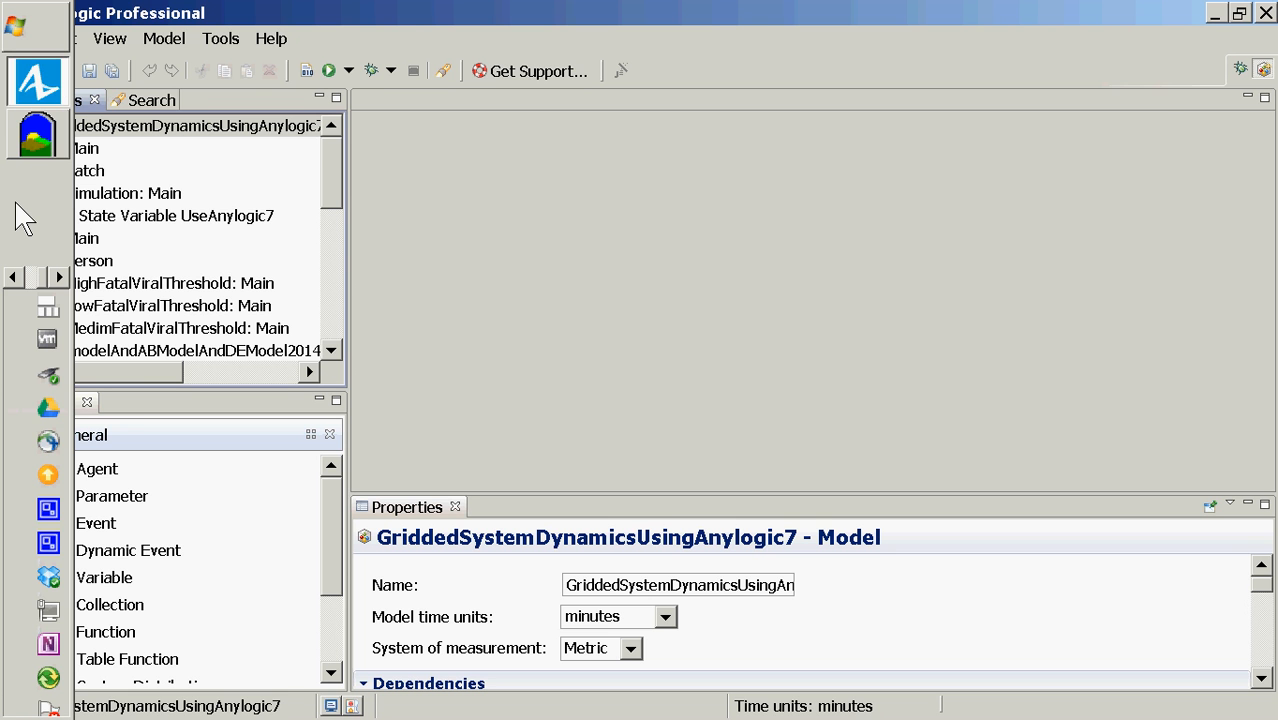
click(20, 38)
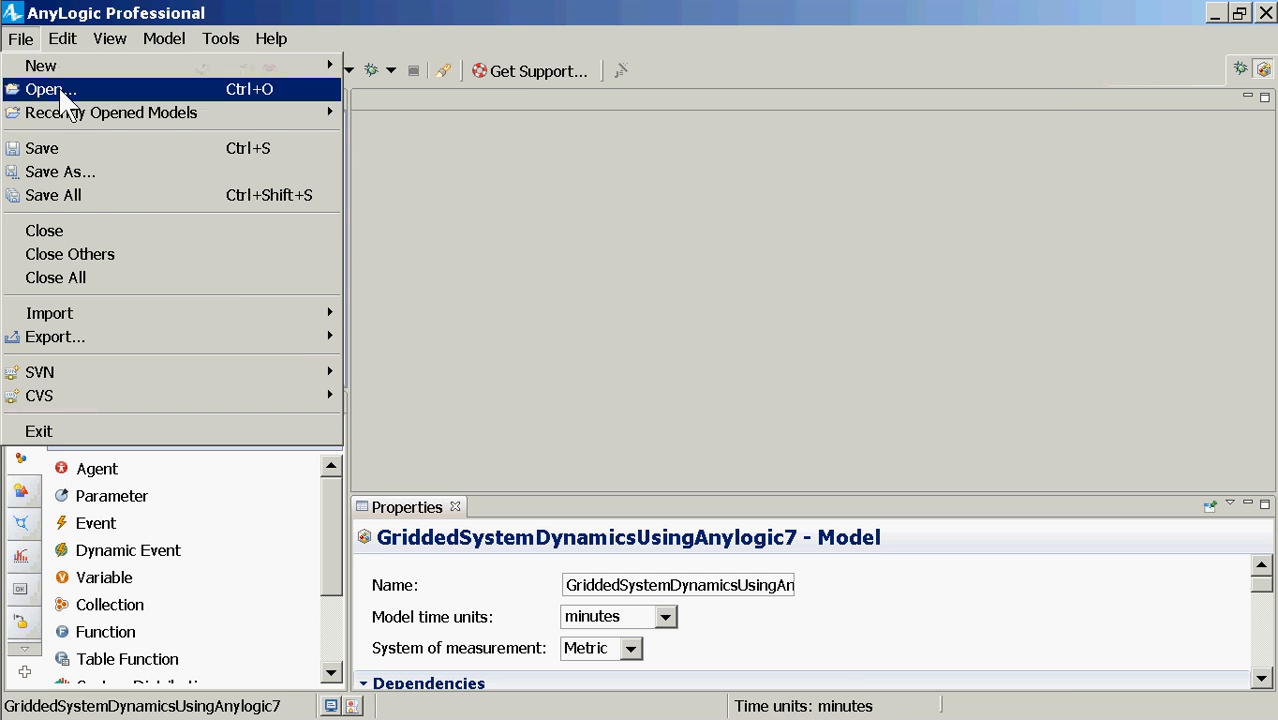
click(34, 88)
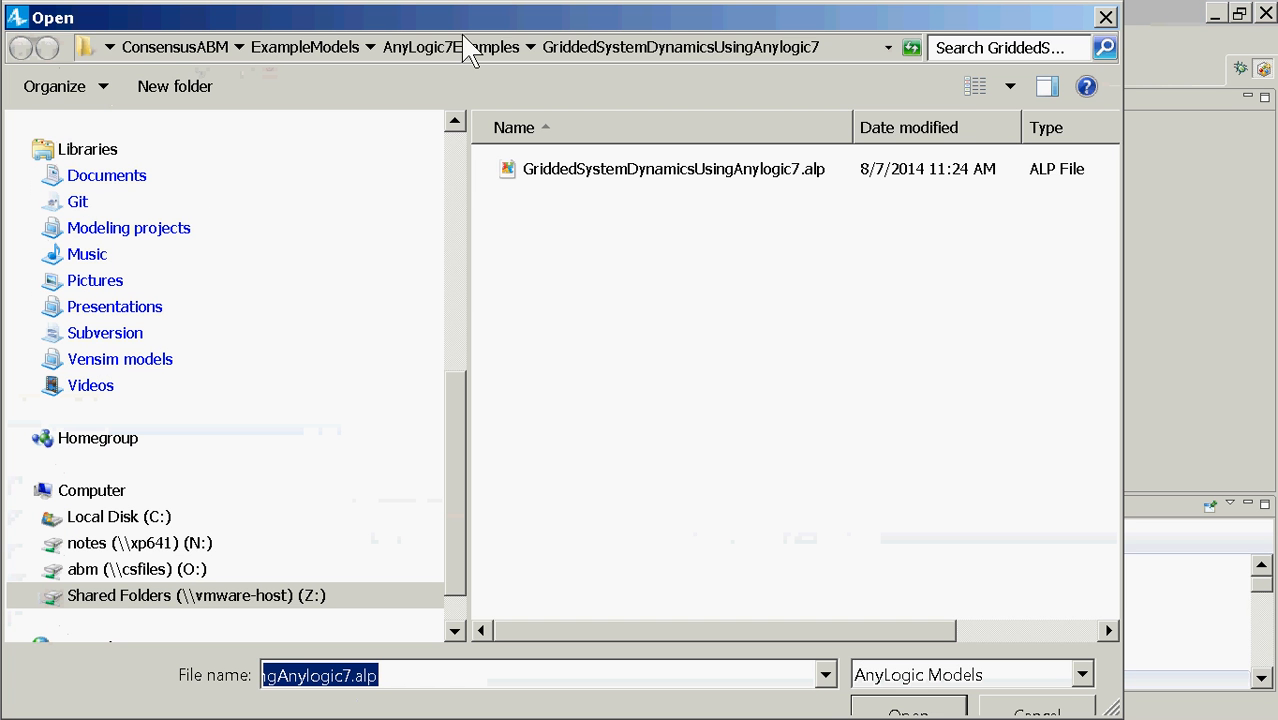
click(520, 47)
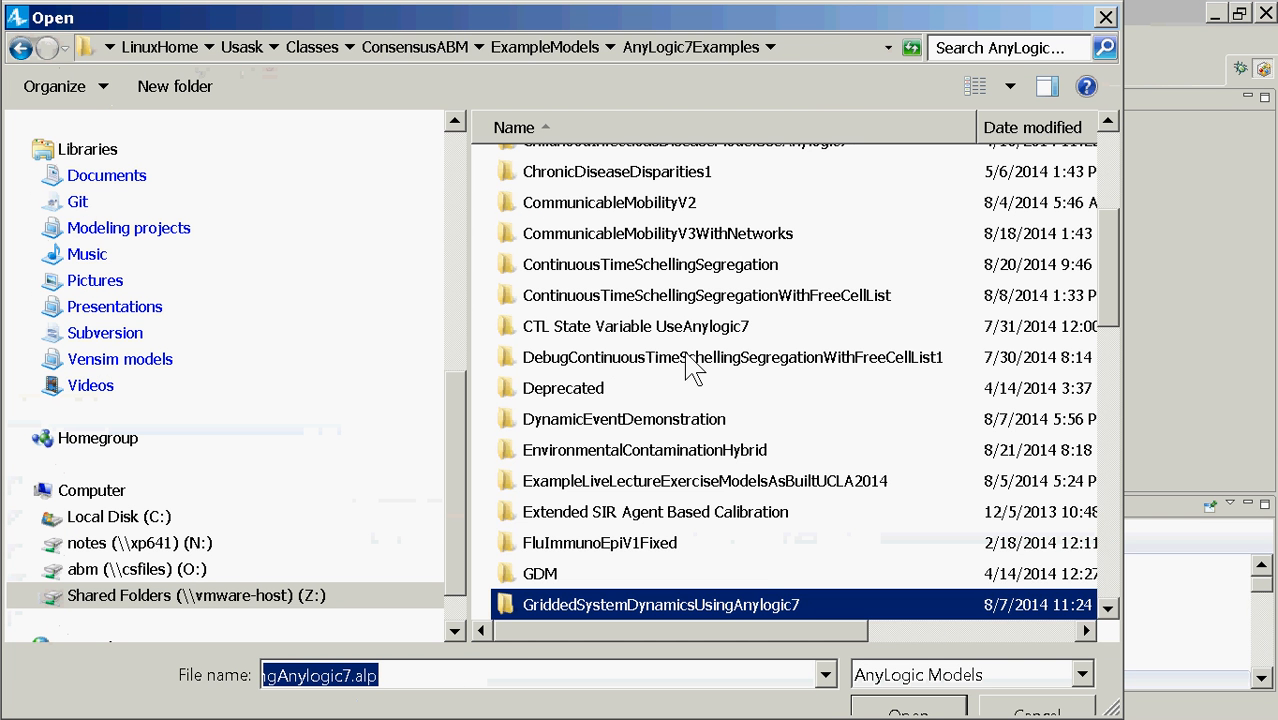
drag(1110, 330, 1110, 262)
scroll(893, 300, up, 1)
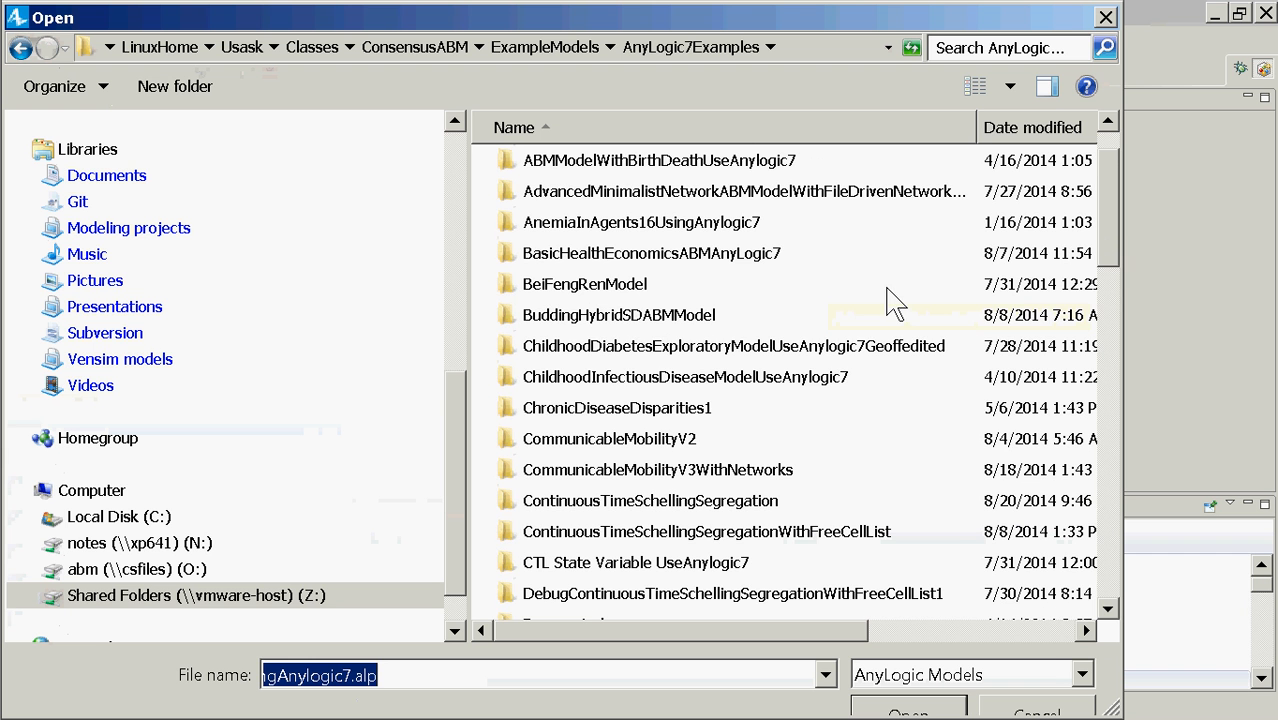
click(558, 285)
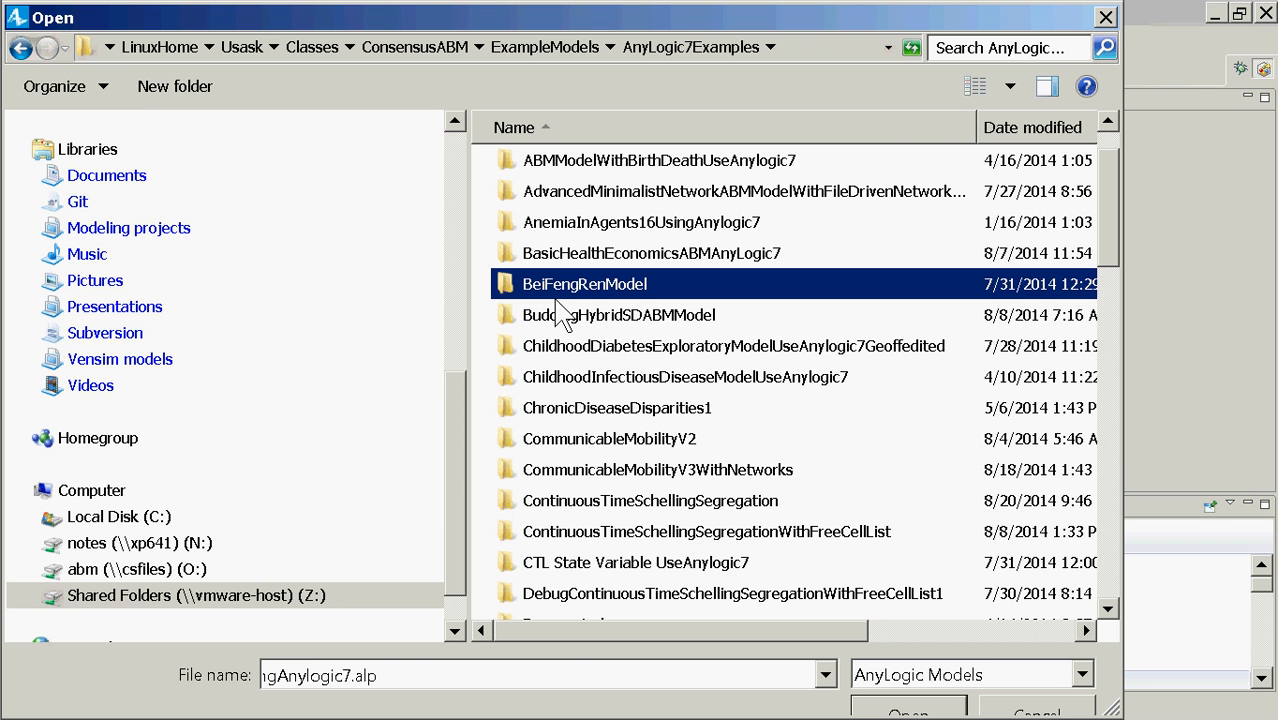
double_click(557, 299)
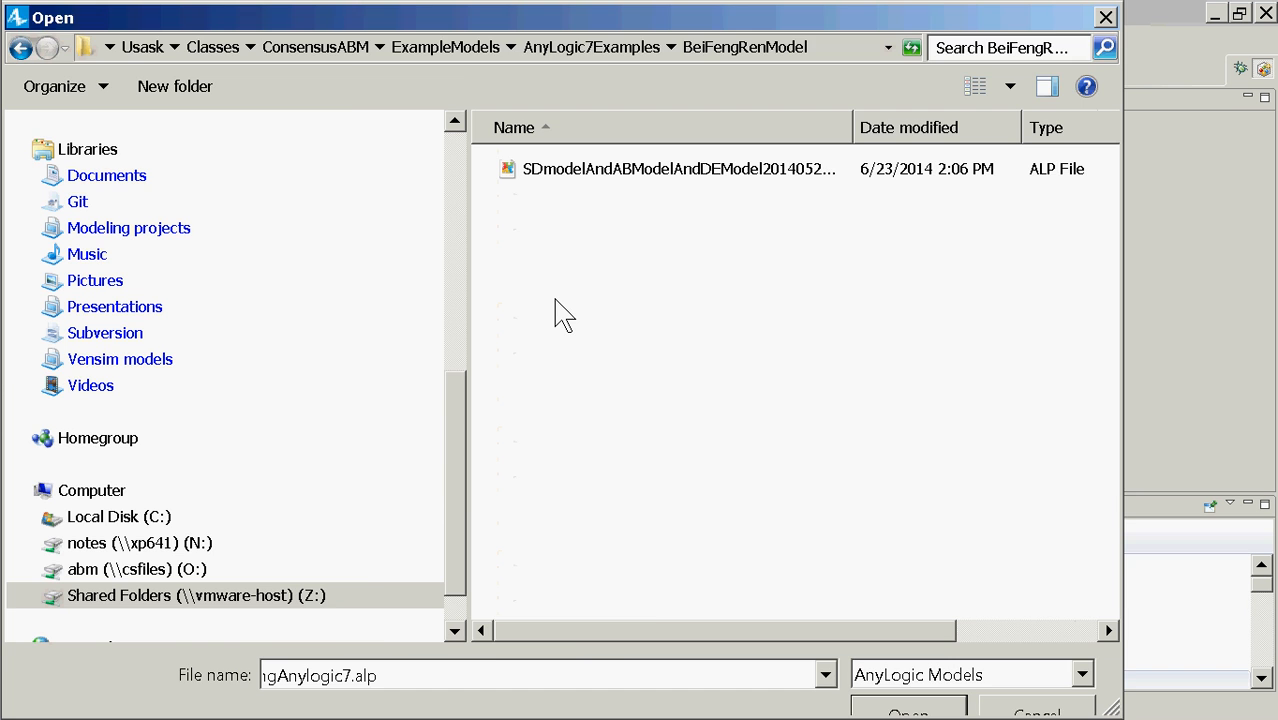
key(Return)
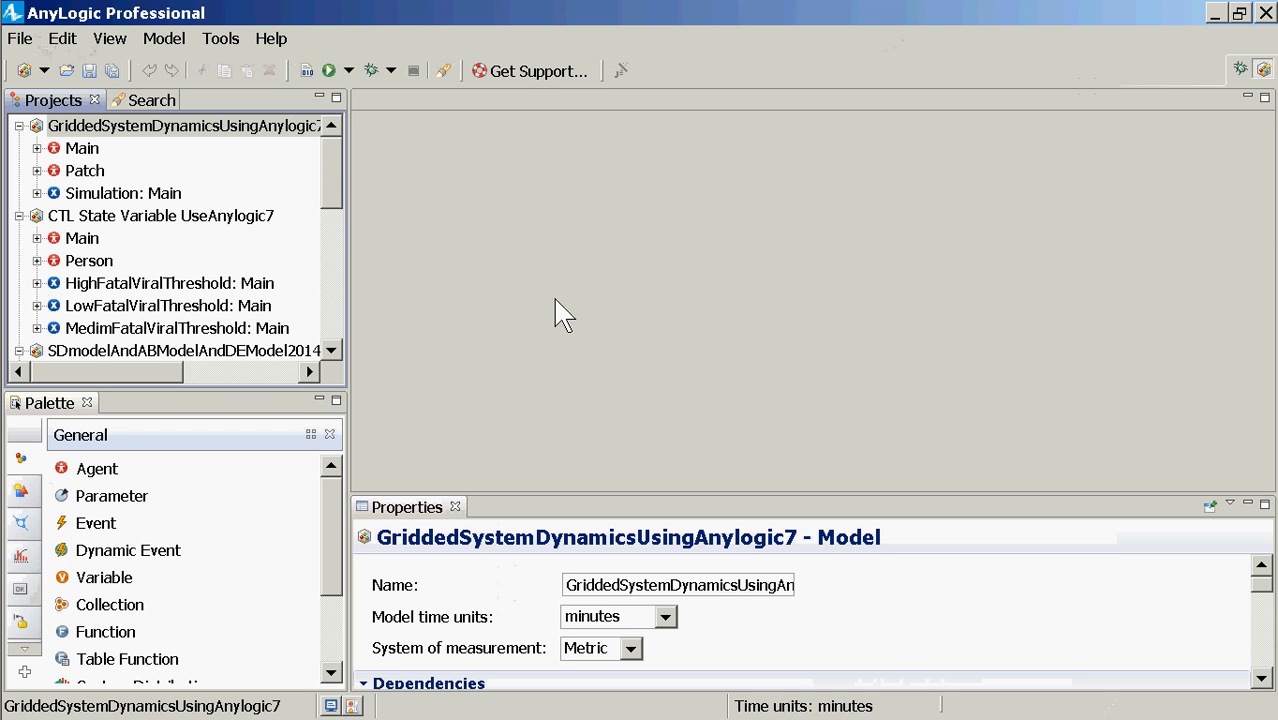
mouse_move(8, 14)
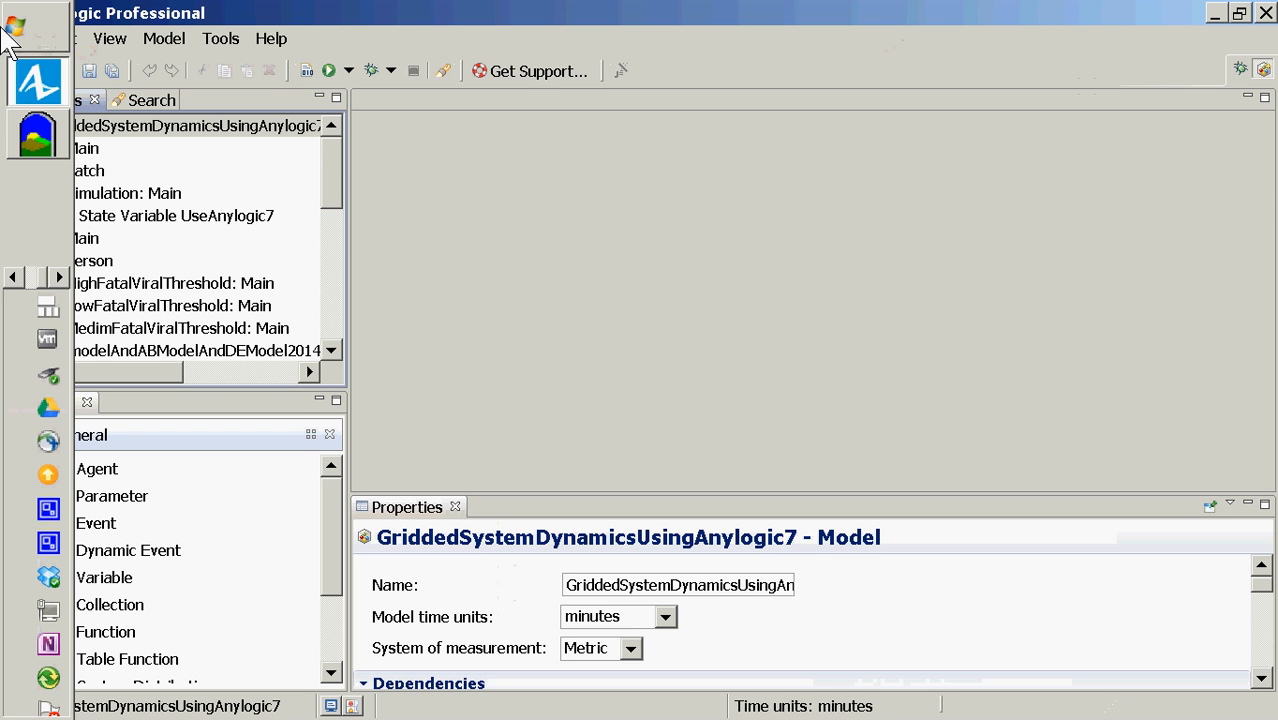
click(22, 39)
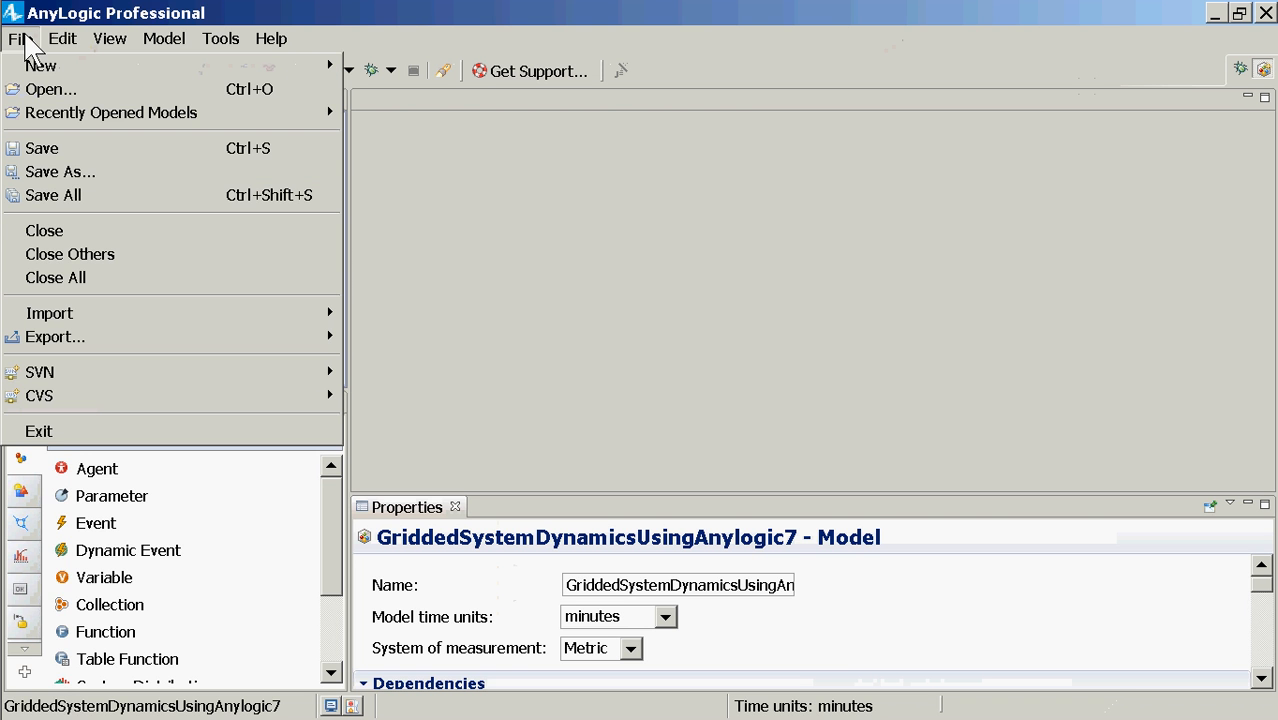
click(25, 89)
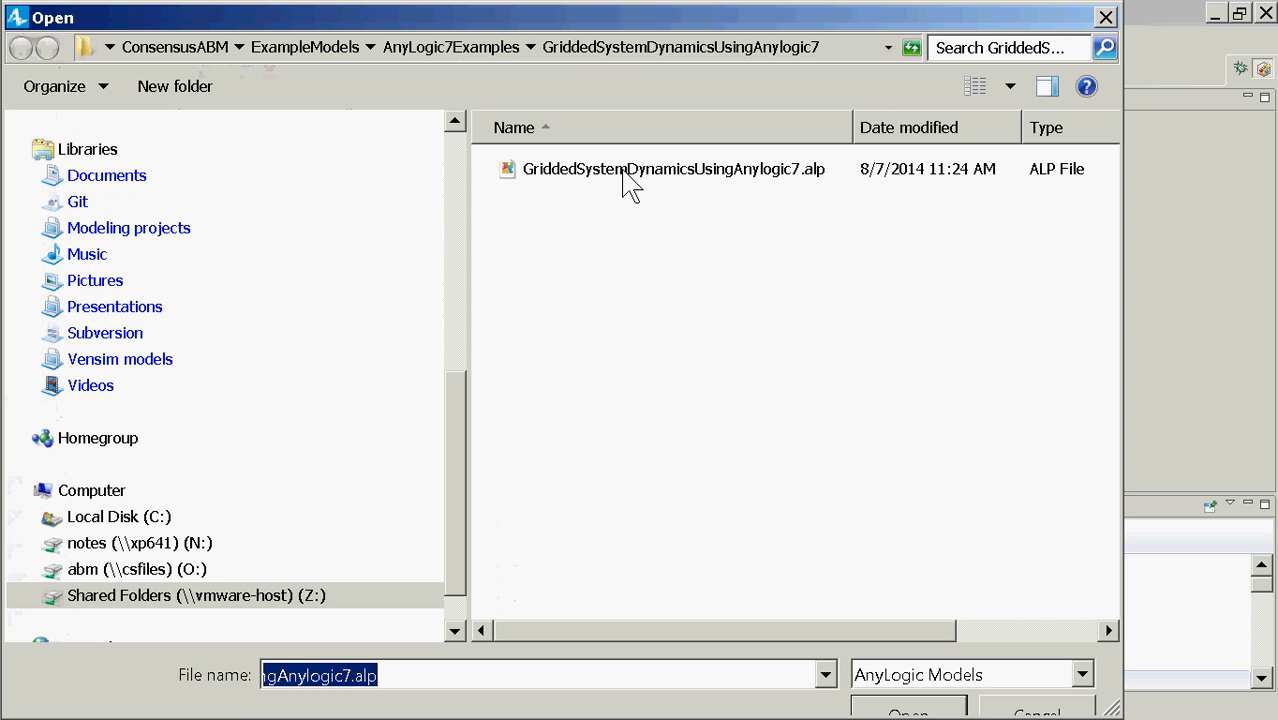
click(479, 52)
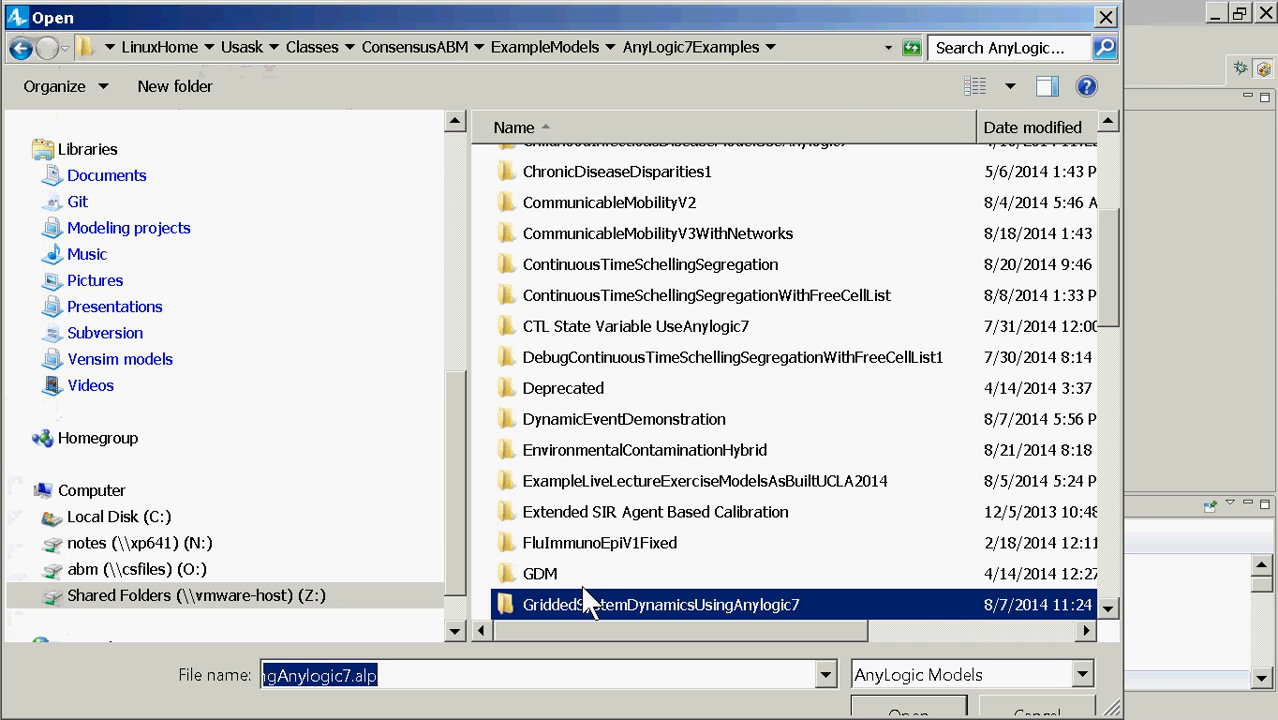
click(708, 357)
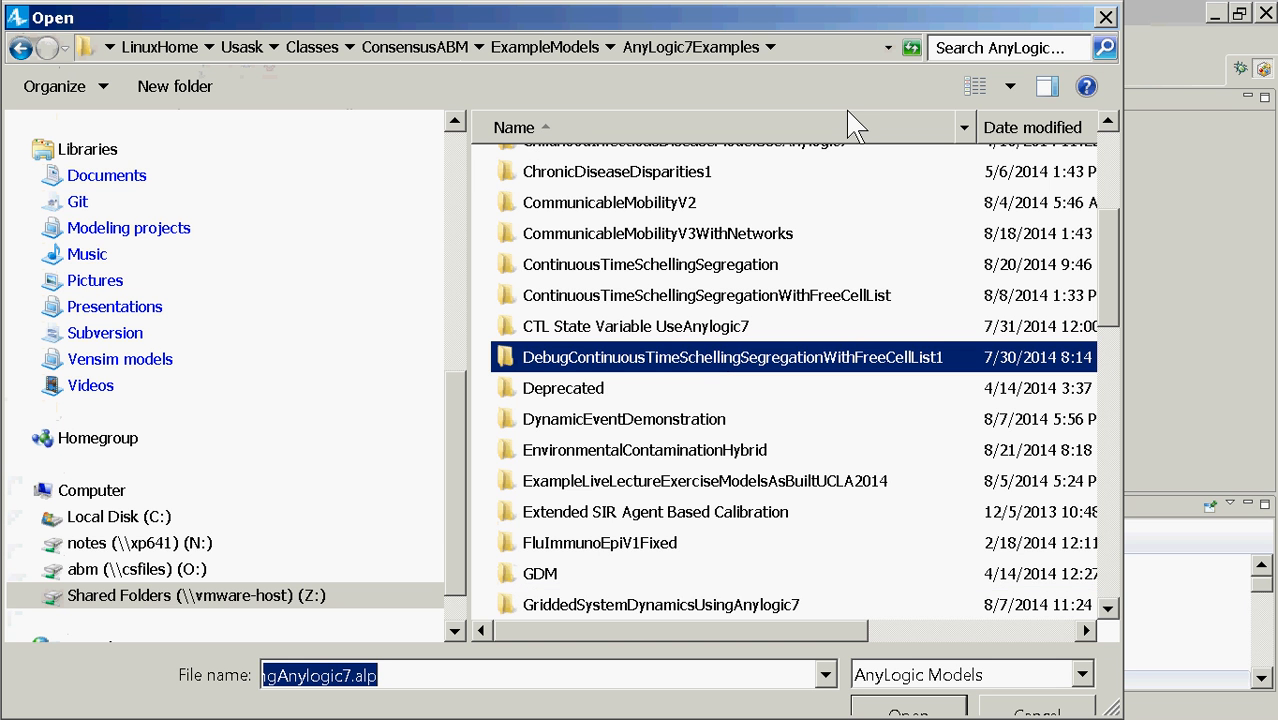
click(1110, 172)
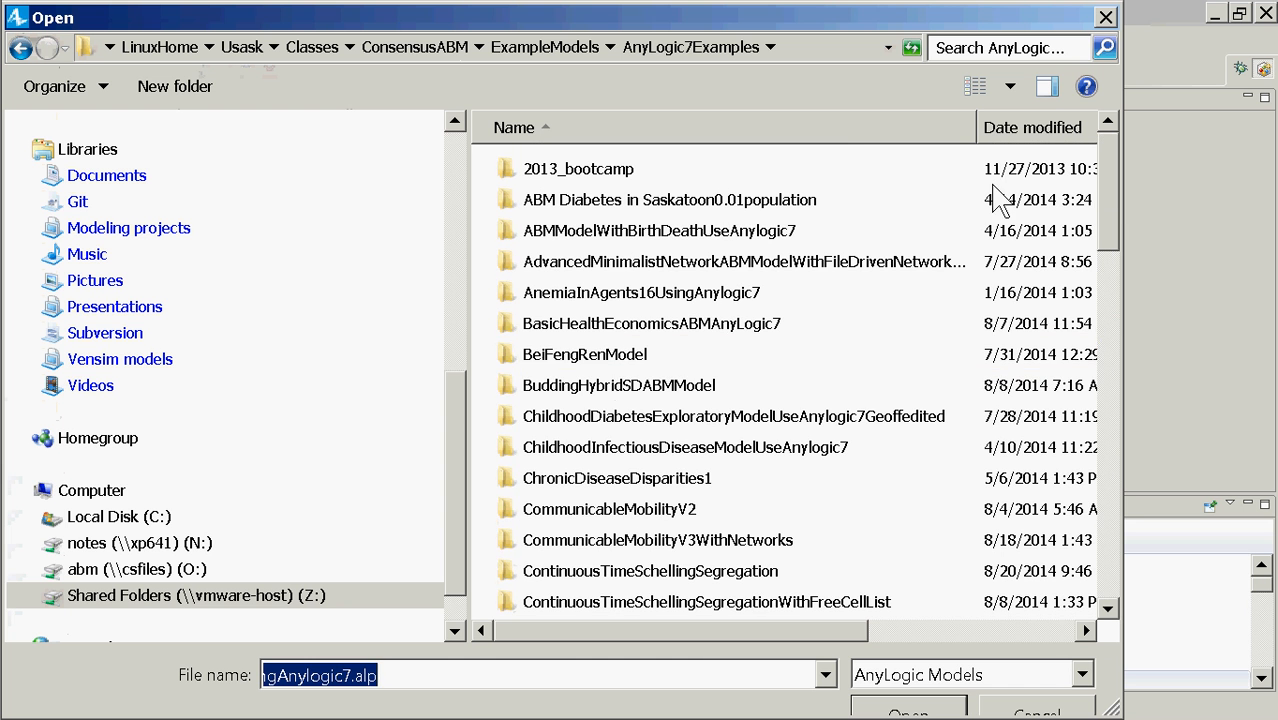
click(614, 366)
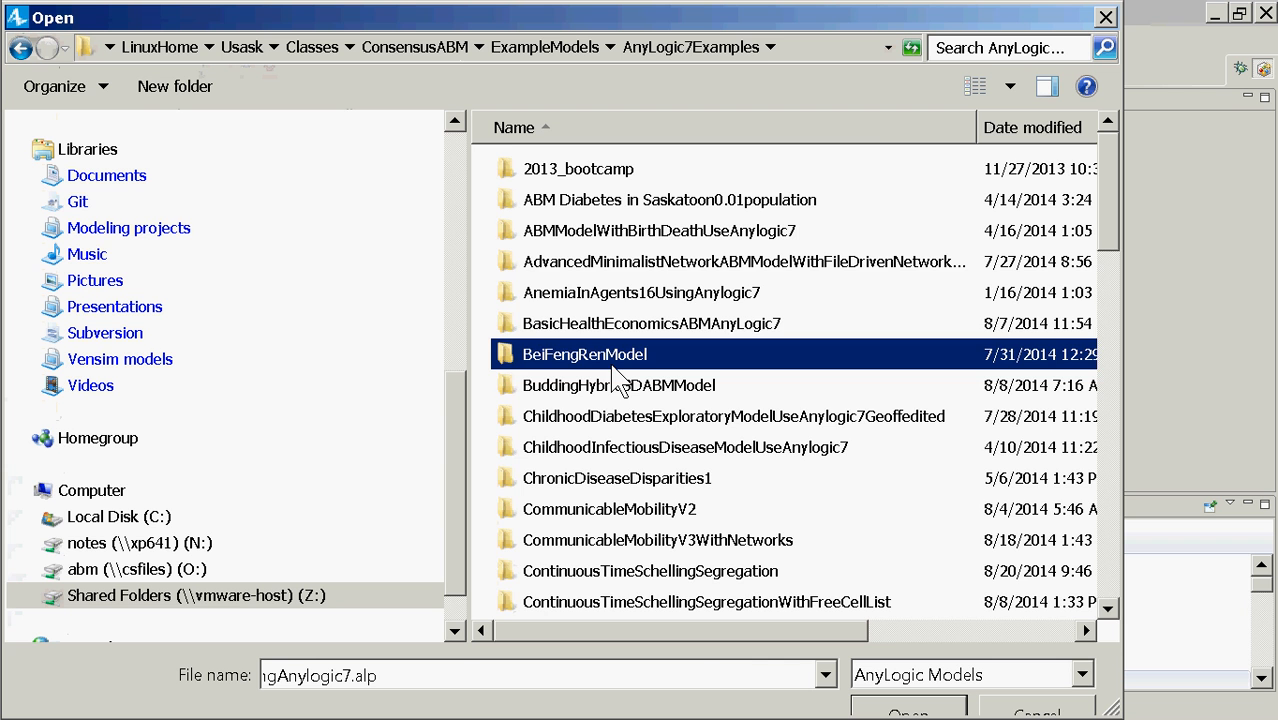
double_click(613, 364)
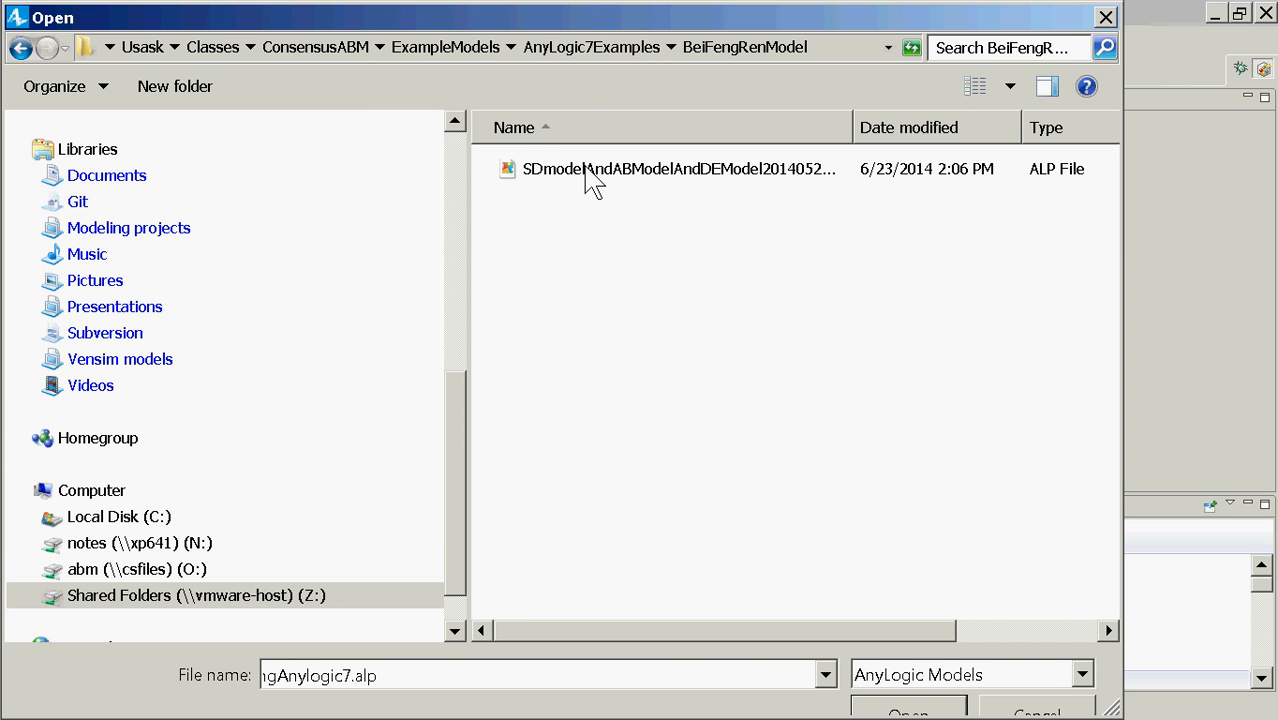
double_click(762, 174)
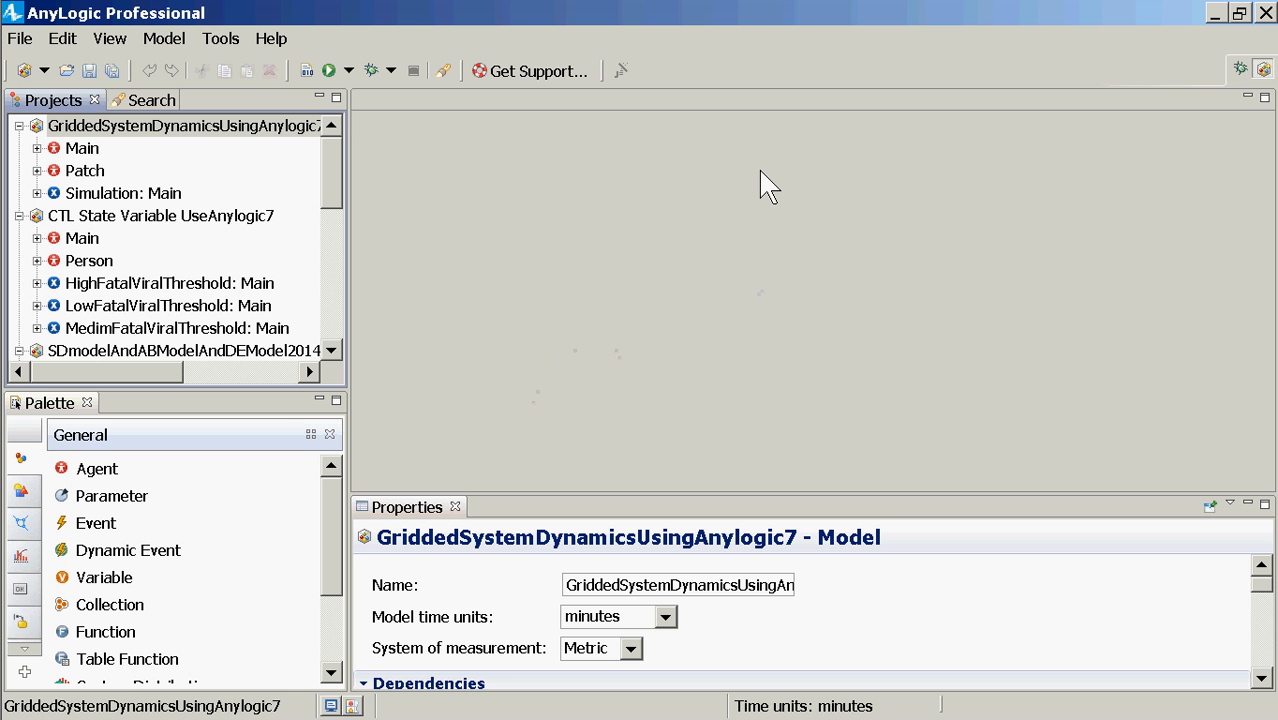
Open the recently used model EnvironmentalContaminationHybrid.alp and display the diagram of its Home agent type.
click(15, 35)
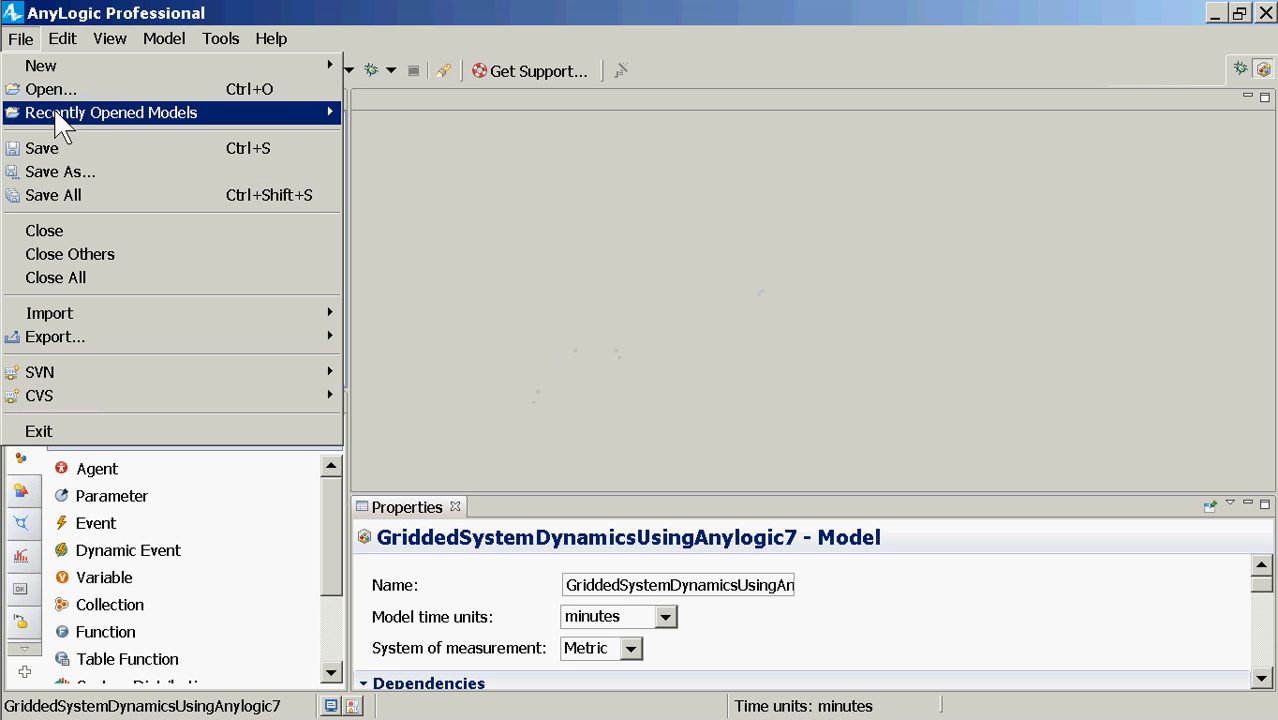
mouse_move(57, 118)
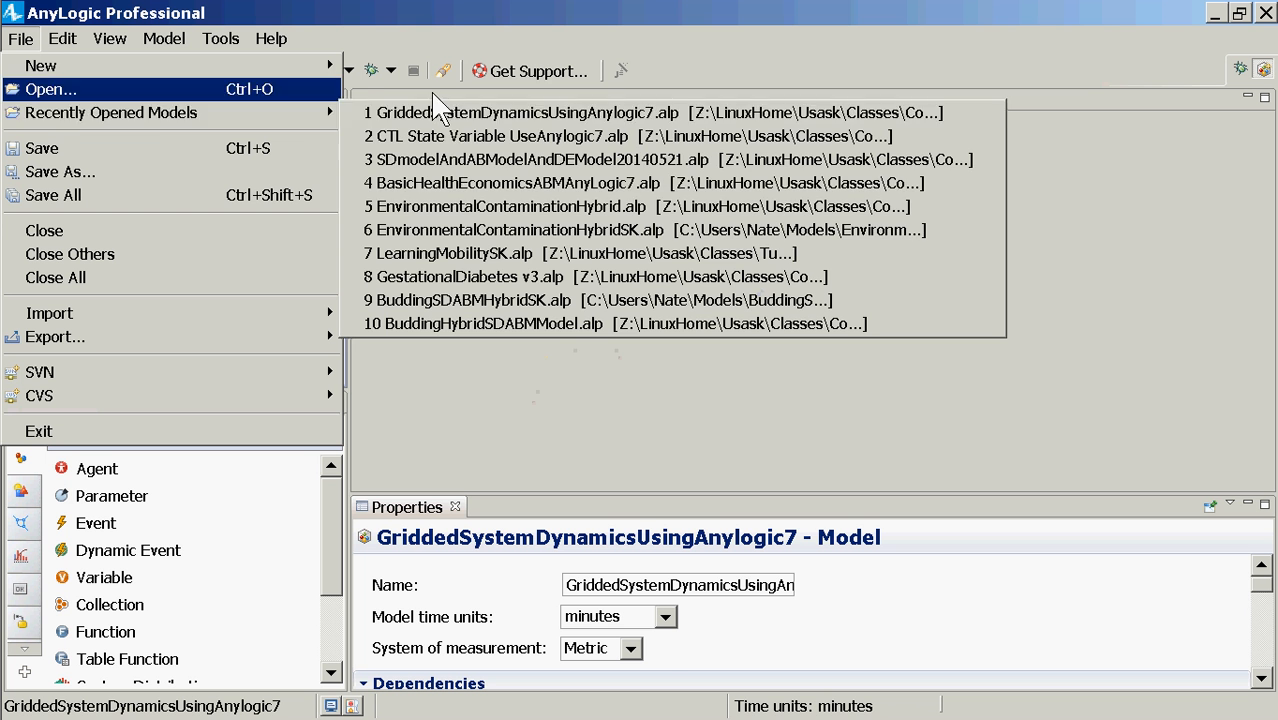
click(441, 210)
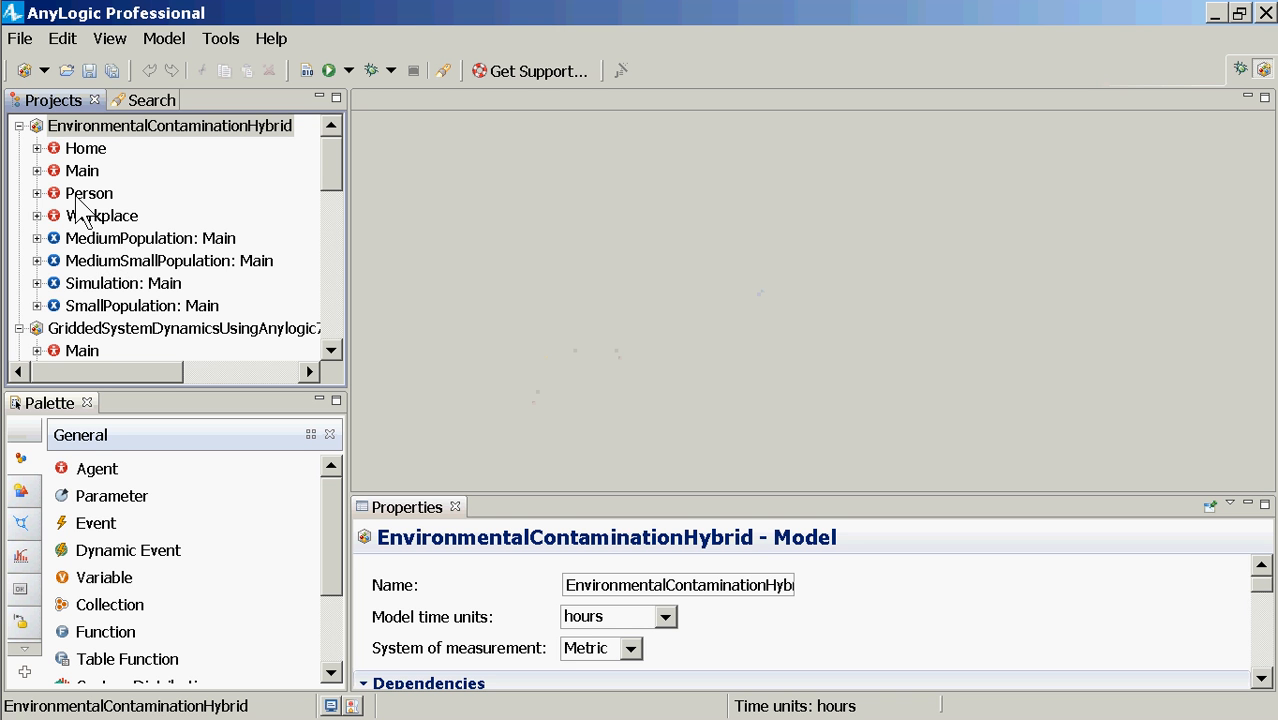
double_click(77, 152)
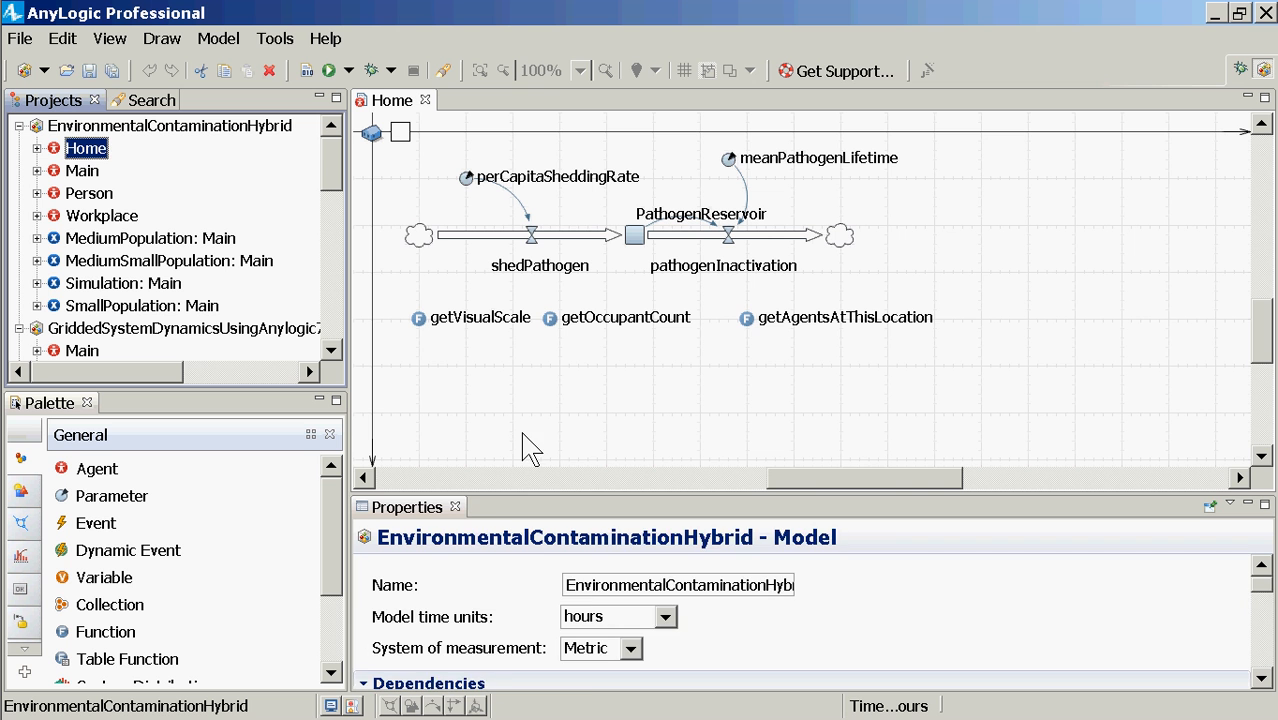
click(625, 338)
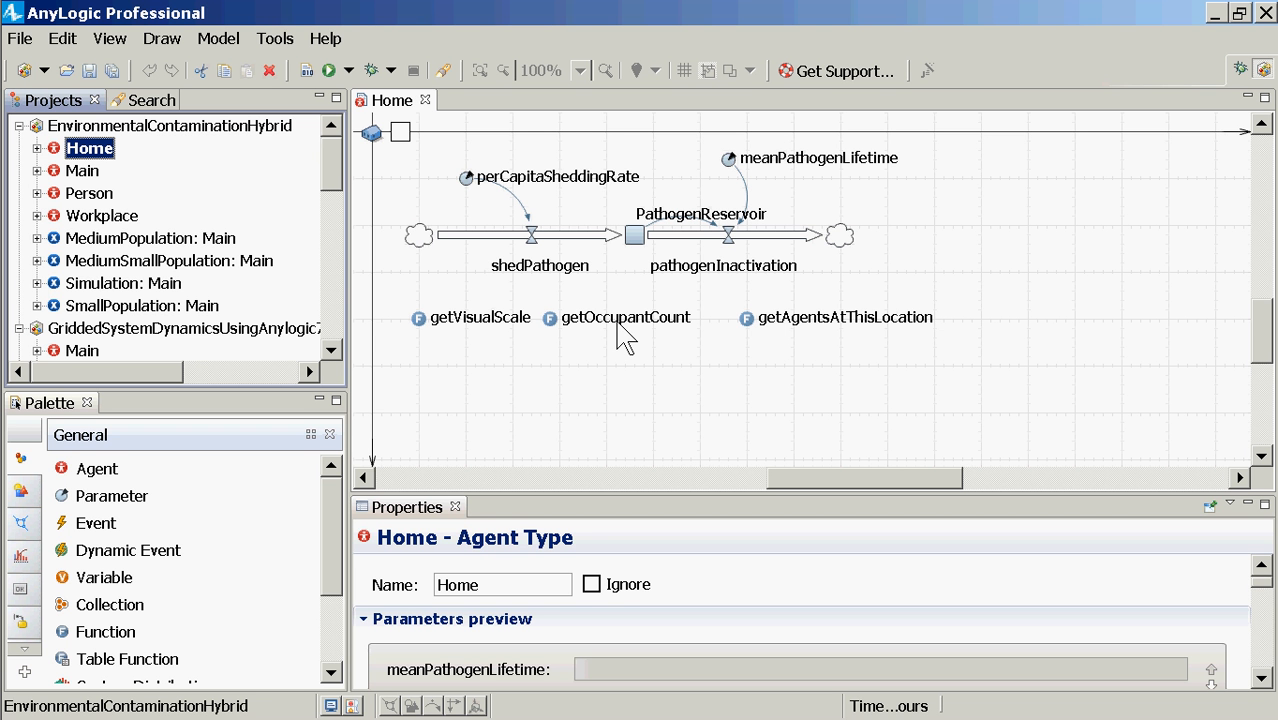
Rename the meanPathogenLifetime parameter in the Home agent type as meanPathogenLifetimeHome.
click(729, 160)
click(740, 180)
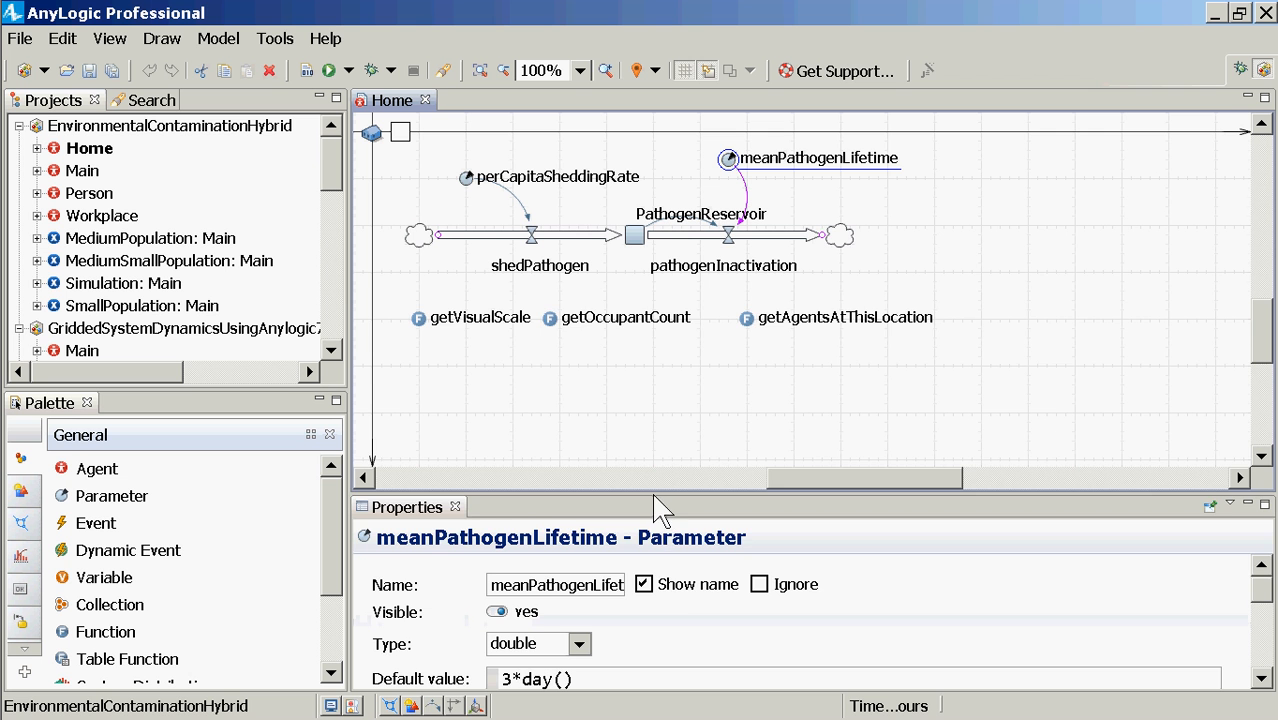
drag(660, 508, 688, 321)
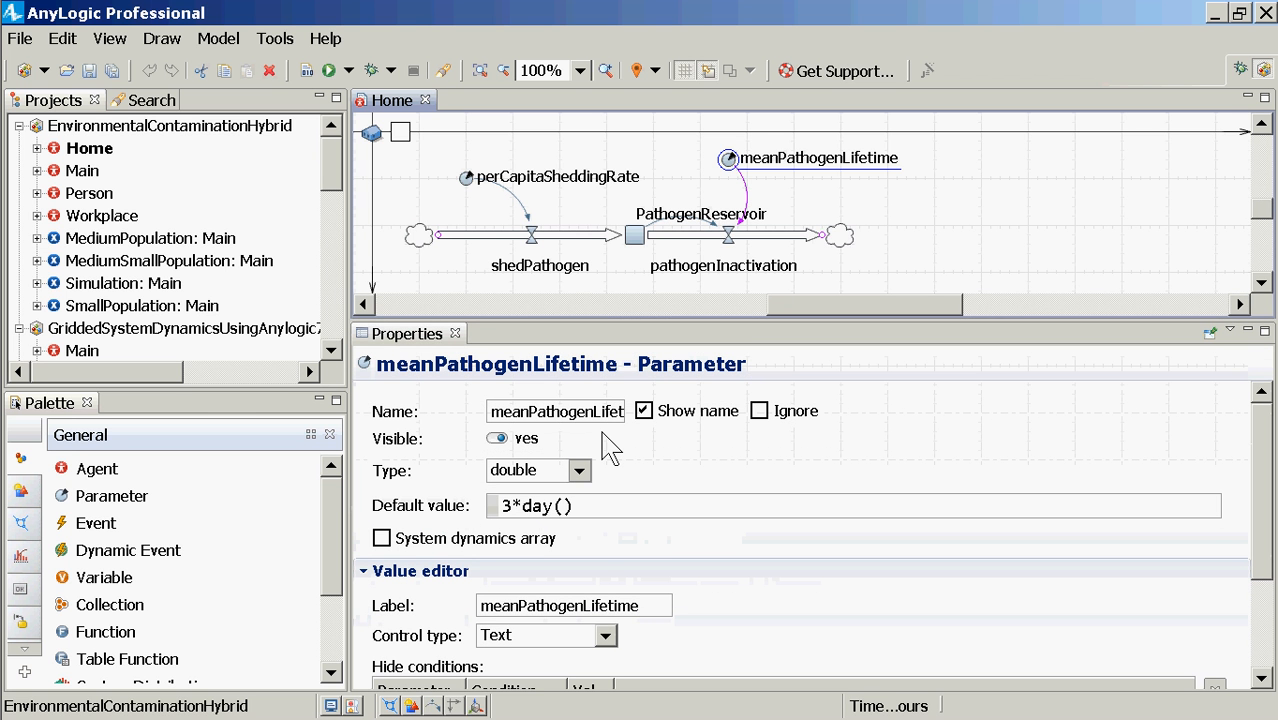
click(620, 462)
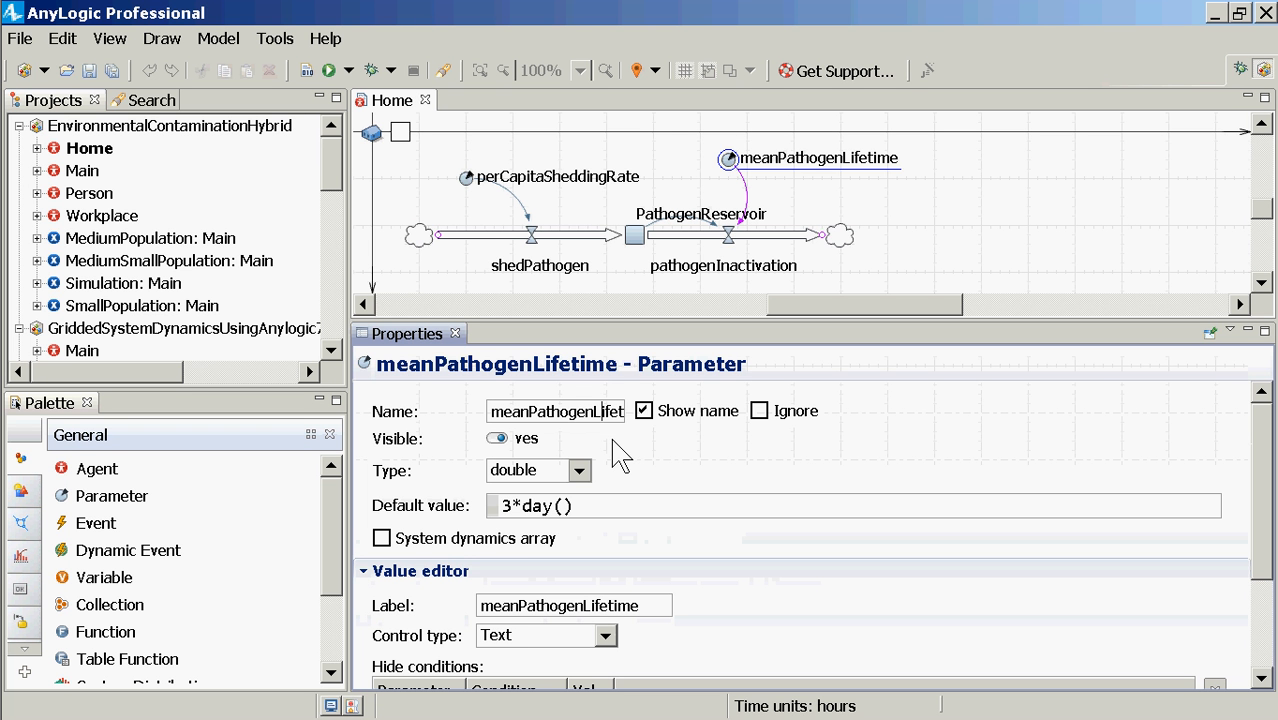
key(End)
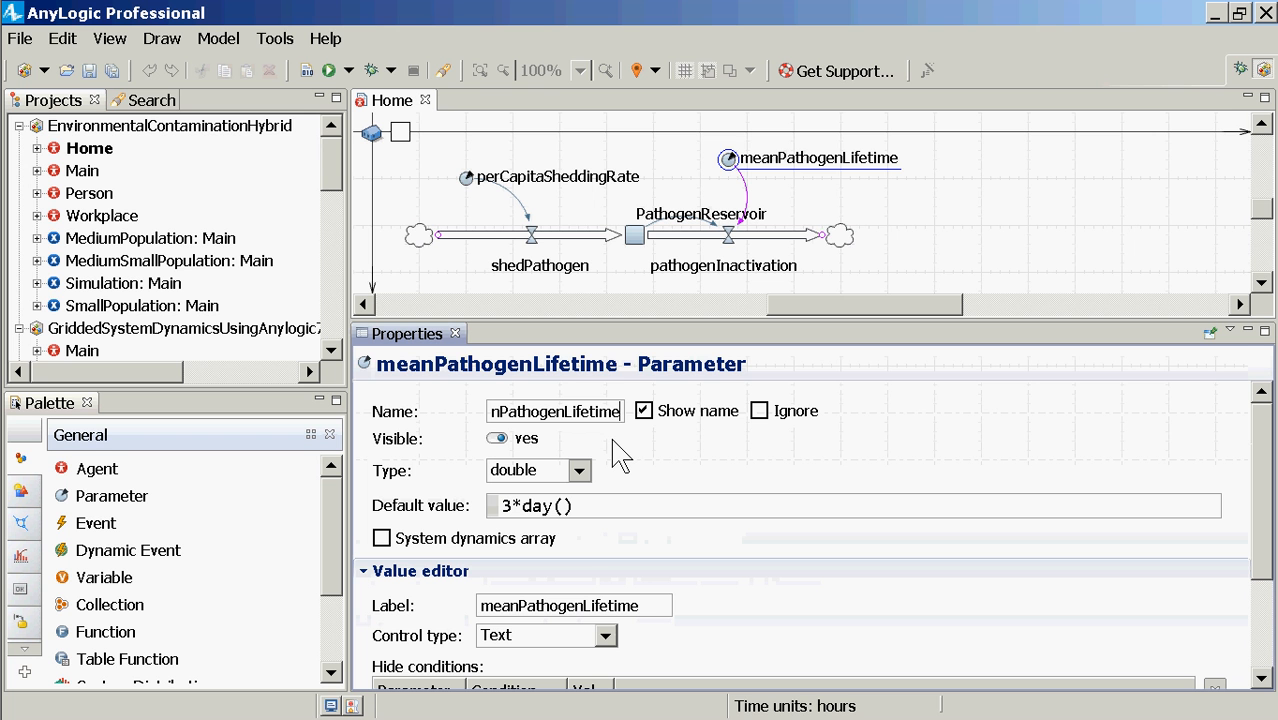
key(Left)
key(Left)
key(Left)
key(Right)
text(Hom)
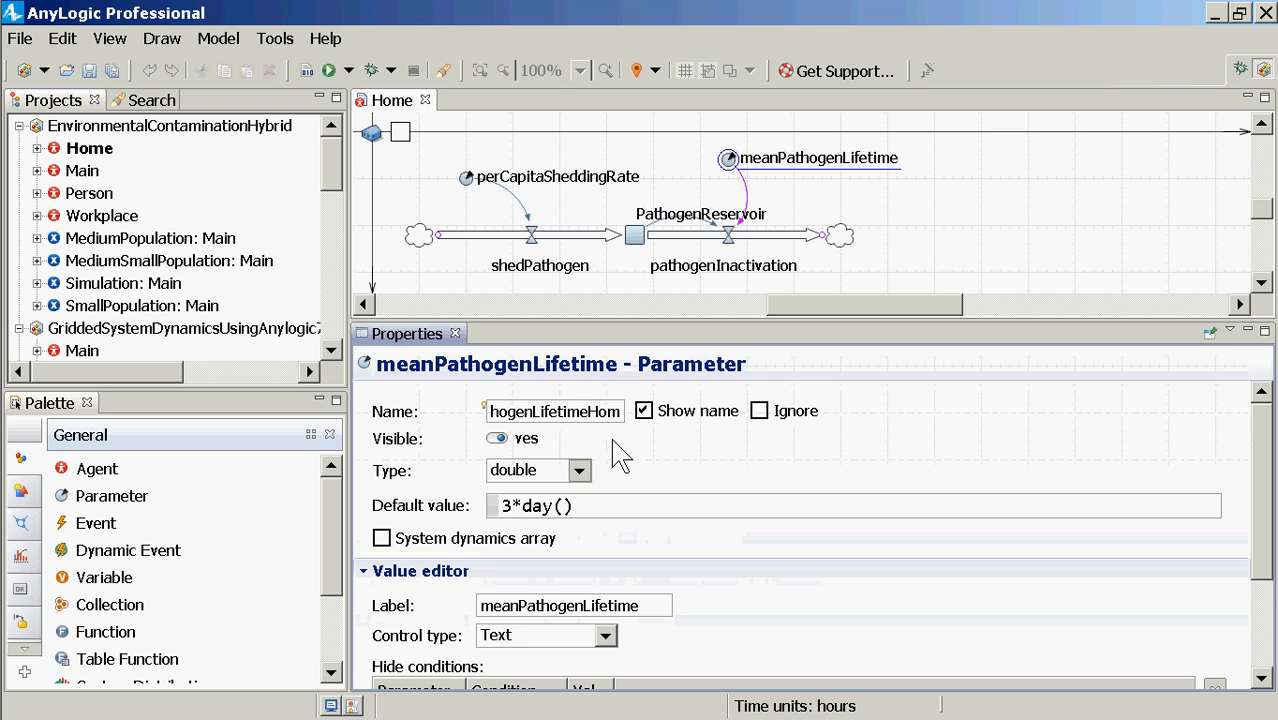
text(e)
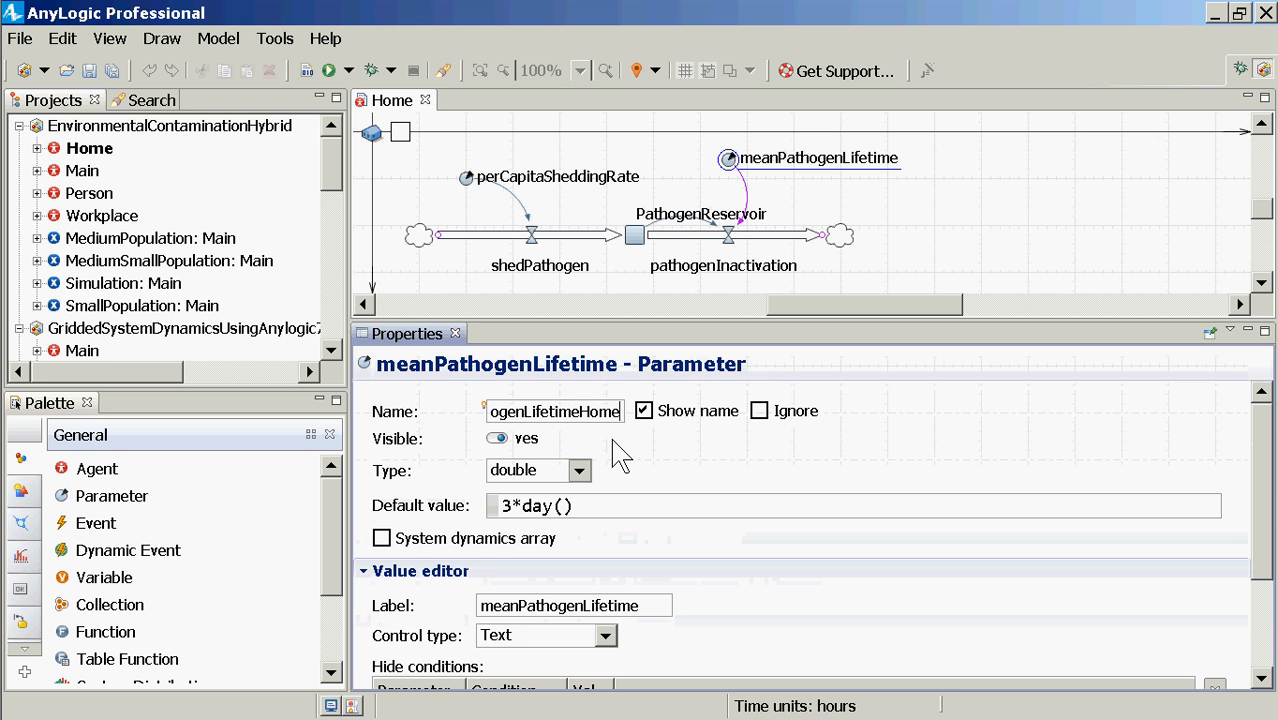
key(Return)
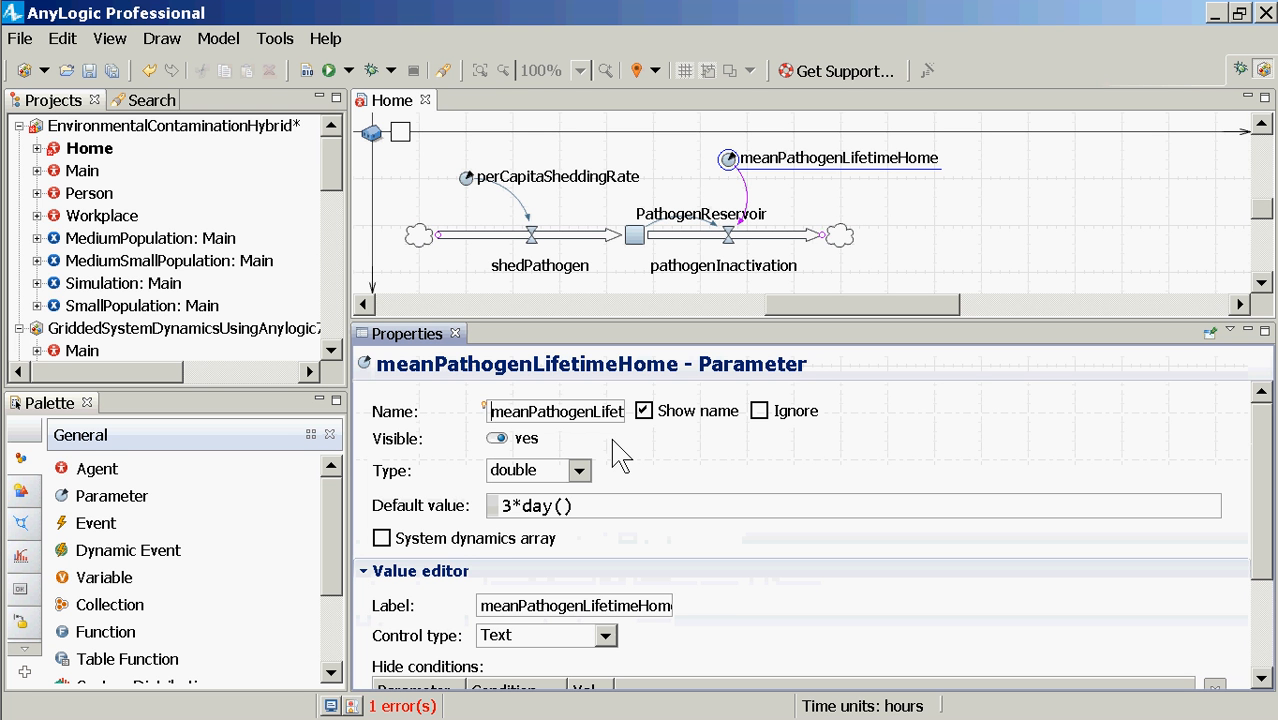
Update the pathogenInactivation flow's formula to PathogenReservoir / meanPathogenLifetimeHome.
click(735, 245)
click(729, 235)
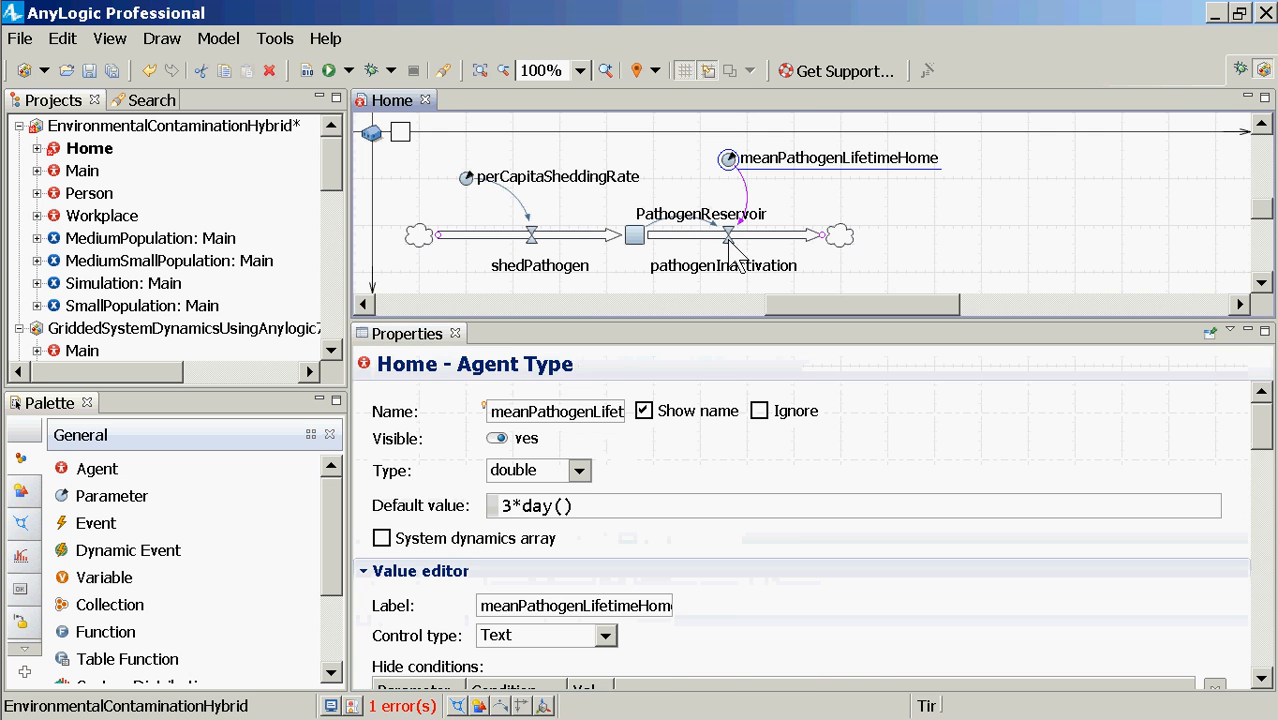
click(729, 252)
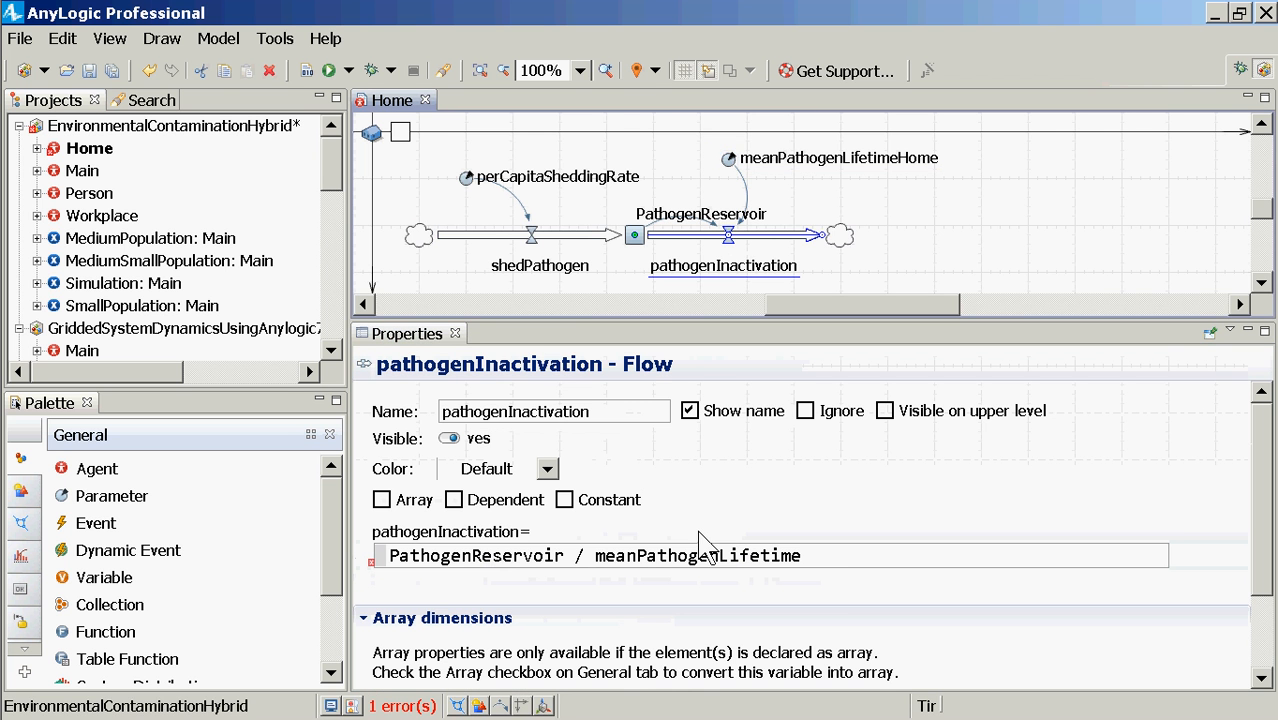
click(841, 565)
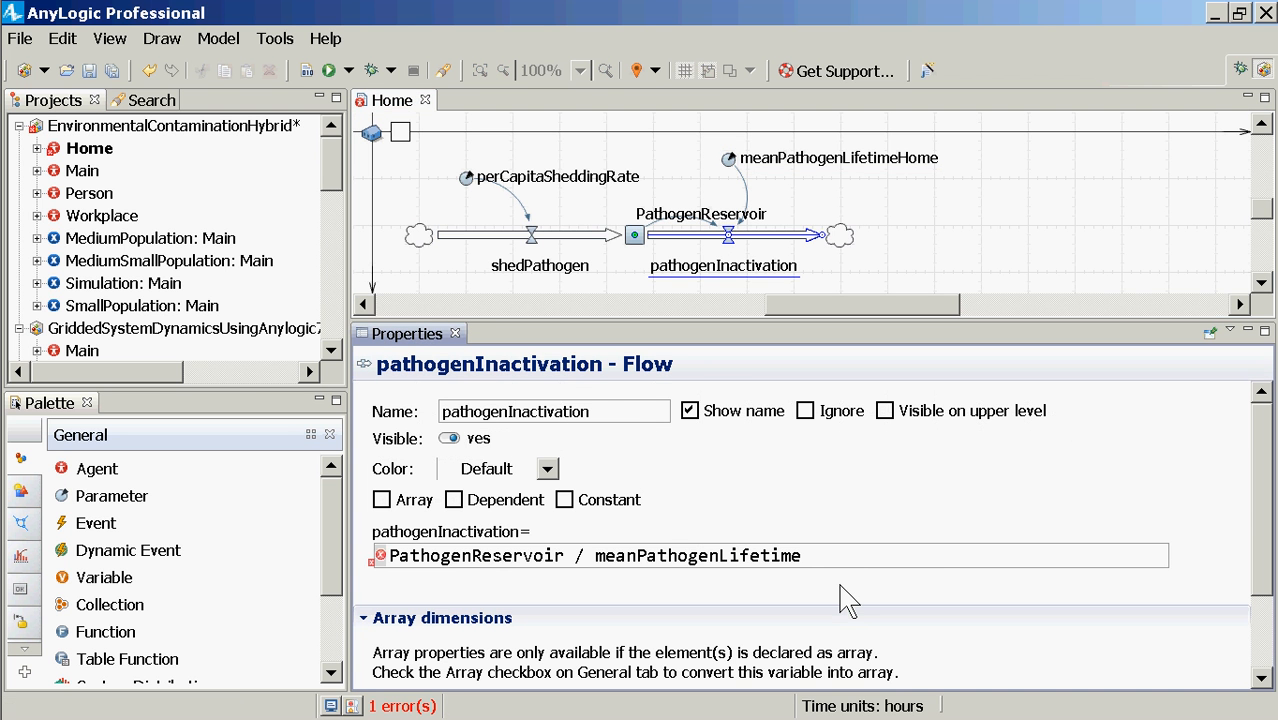
text(Home)
click(731, 160)
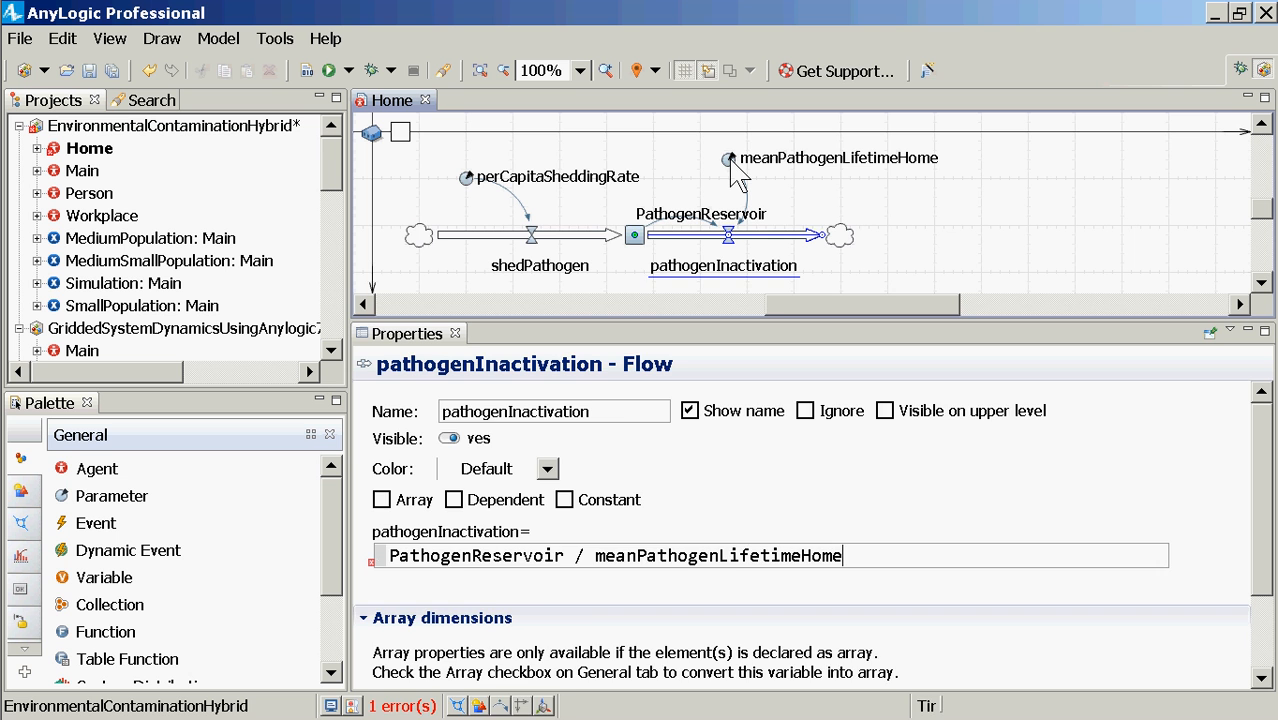
Show the properties of the meanPathogenLifetimeHome parameter in the Home diagram.
click(731, 164)
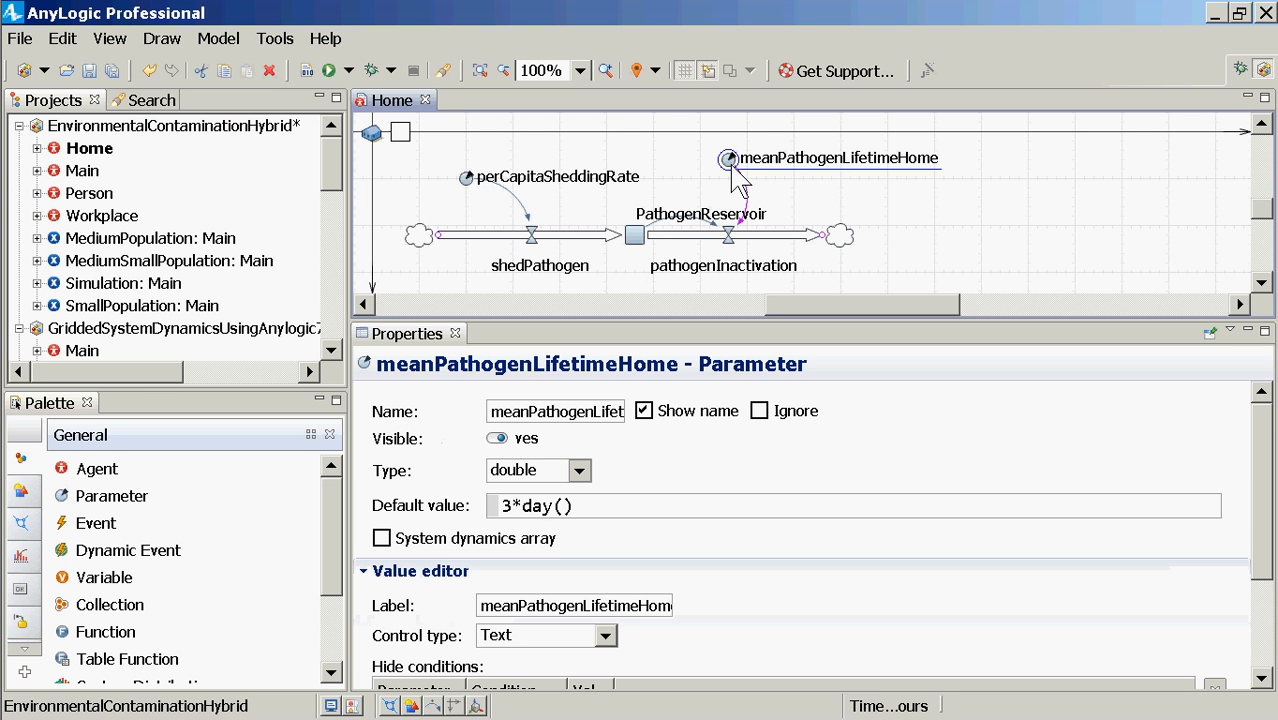
ctrl+click(734, 229)
click(727, 132)
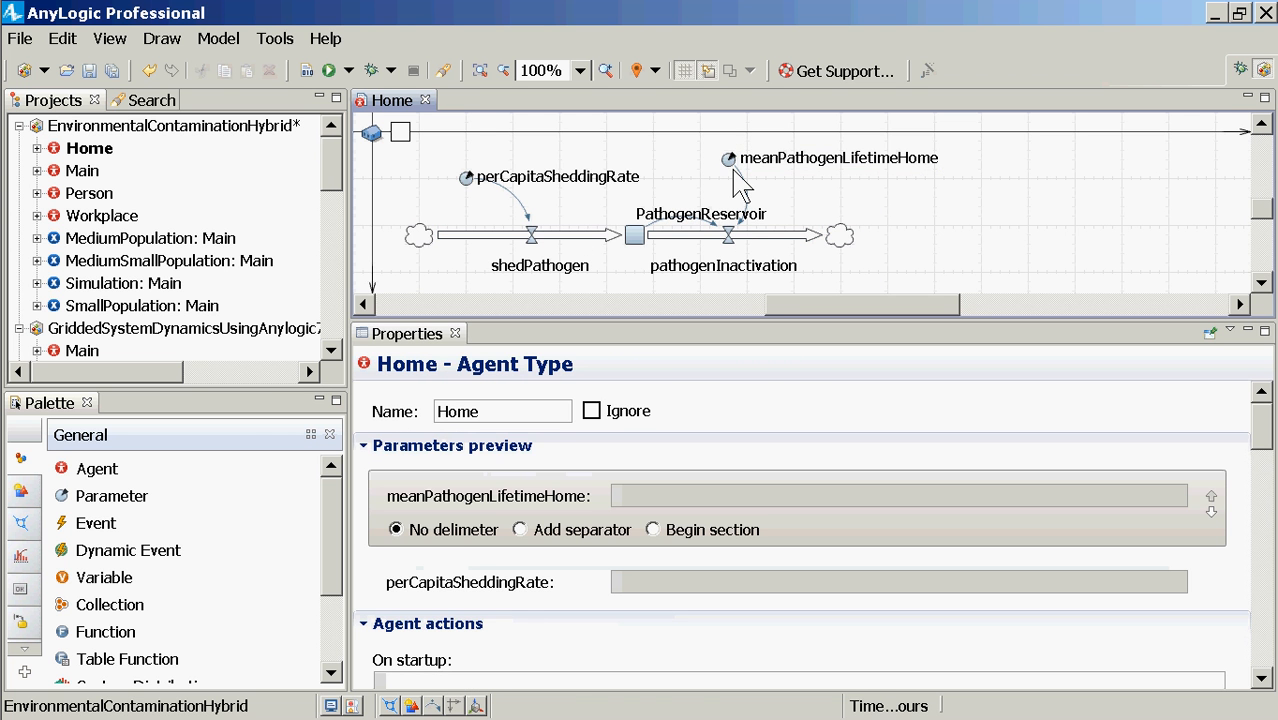
click(730, 162)
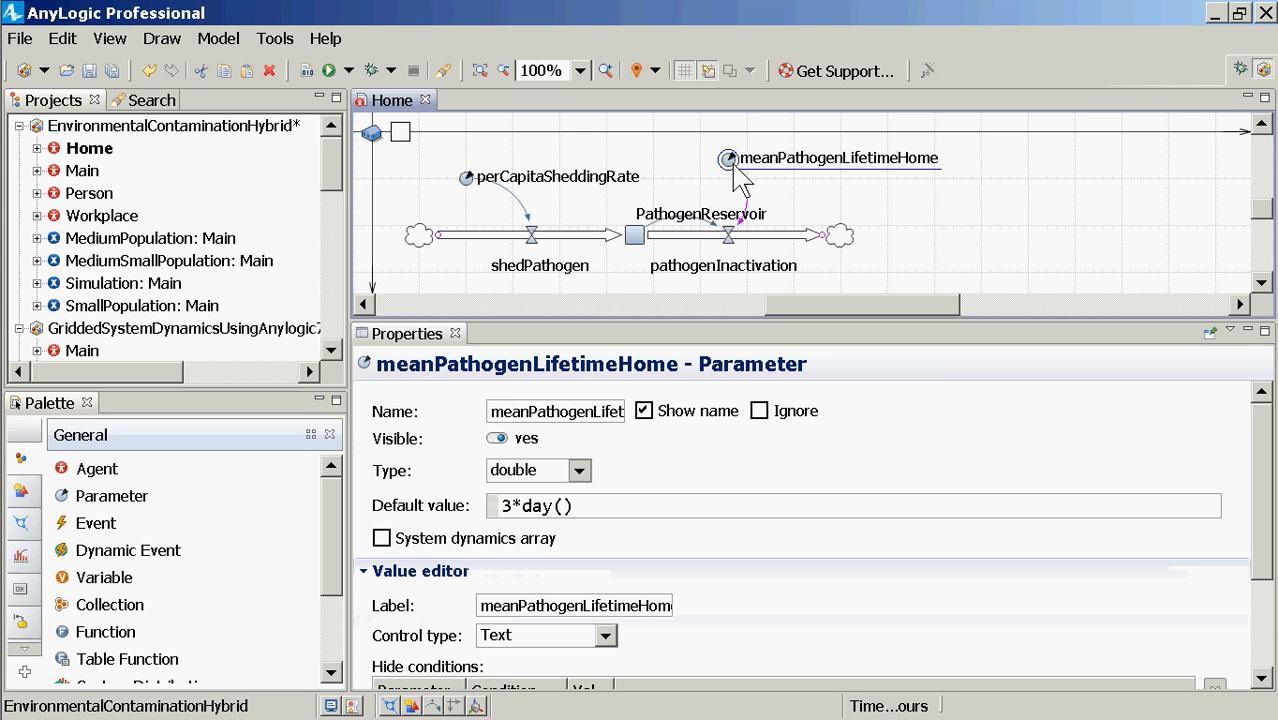
Move the meanPathogenLifetimeHome parameter from the Home agent type into the Main diagram, placing it just below the initialInfection event.
double_click(85, 178)
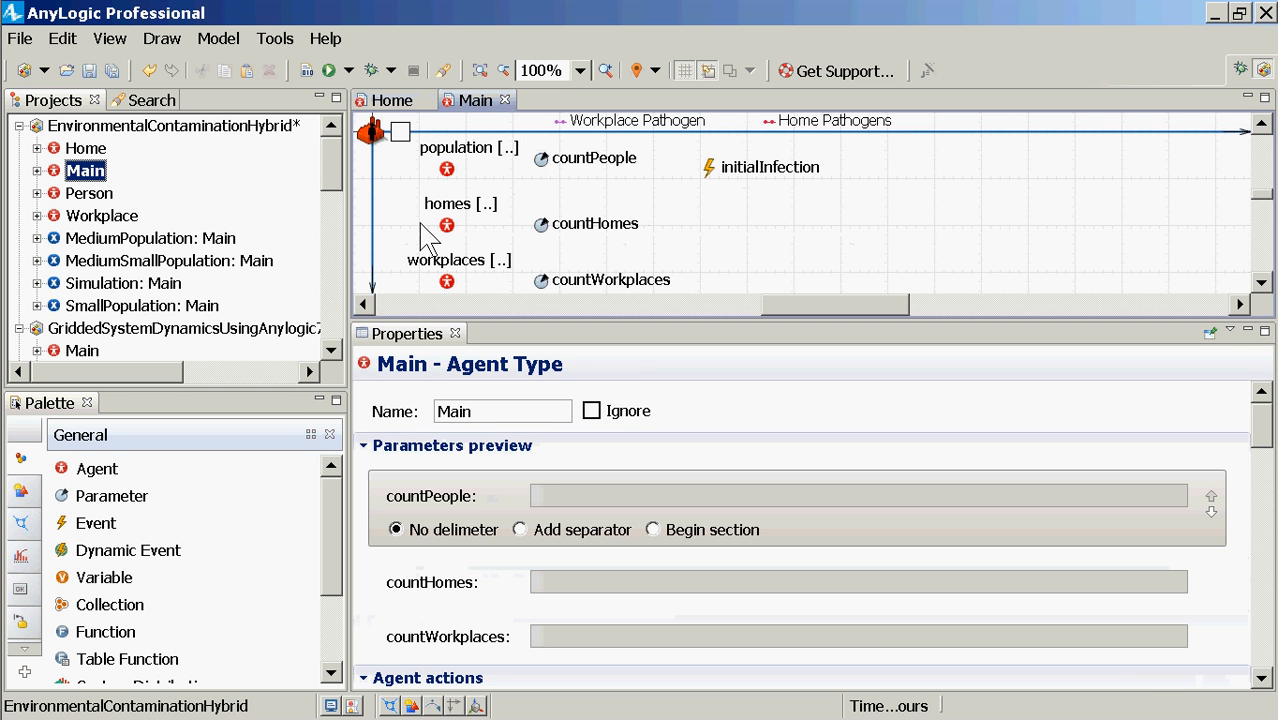
click(36, 171)
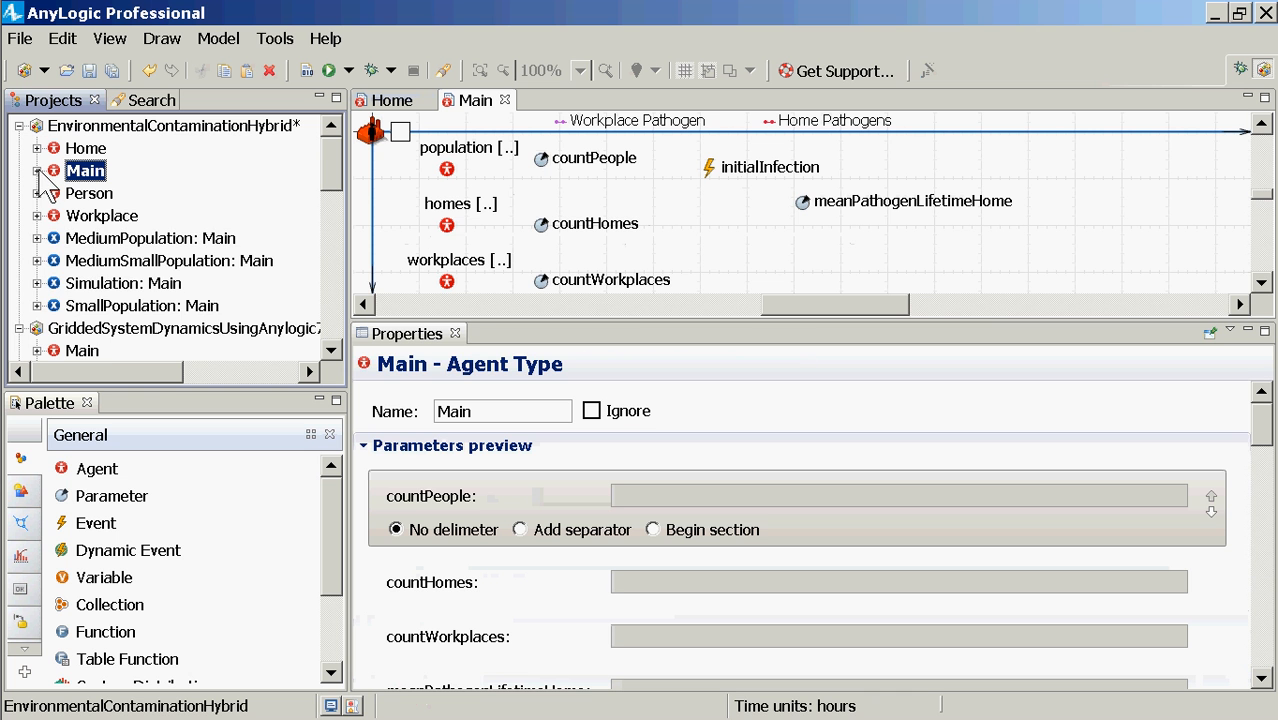
click(36, 171)
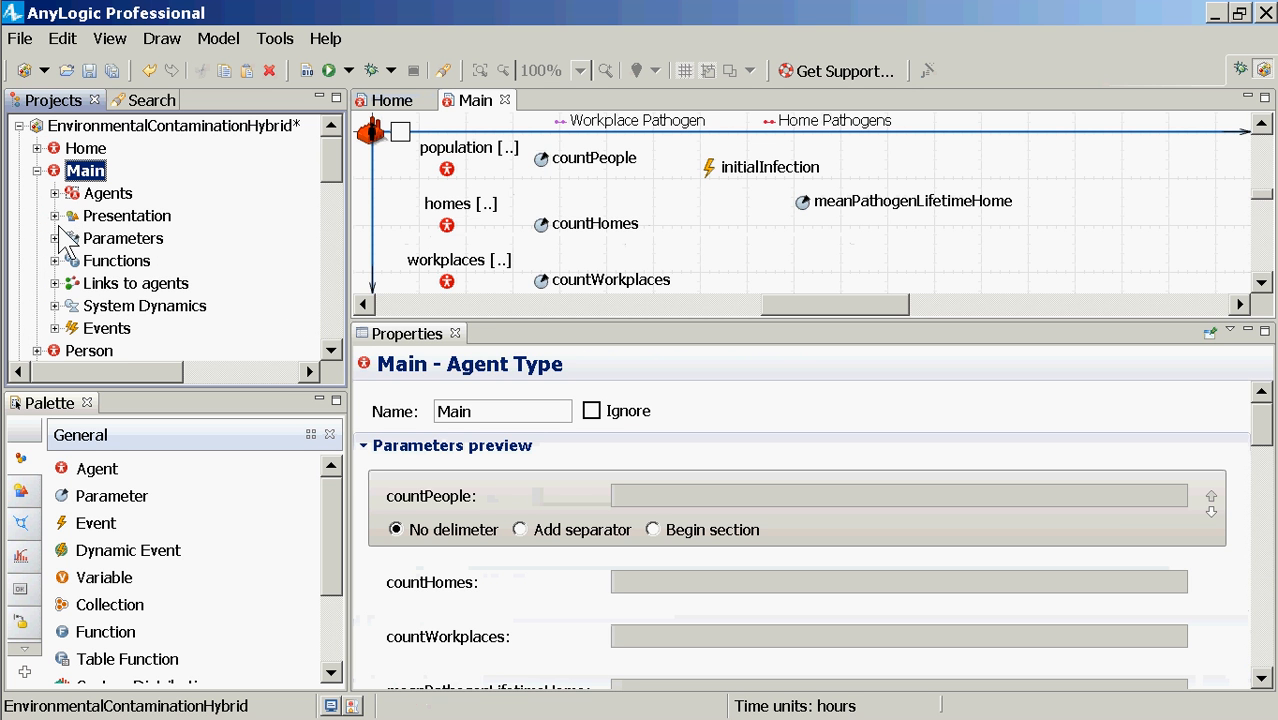
click(56, 238)
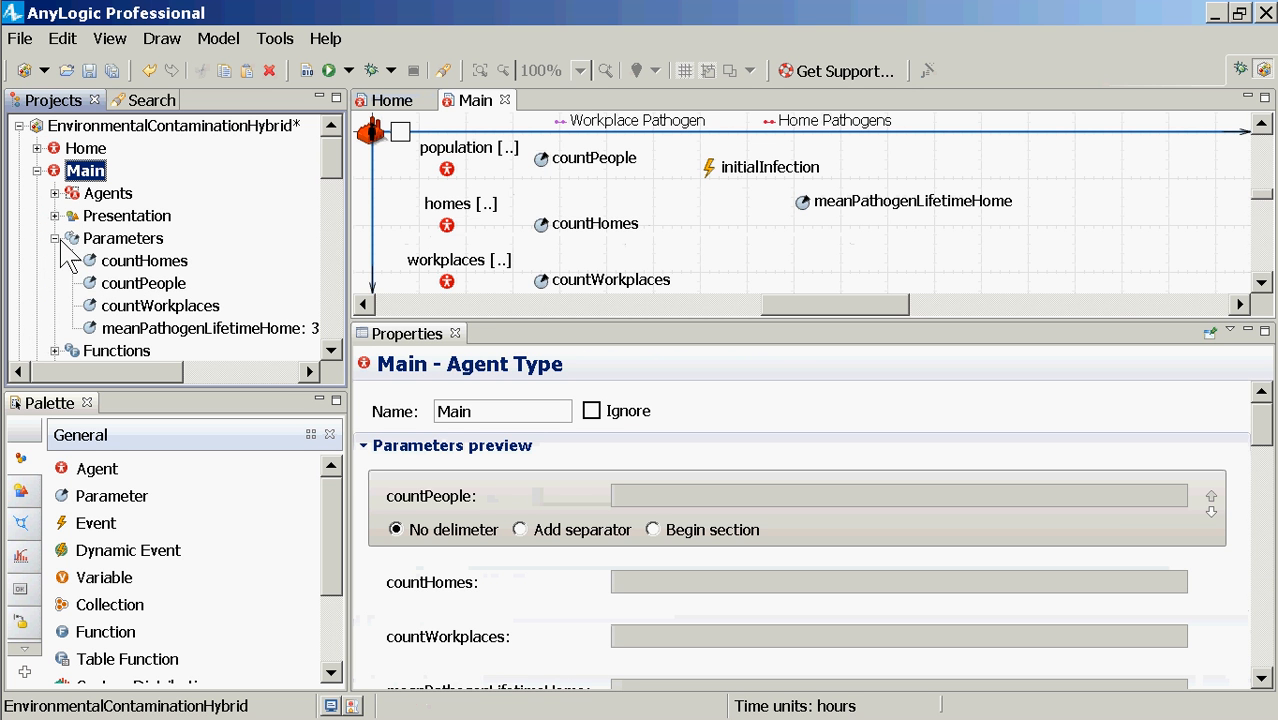
click(128, 333)
click(839, 211)
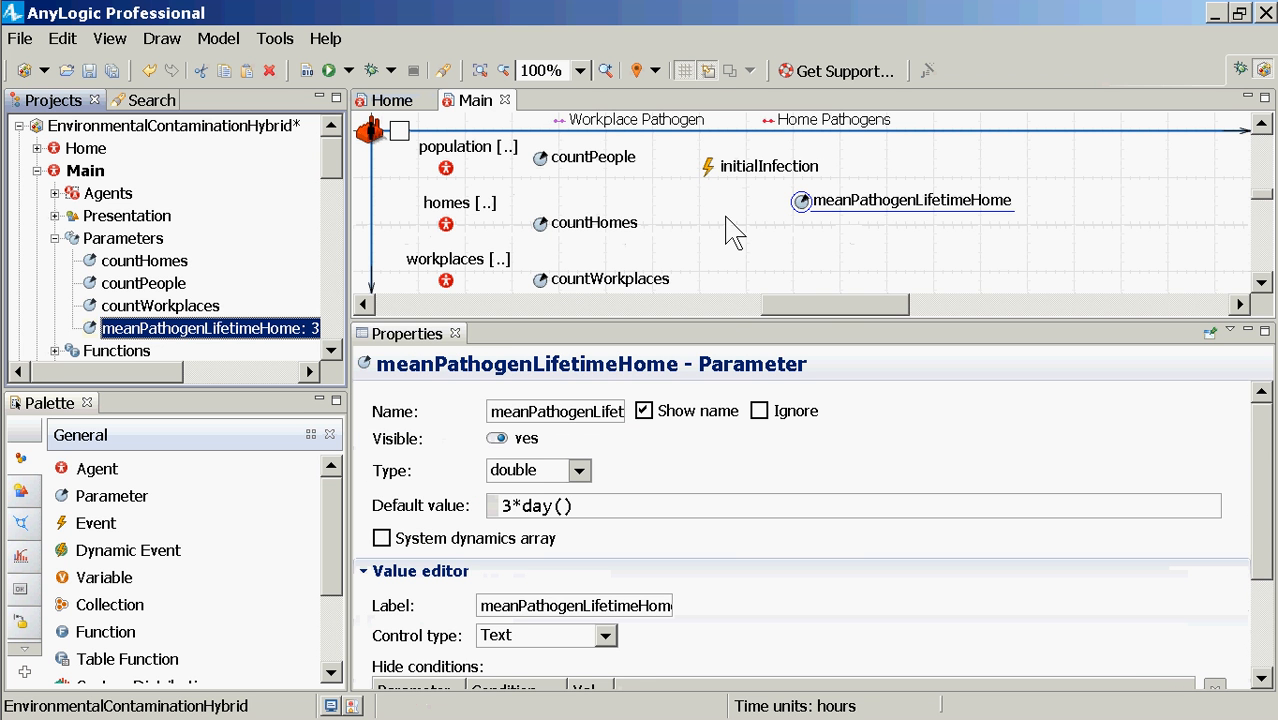
drag(801, 200, 704, 211)
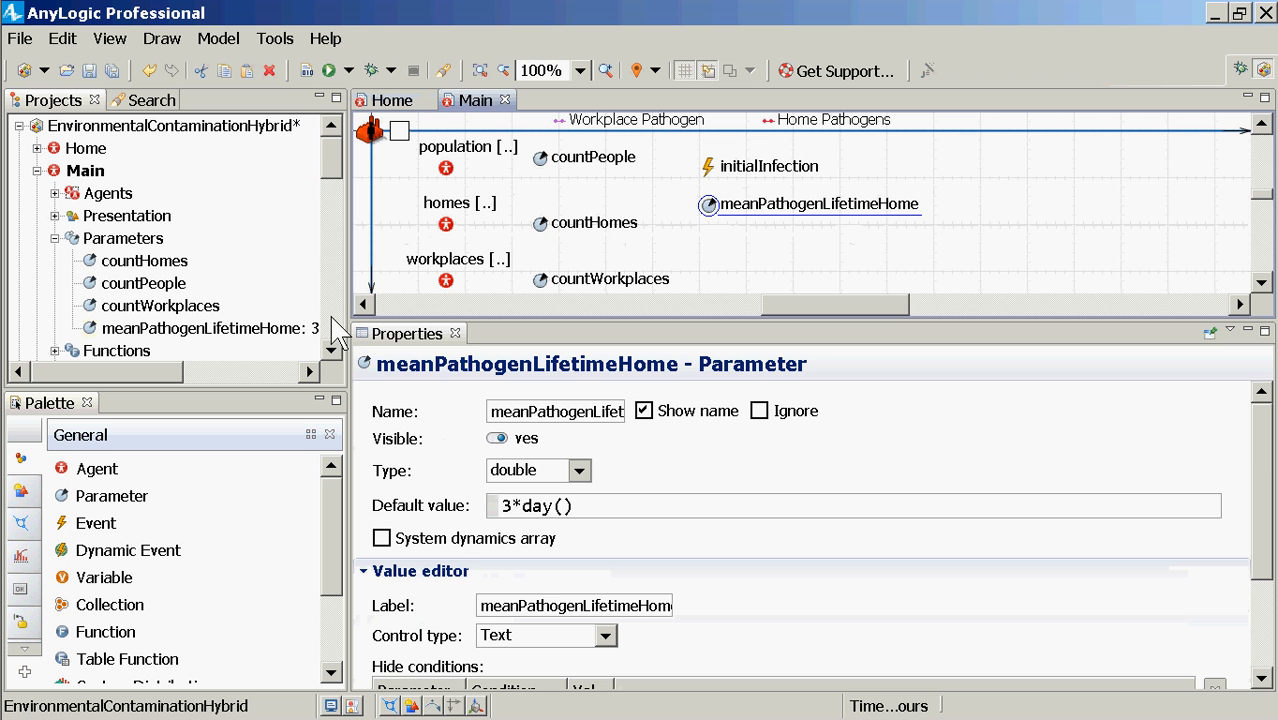
Show the MediumPopulation experiment's properties and examine its meanPathogenLifetimeHome parameter.
scroll(334, 322, down, 3)
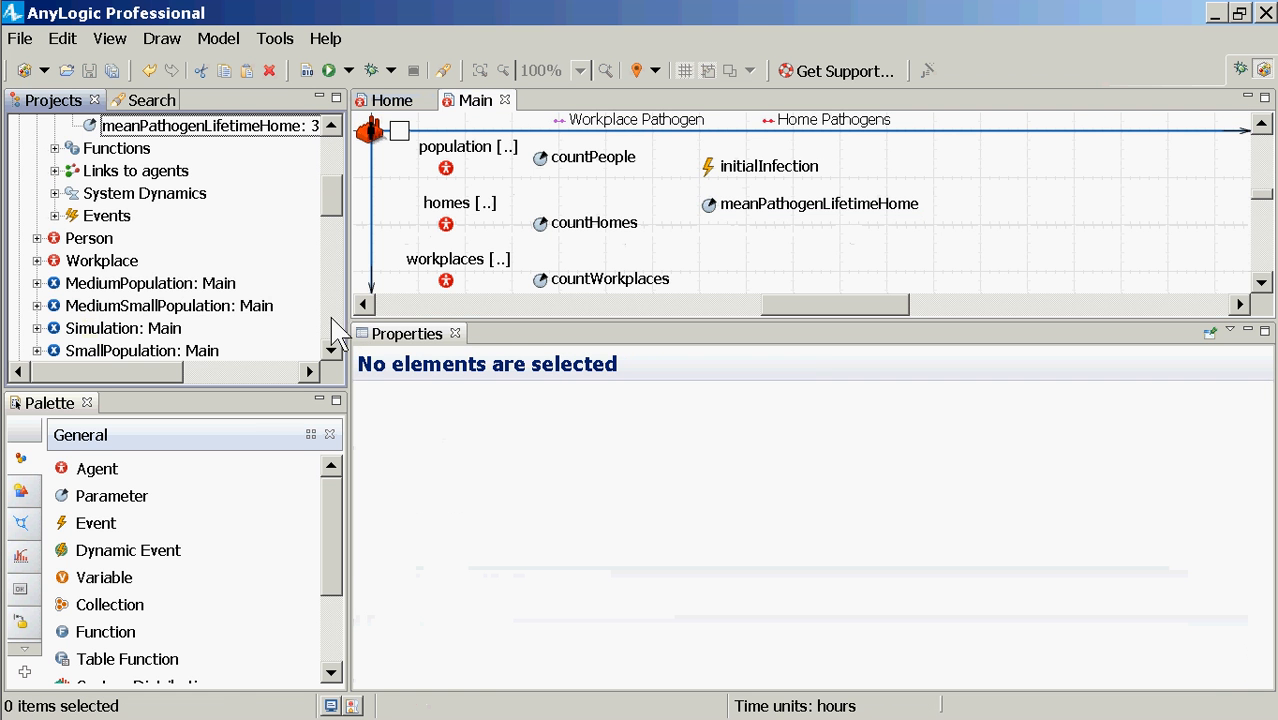
click(195, 290)
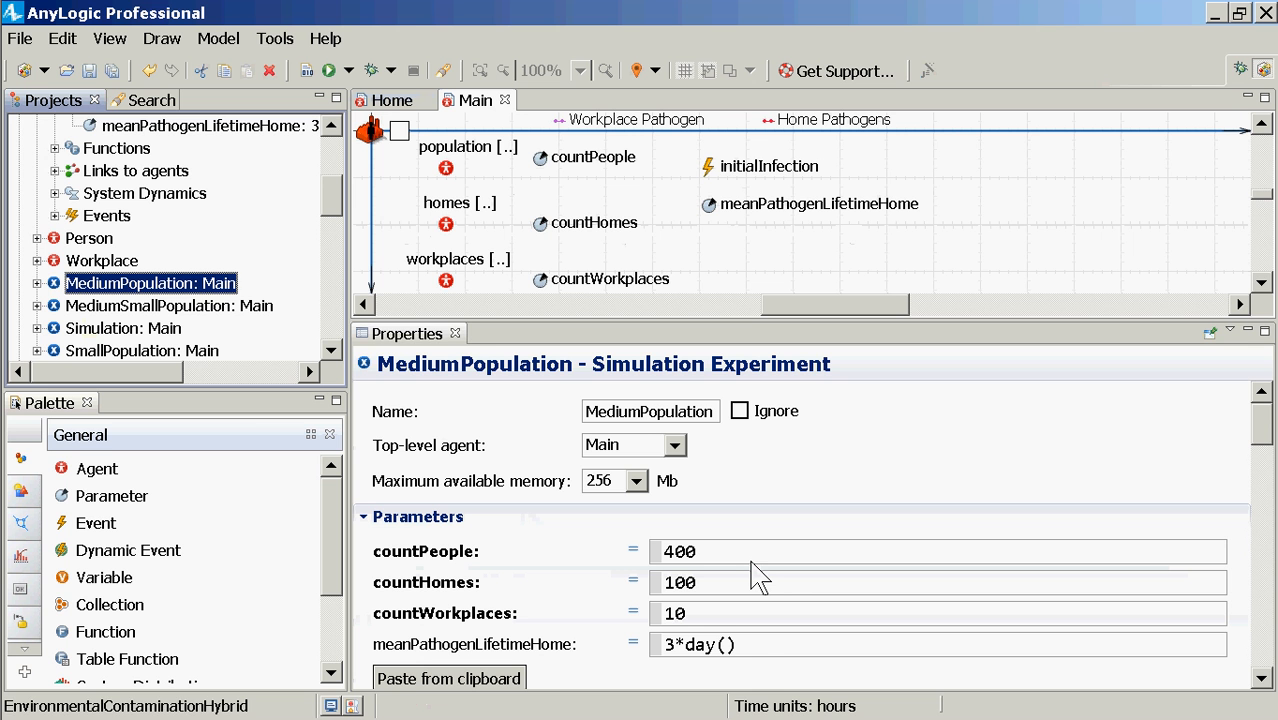
click(767, 652)
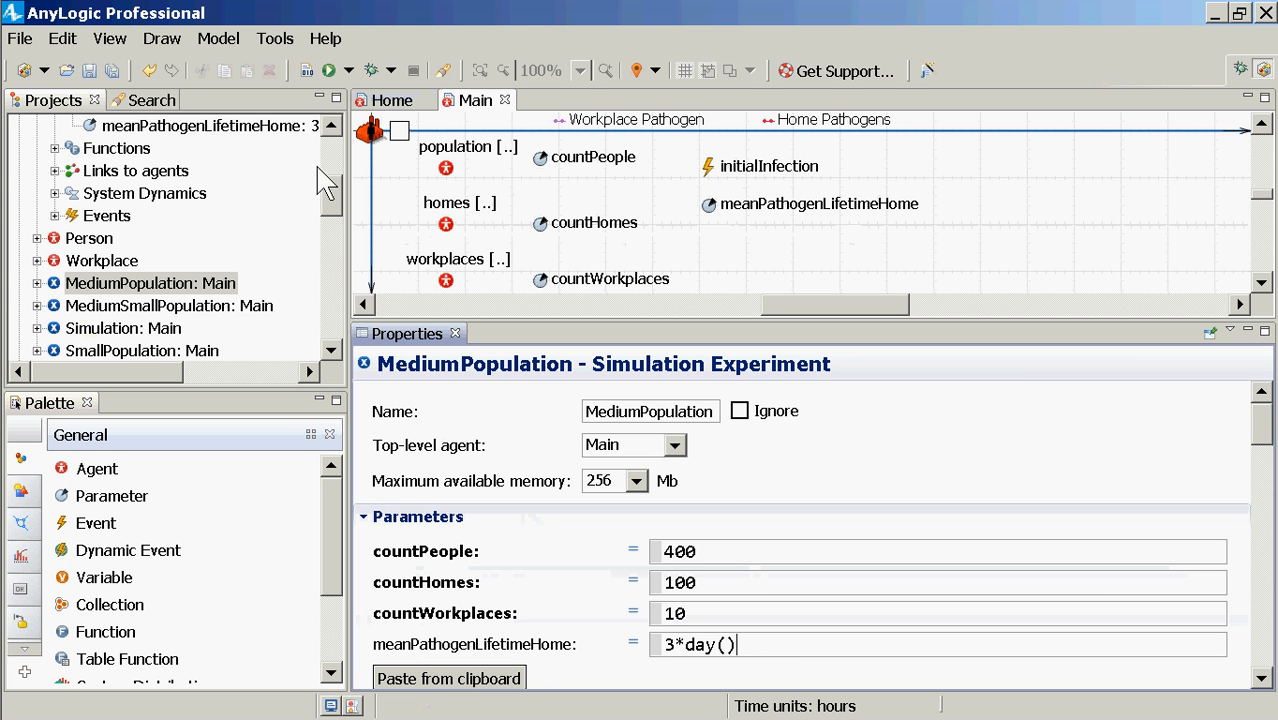
Build the model and trace the reported problem to the pathogenInactivation flow in the Home diagram.
click(305, 72)
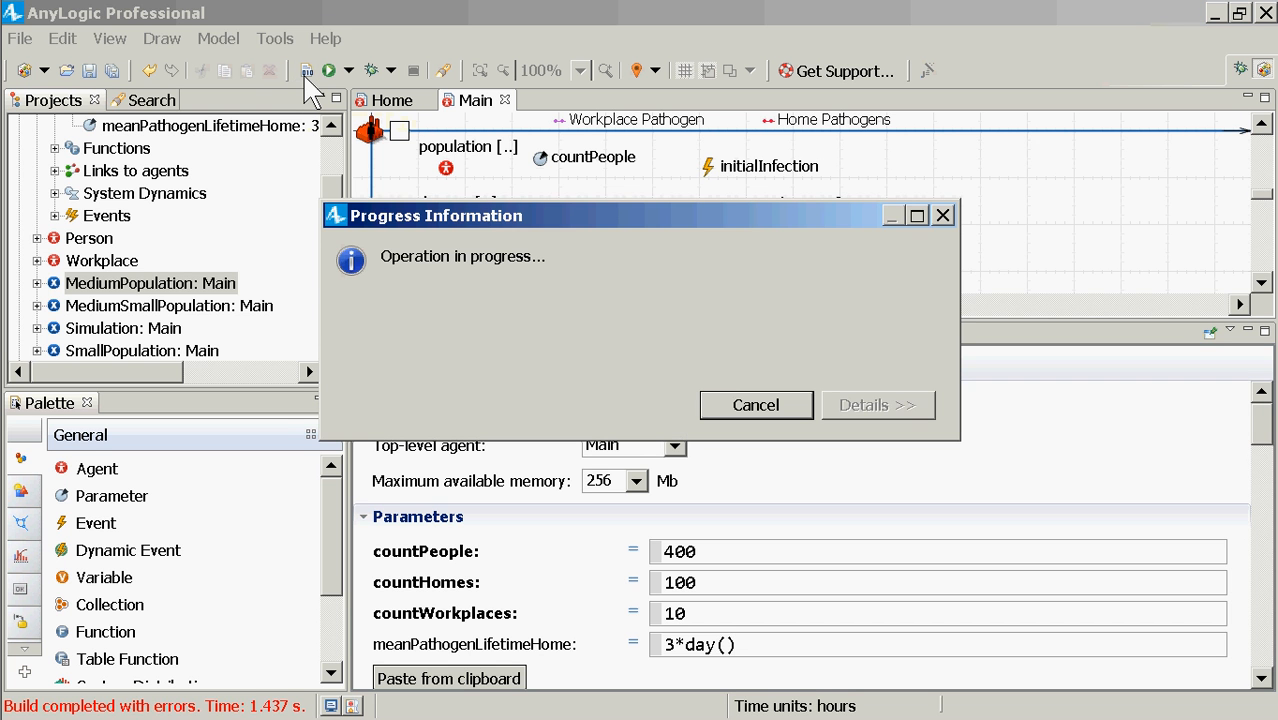
click(507, 418)
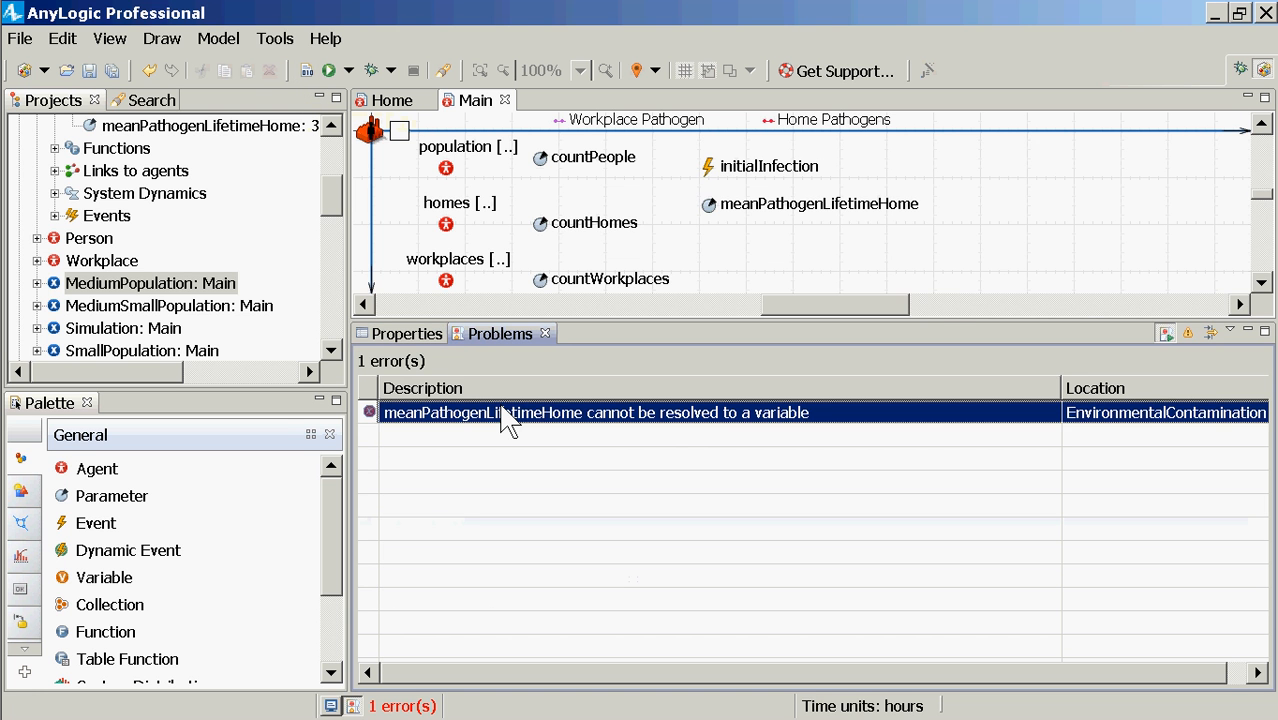
double_click(507, 418)
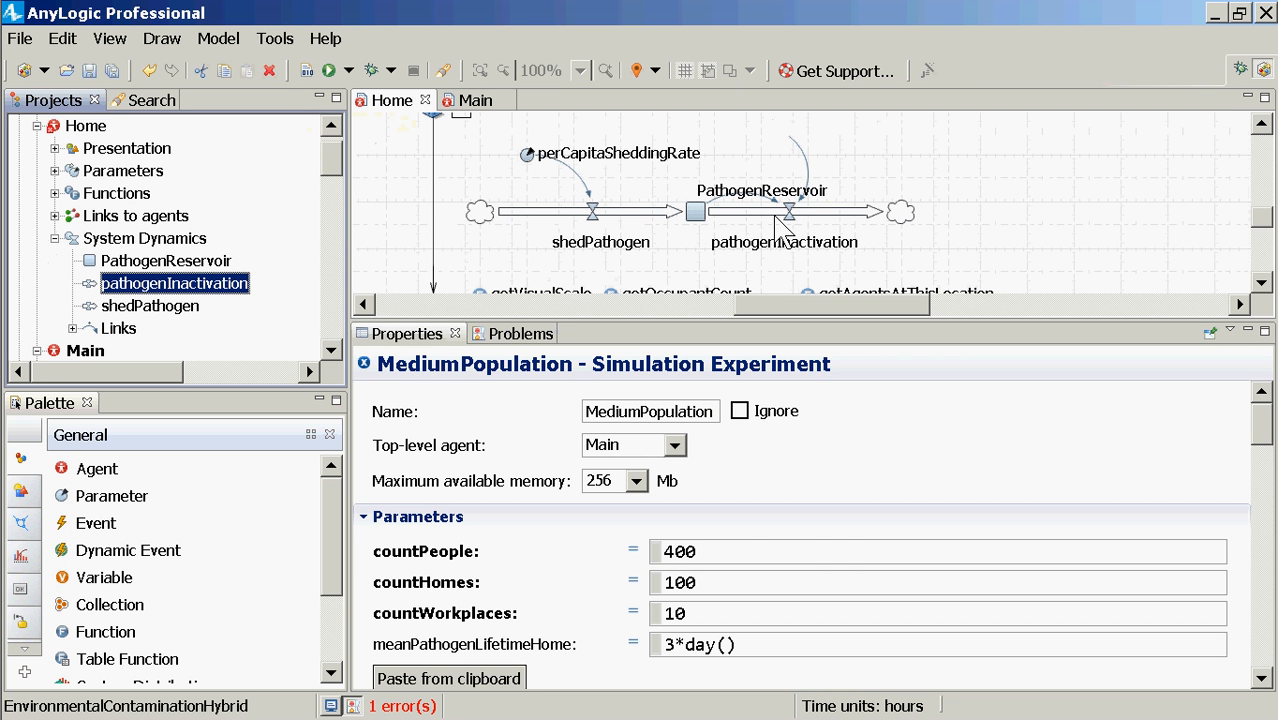
click(805, 205)
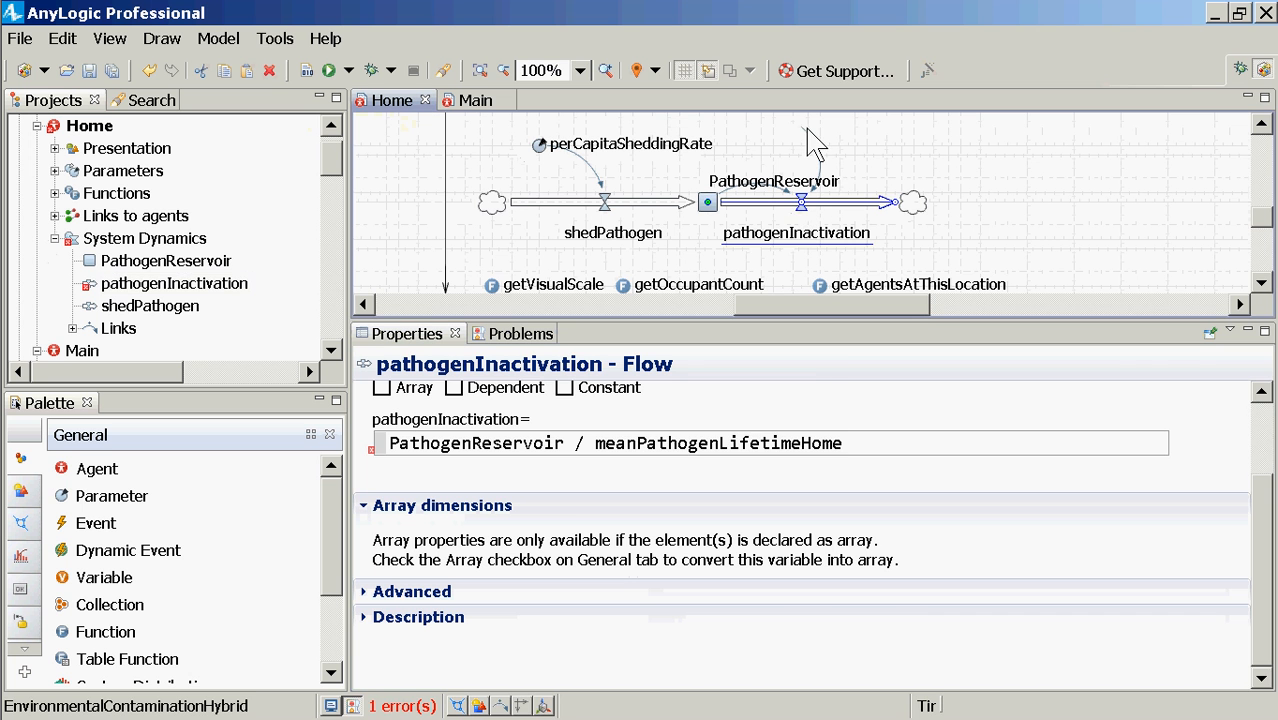
Delete the dangling link that points into the pathogenInactivation flow in the Home diagram.
click(820, 153)
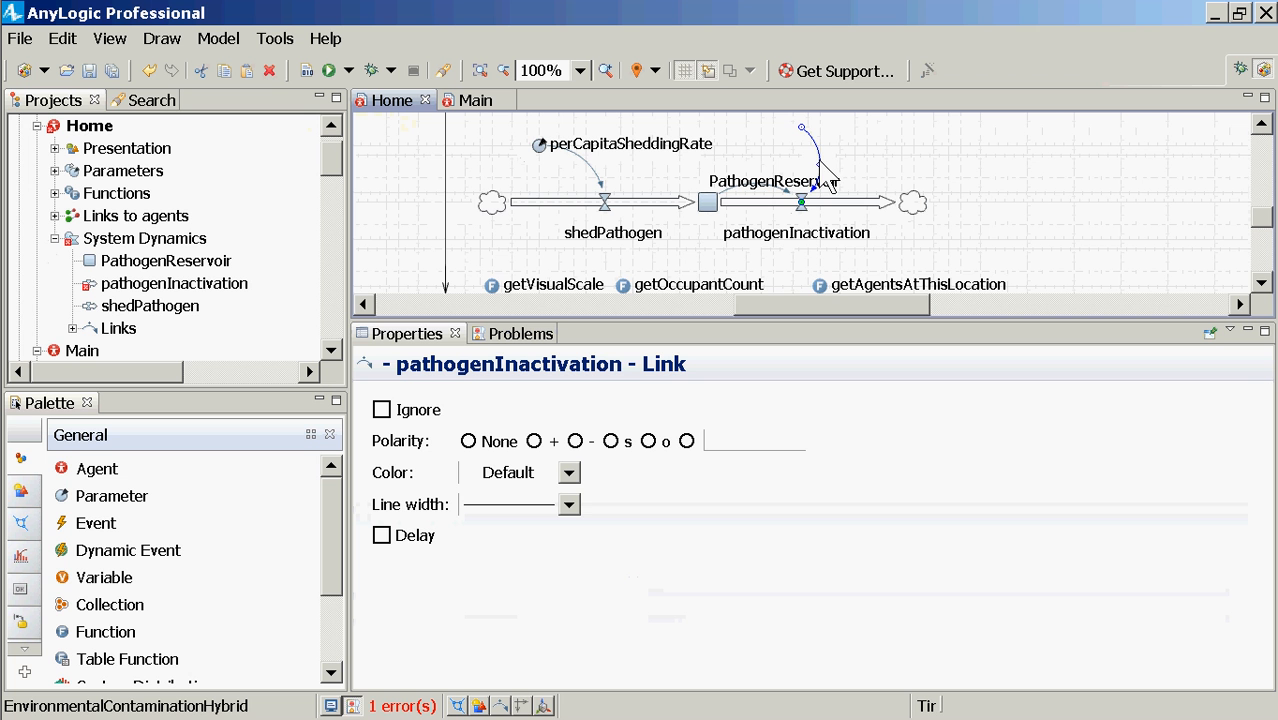
click(658, 426)
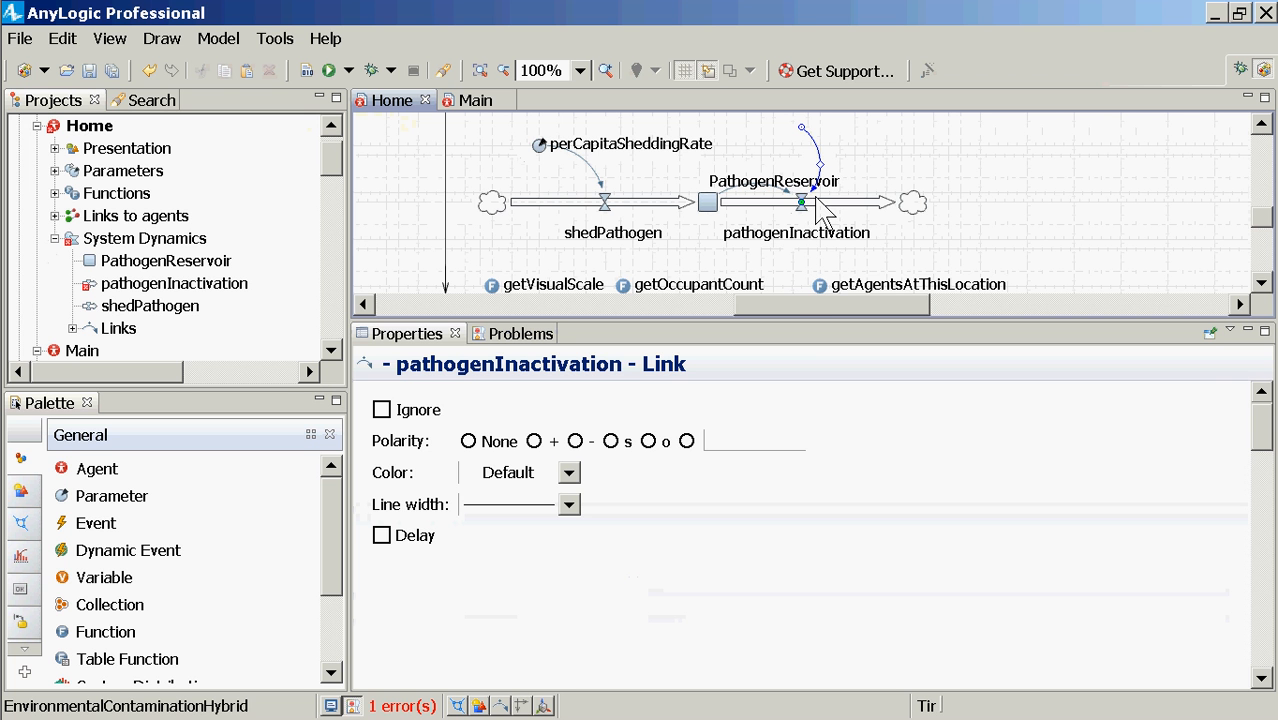
click(814, 207)
Change the pathogenInactivation flow's formula to PathogenReservoir / this.main.meanPathogenLifetimeHome and rebuild the model.
click(814, 205)
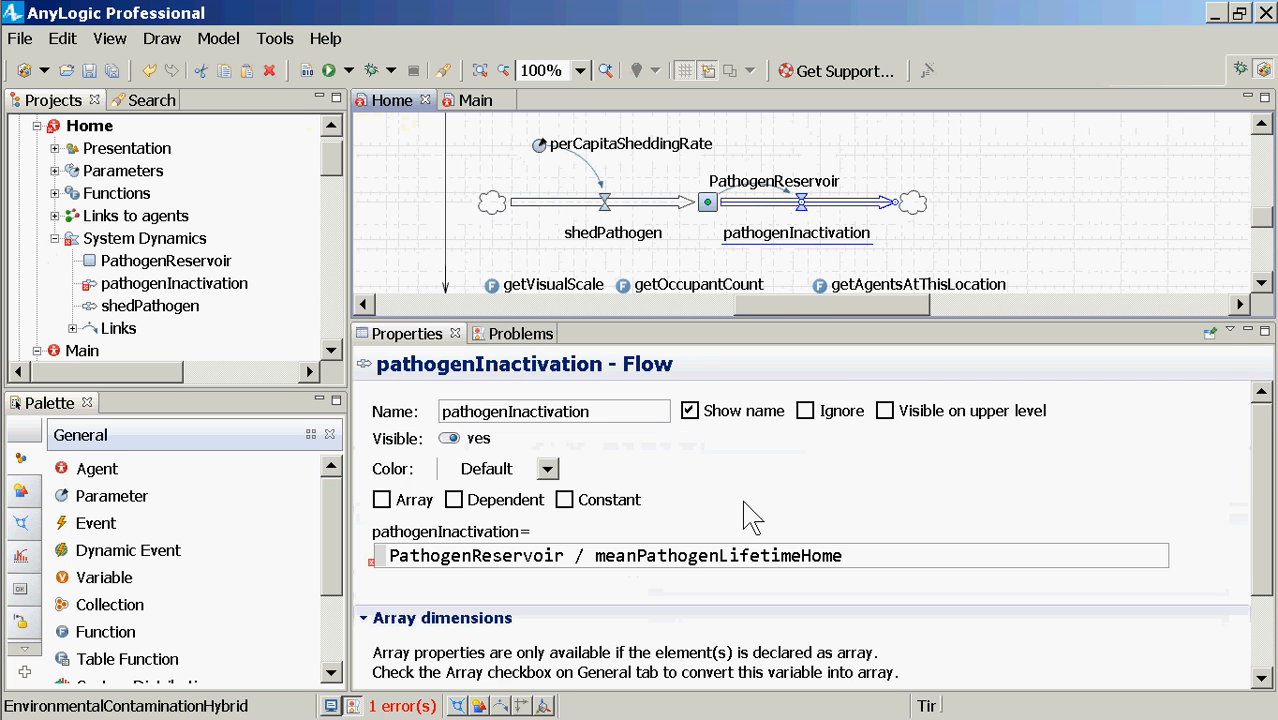
click(790, 557)
key(ctrl+Left)
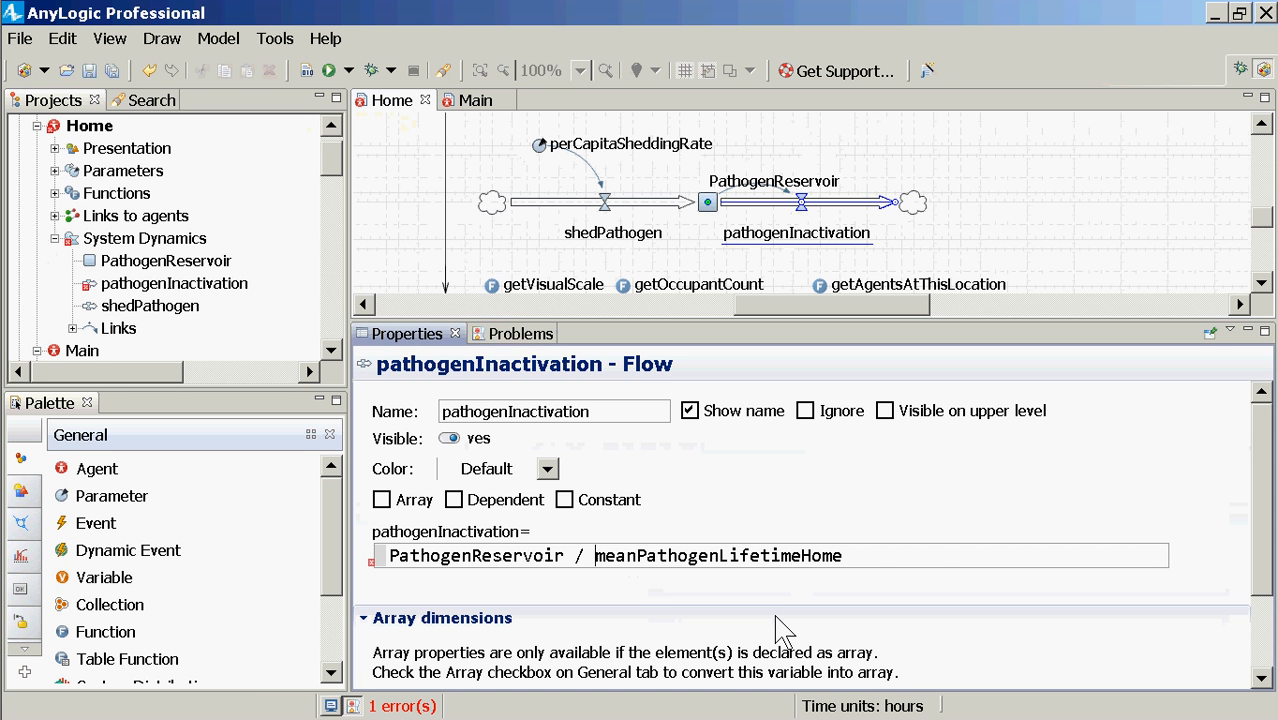
text(this.main.)
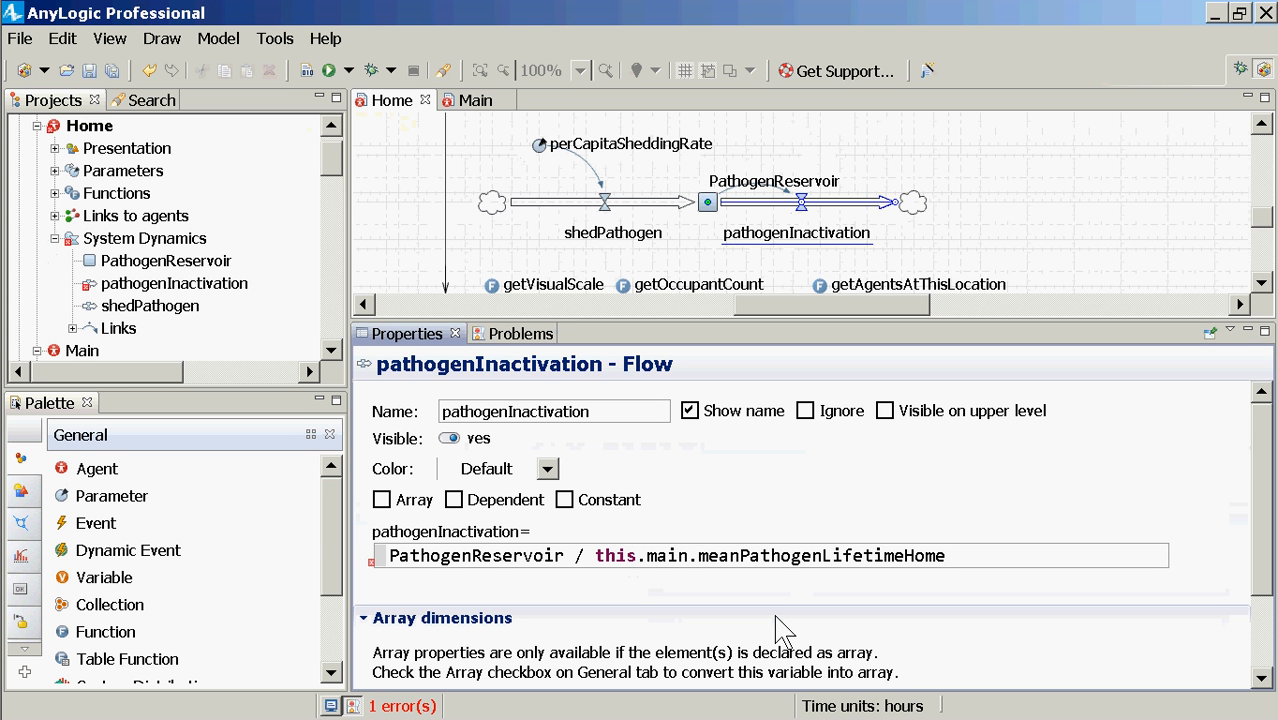
click(307, 71)
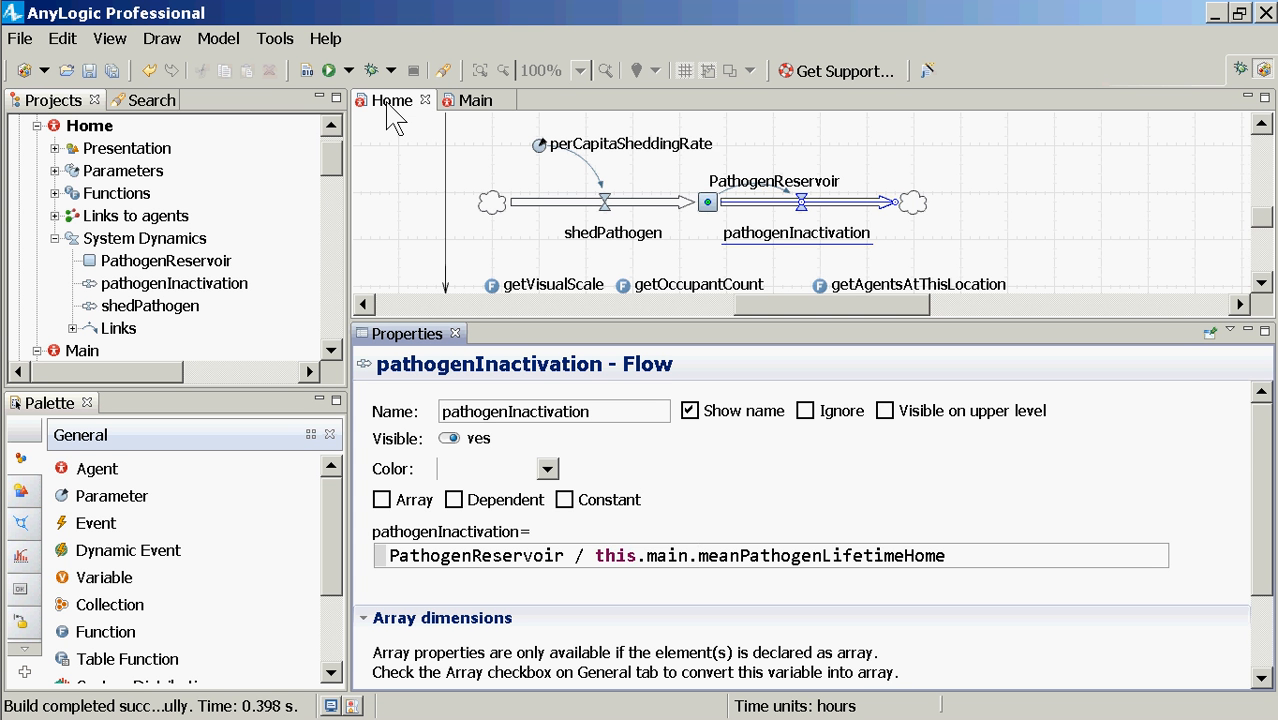
Compare the parameter values of the MediumPopulation and MediumSmallPopulation experiments.
click(338, 306)
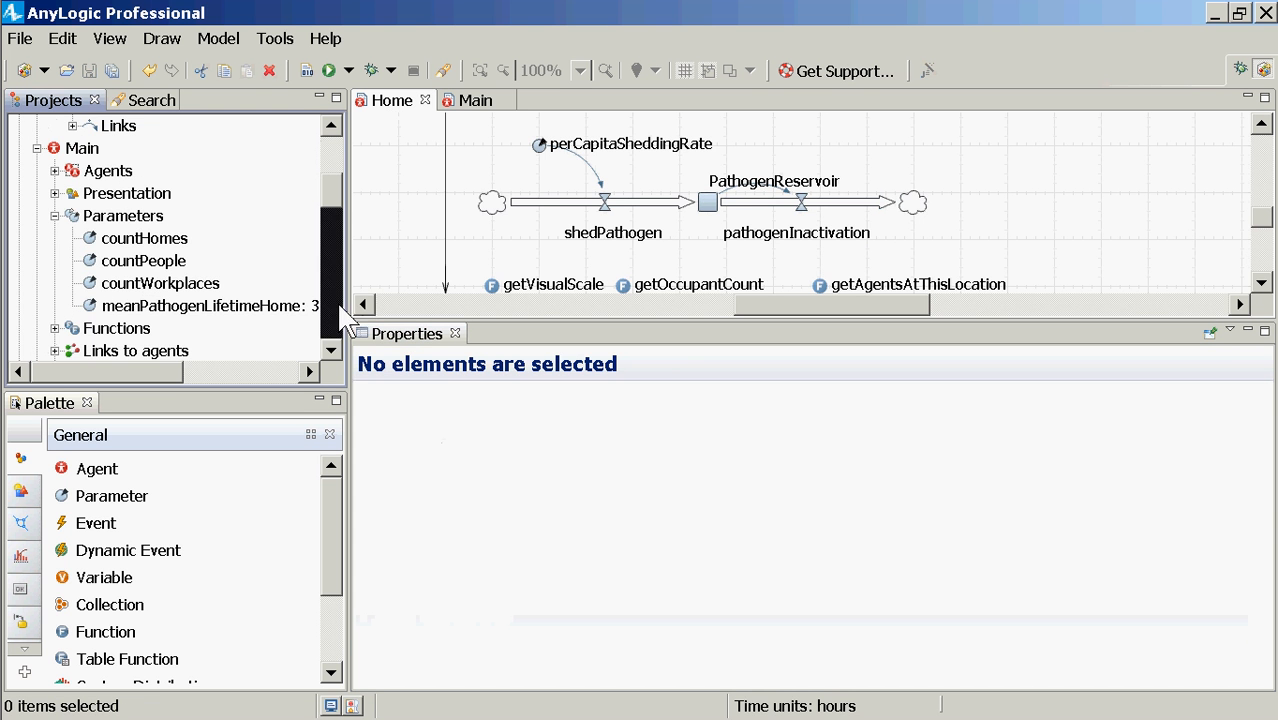
click(340, 310)
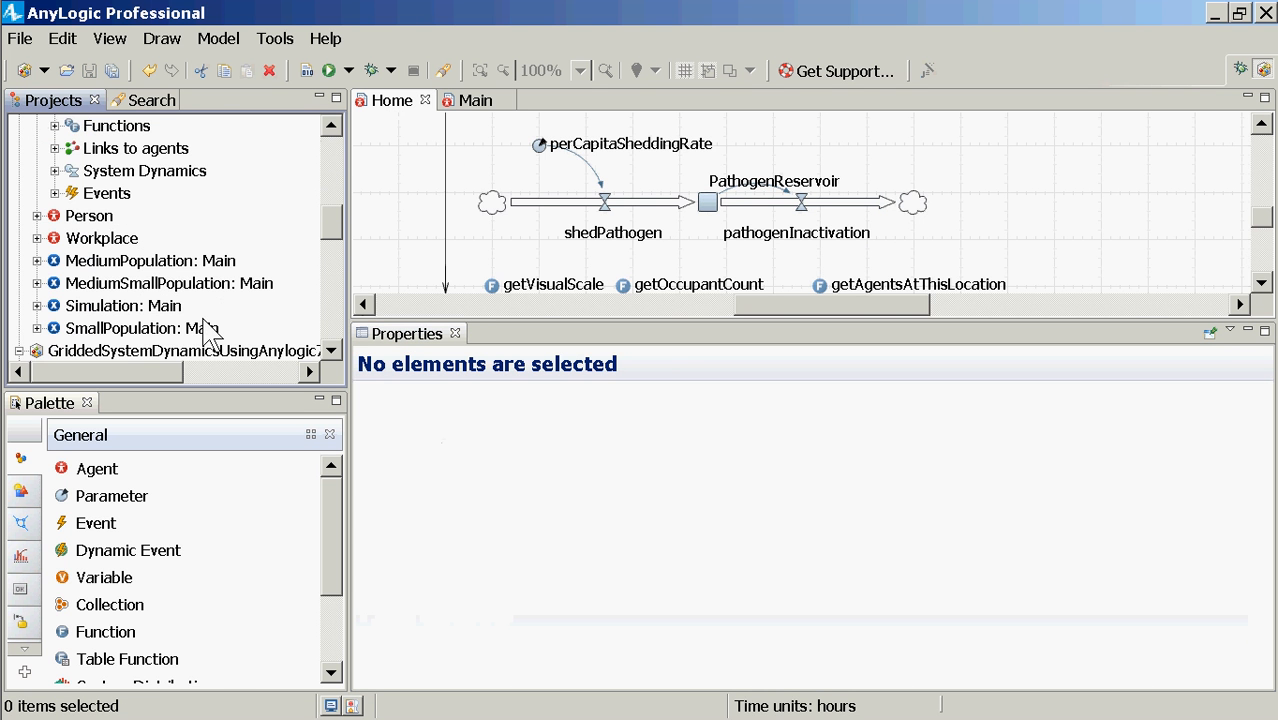
click(166, 264)
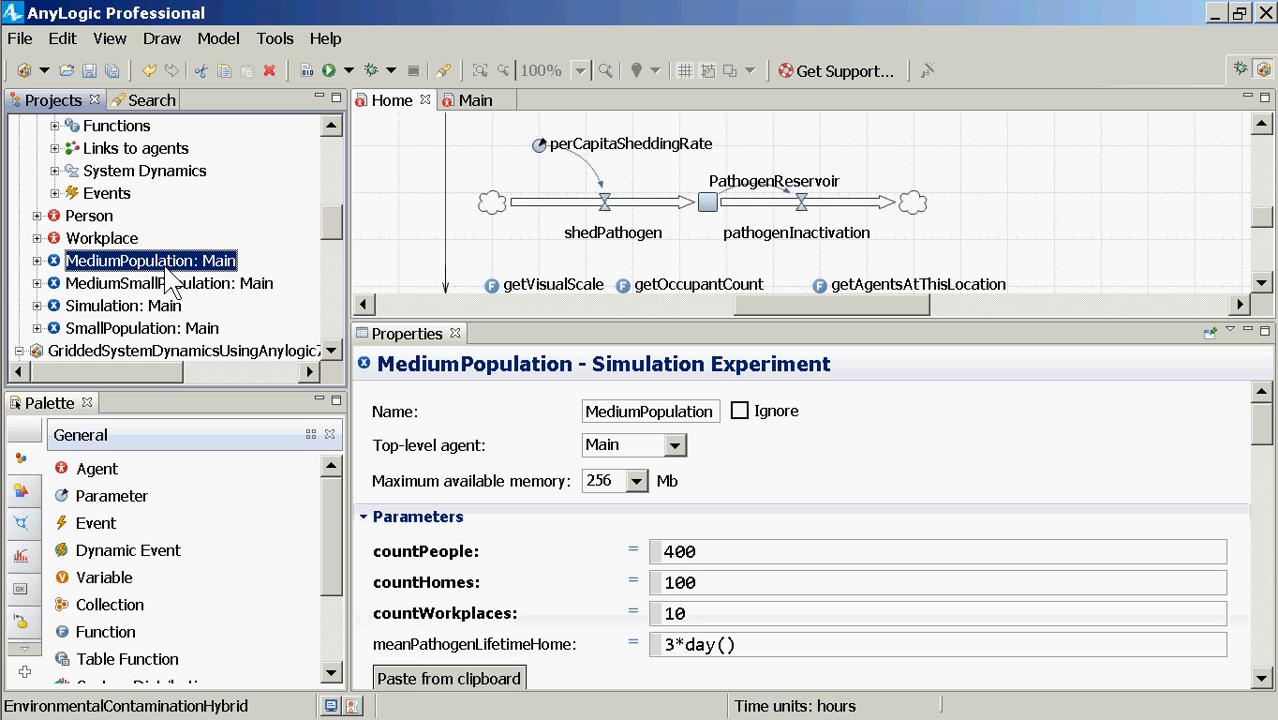
click(697, 553)
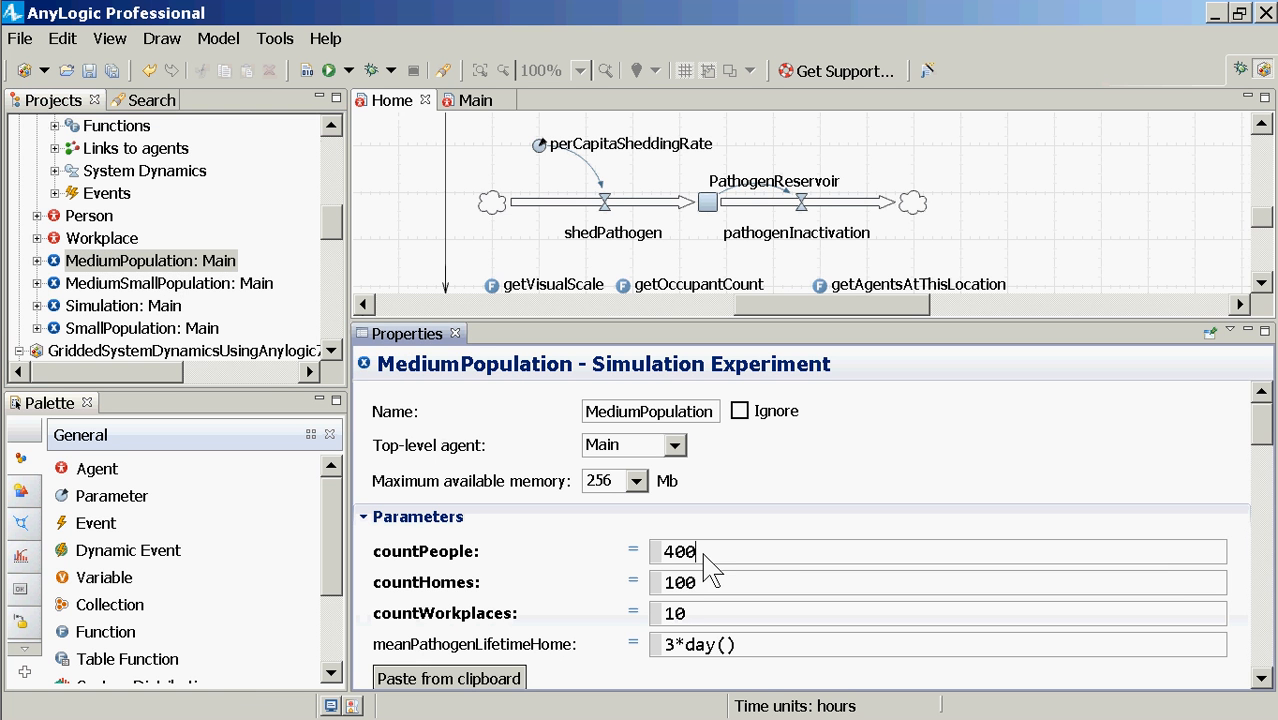
click(184, 283)
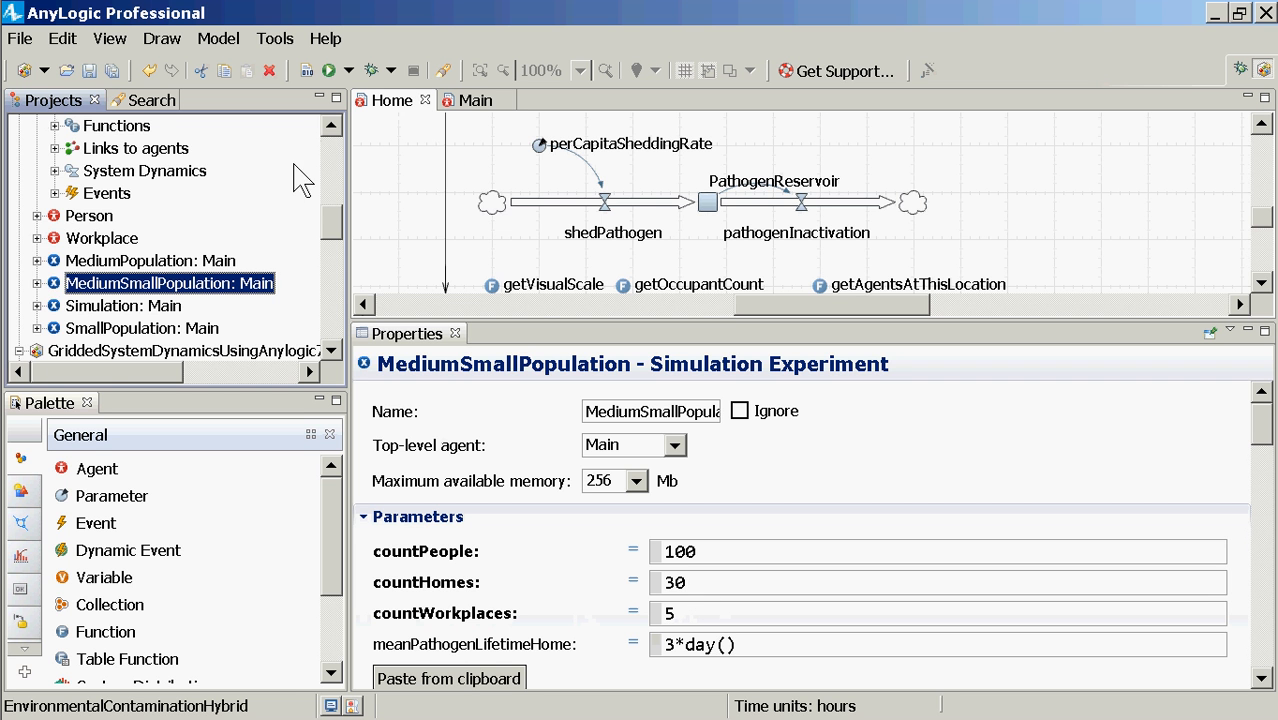
Display the Main agent type's diagram and review its parameters in the project tree.
scroll(335, 165, up, 1)
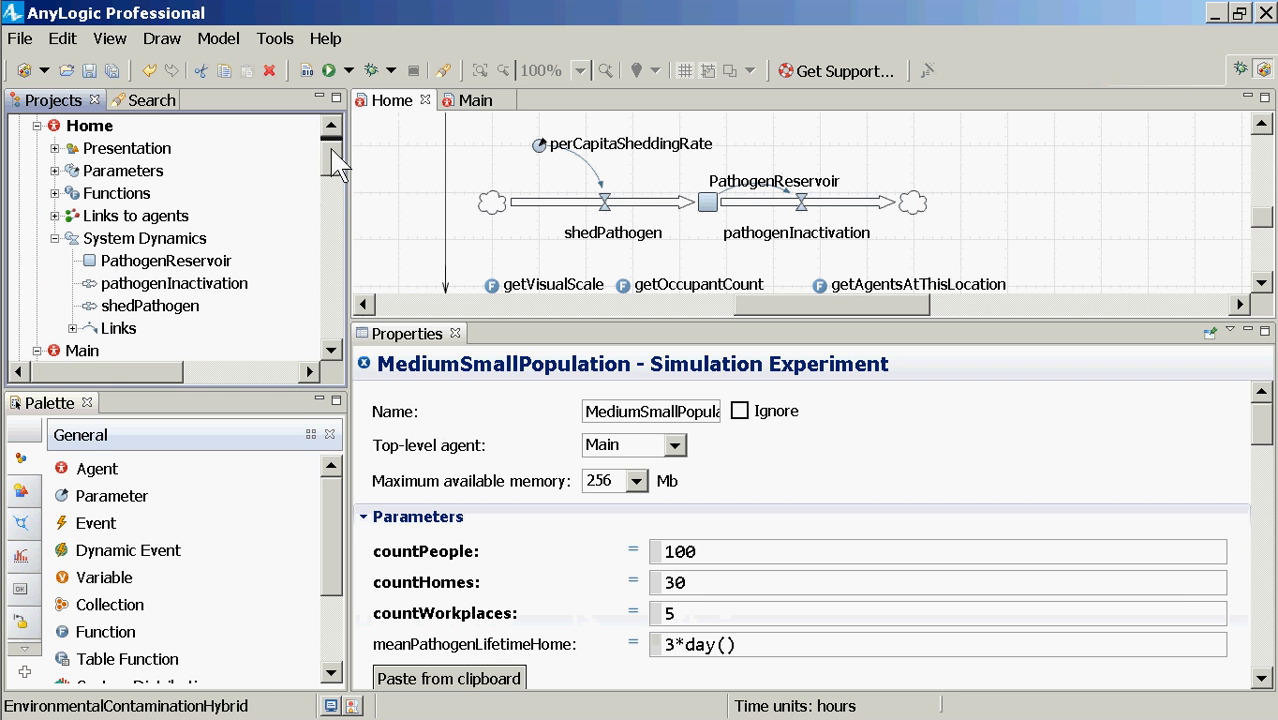
click(82, 351)
double_click(91, 351)
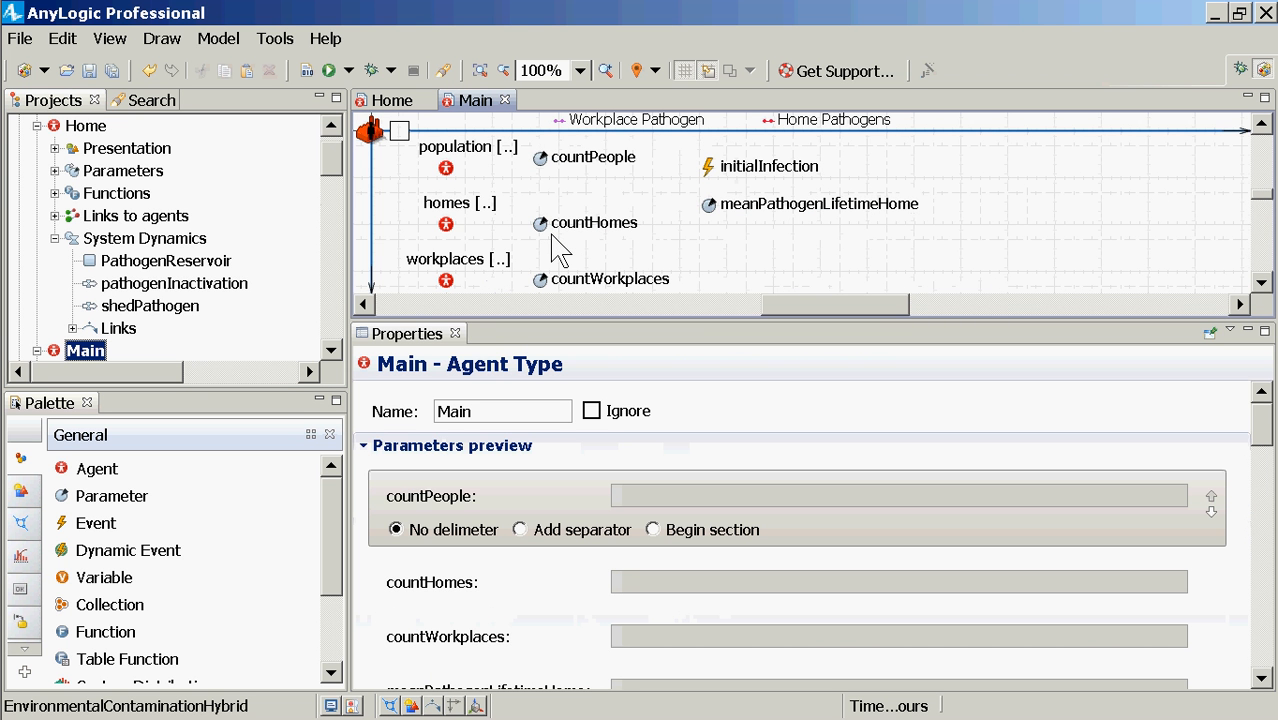
click(333, 318)
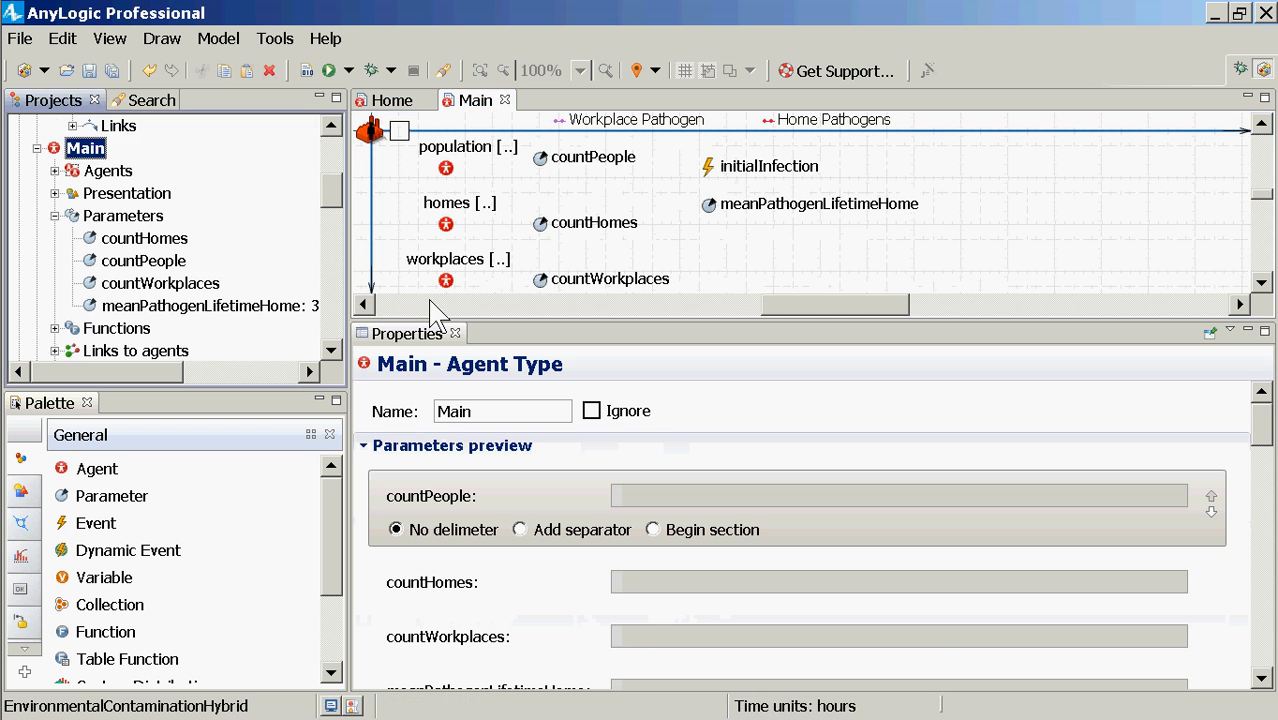
click(332, 283)
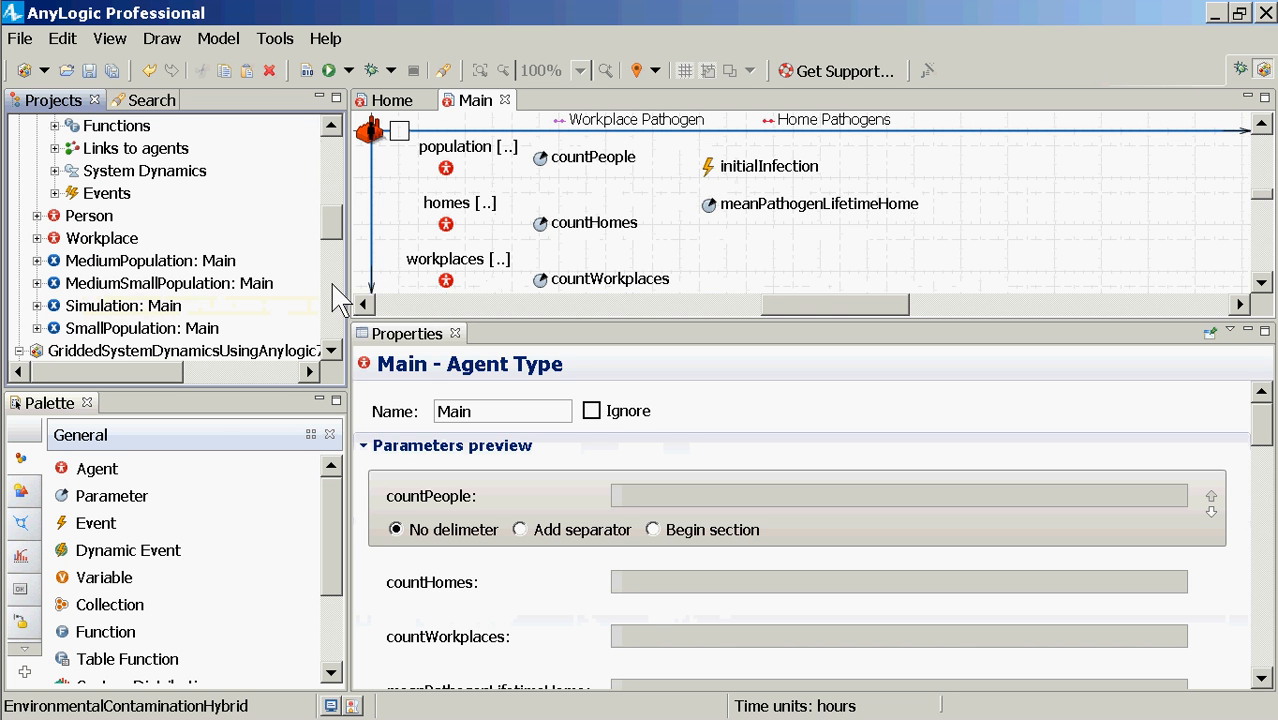
Open the MediumPopulation, Simulation, MediumSmallPopulation and SmallPopulation experiments in turn and examine their parameter values.
click(180, 282)
double_click(174, 262)
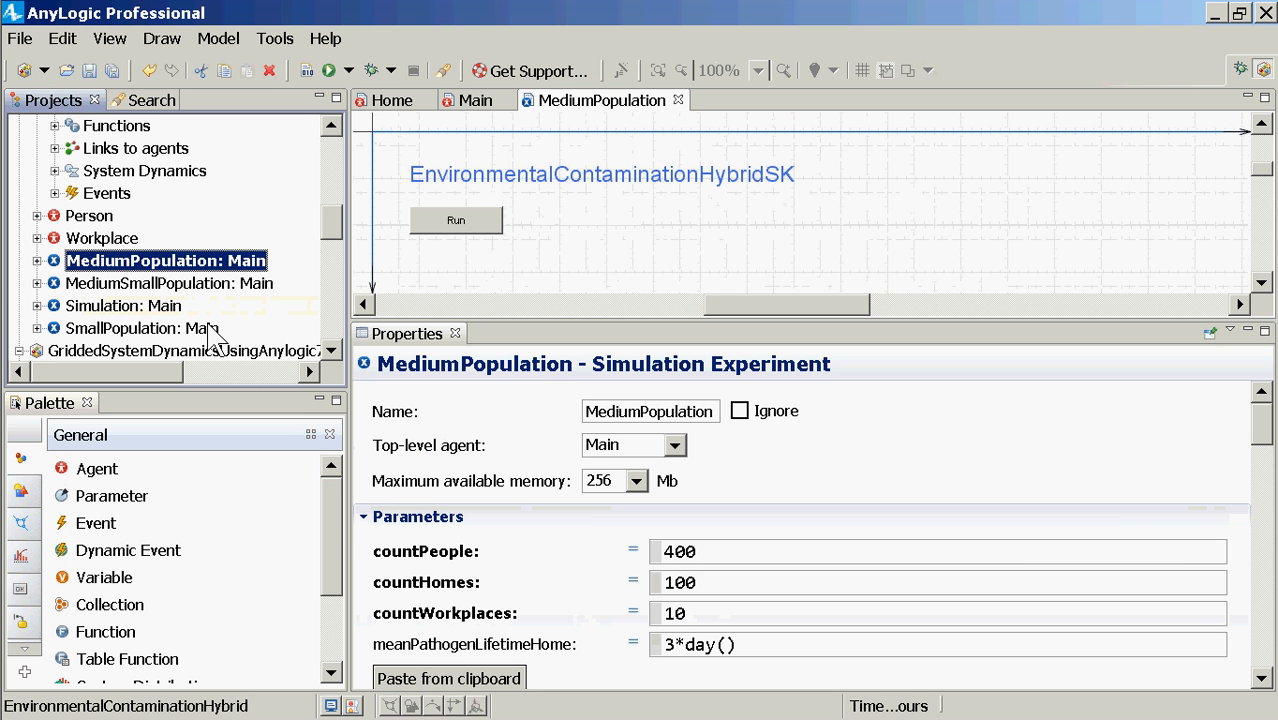
click(152, 305)
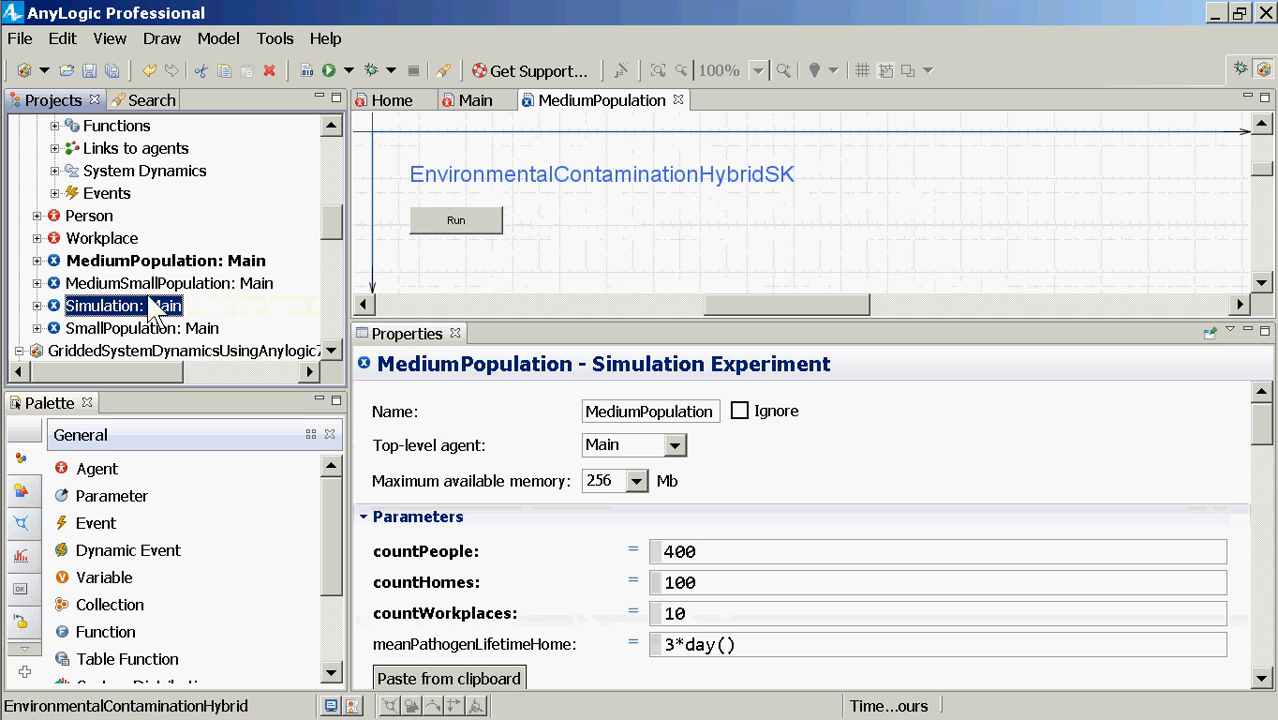
double_click(150, 306)
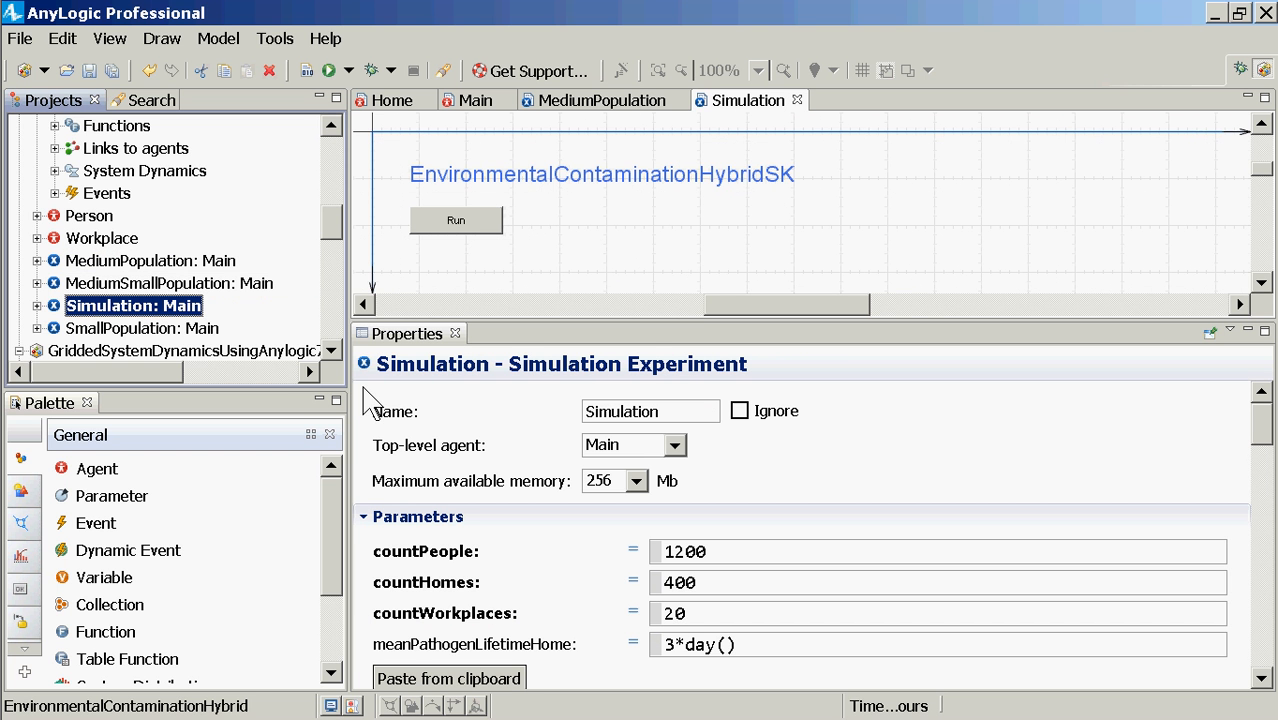
double_click(158, 264)
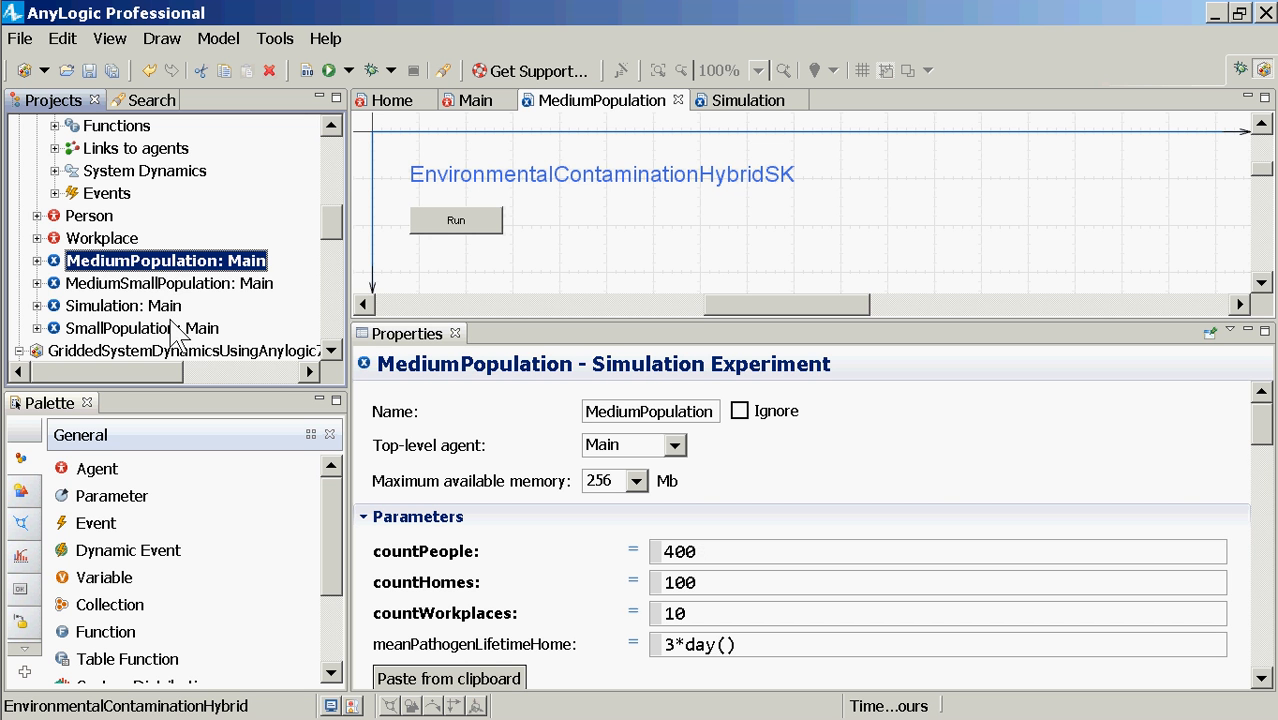
click(155, 284)
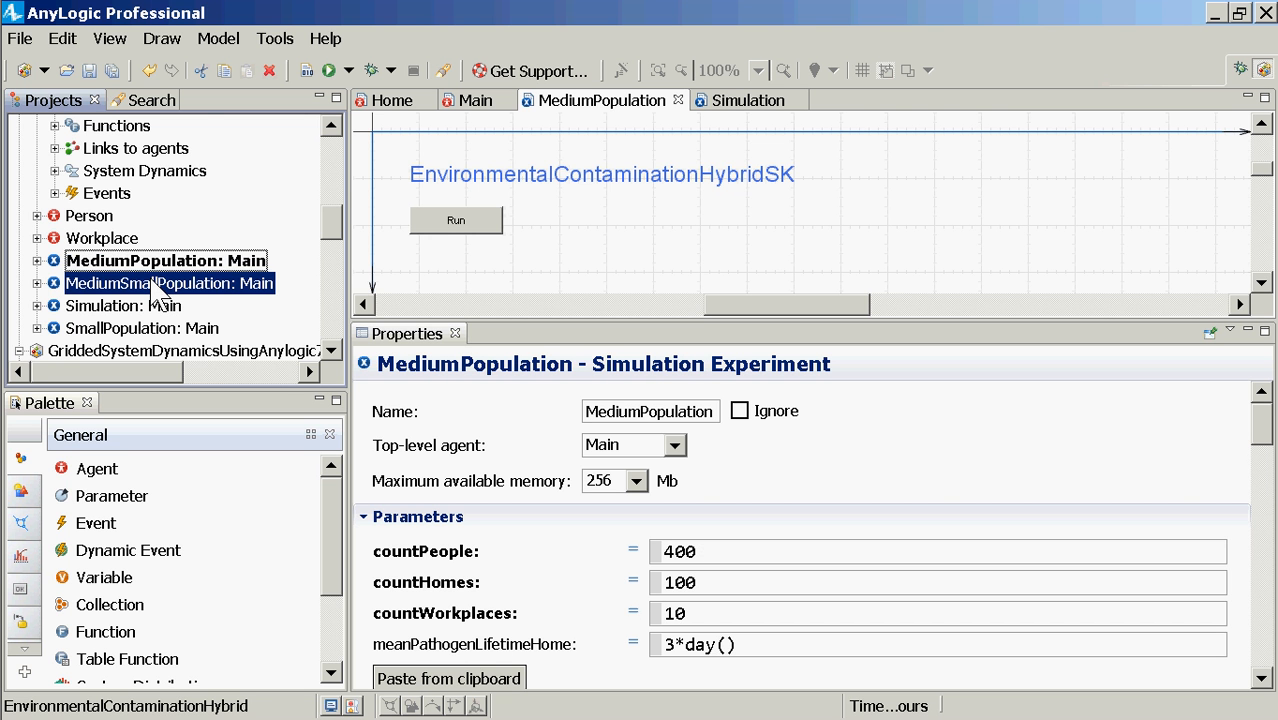
double_click(155, 284)
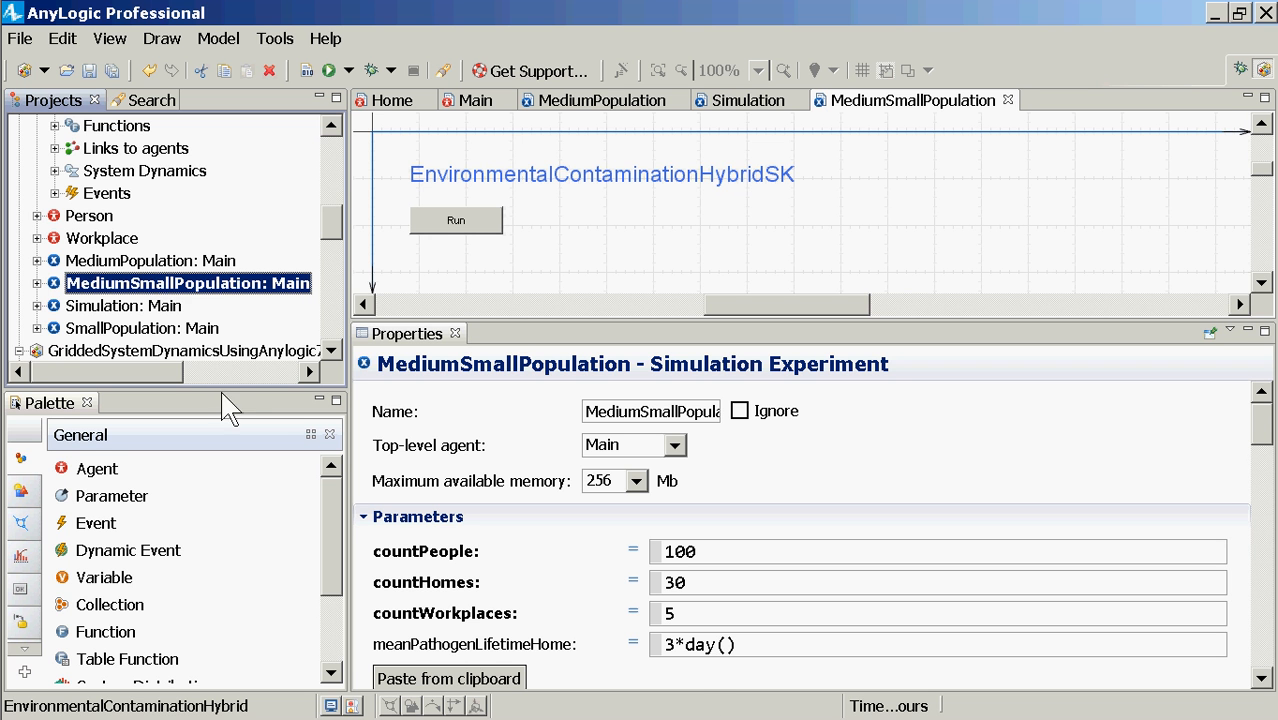
click(200, 330)
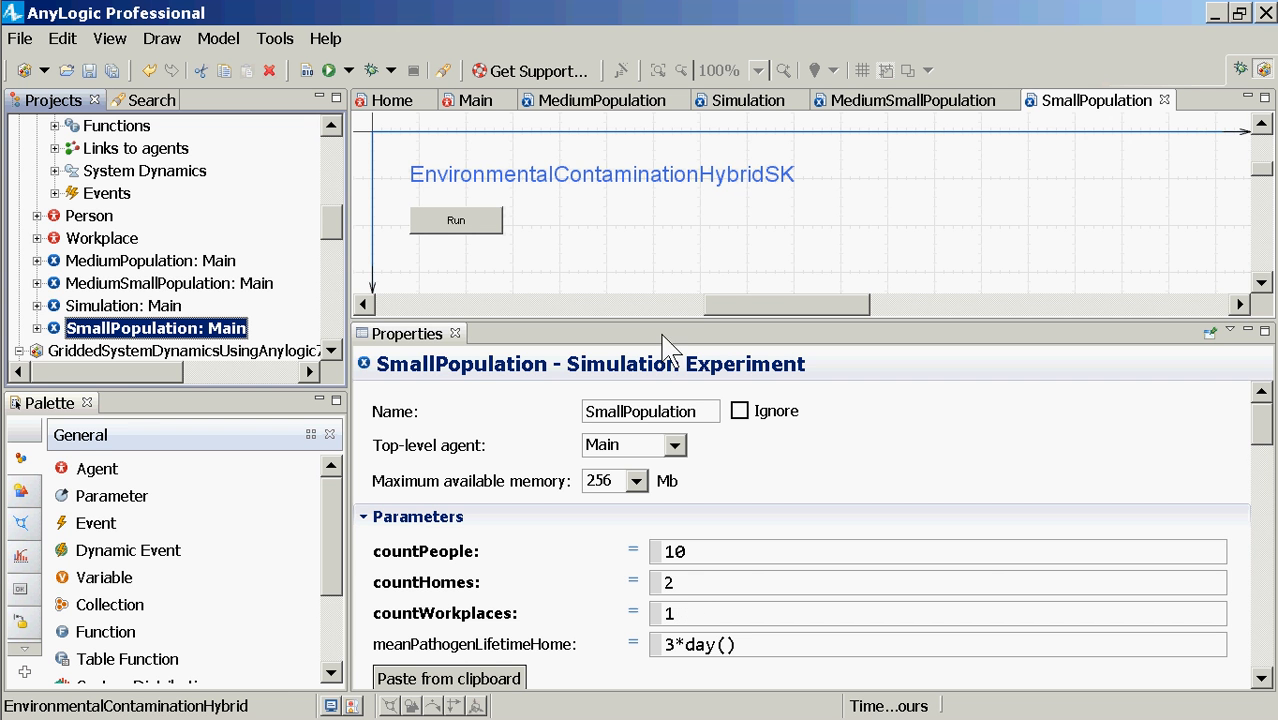
Open the OpenPopulationModelNC.alp model from its folder inside AnyLogic7Examples.
click(20, 38)
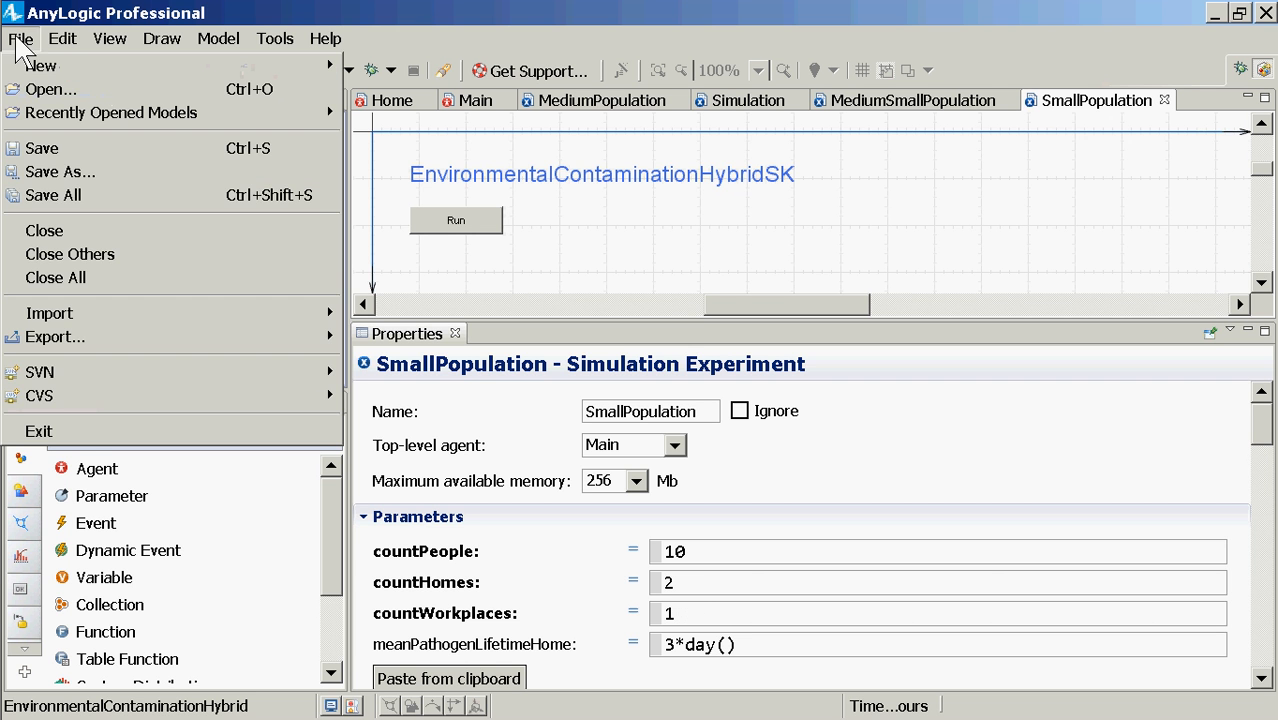
mouse_move(108, 125)
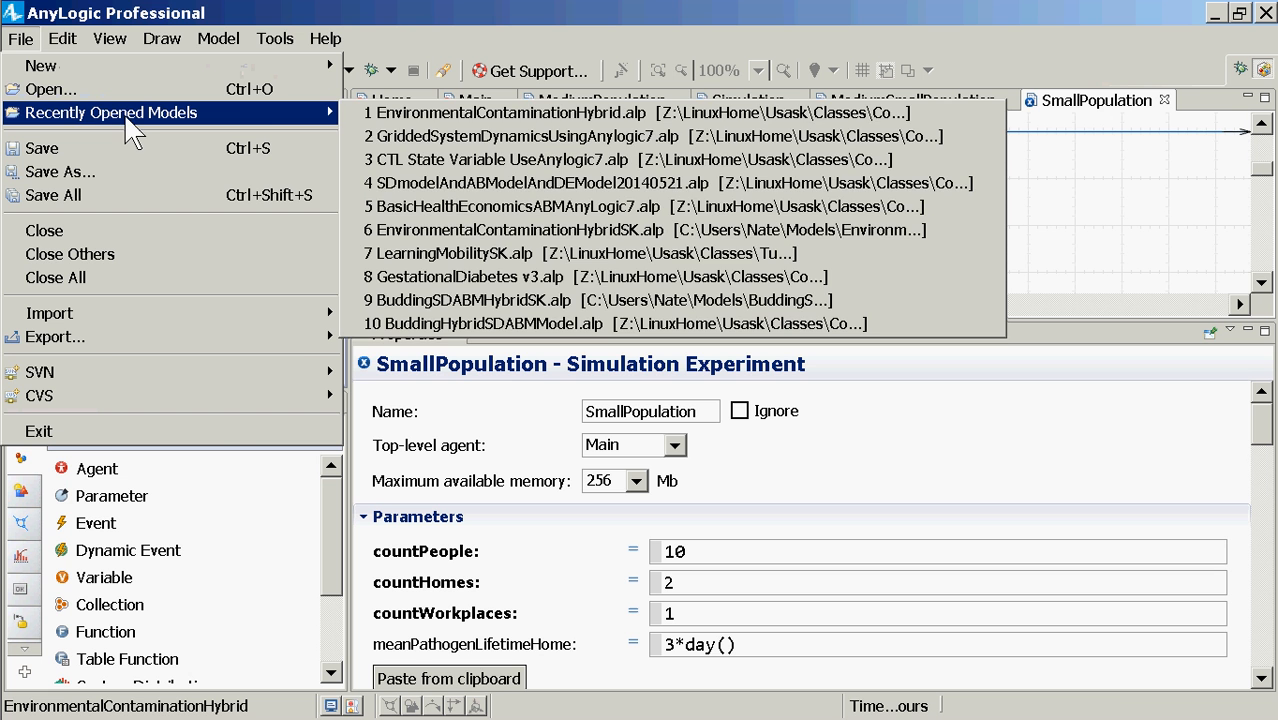
click(115, 92)
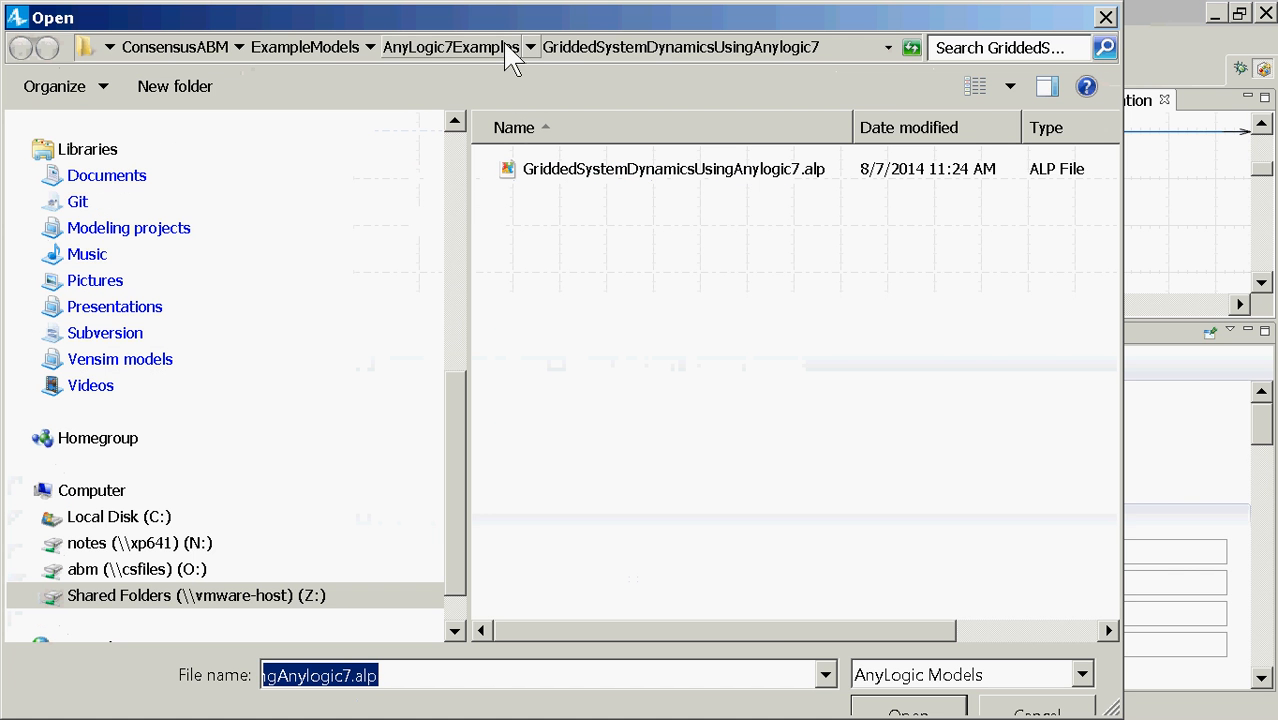
click(505, 51)
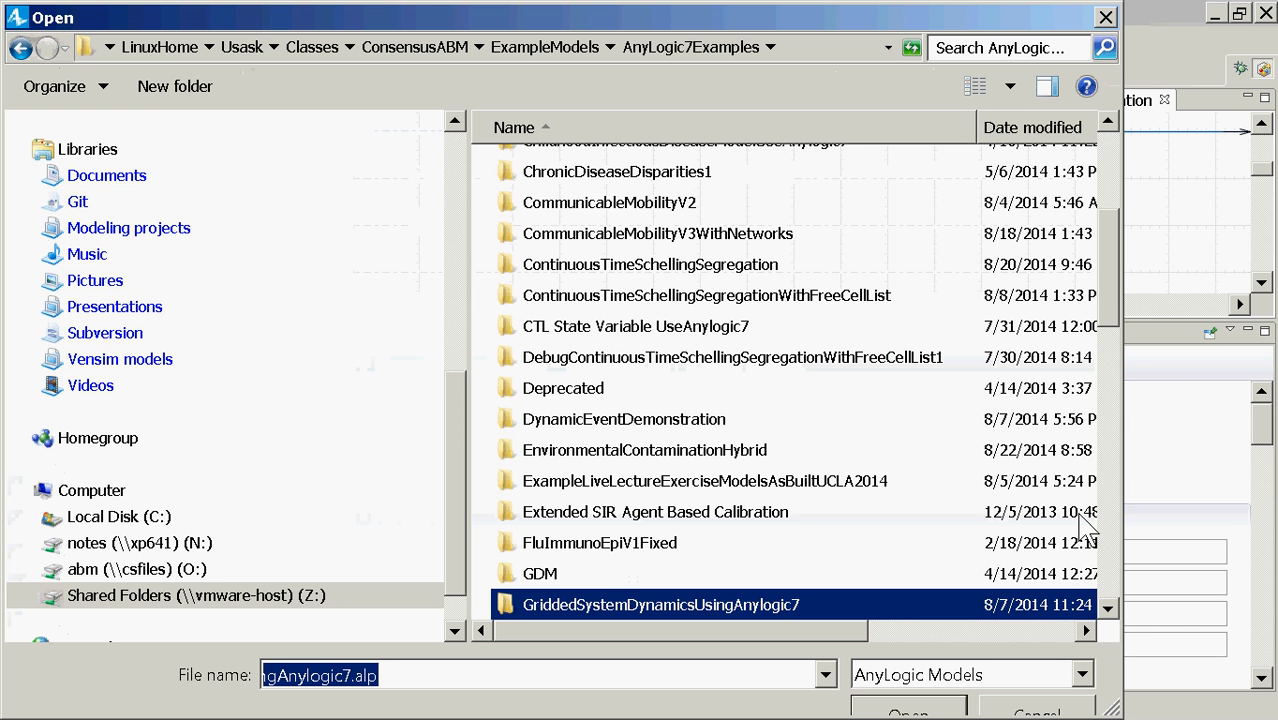
click(1115, 523)
click(1115, 523)
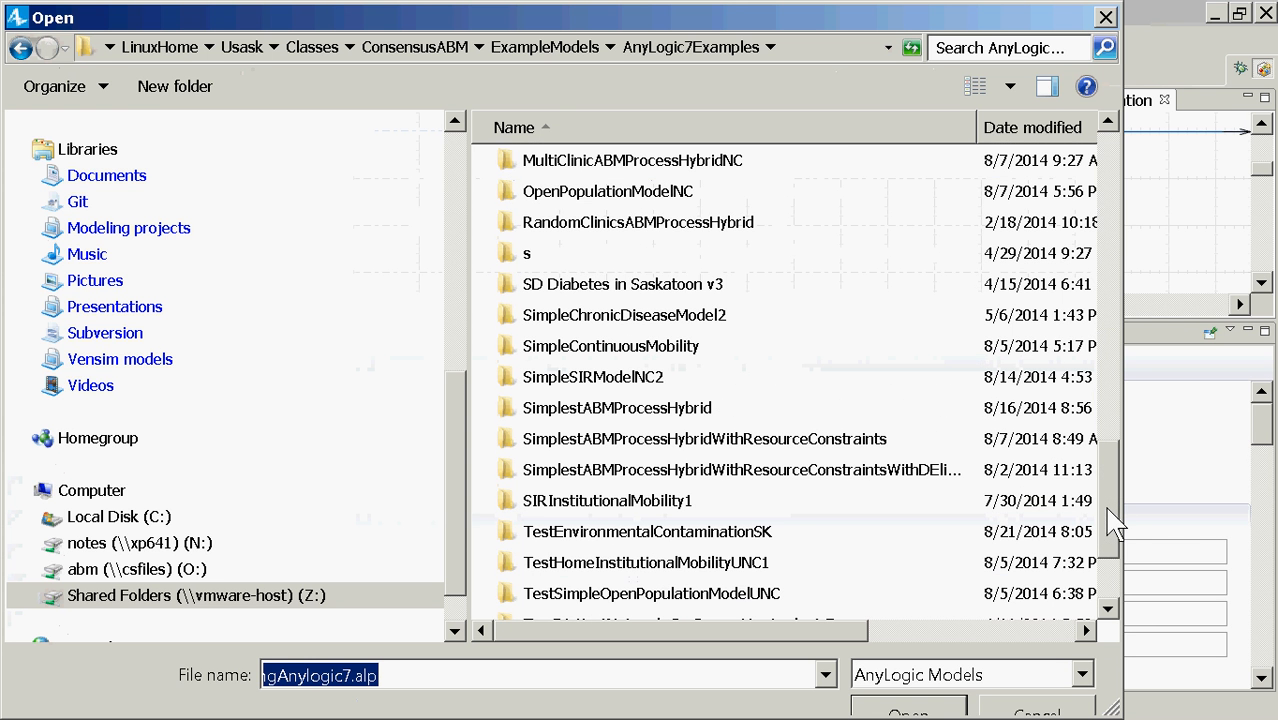
double_click(630, 198)
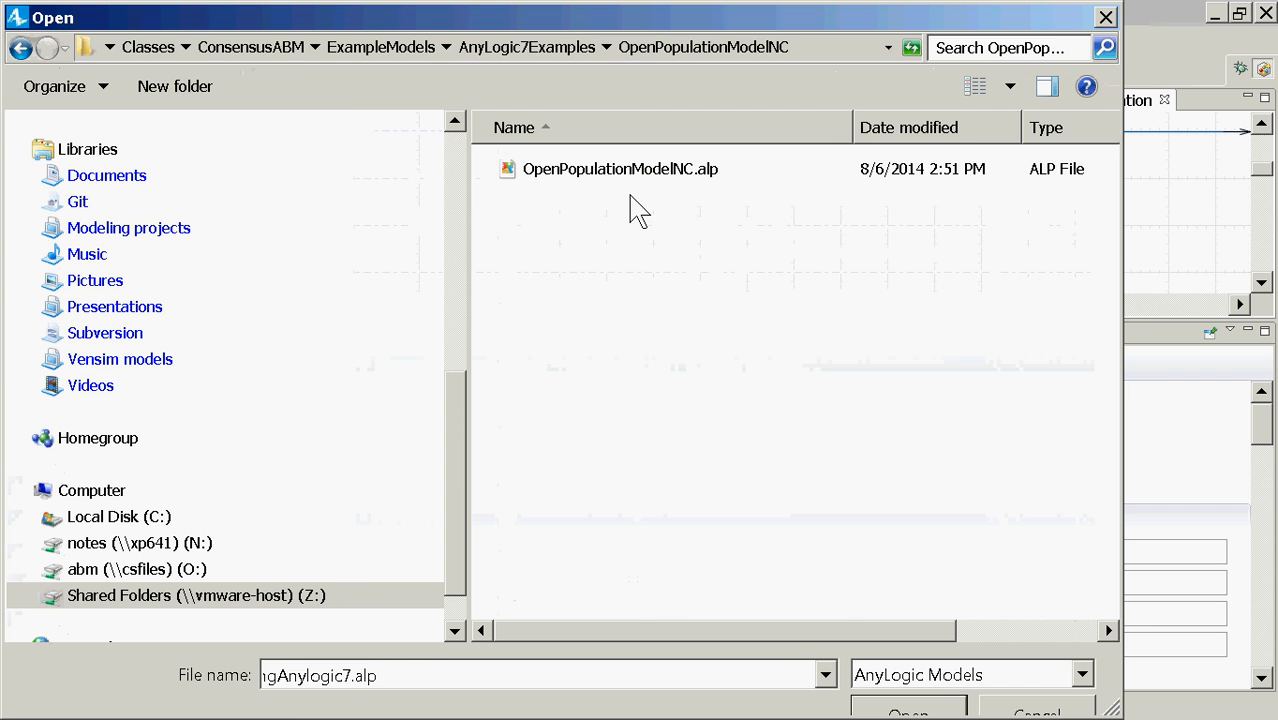
double_click(578, 172)
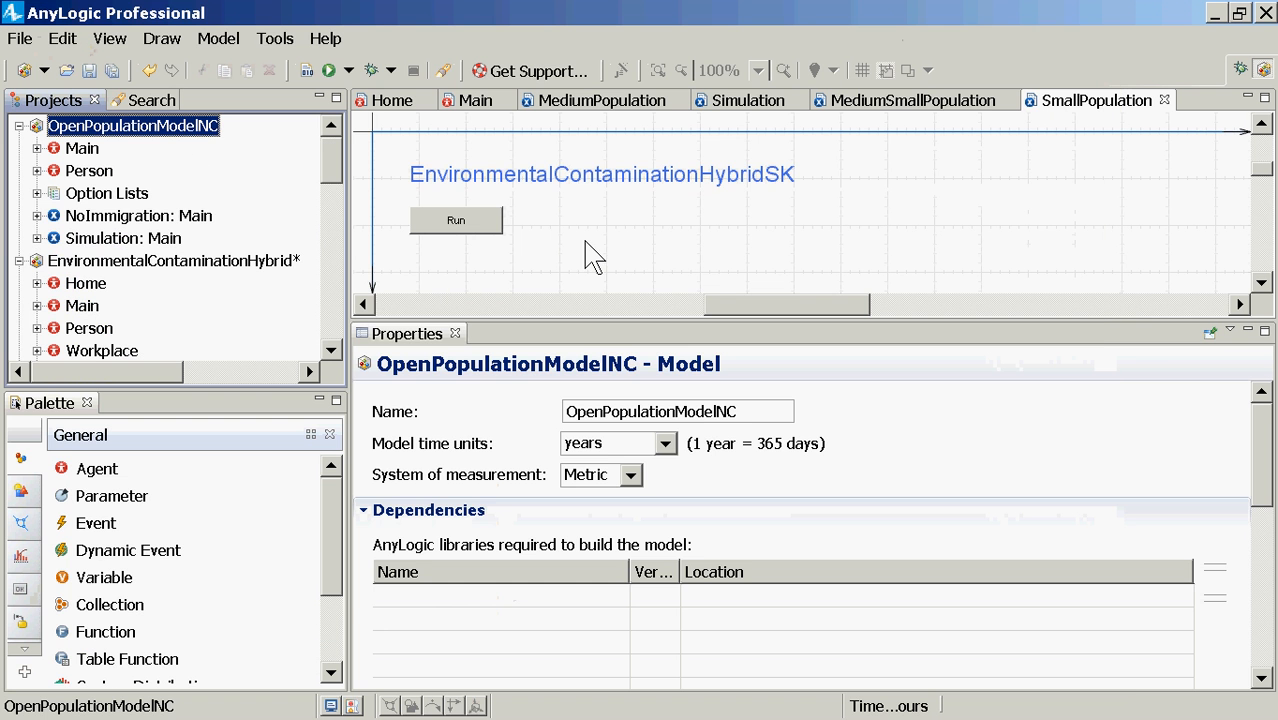
Expand OpenPopulationModelNC's Option Lists and Person branches and look over the Main and Person agent diagrams.
click(37, 193)
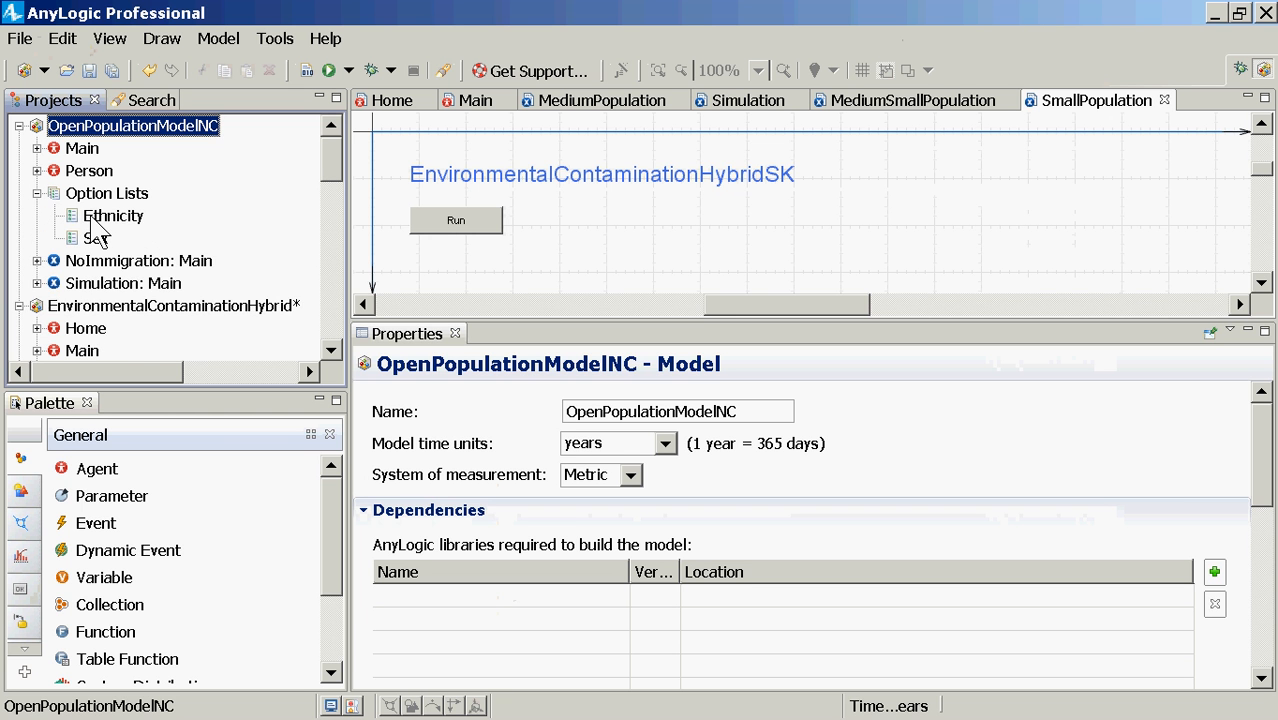
click(37, 171)
click(80, 150)
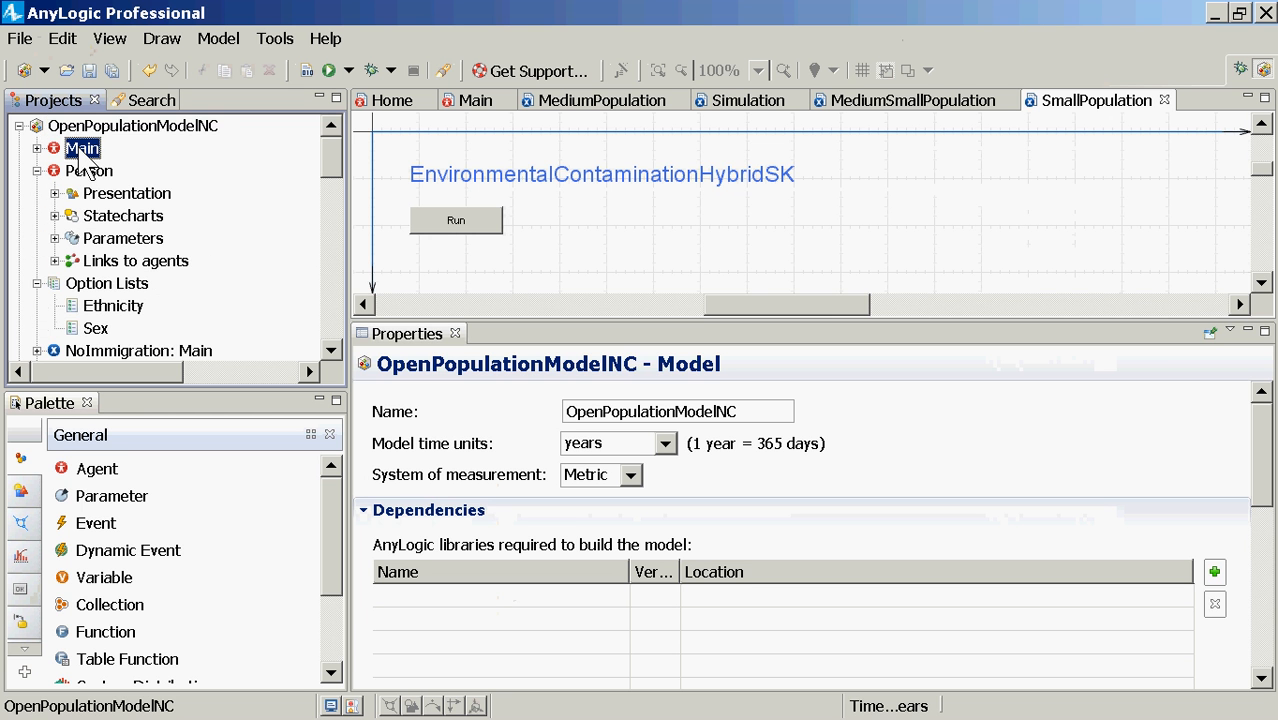
double_click(82, 150)
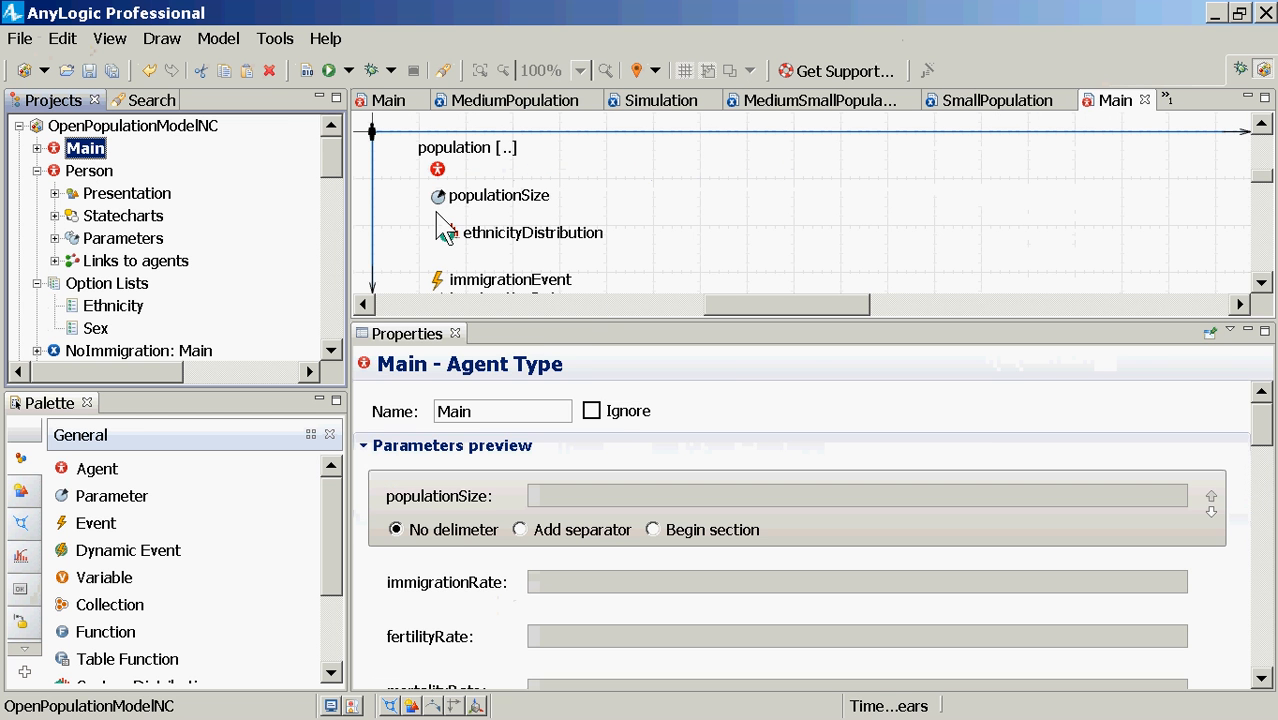
click(448, 235)
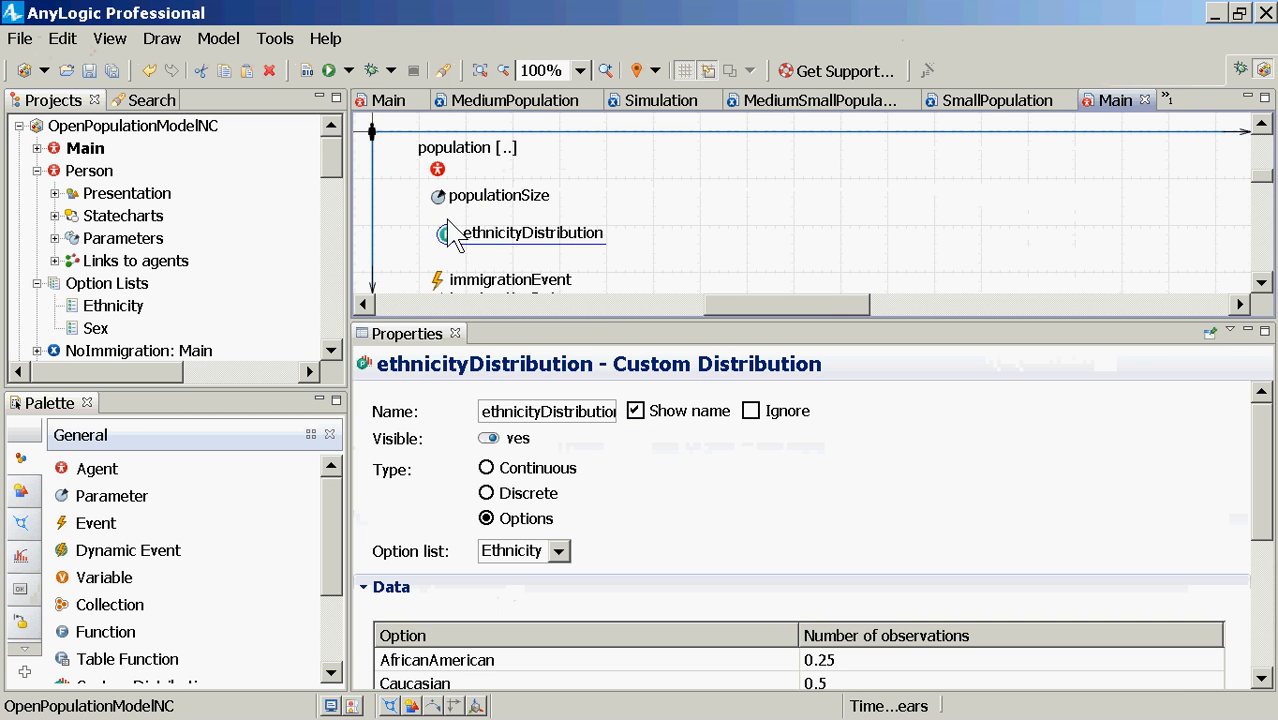
click(90, 171)
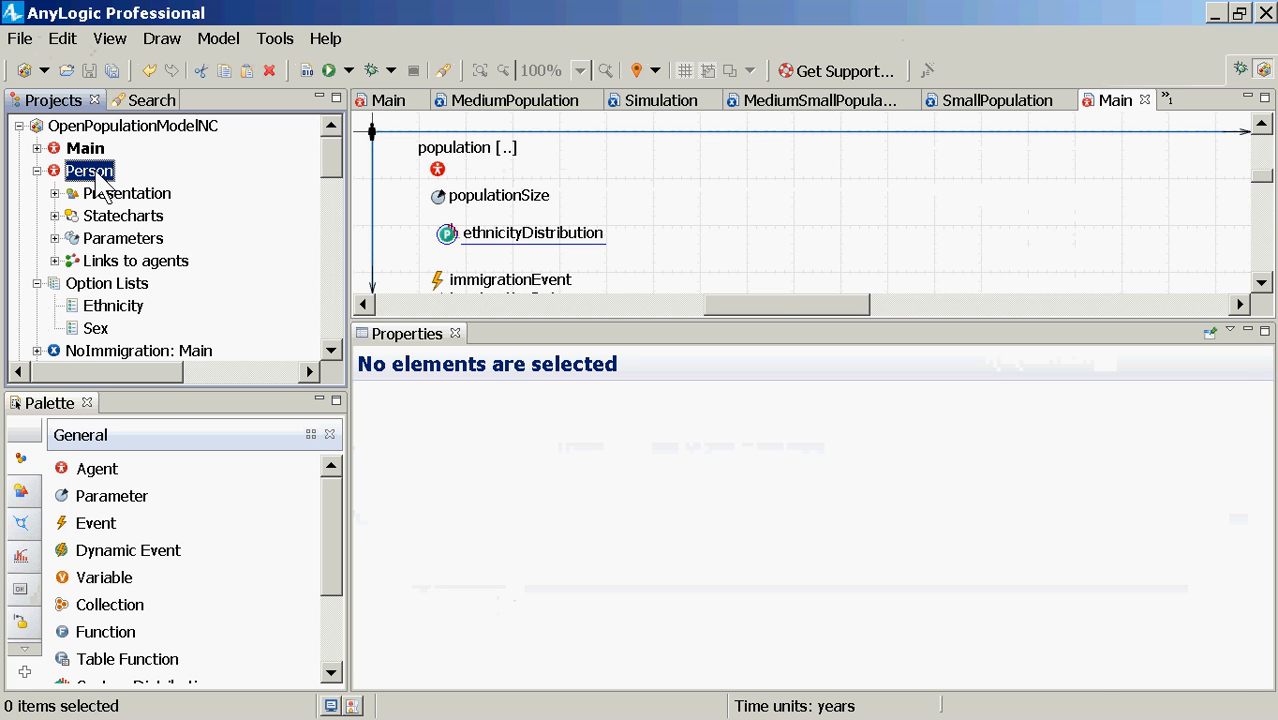
double_click(92, 172)
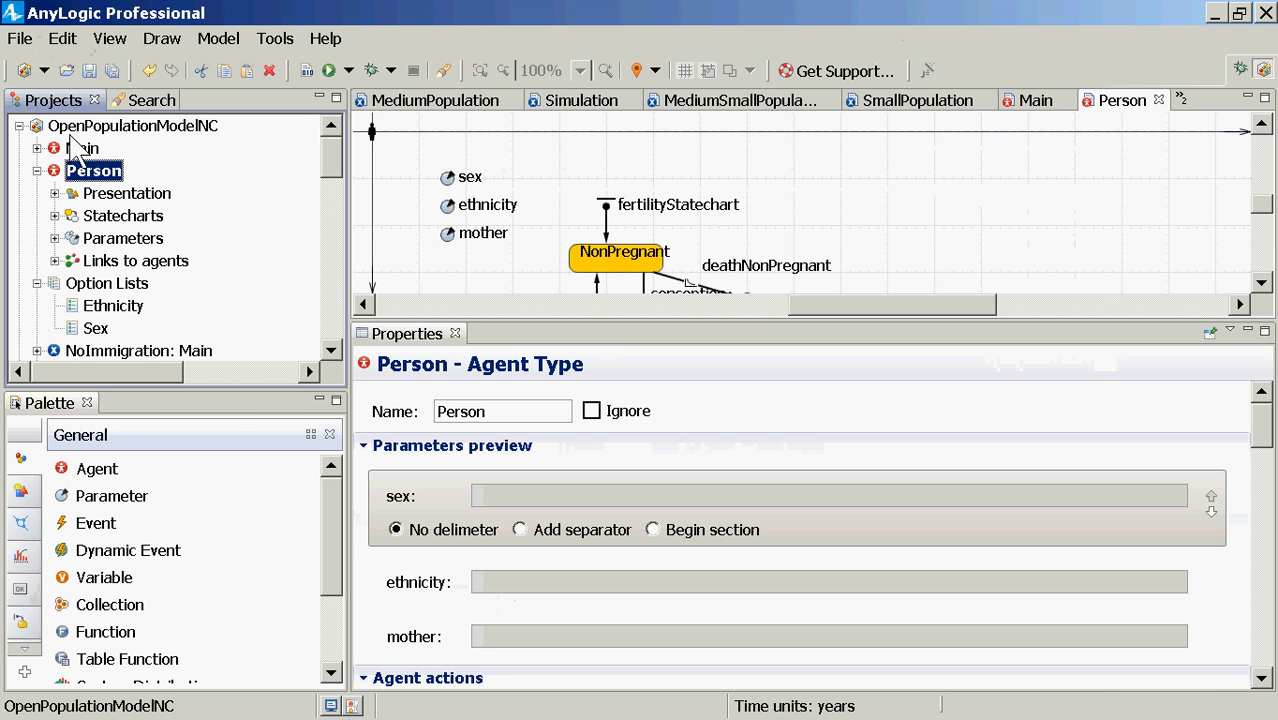
Return to Main's diagram and examine the ethnicityDistribution custom distribution's option list and data table.
click(82, 150)
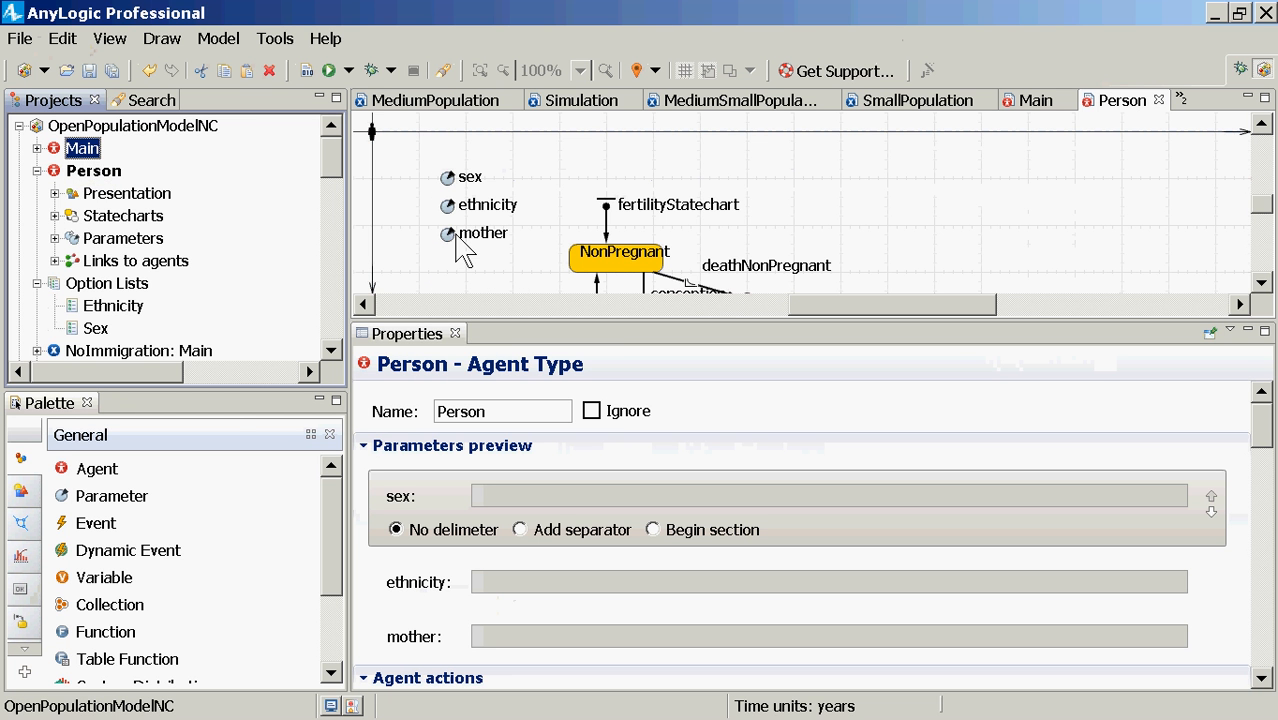
double_click(84, 150)
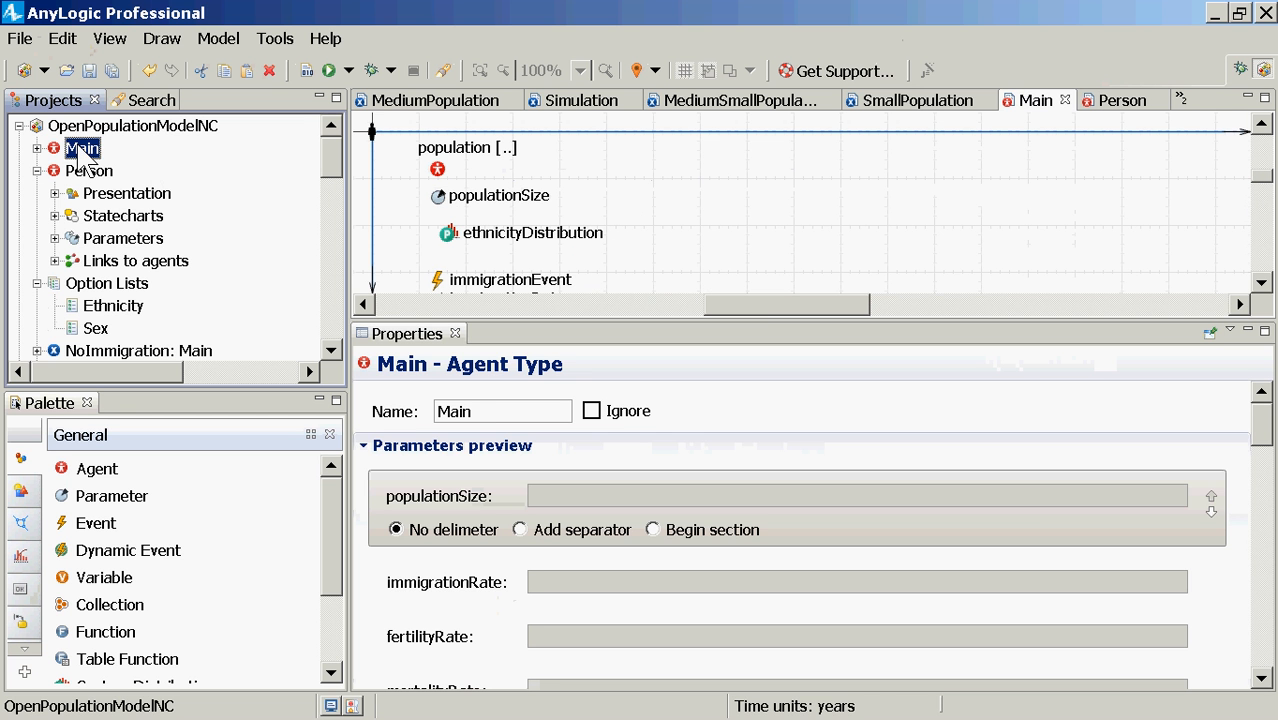
click(447, 234)
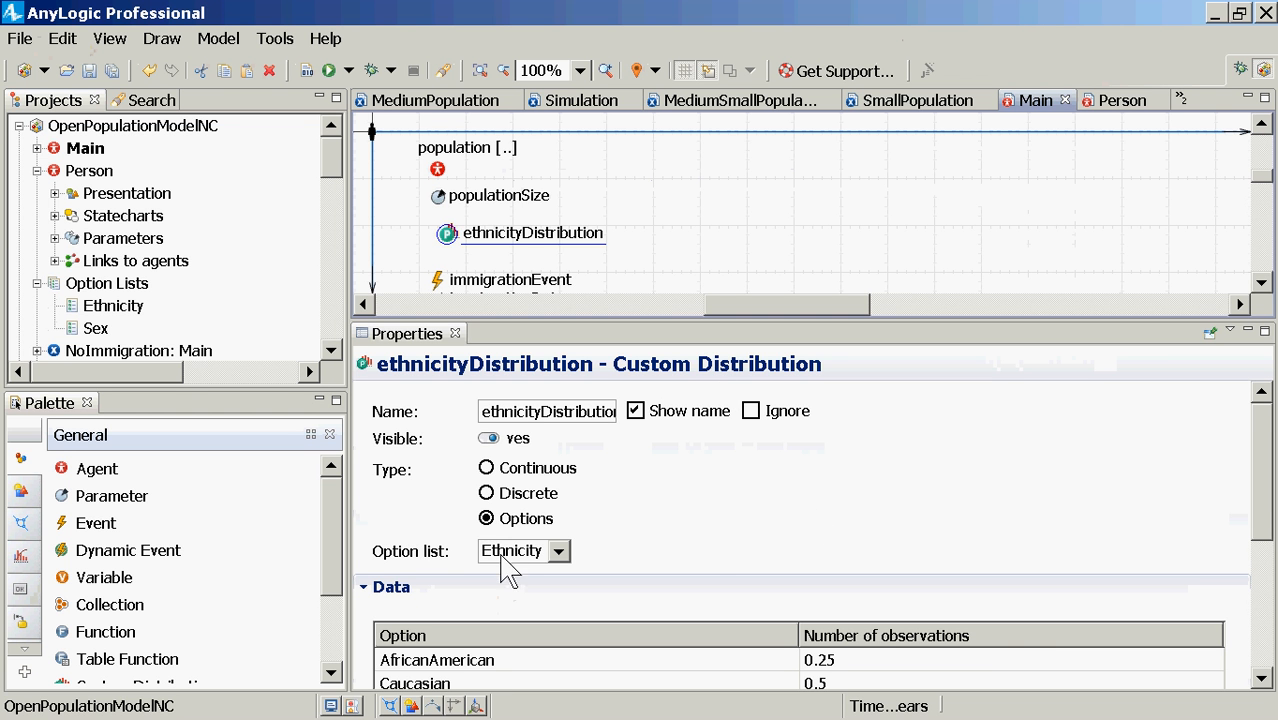
click(824, 537)
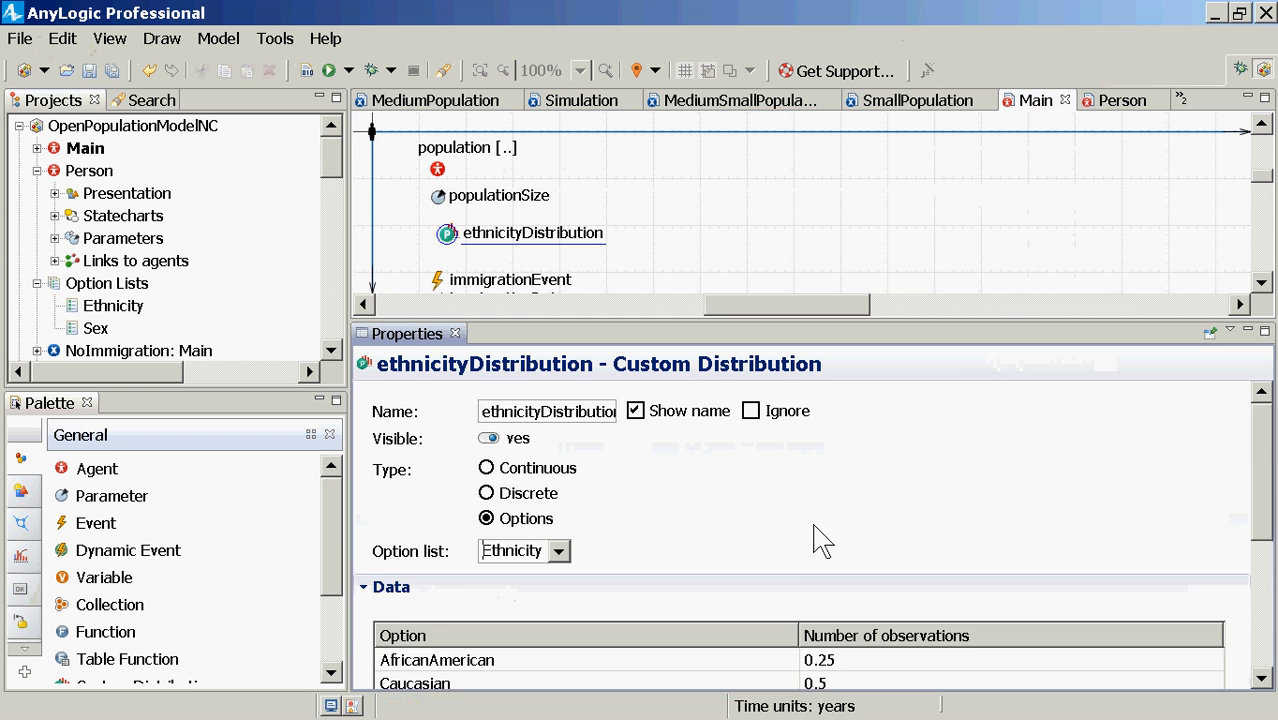
scroll(822, 537, down, 3)
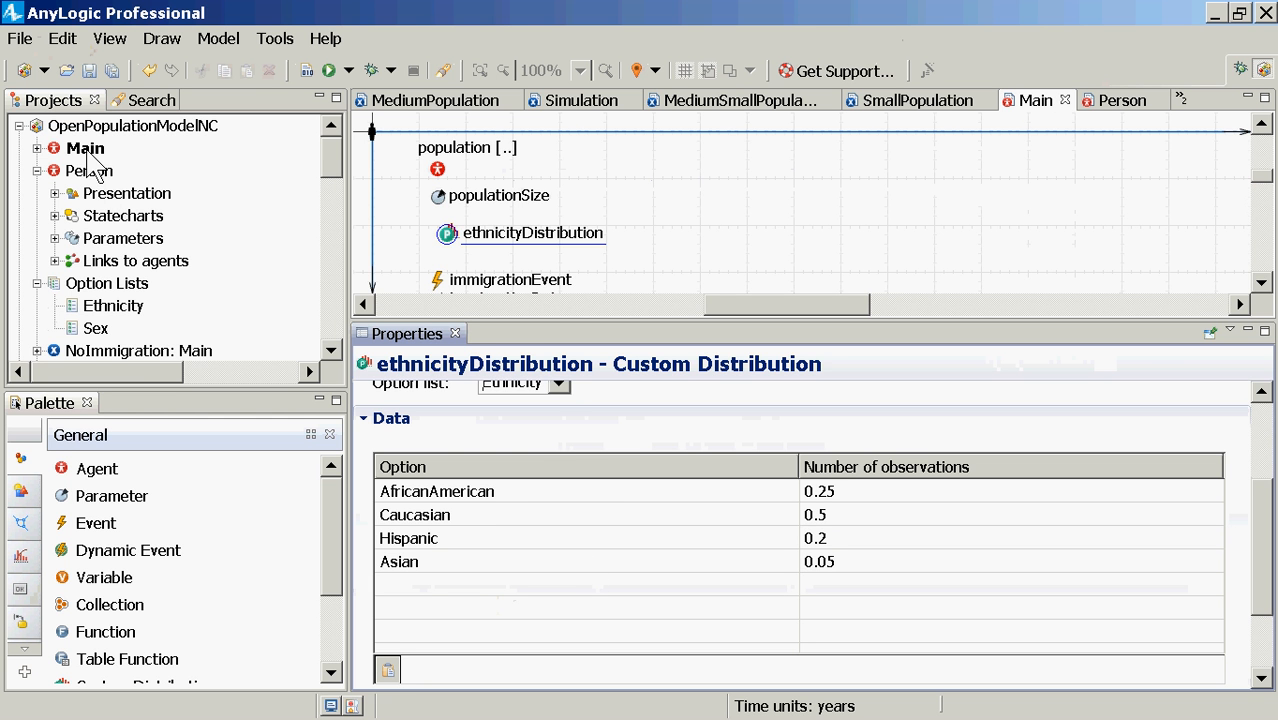
Inspect how the population of Person agents sets its ethnicity parameter and compare it with the ethnicityDistribution properties.
click(436, 175)
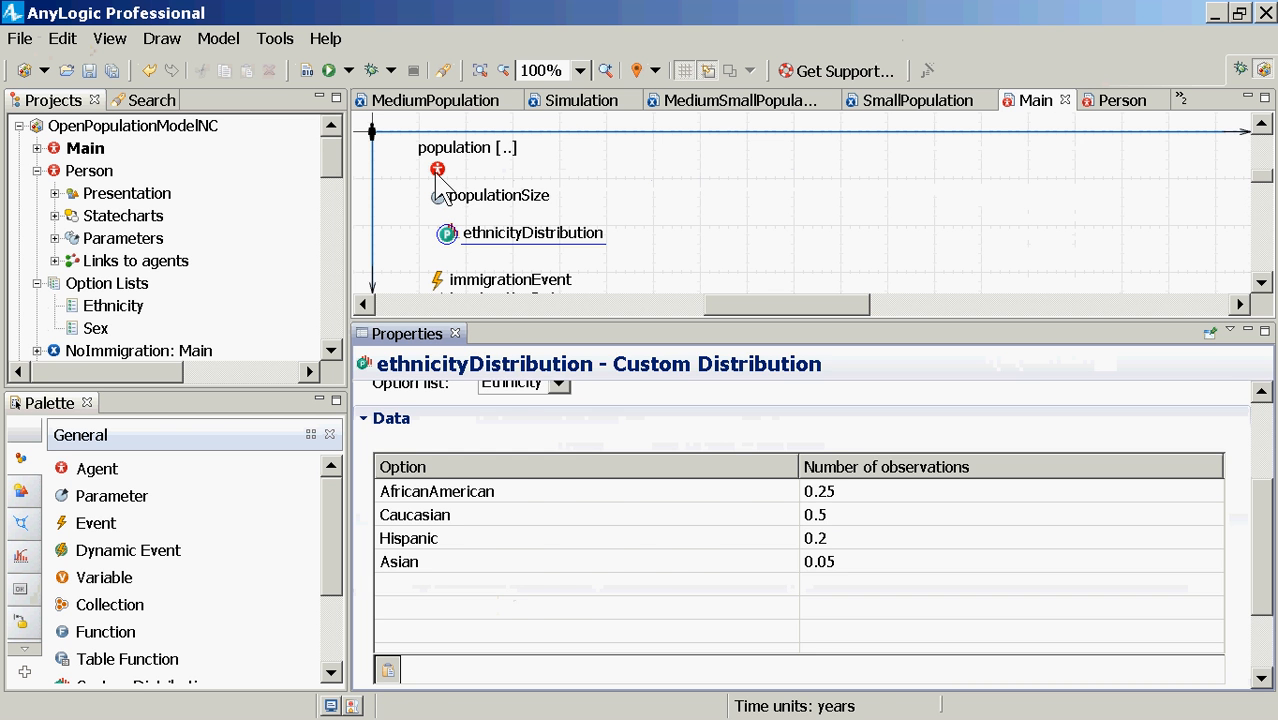
click(620, 611)
scroll(620, 582, up, 1)
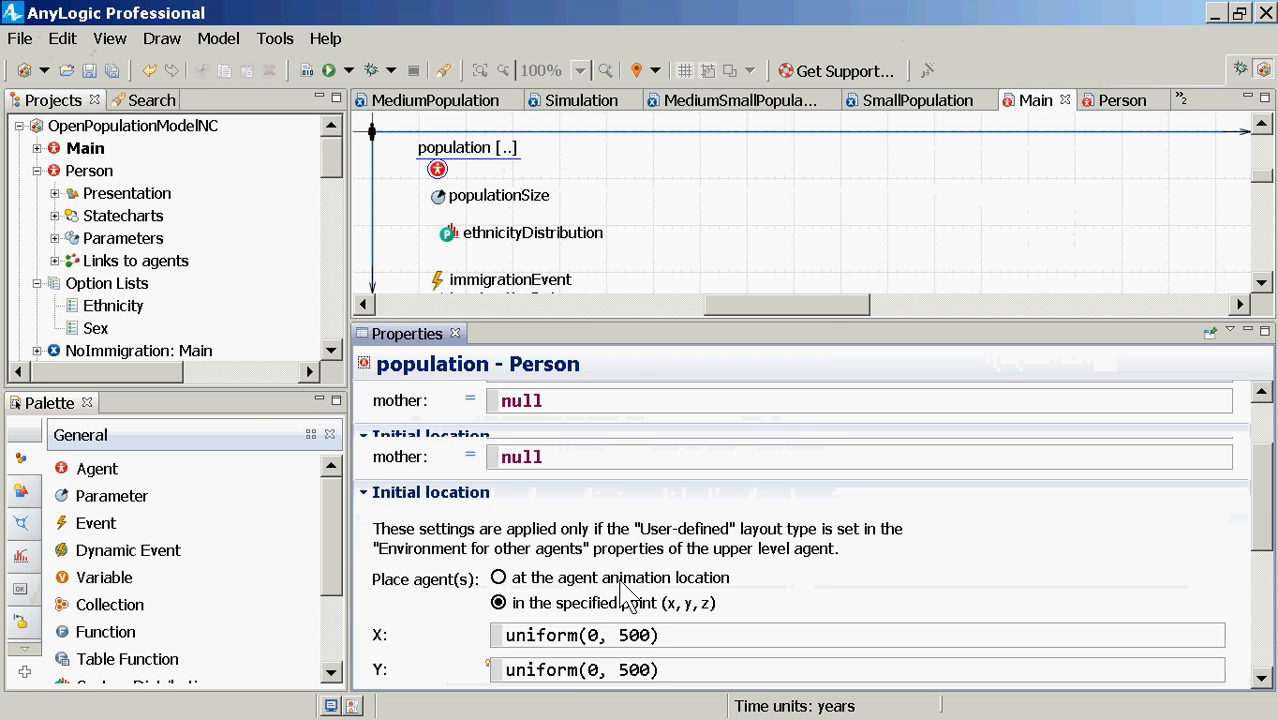
scroll(622, 592, up, 1)
click(548, 482)
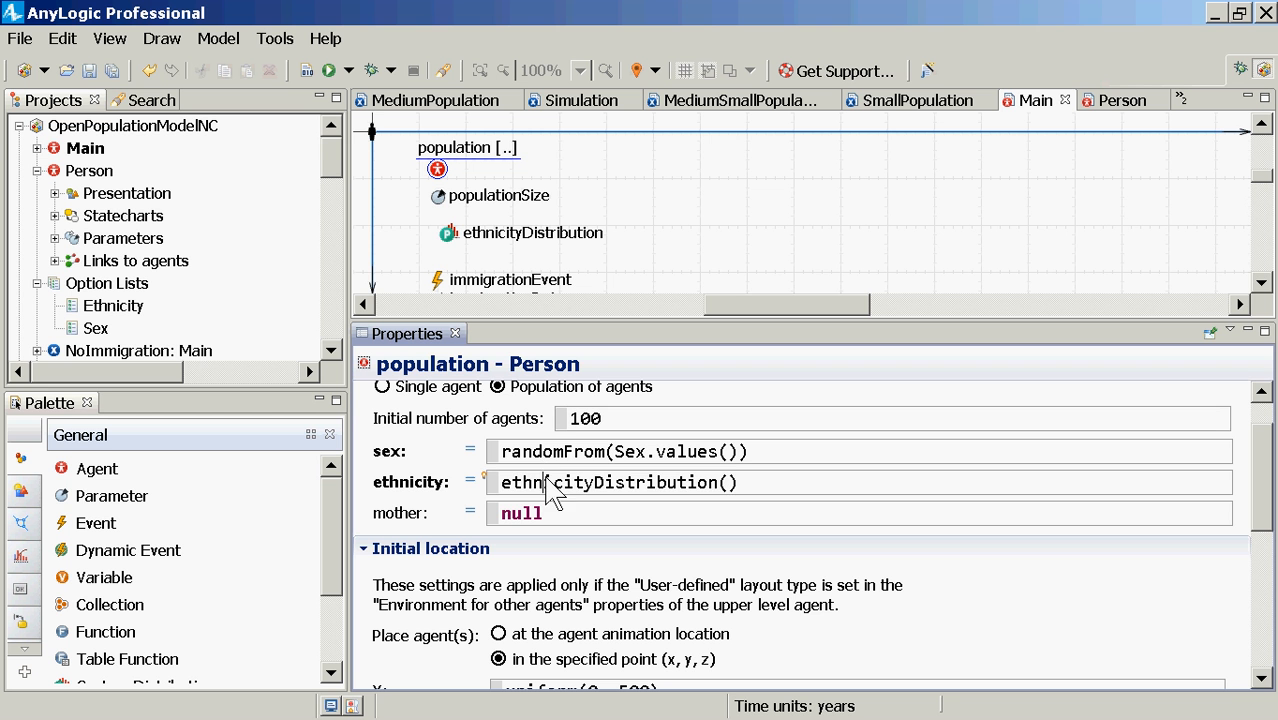
drag(730, 483, 500, 483)
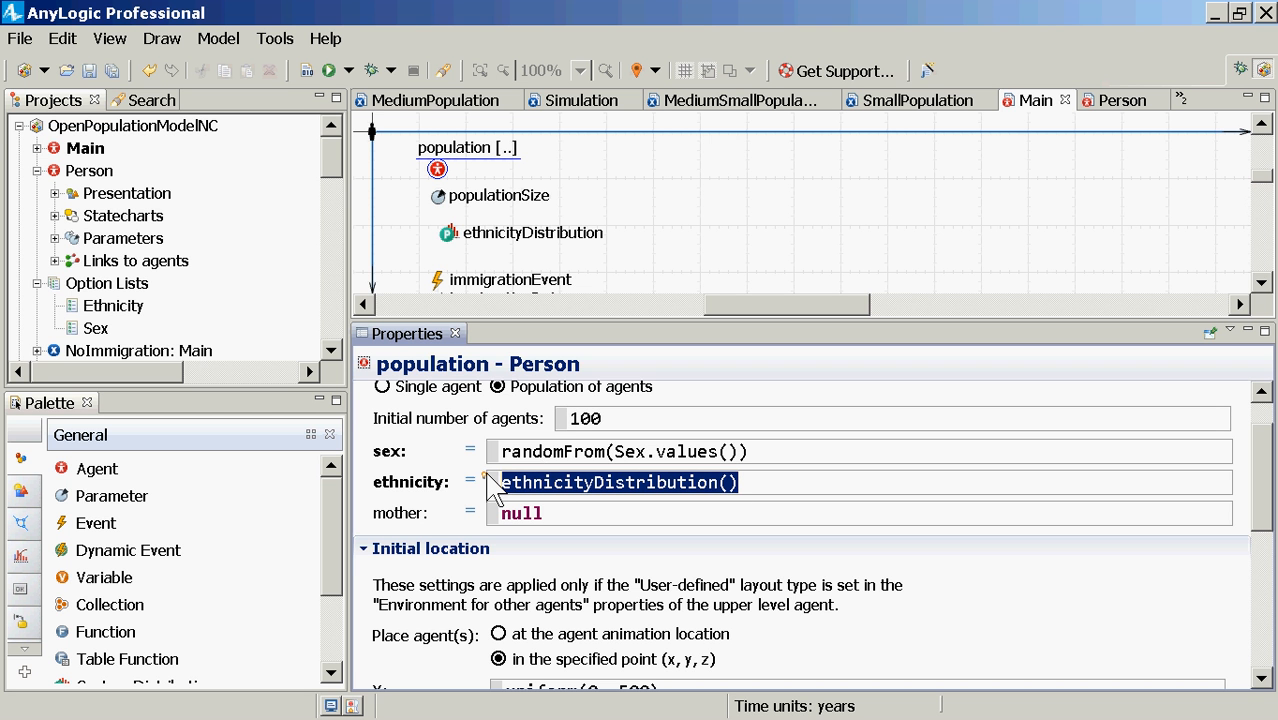
mouse_move(487, 478)
click(452, 246)
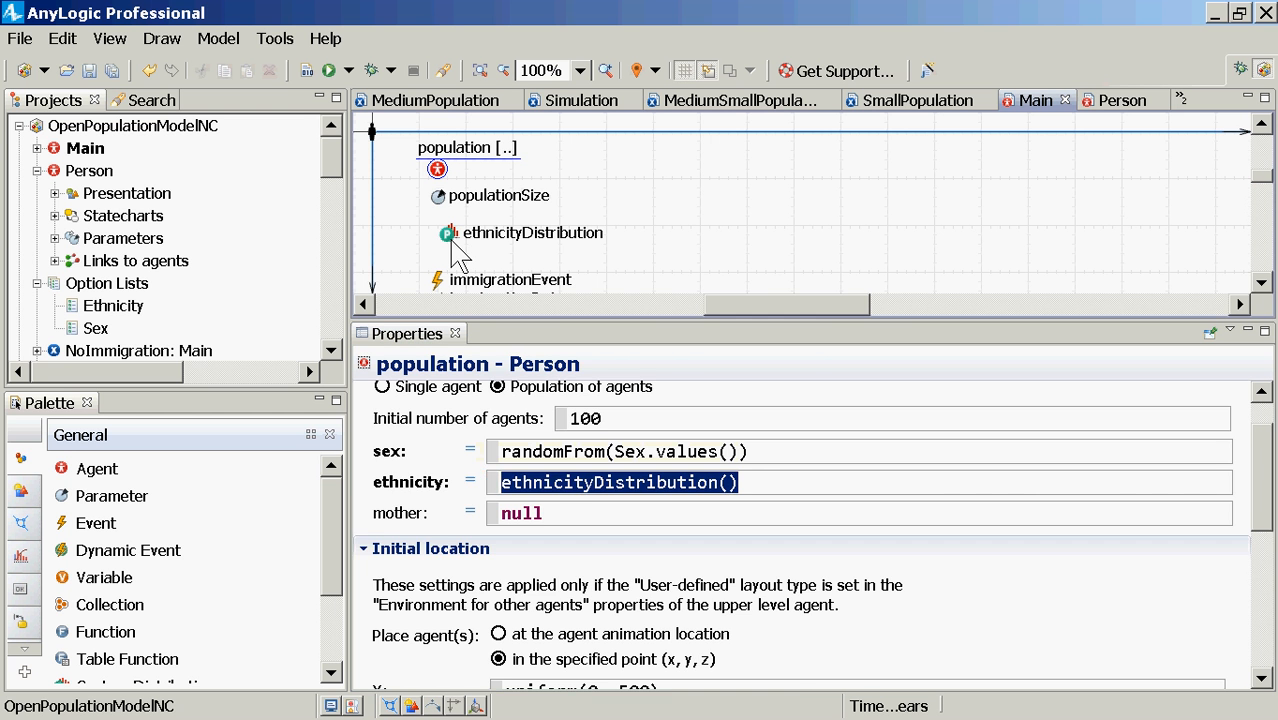
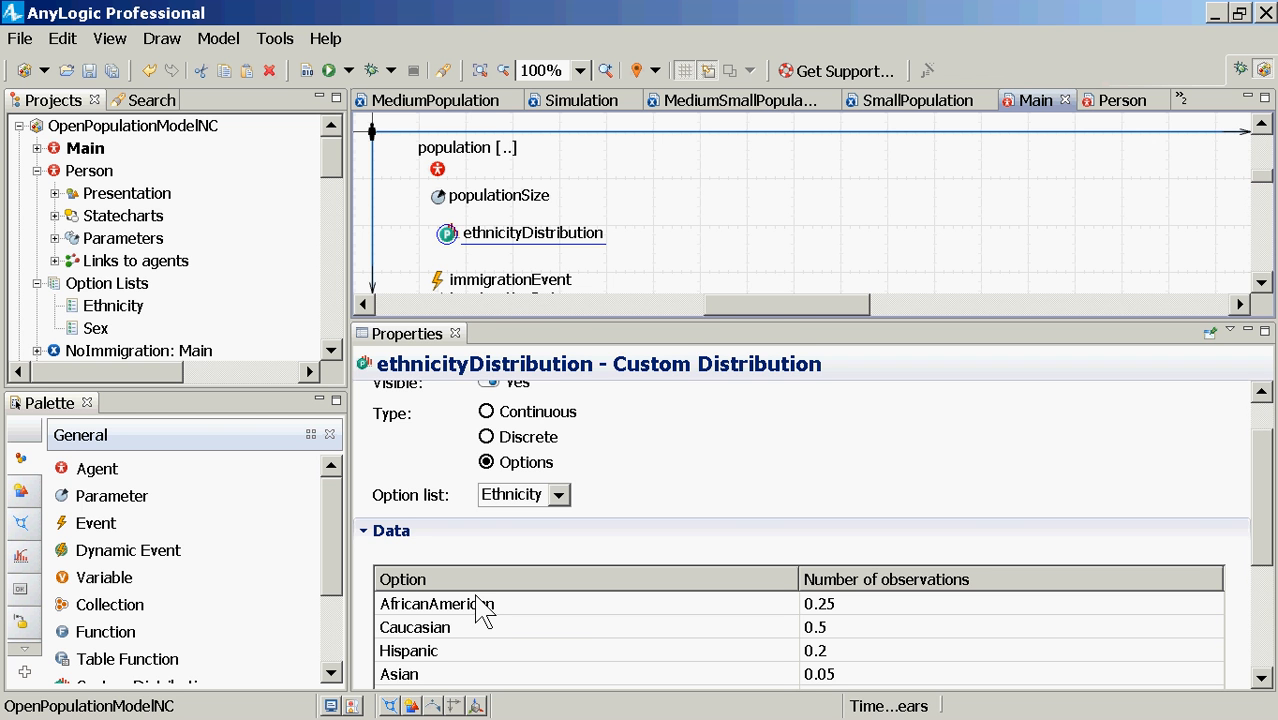
key(alt+Tab)
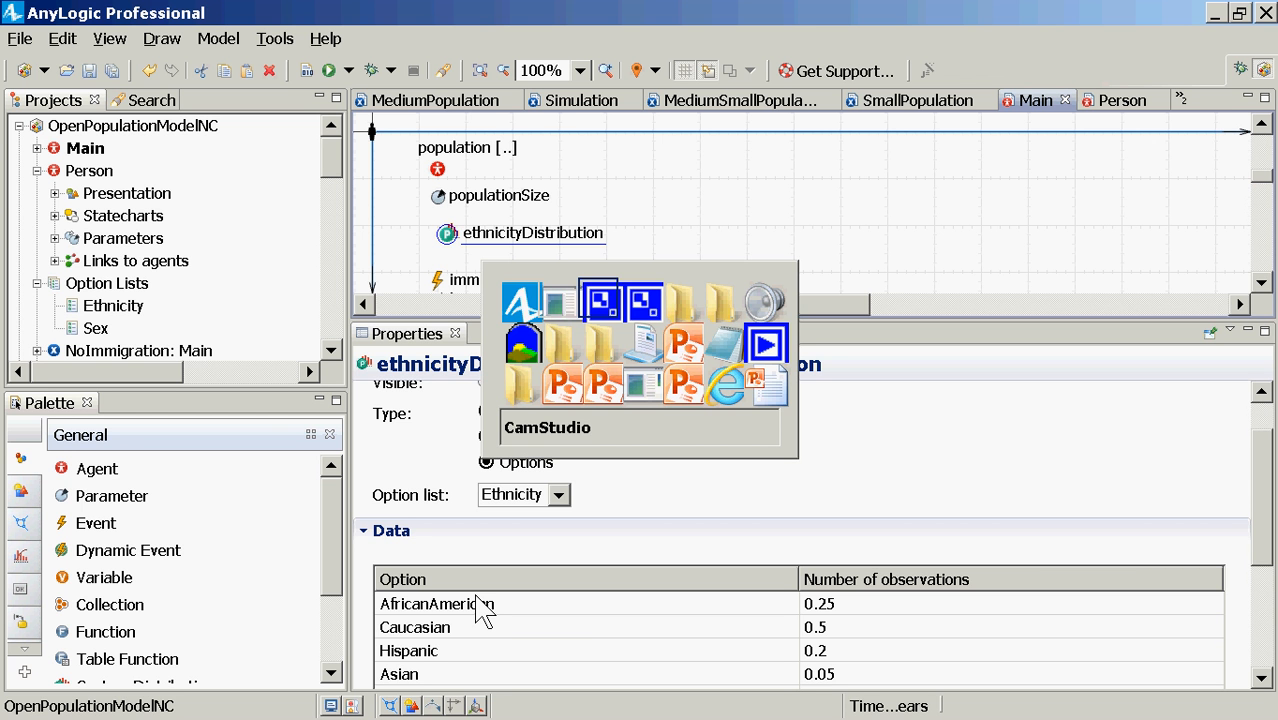
key(alt+shift+Tab)
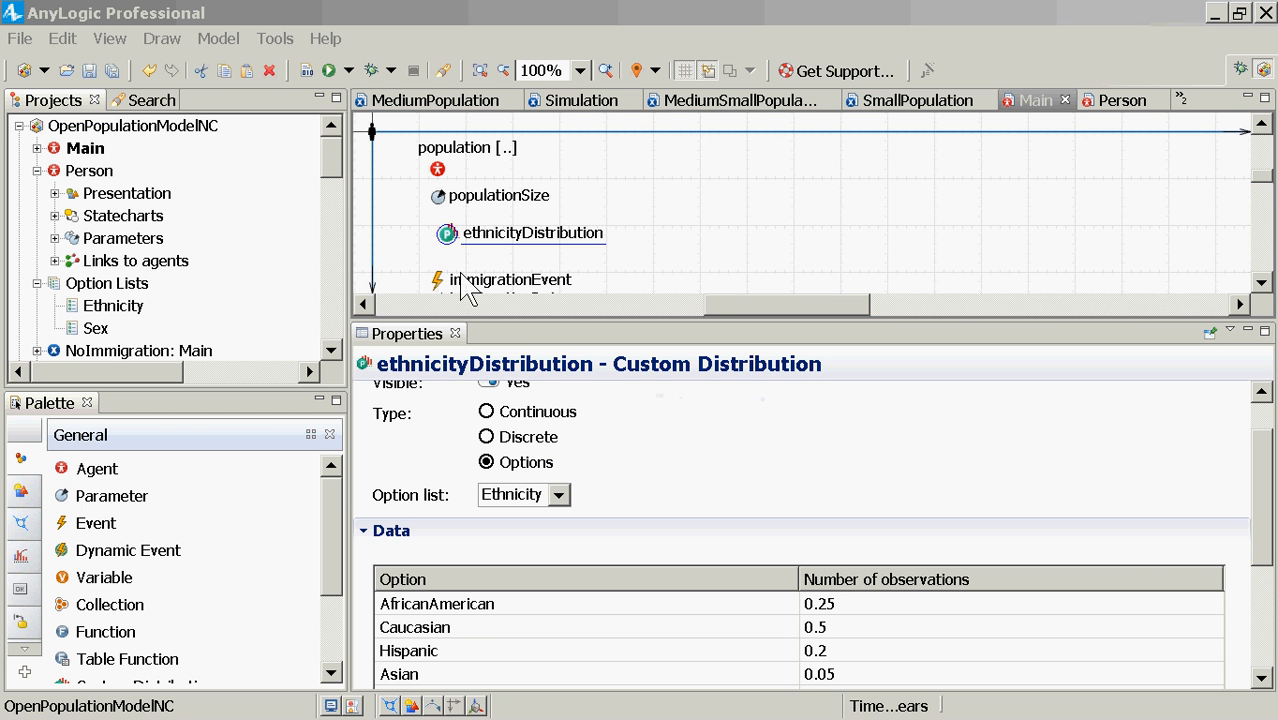
Close the OpenPopulationModelNC model.
click(332, 160)
right_click(184, 128)
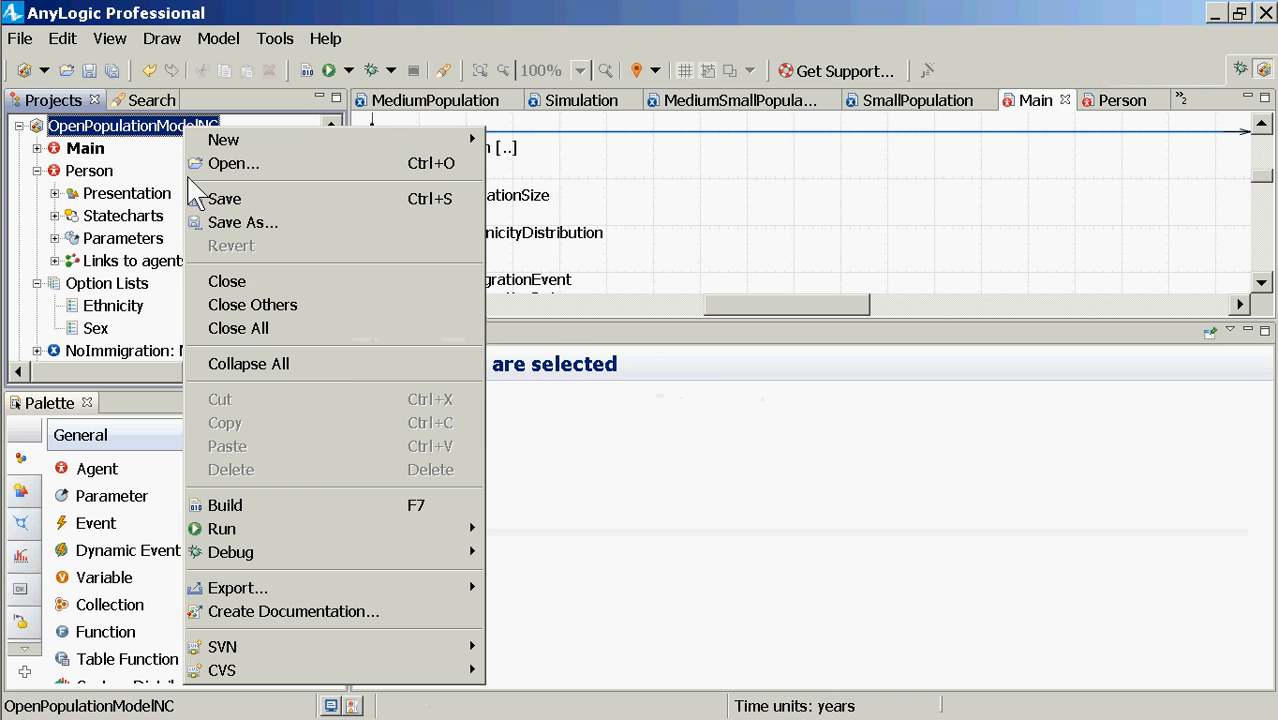
click(226, 282)
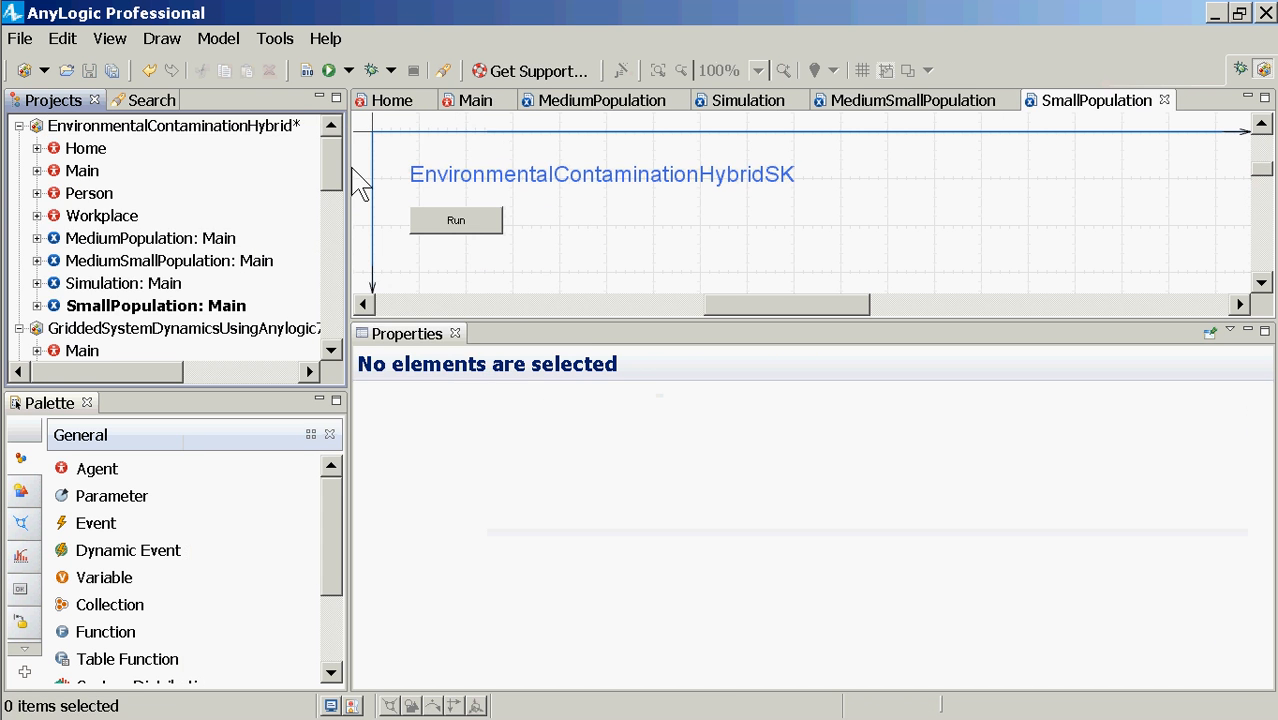
Display EnvironmentalContaminationHybrid's Person diagram and its Home diagram, and enlarge the diagram area to view Home's stock and flows.
click(87, 196)
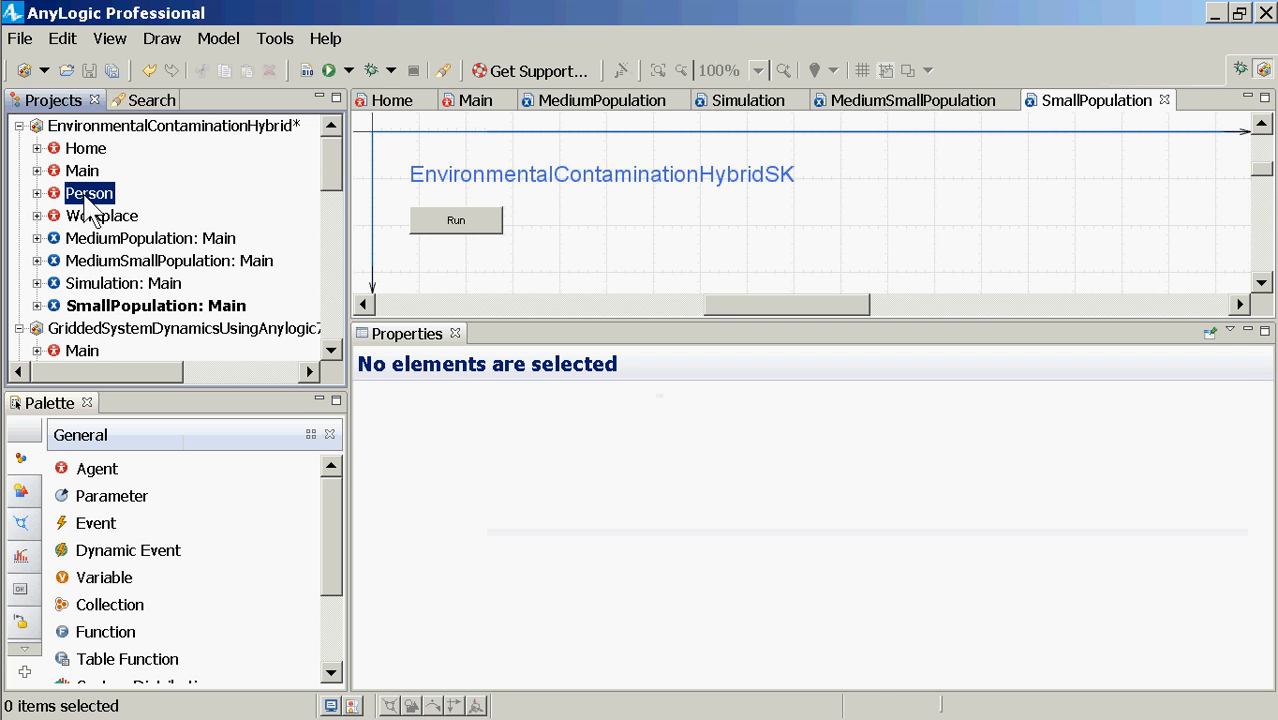
double_click(86, 200)
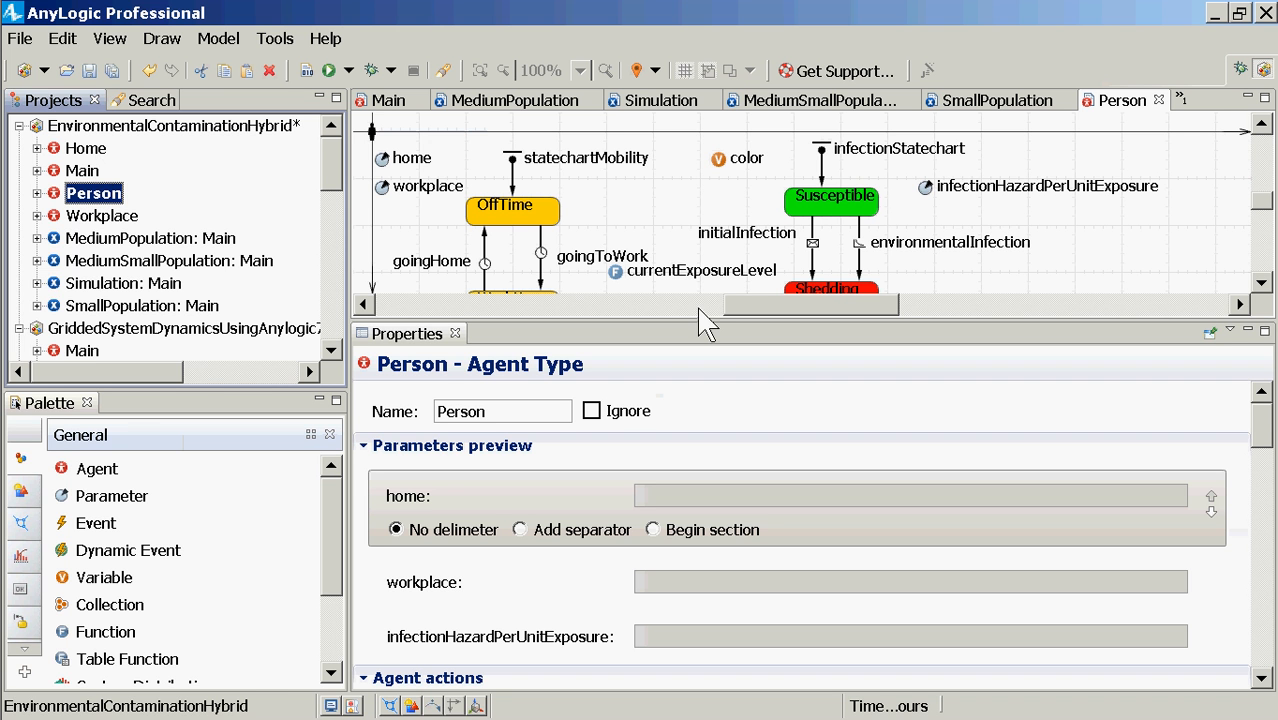
click(88, 150)
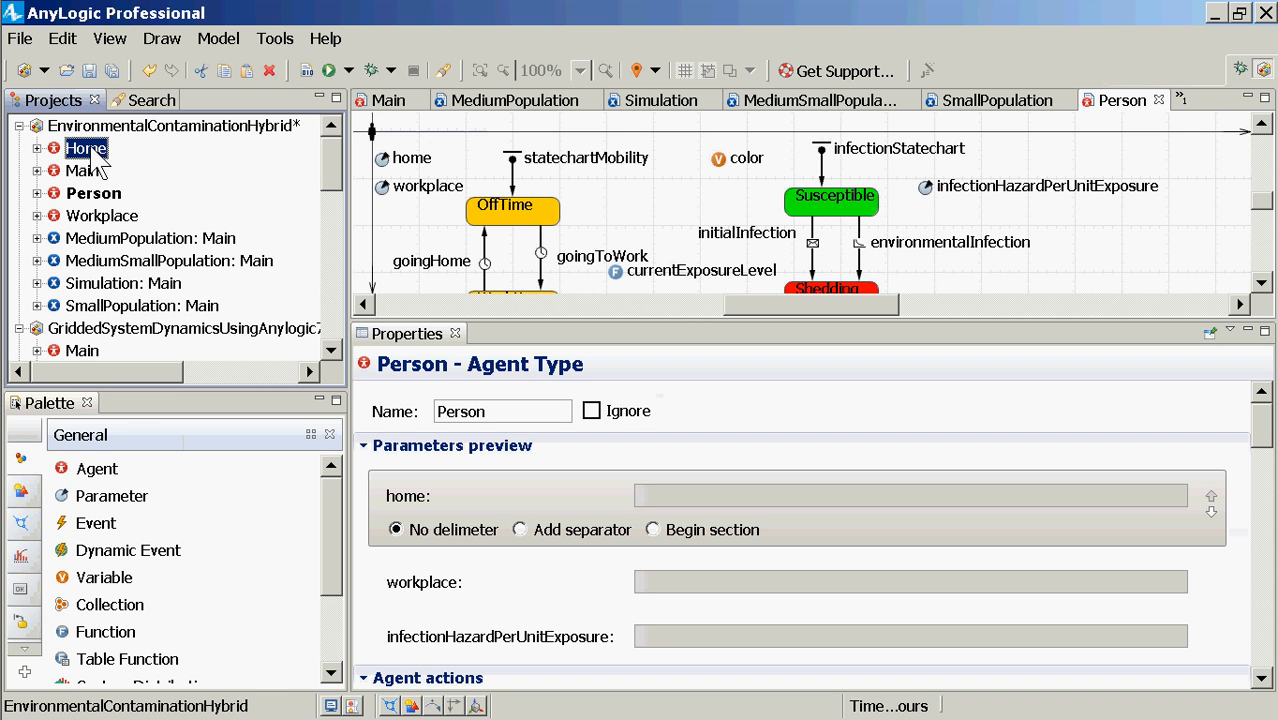
double_click(96, 158)
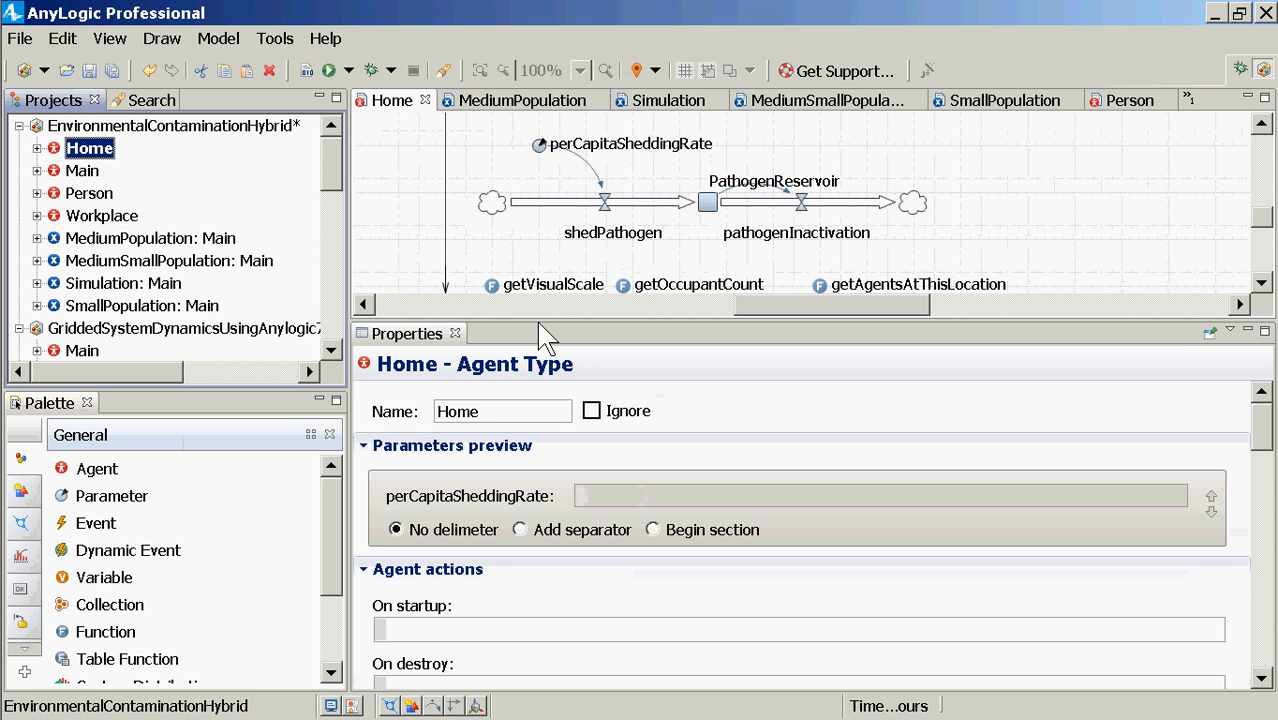
drag(534, 323, 640, 545)
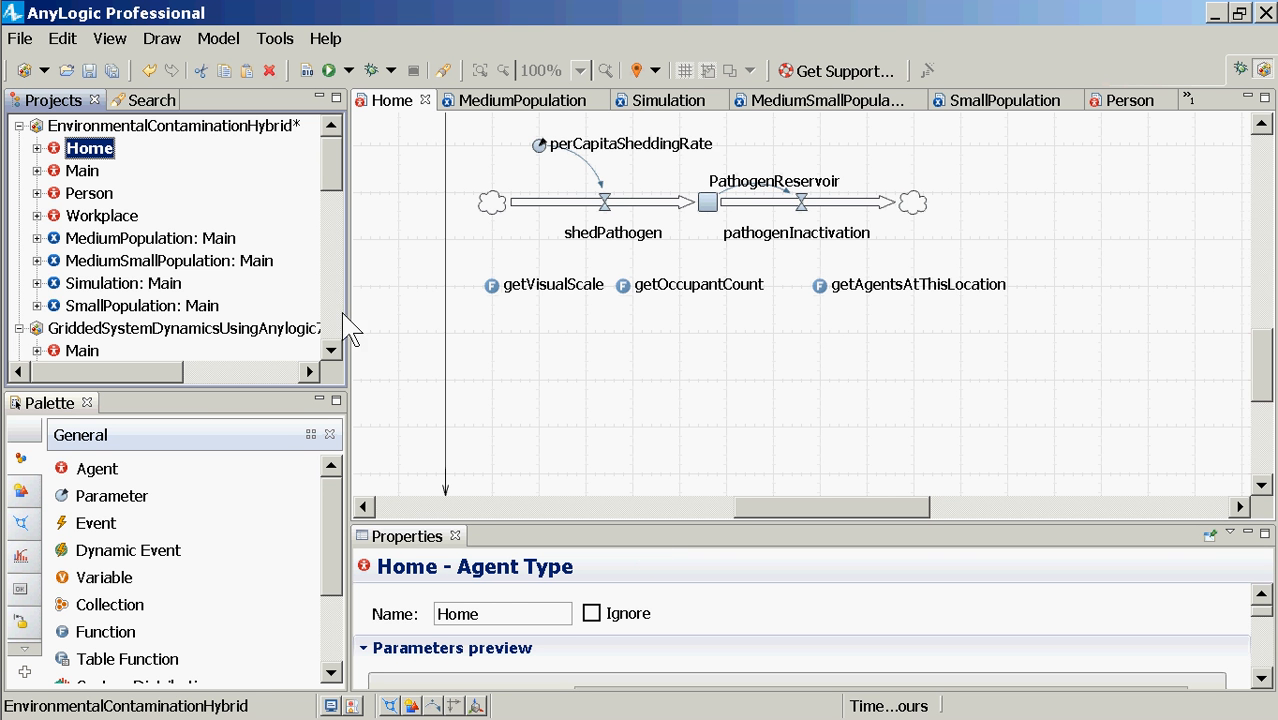
Save the EnvironmentalContaminationHybrid model and close it.
key(ctrl+s)
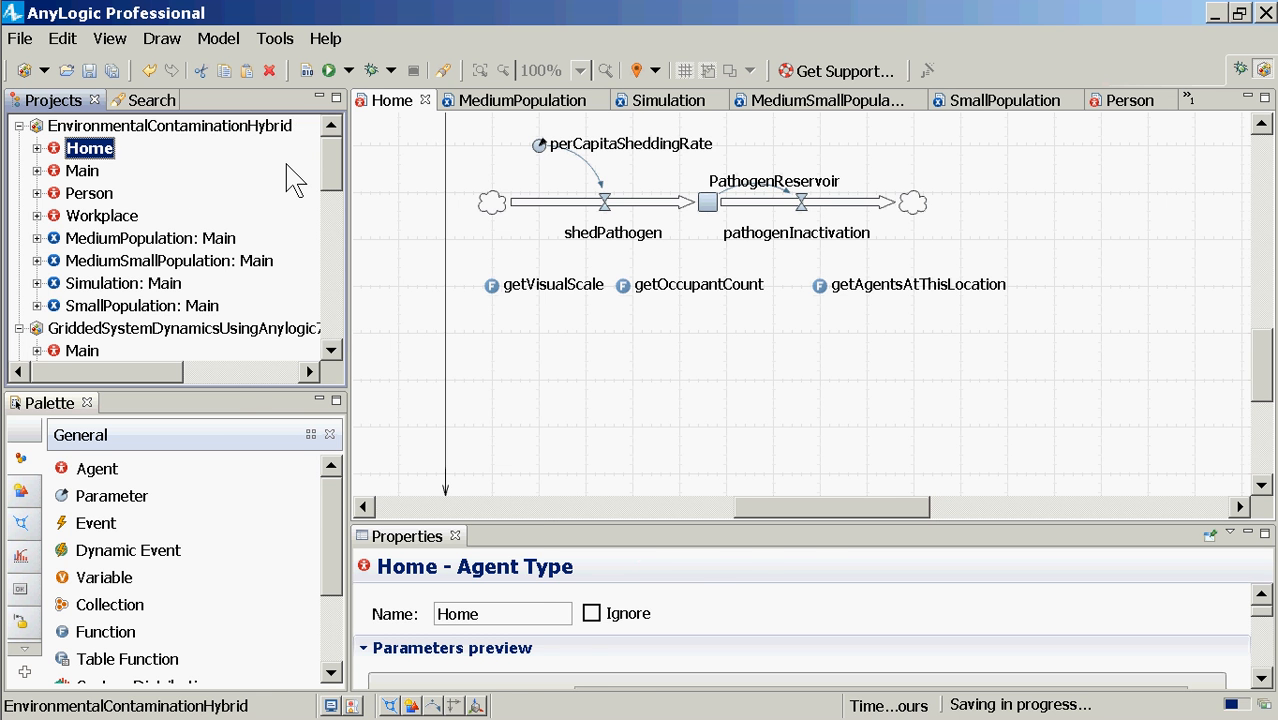
right_click(244, 125)
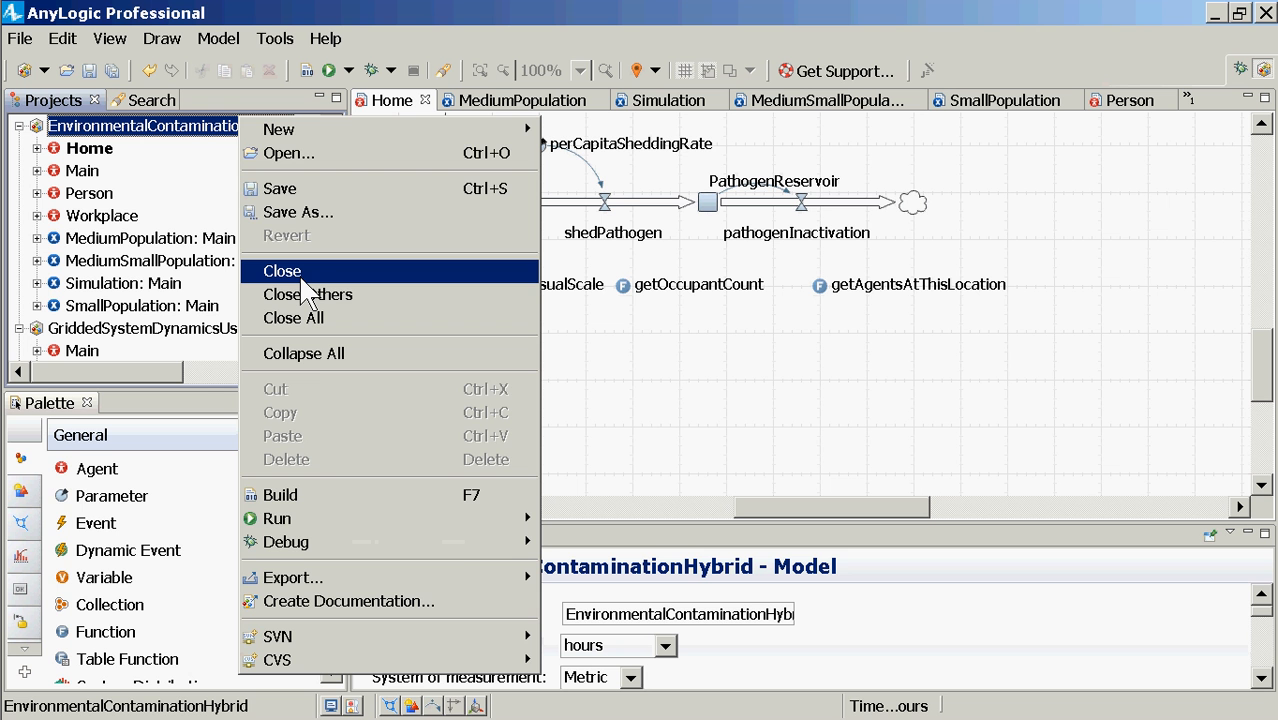
click(227, 281)
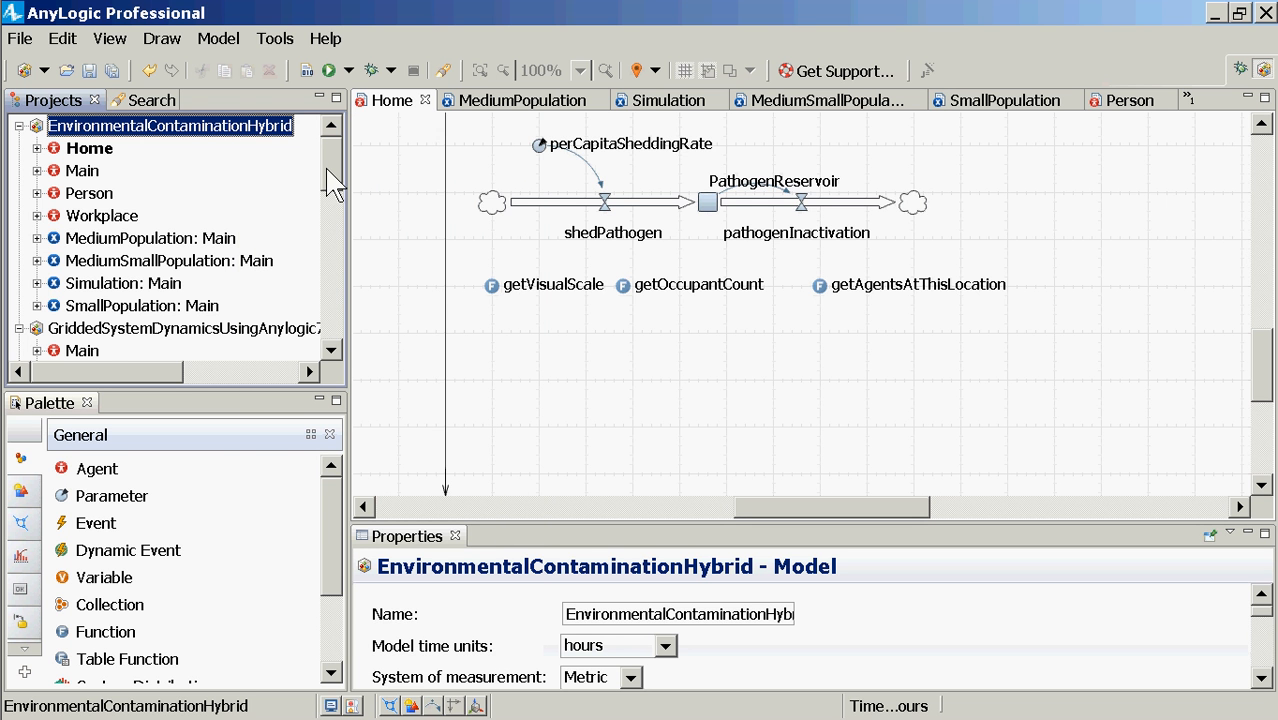
drag(333, 185, 333, 228)
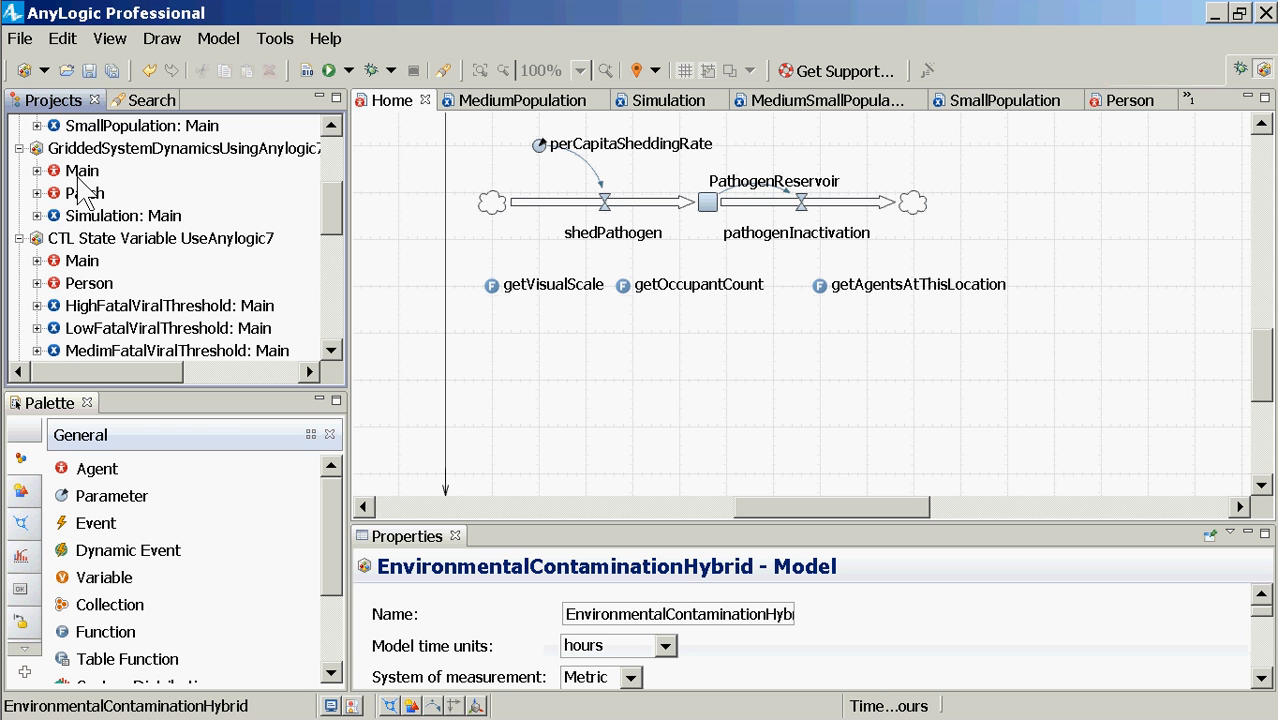
click(330, 126)
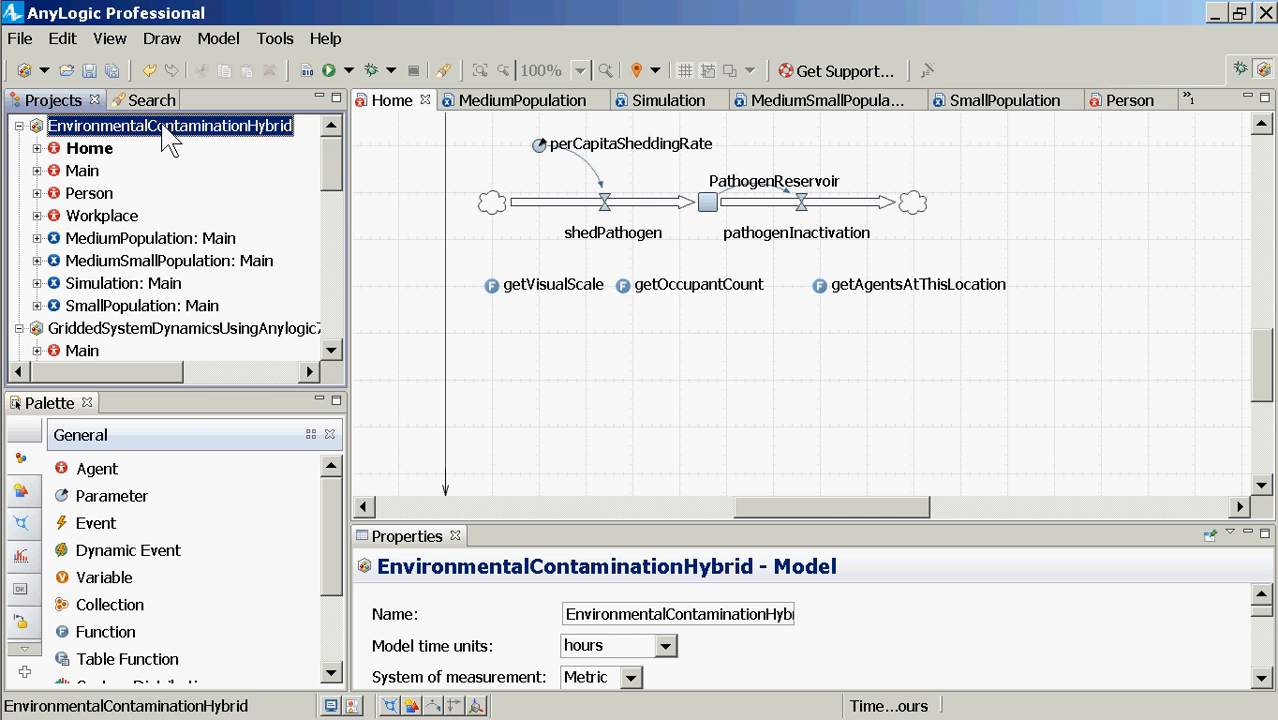
click(628, 495)
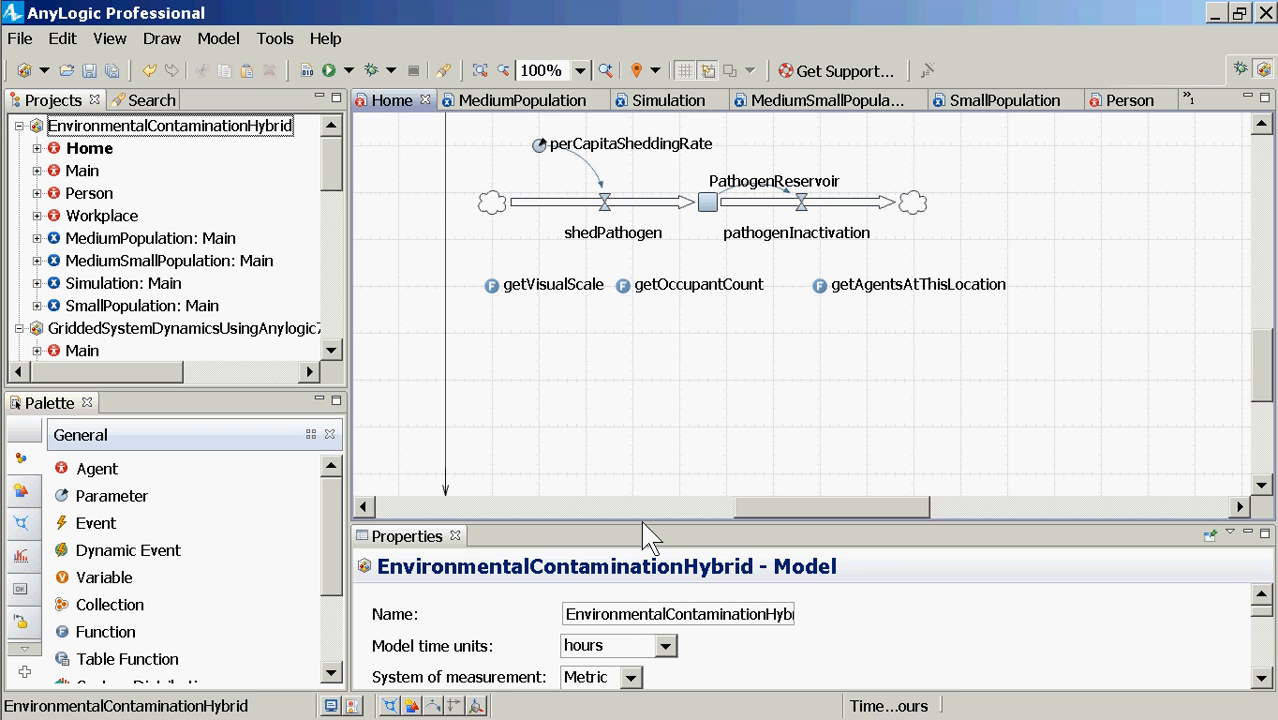
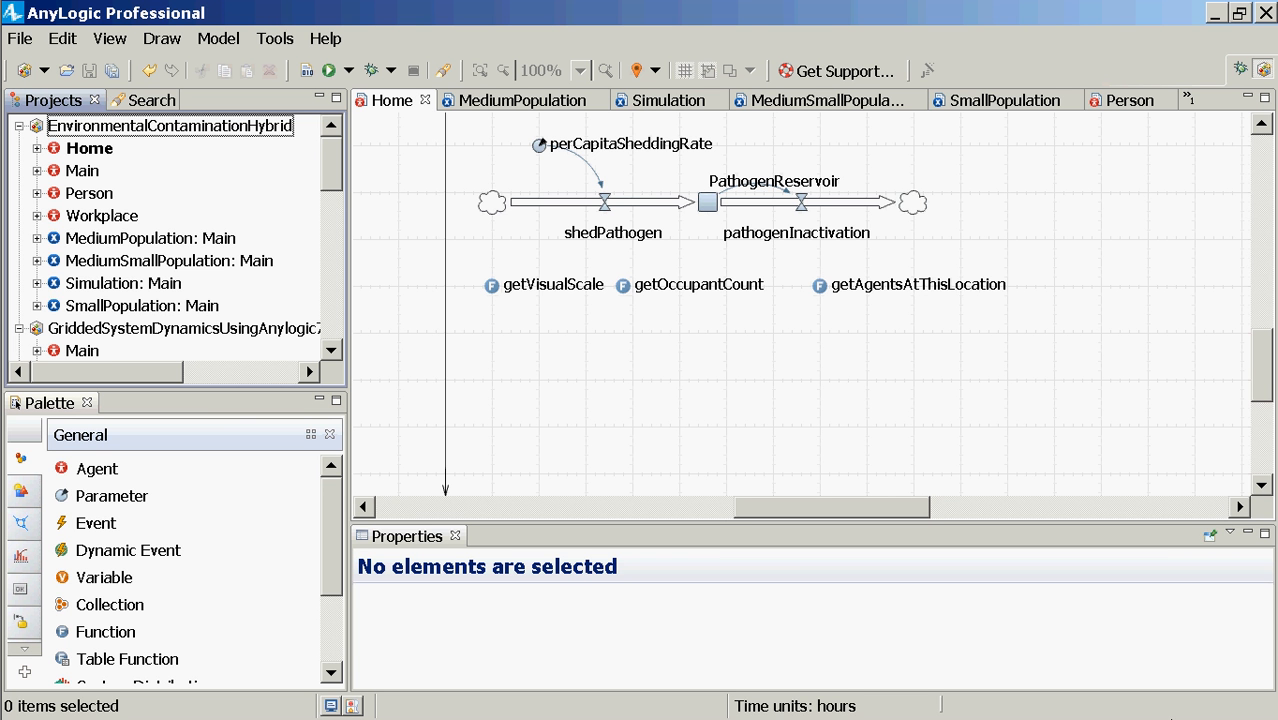
right_click(133, 124)
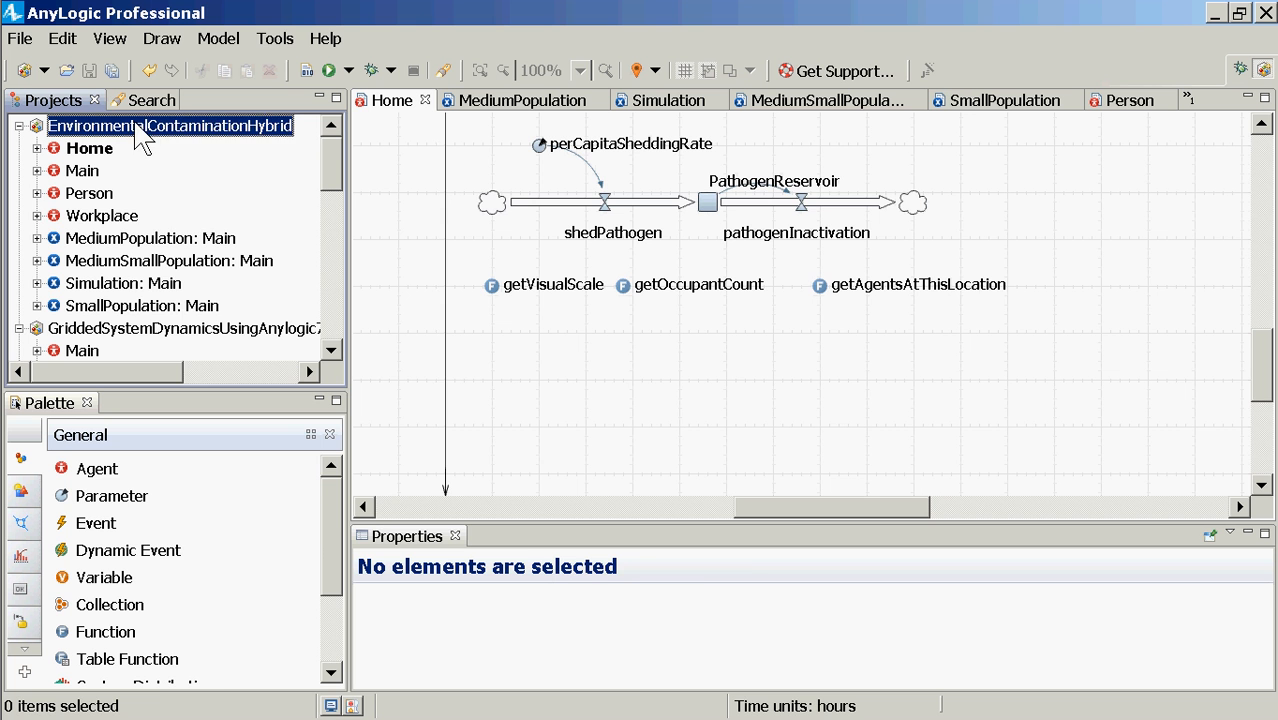
click(175, 277)
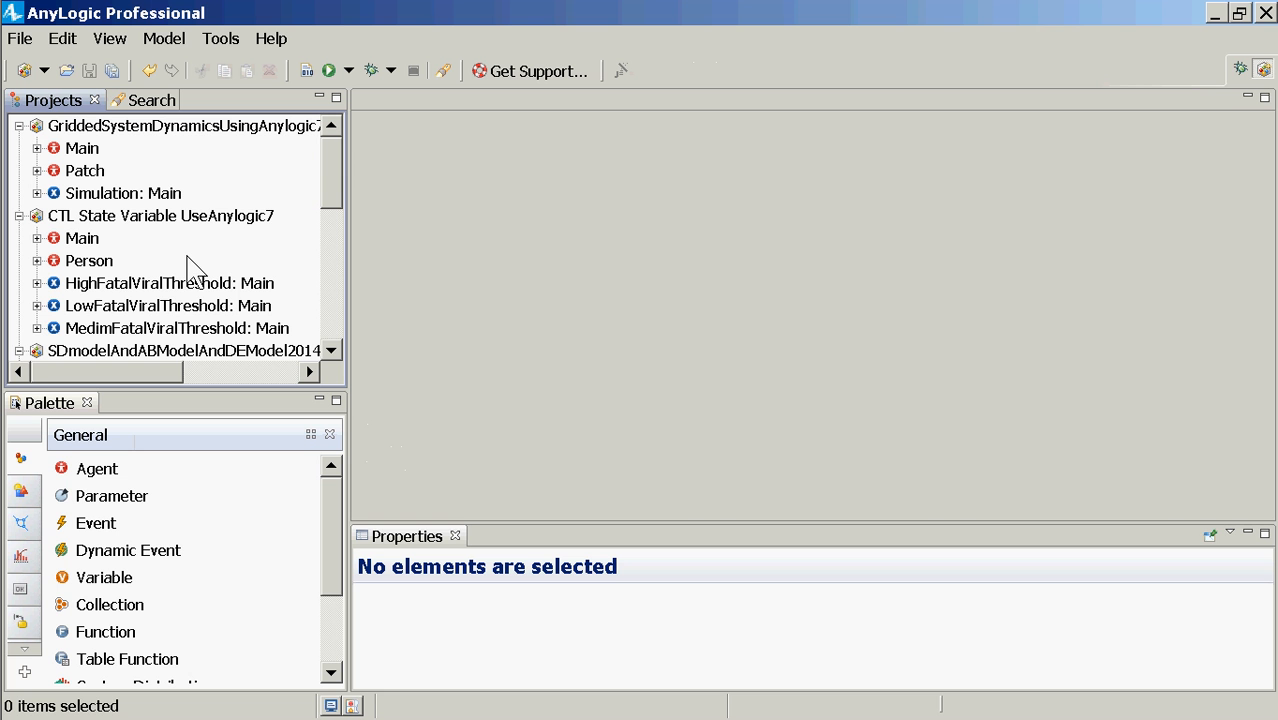
Open the diagram of the Person agent type in the CTL State Variable UseAnylogic7 model.
click(88, 244)
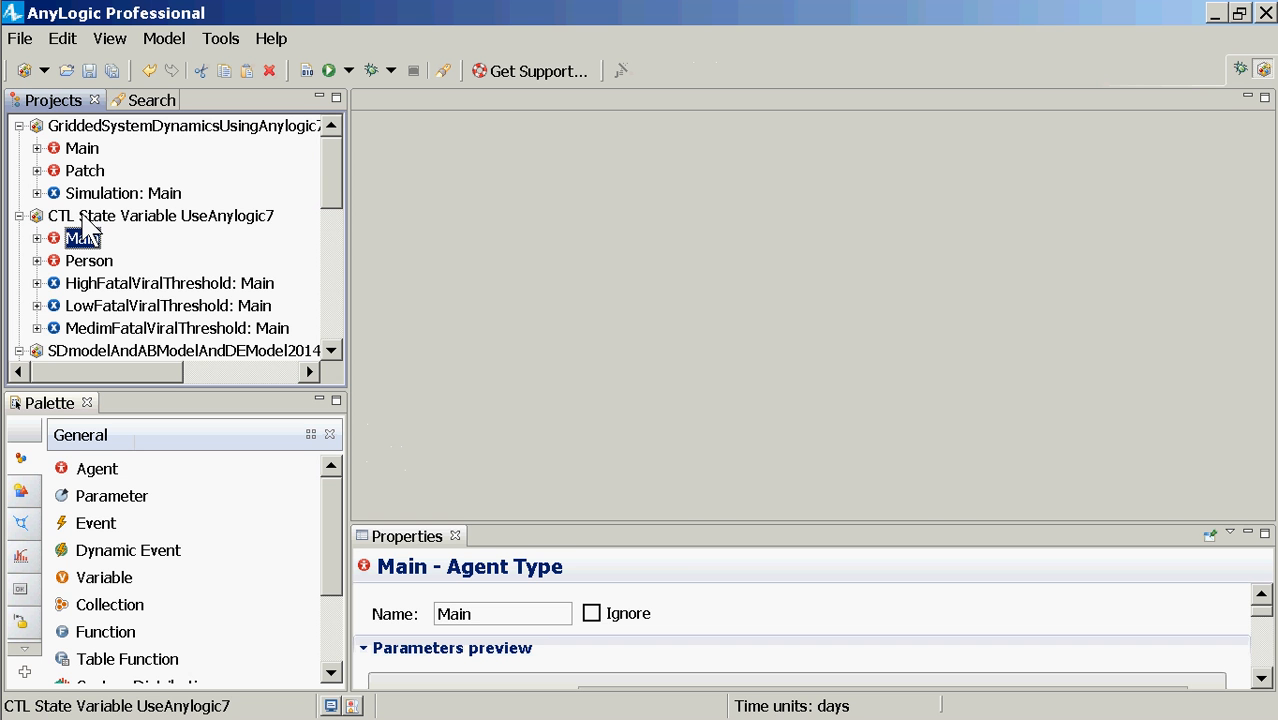
click(81, 214)
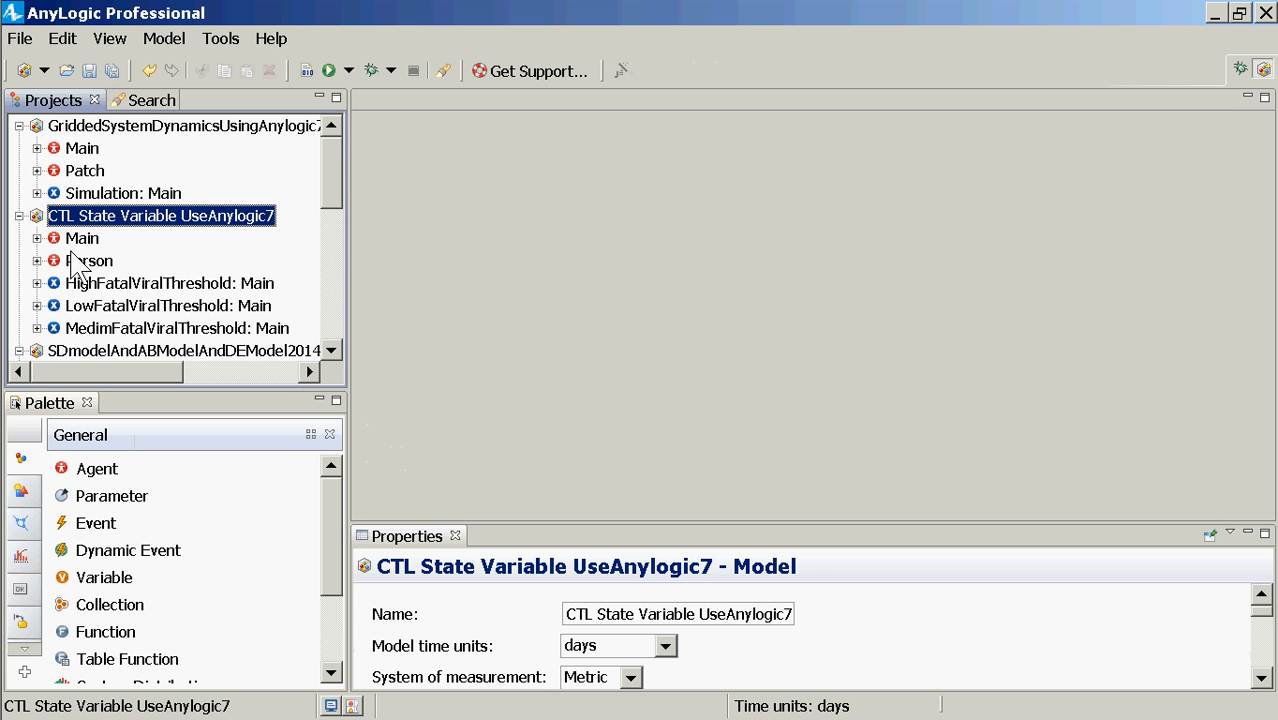
key(Down)
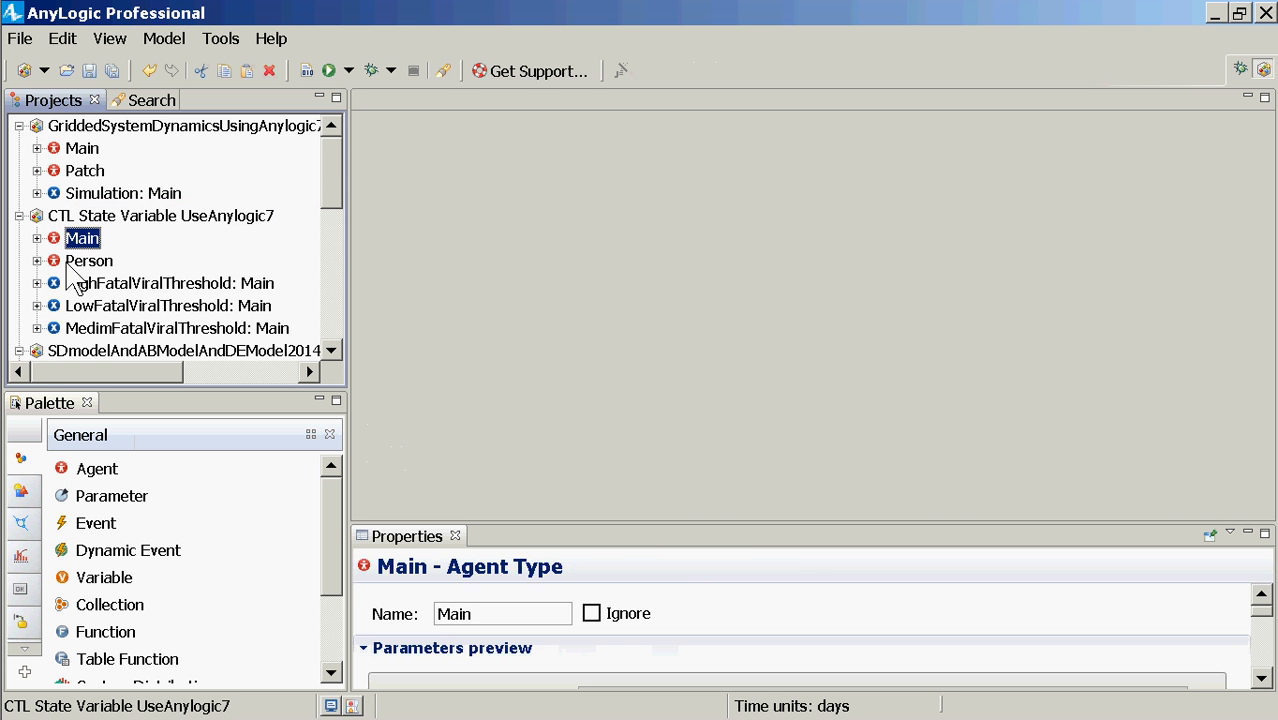
double_click(58, 266)
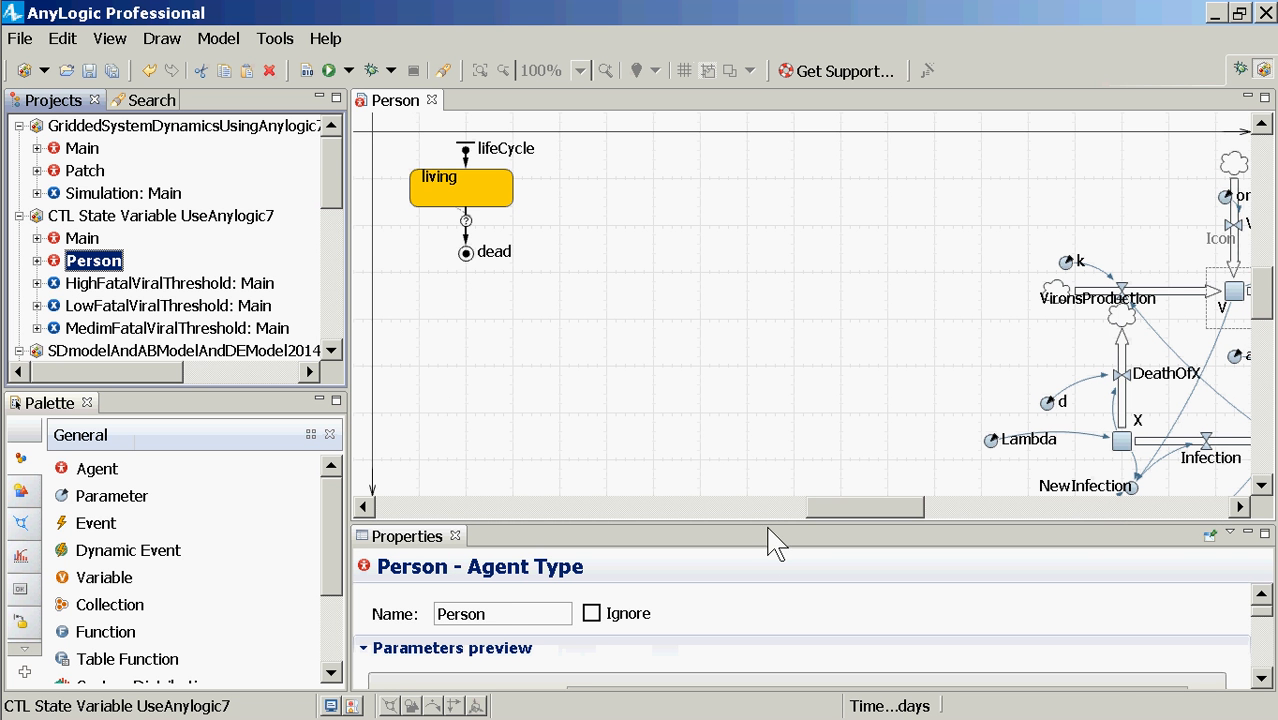
Enlarge the diagram area and examine the within-person stock and flow structure for virions, cells and immune response.
drag(773, 538, 765, 615)
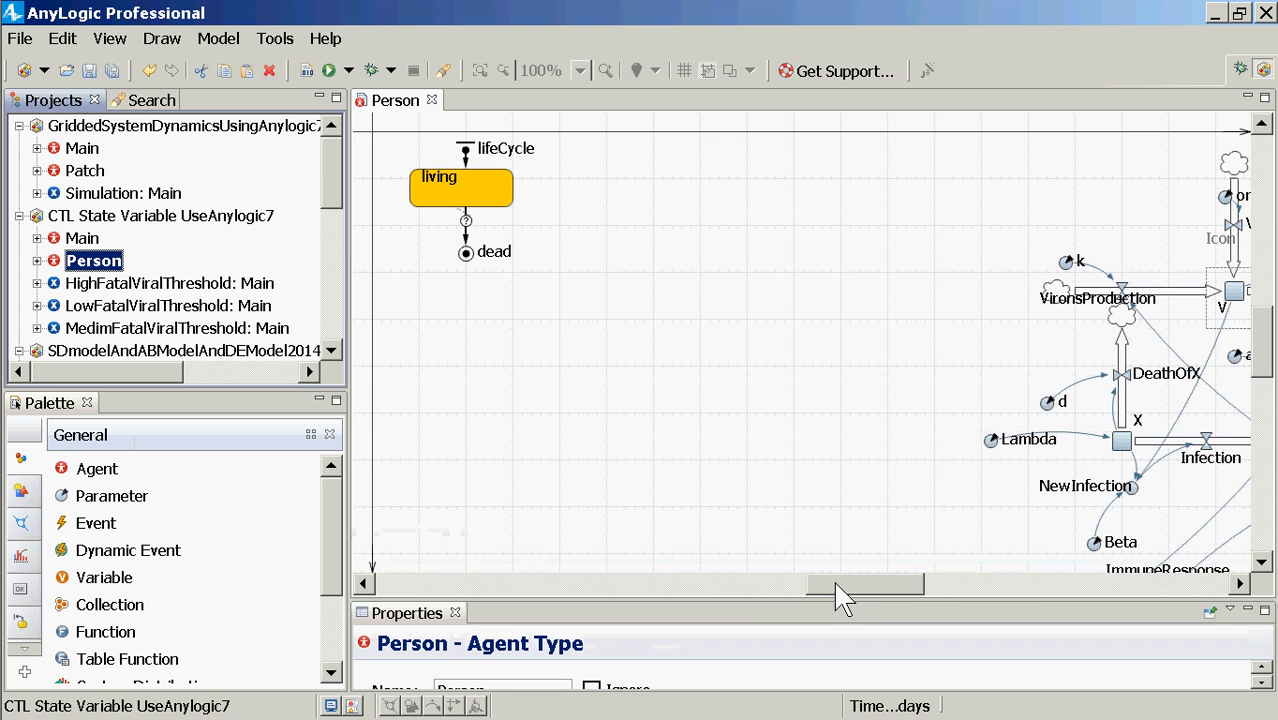
drag(842, 585, 956, 585)
scroll(1068, 437, down, 3)
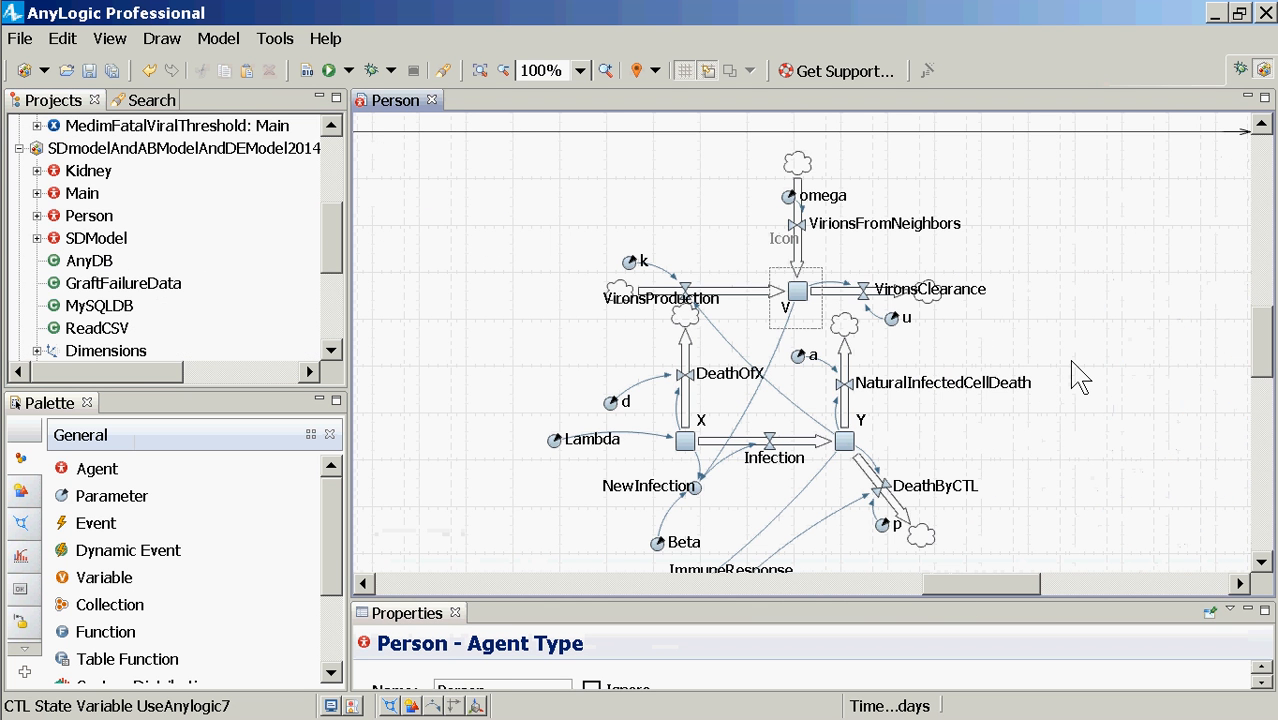
scroll(1075, 375, down, 2)
scroll(1080, 377, up, 1)
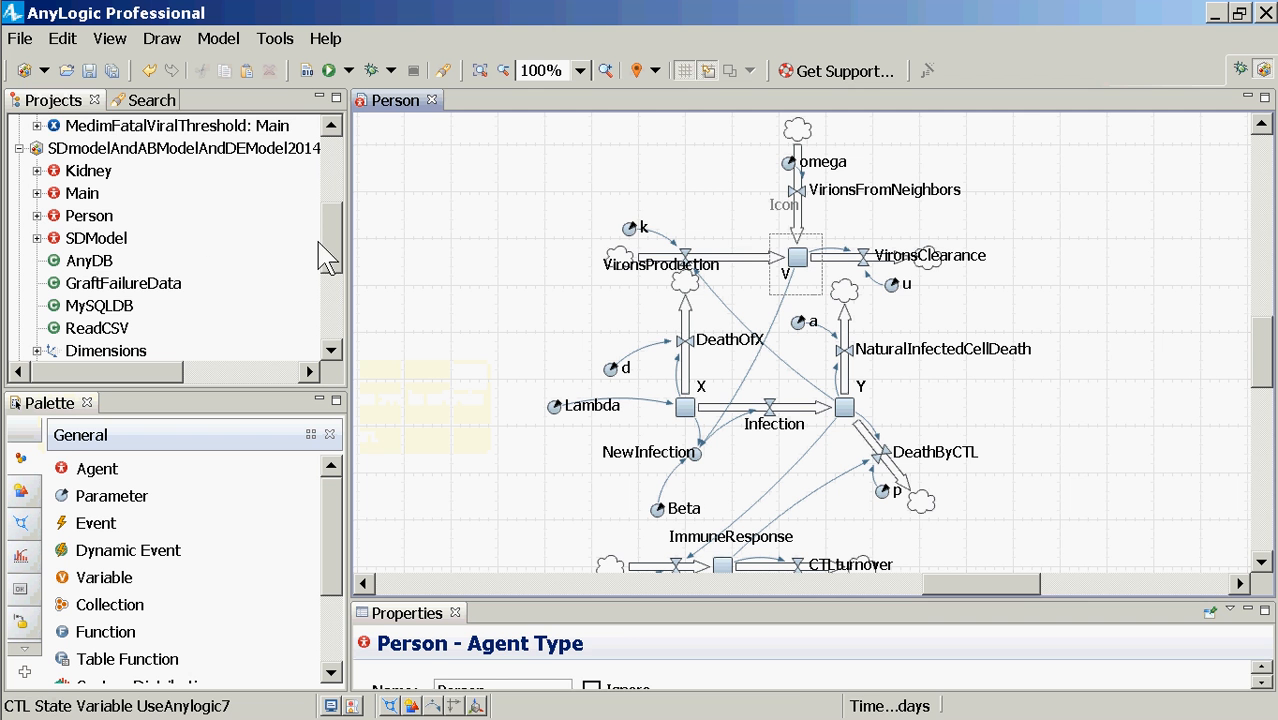
Launch the HighFatalViralThreshold experiment and run the model in its Main view.
drag(333, 248, 333, 222)
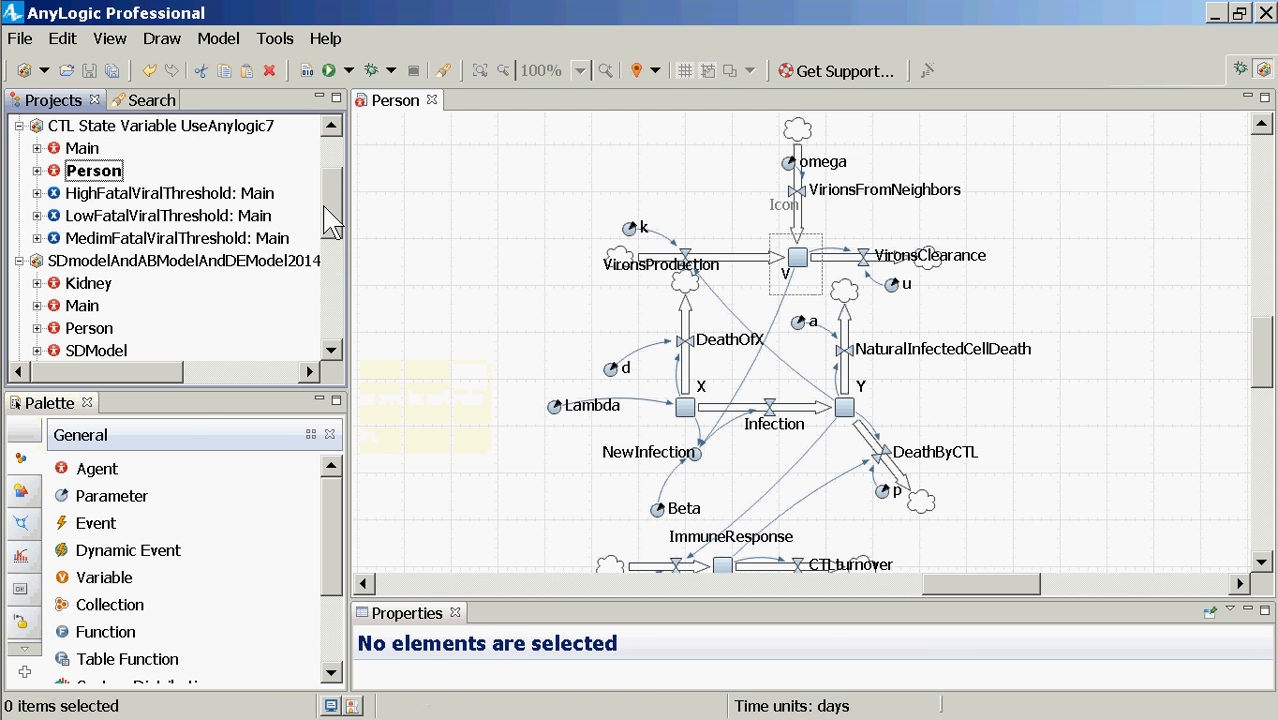
click(162, 192)
right_click(162, 192)
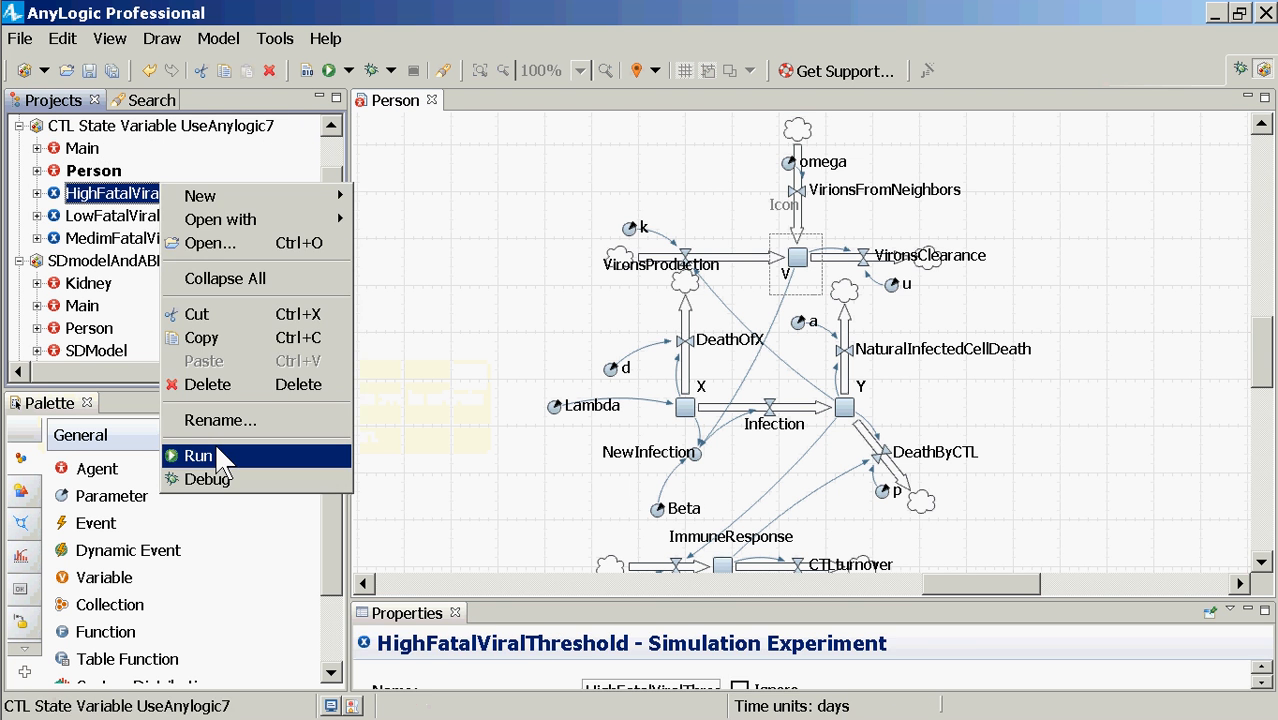
click(215, 445)
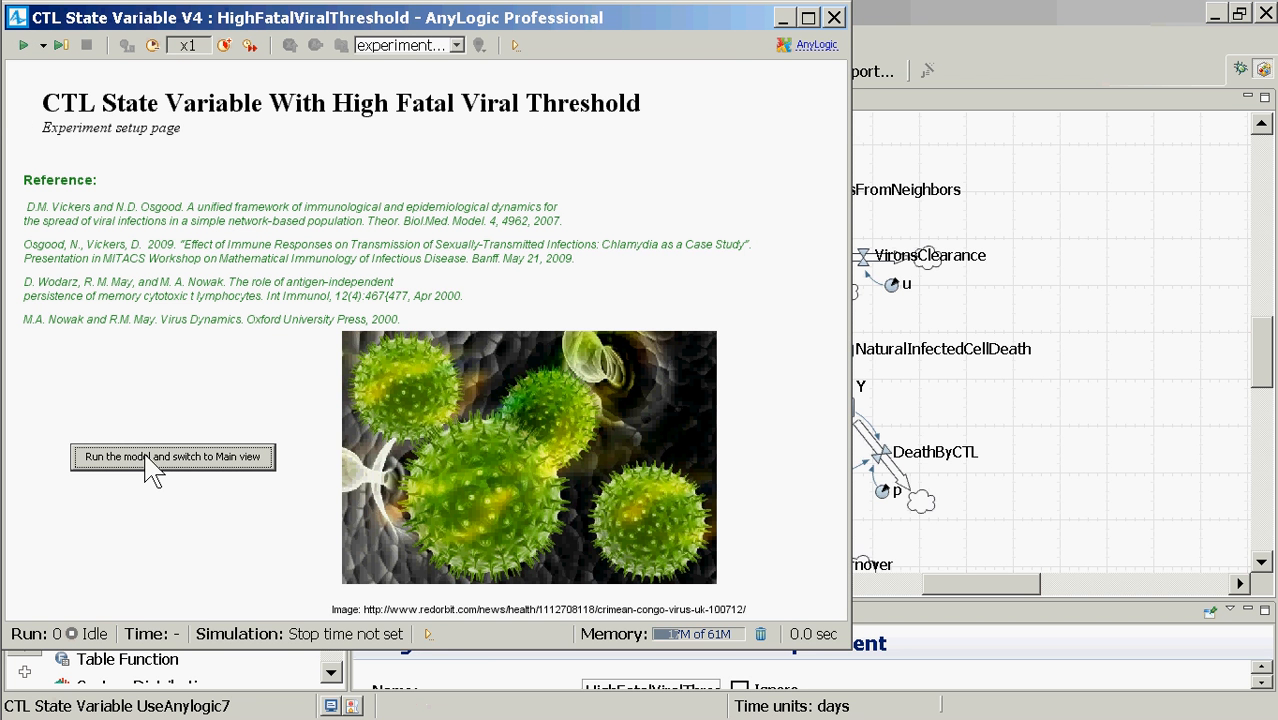
click(150, 458)
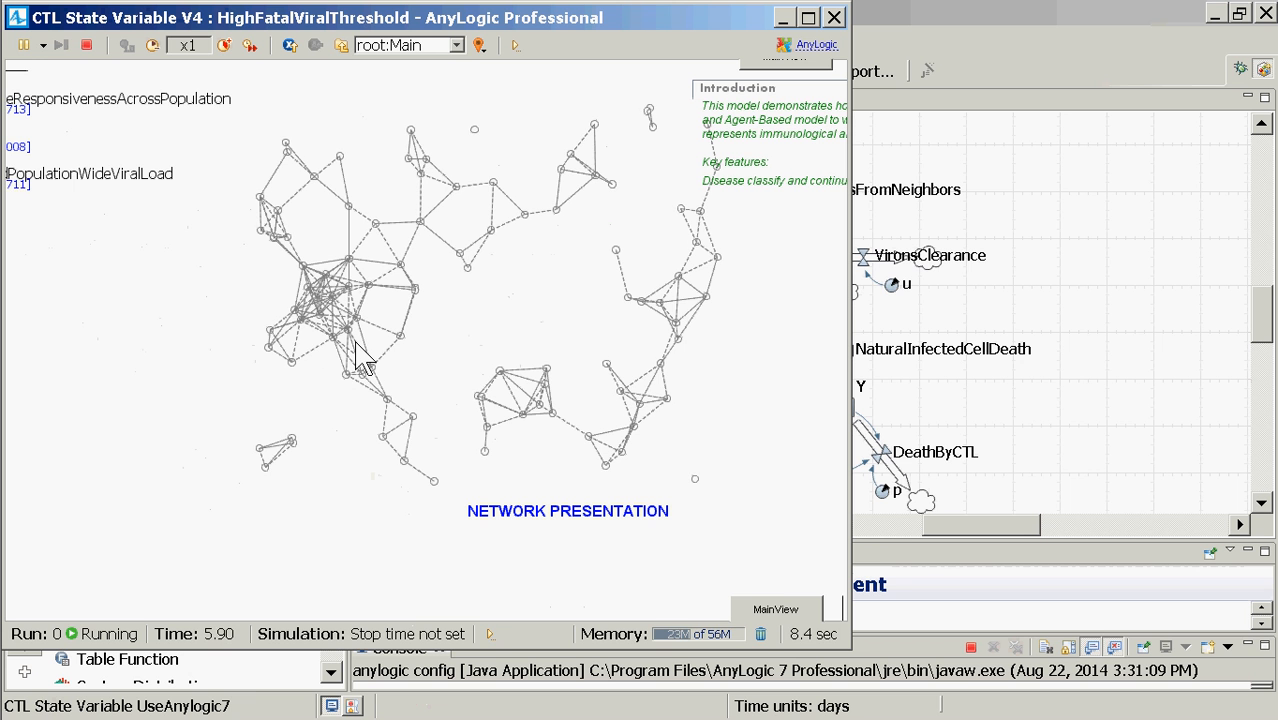
Vary the simulation speed between x2 and x1, and pause and resume the run to observe viral spread across the network.
click(225, 46)
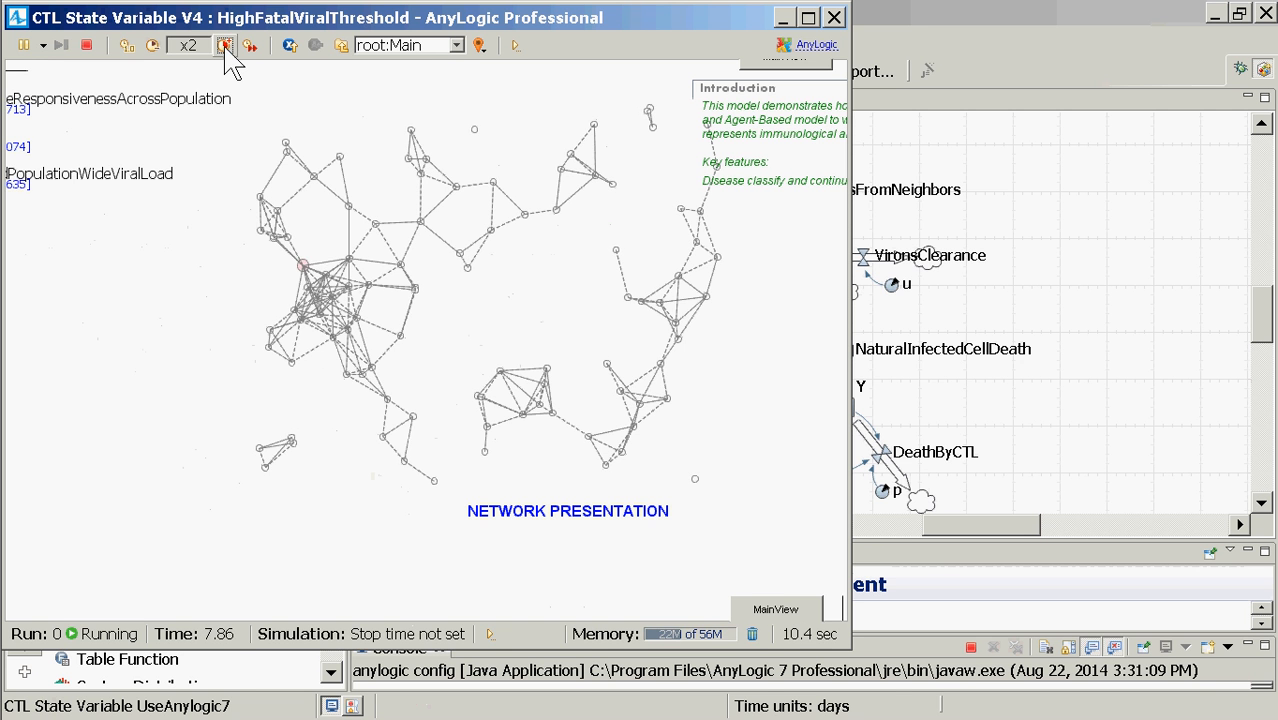
click(225, 46)
click(124, 45)
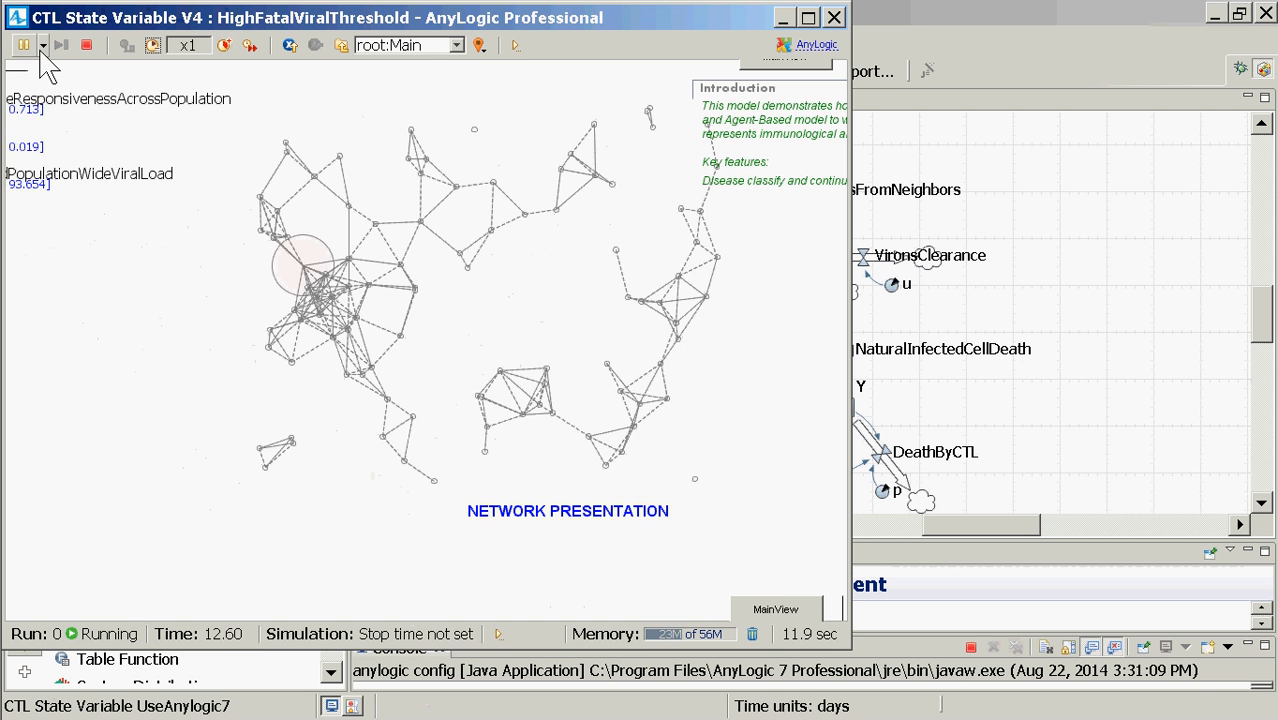
click(23, 45)
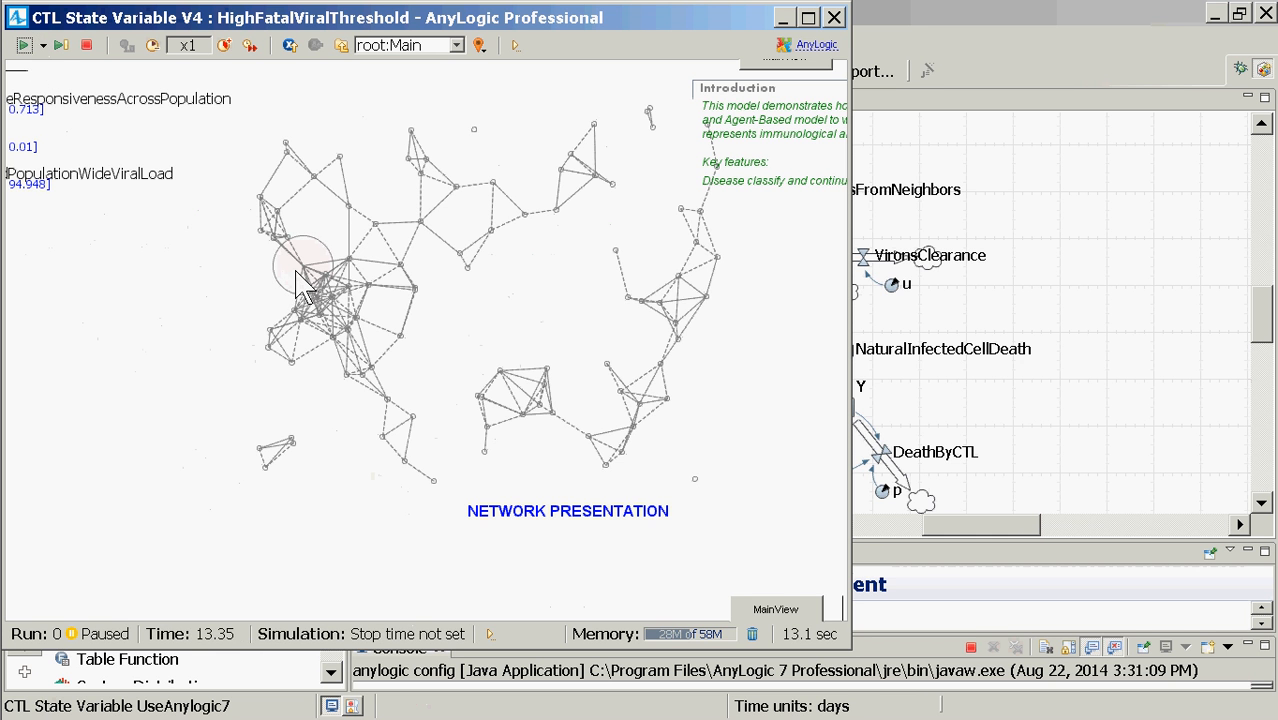
click(23, 45)
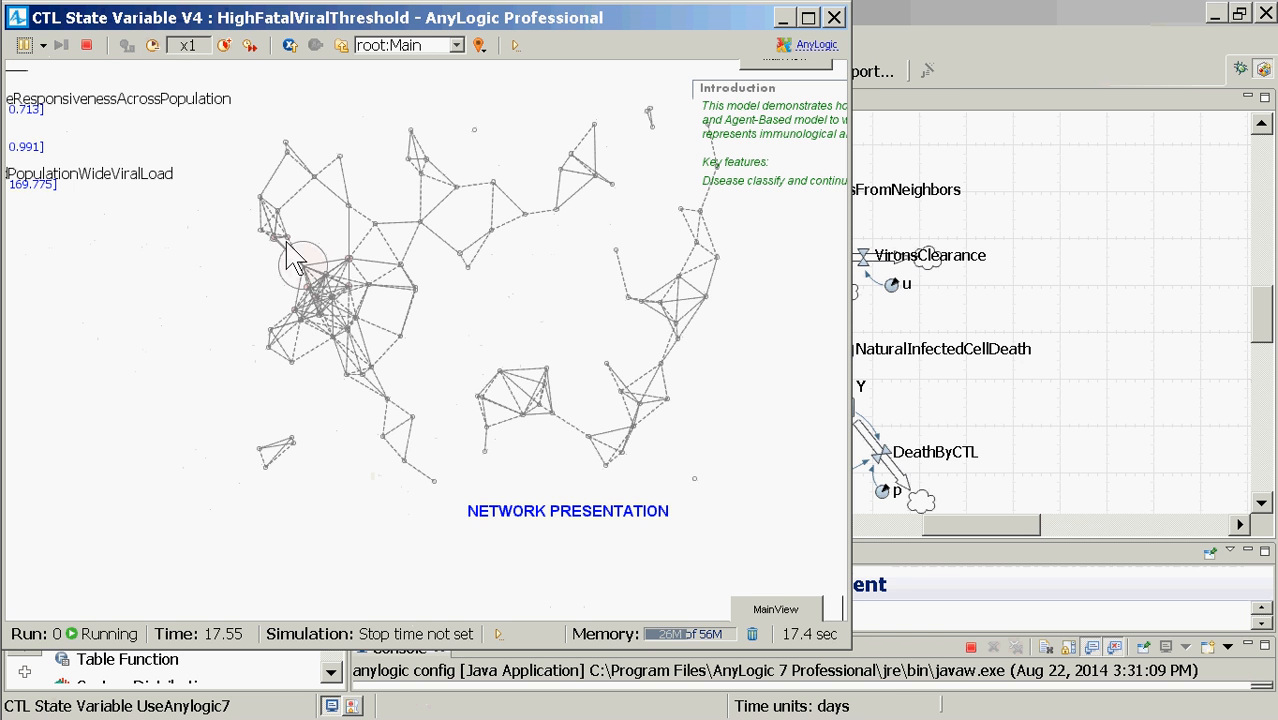
click(286, 246)
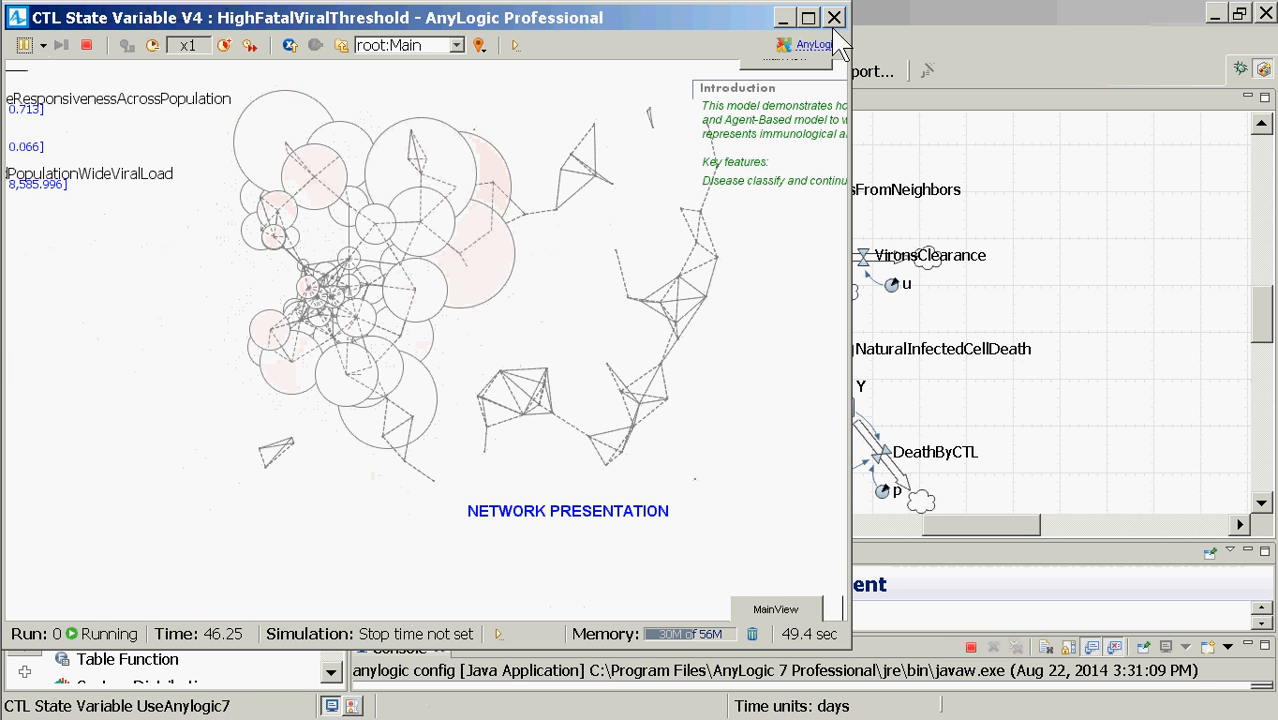
Close the simulation window and terminate the HighFatalViralThreshold run.
click(907, 42)
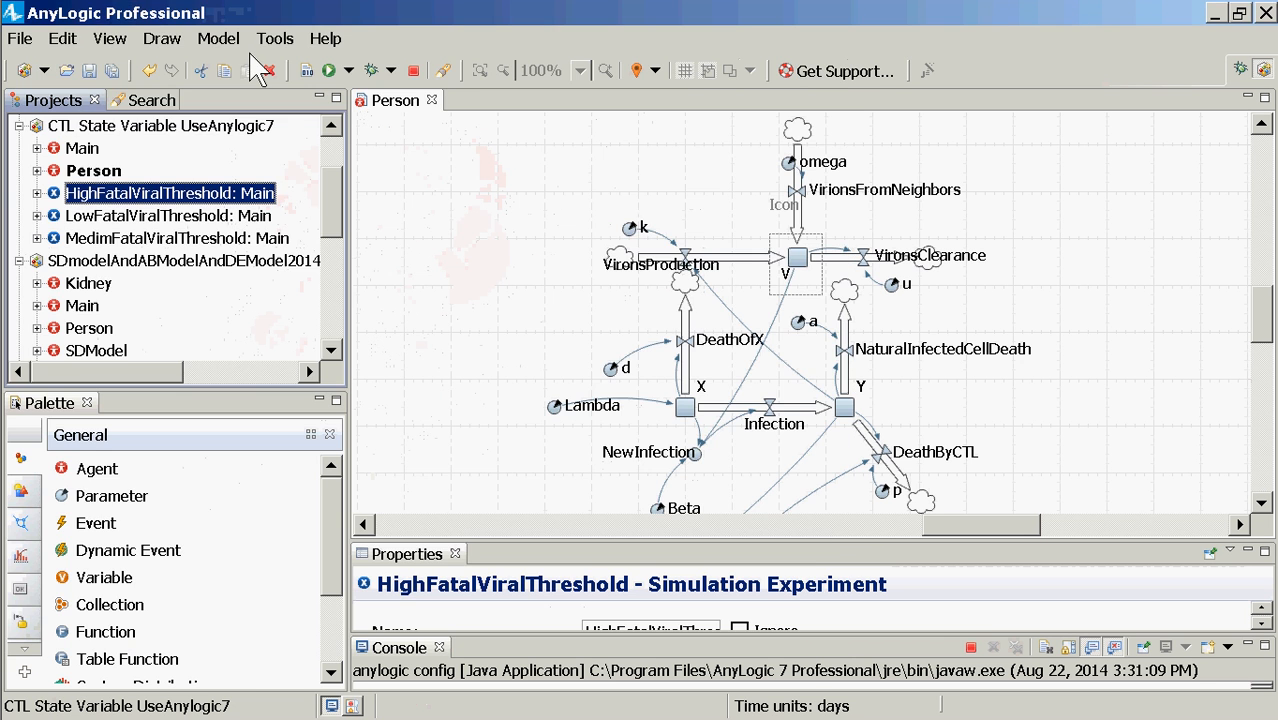
click(971, 648)
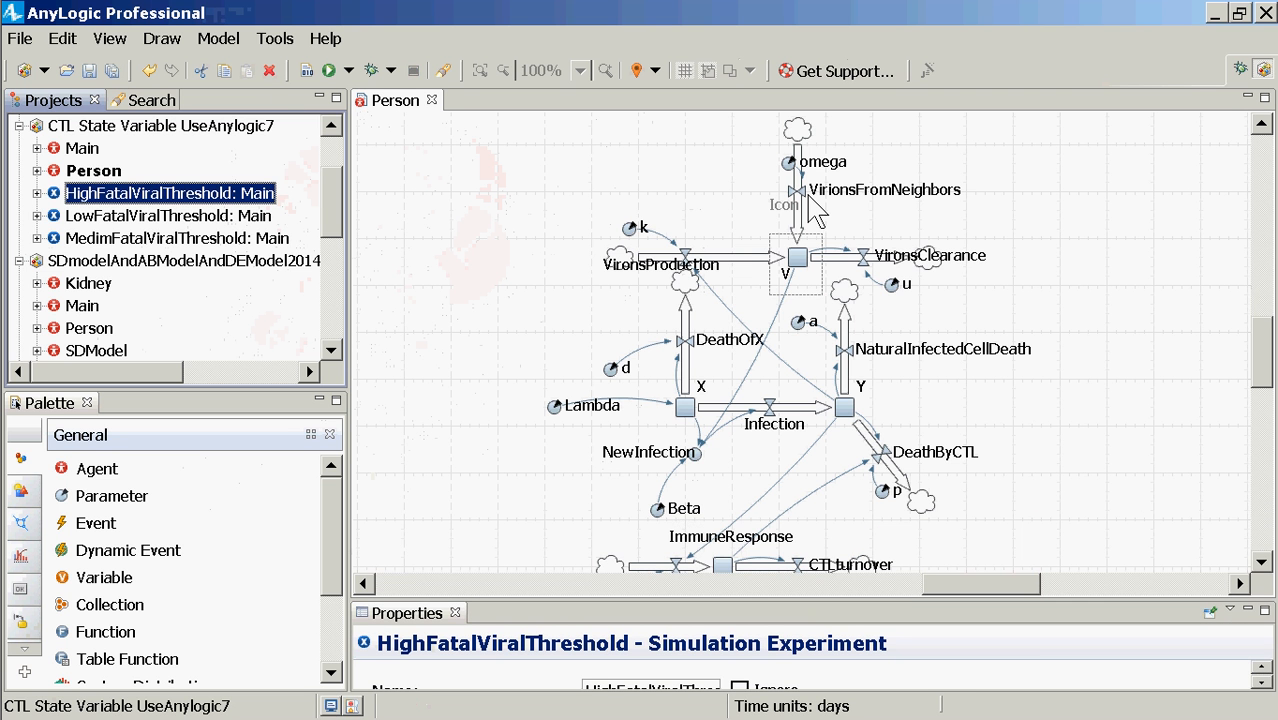
Select Person's VirionsFromNeighbors flow and enlarge its properties to examine the formula.
click(808, 205)
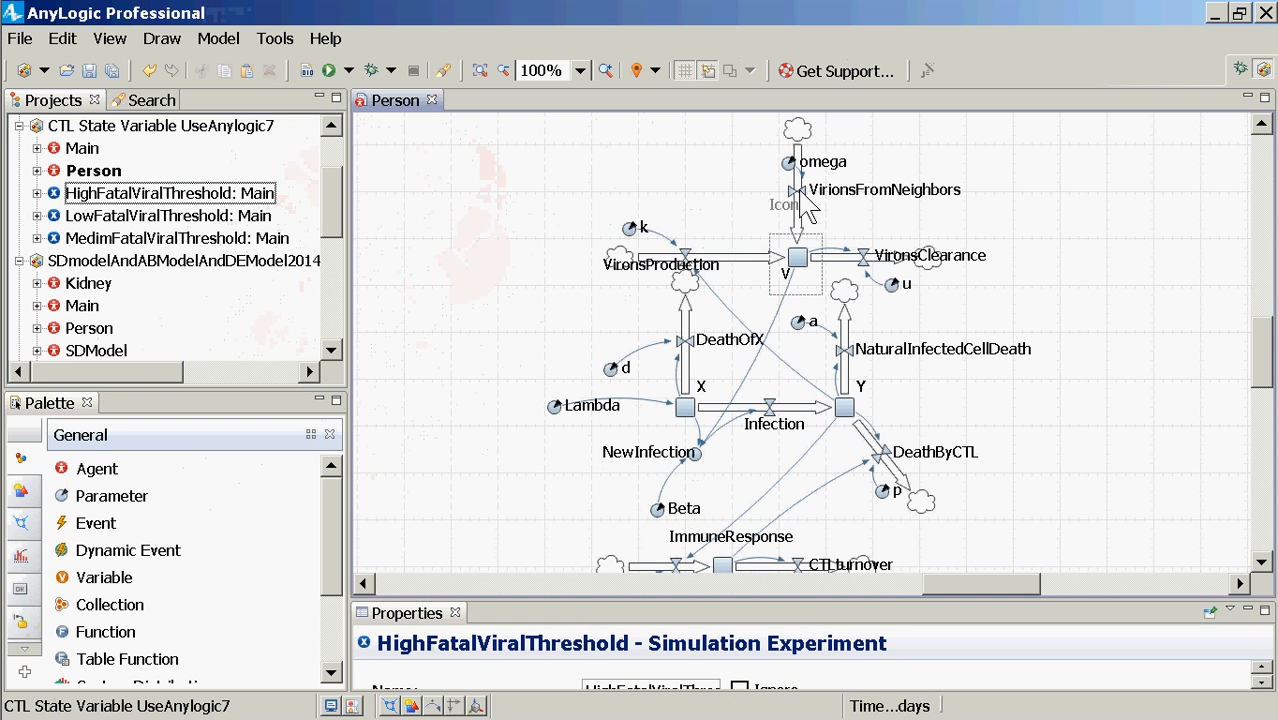
click(808, 205)
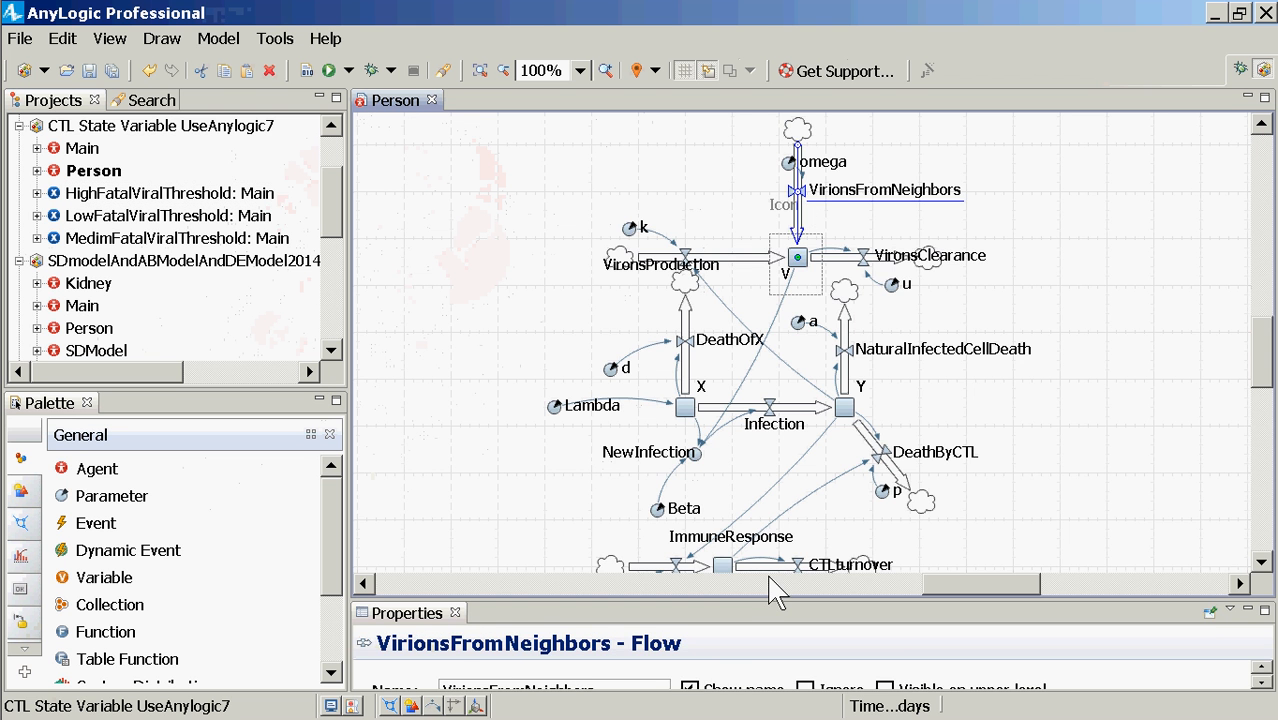
drag(768, 602, 743, 238)
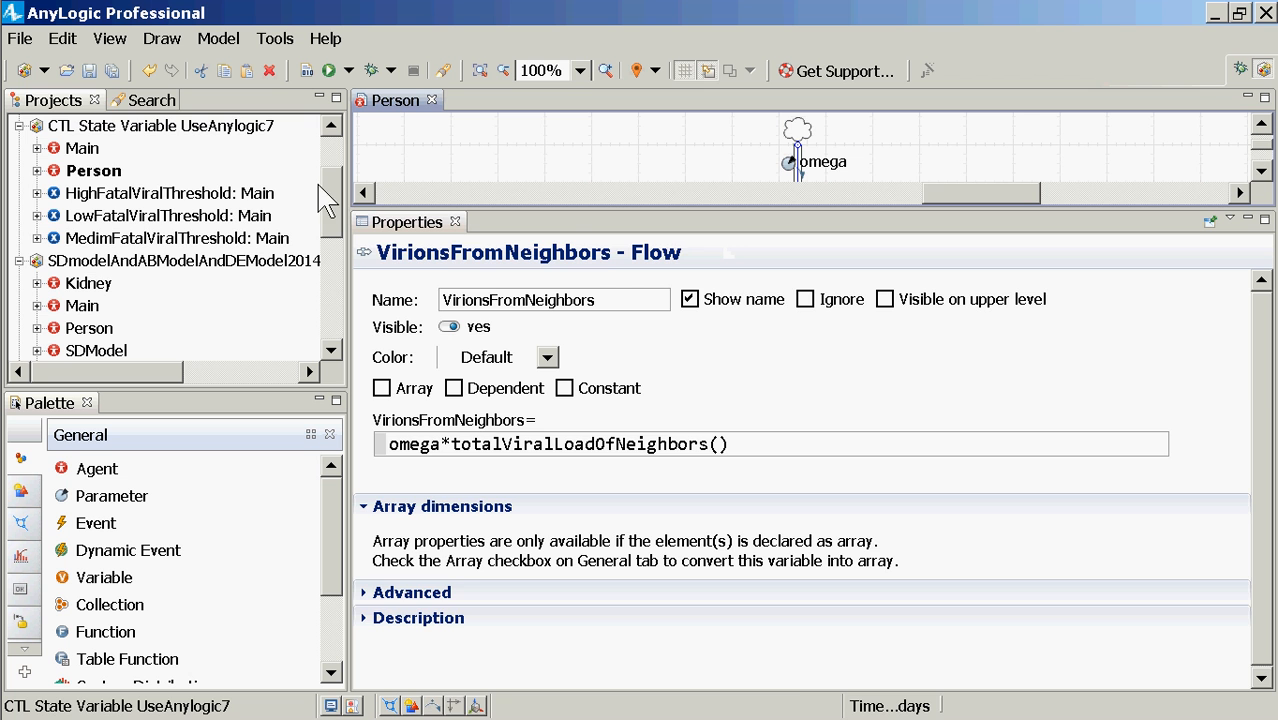
Expand Person in the project tree and highlight the totalViralLoadOfNeighbors function name in the VirionsFromNeighbors flow formula.
click(38, 170)
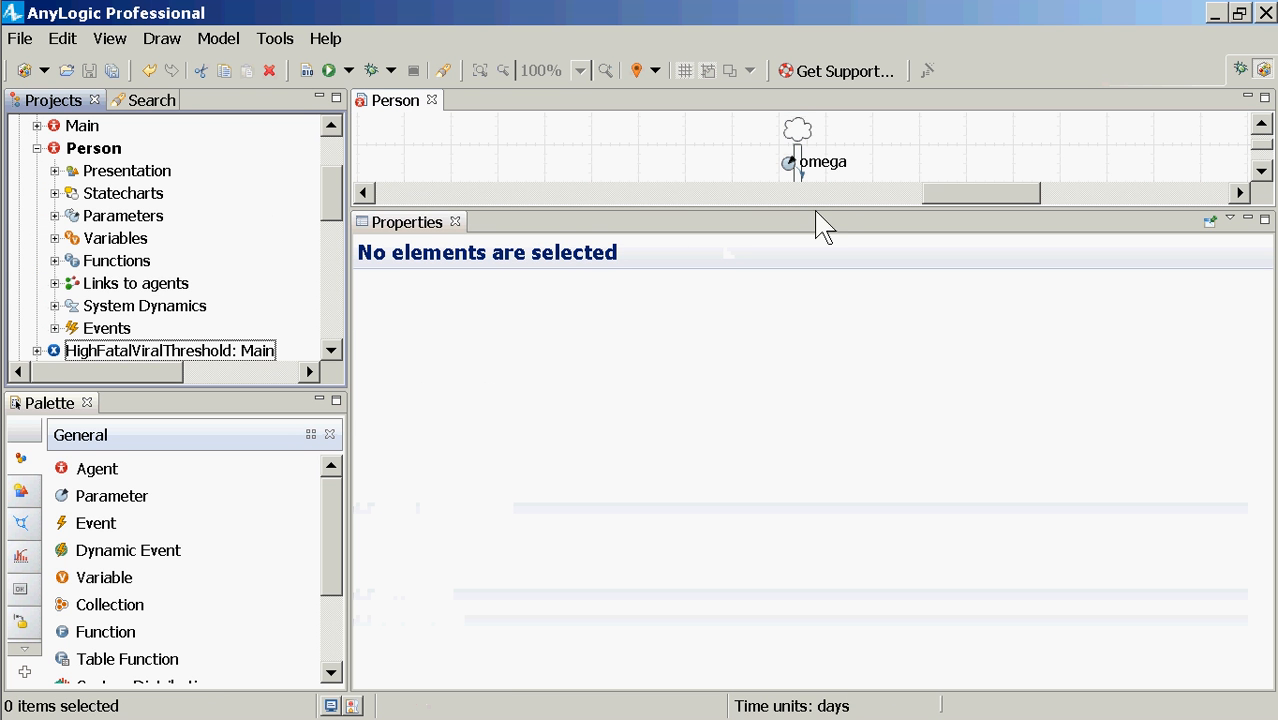
drag(812, 210, 822, 282)
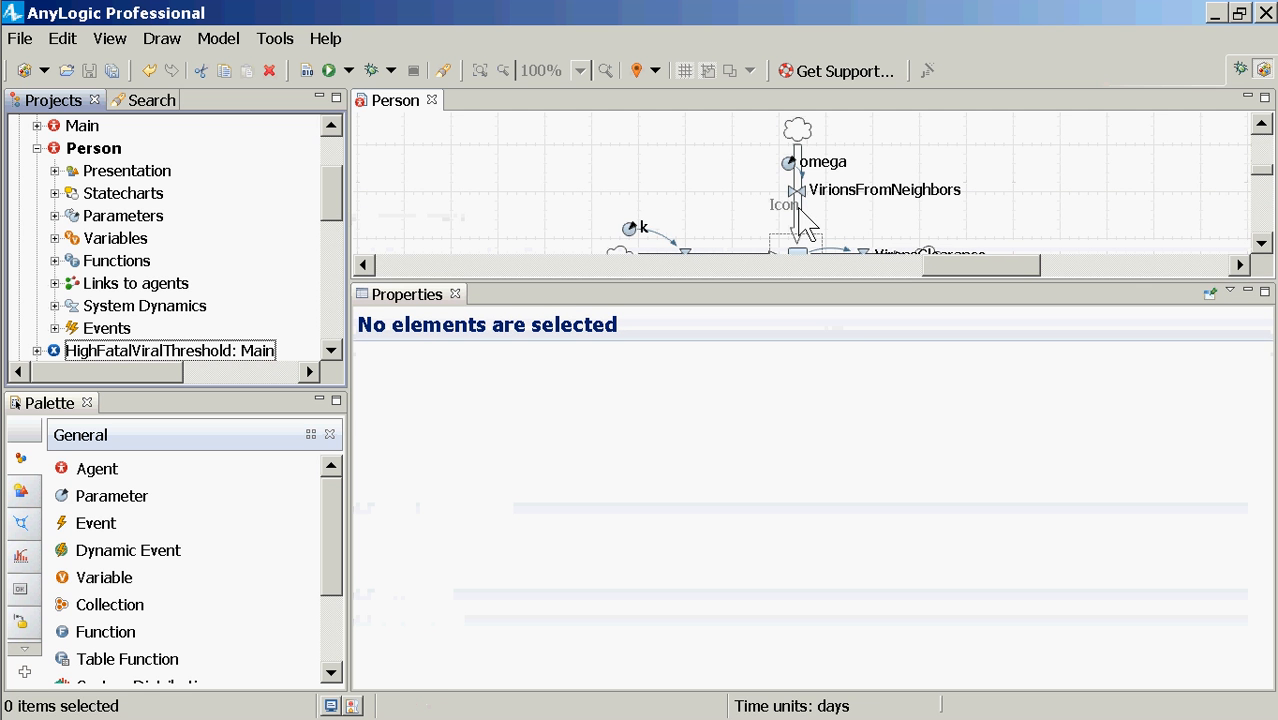
click(800, 197)
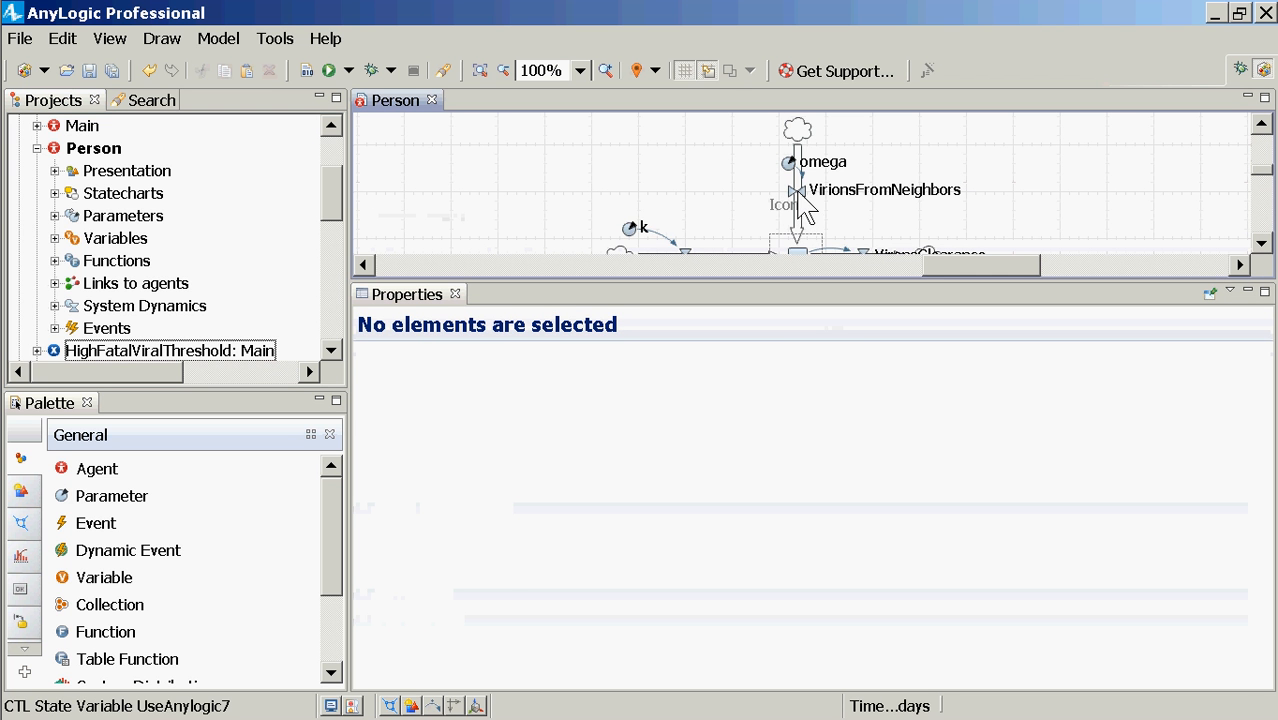
click(805, 205)
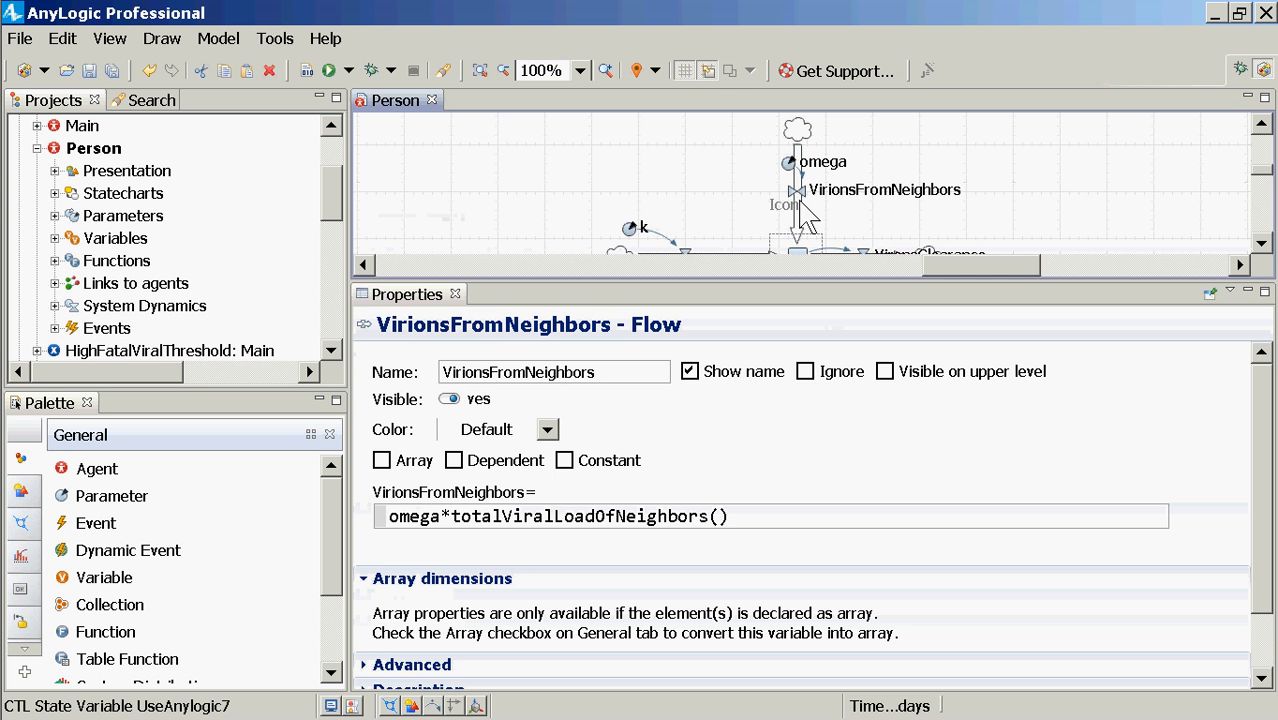
double_click(558, 517)
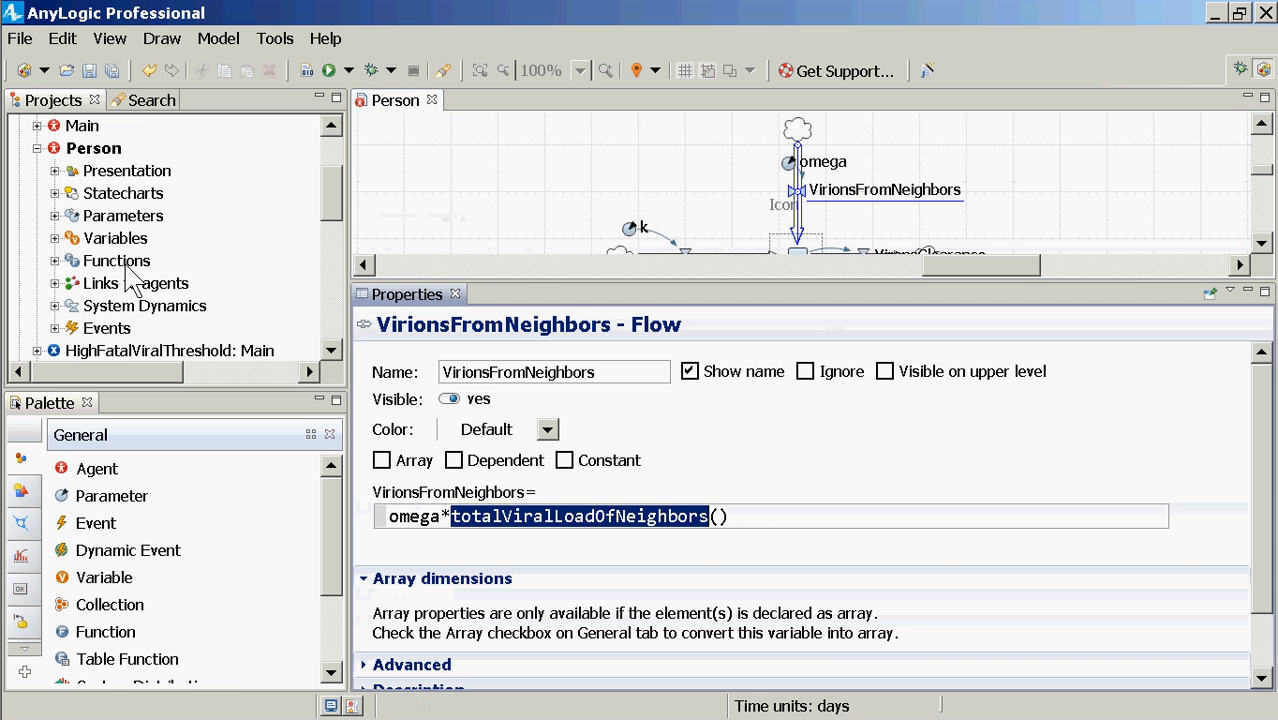
Open Person's totalViralLoadOfNeighbors function and examine how its code adds up neighbors' viral loads, highlighting dTotalViralLoad in the loop.
click(55, 260)
click(152, 310)
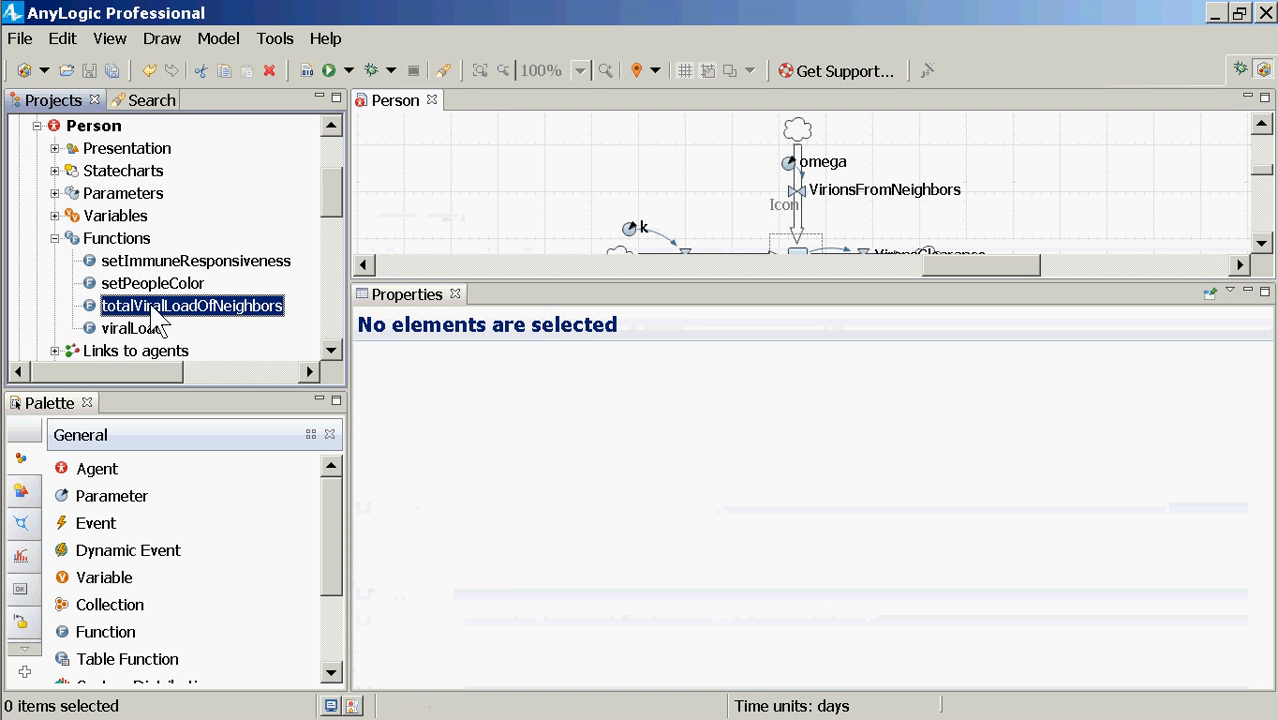
double_click(153, 309)
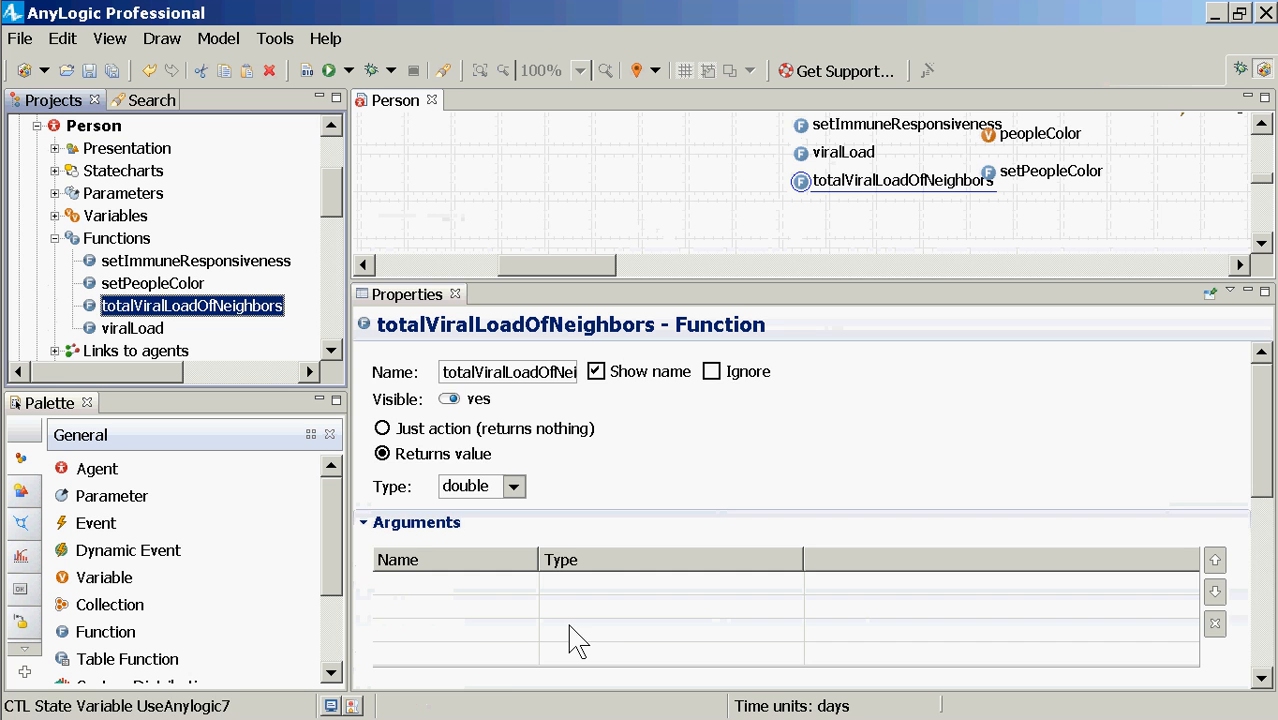
scroll(578, 640, down, 10)
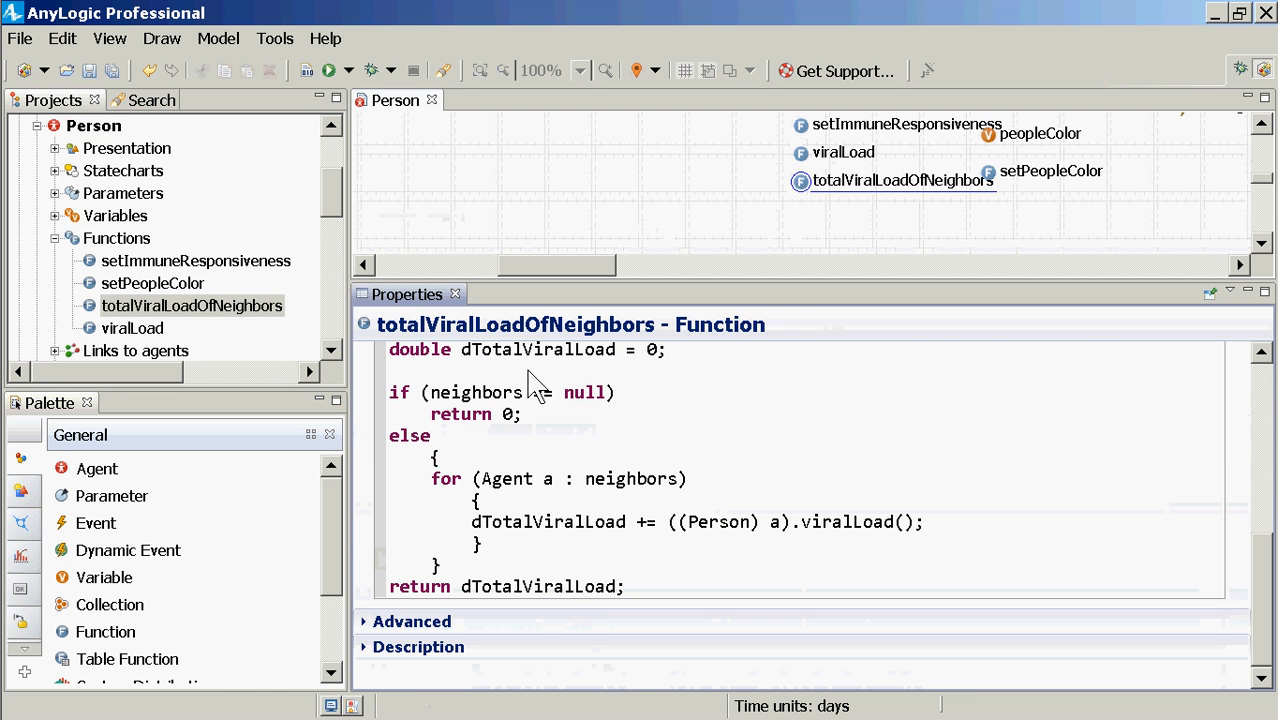
double_click(507, 414)
double_click(604, 526)
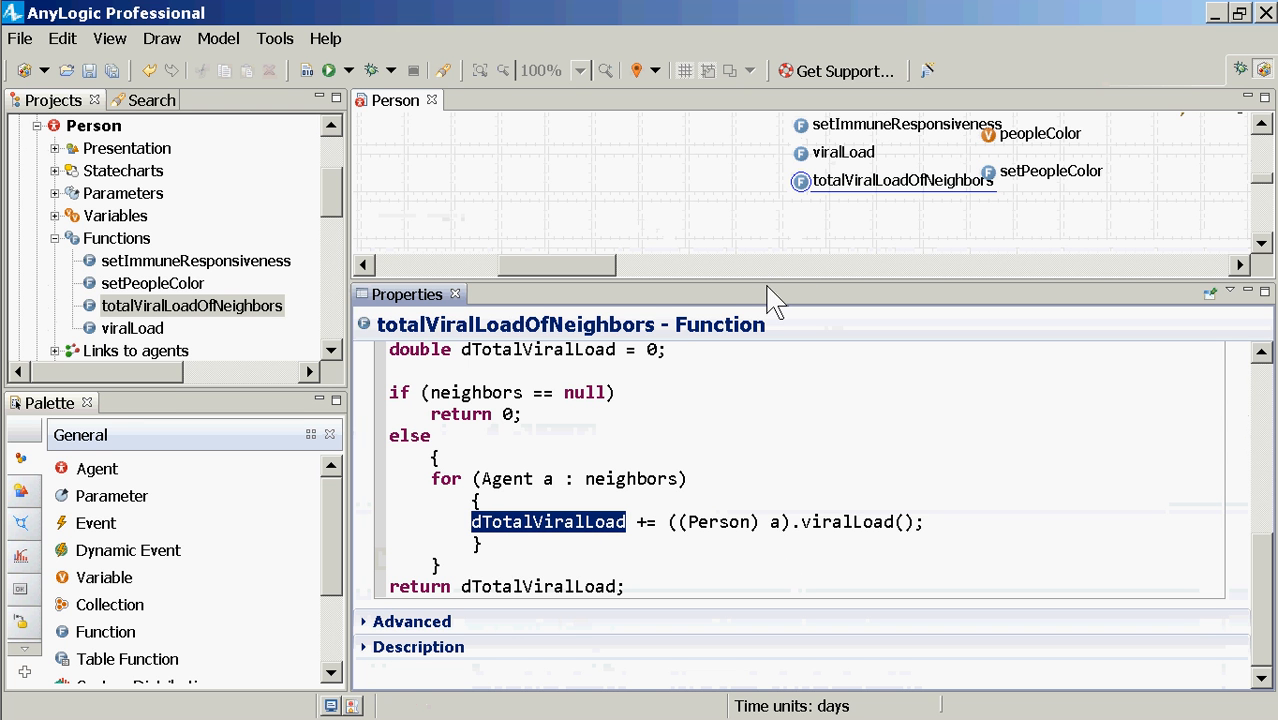
Collapse Person in the project tree and enlarge the diagram area above the properties.
click(100, 140)
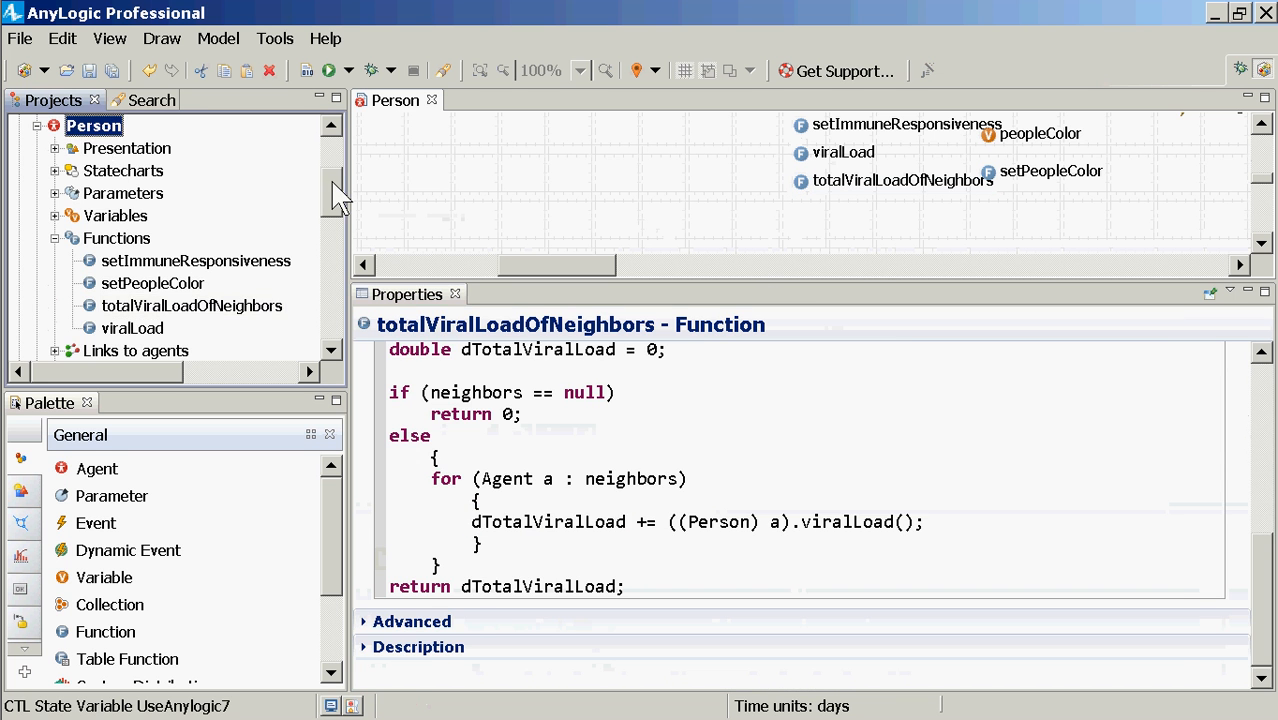
drag(337, 194, 342, 157)
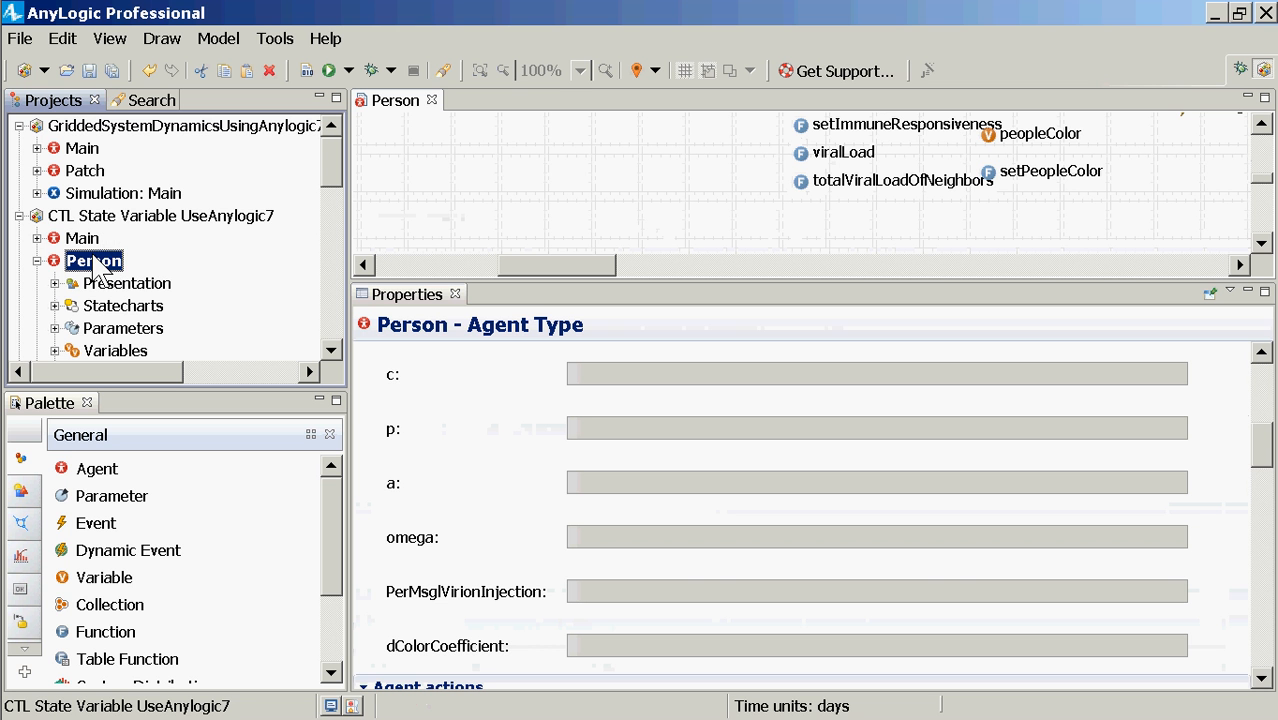
click(37, 261)
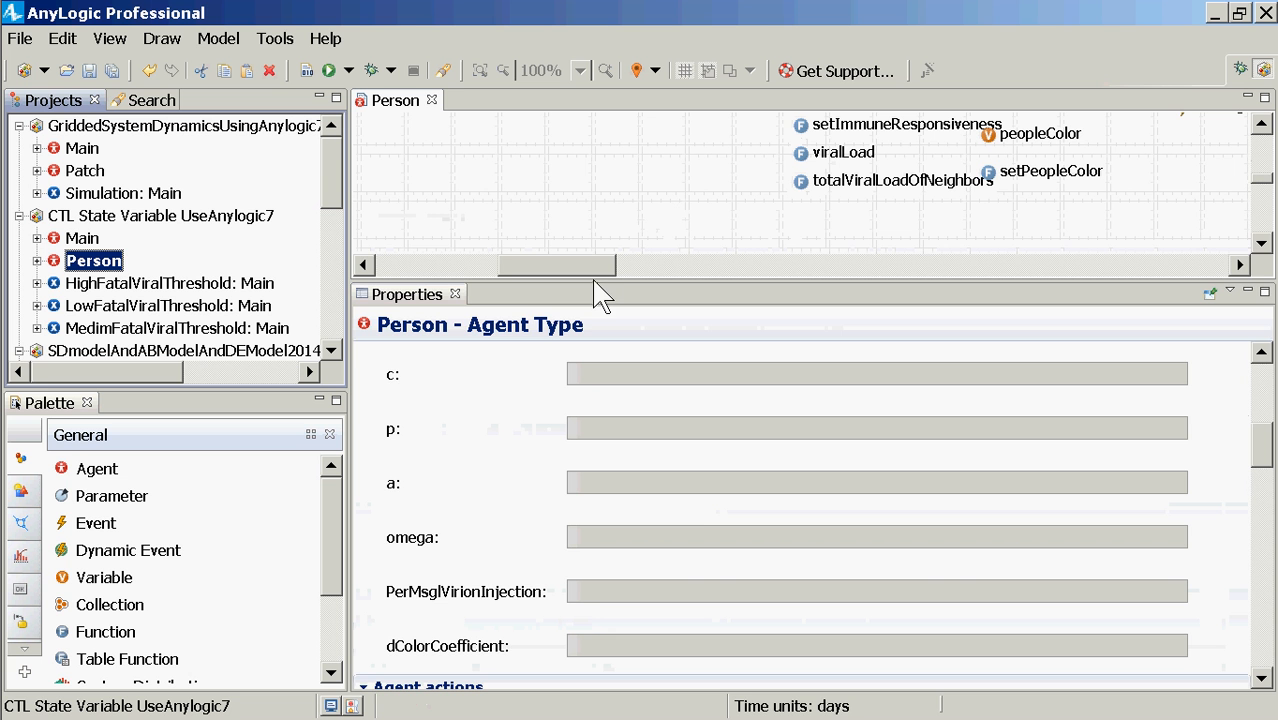
drag(593, 284, 585, 449)
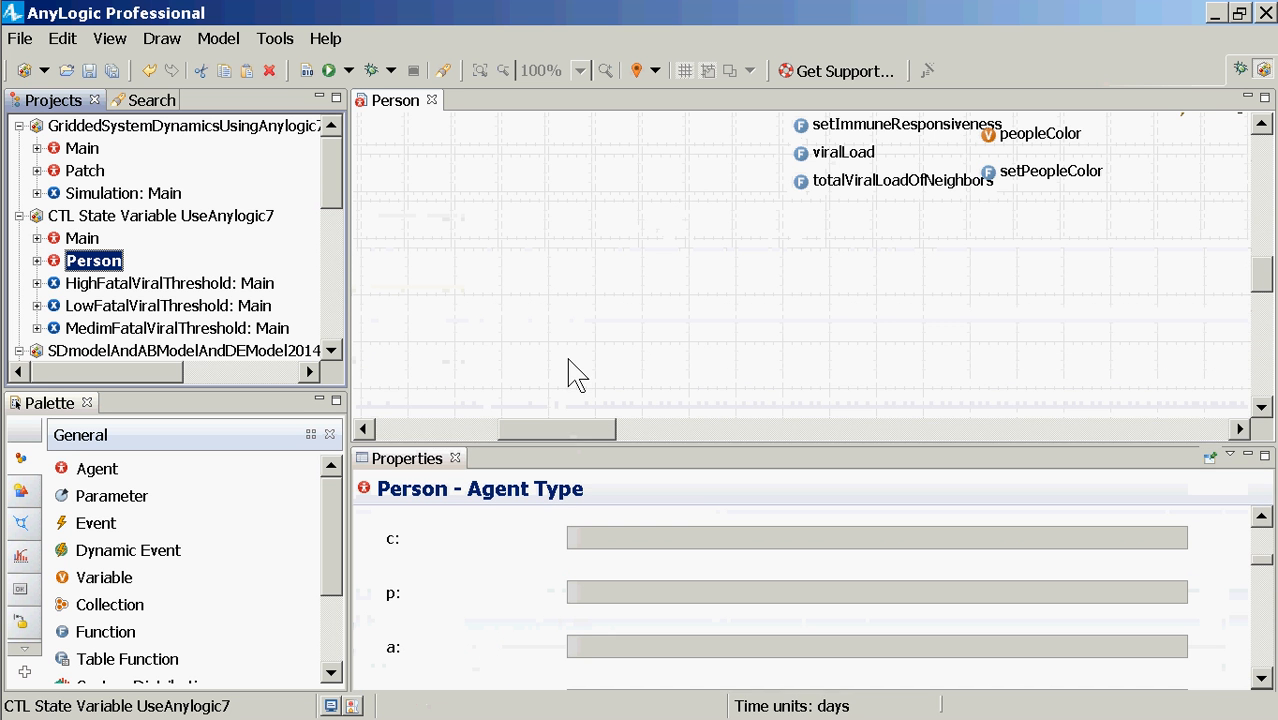
click(615, 283)
scroll(615, 283, up, 3)
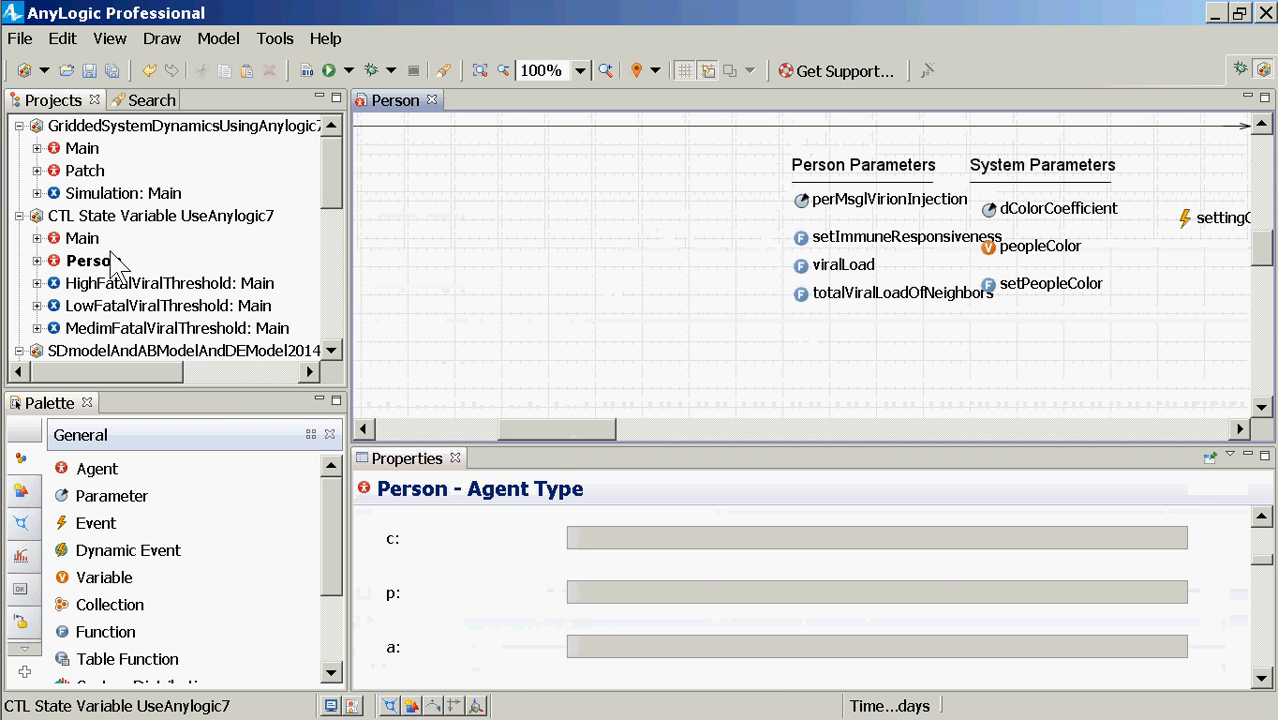
Open the HighFatalViralThreshold experiment page and switch back to Person's diagram.
click(110, 284)
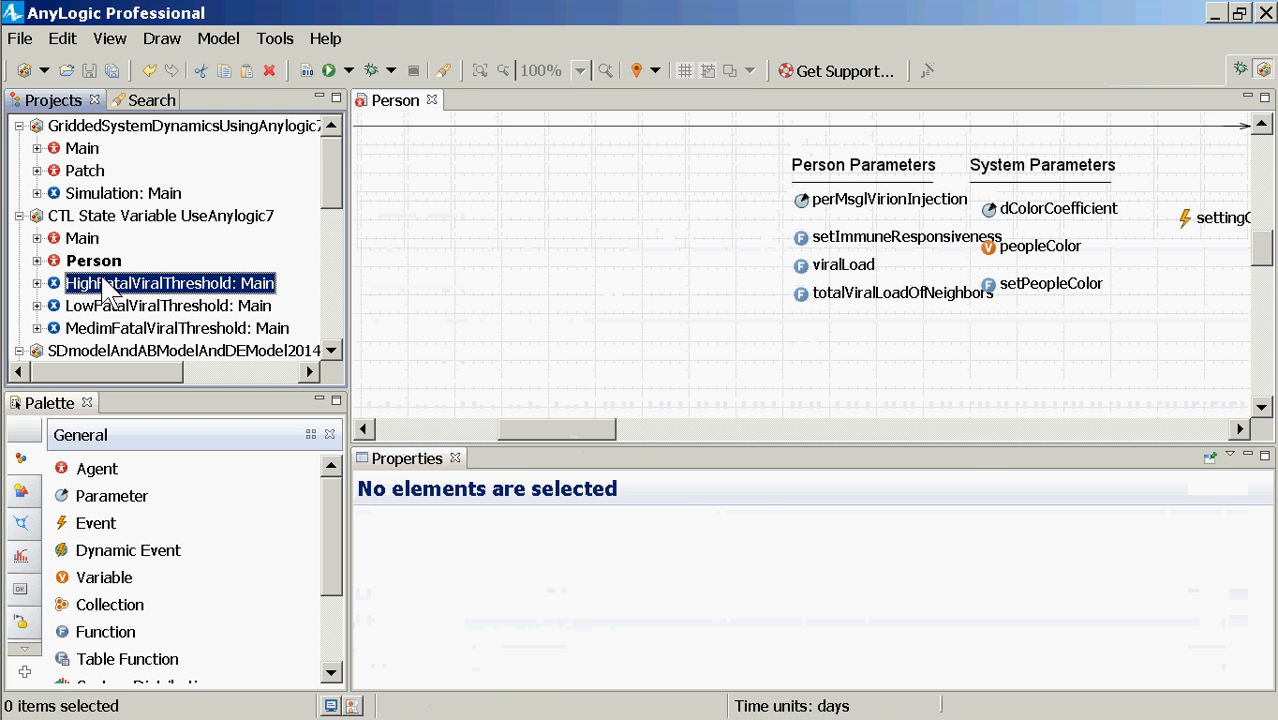
double_click(110, 284)
click(110, 272)
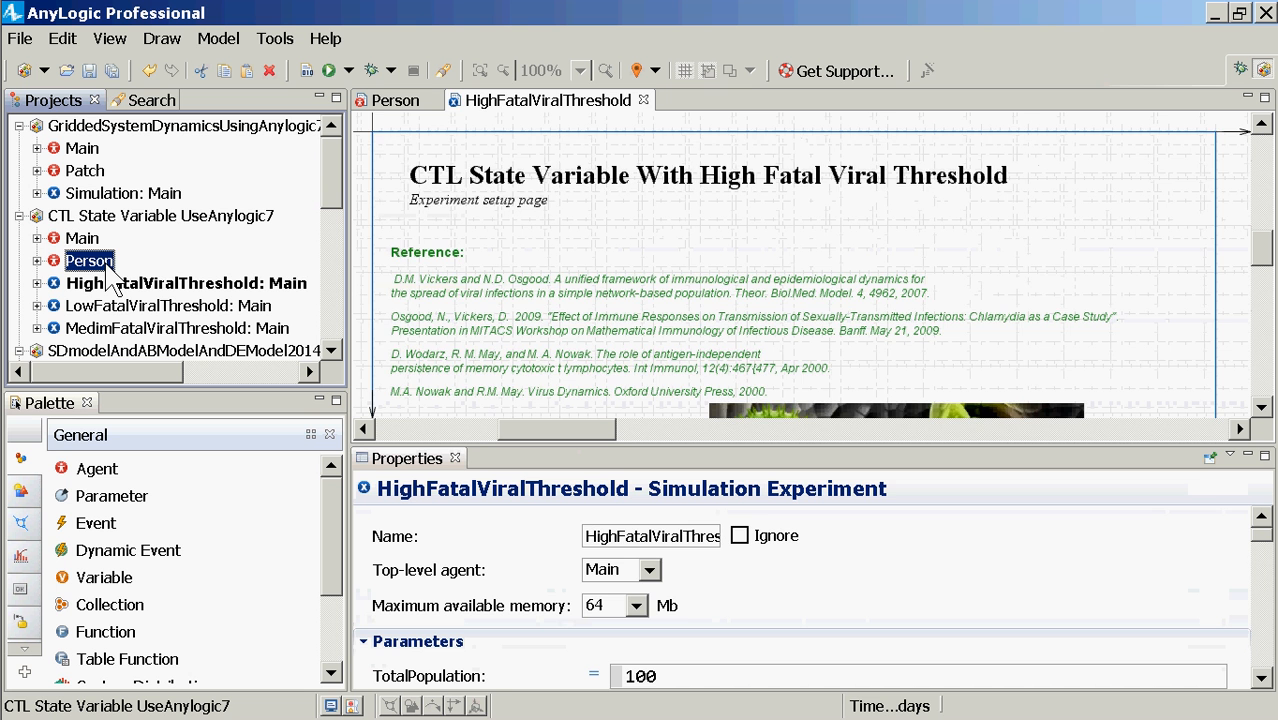
double_click(110, 272)
Select parameter c beside Person's ImmuneResponse flow to examine its default value.
mouse_move(1266, 249)
mouse_down()
mouse_move(1273, 216)
mouse_move(1272, 230)
mouse_up()
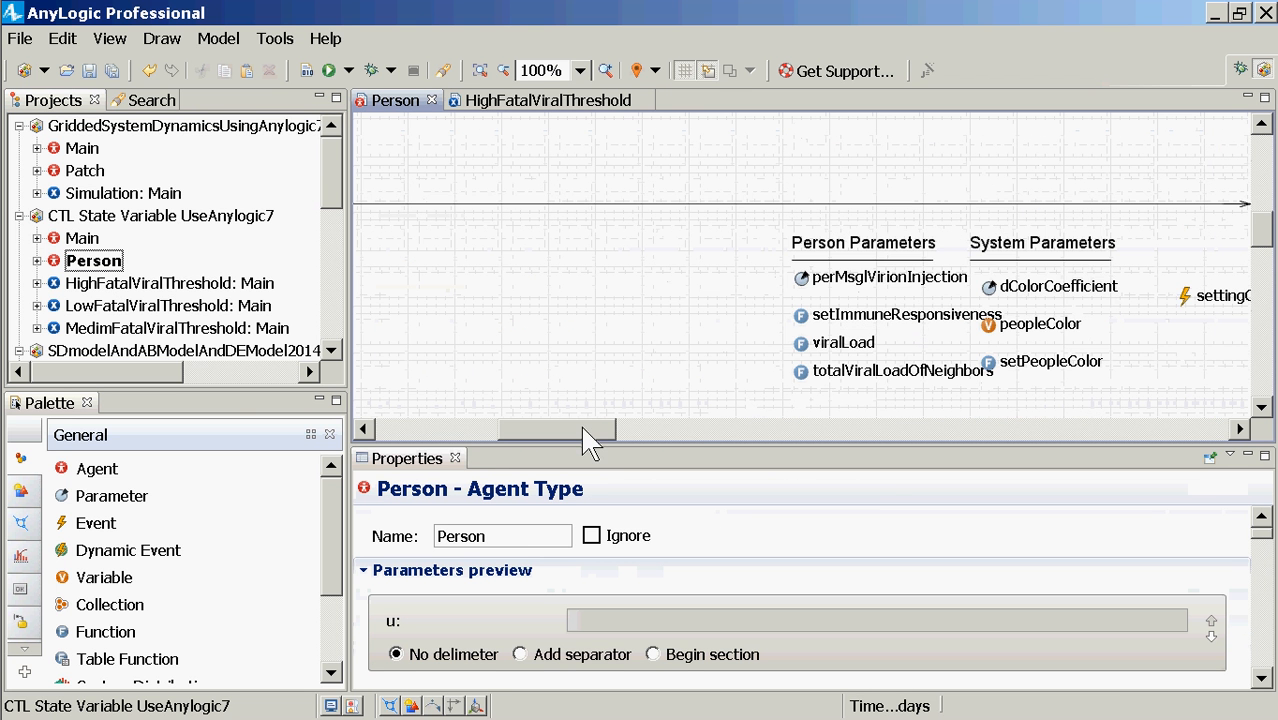
drag(584, 428, 960, 384)
scroll(810, 320, down, 6)
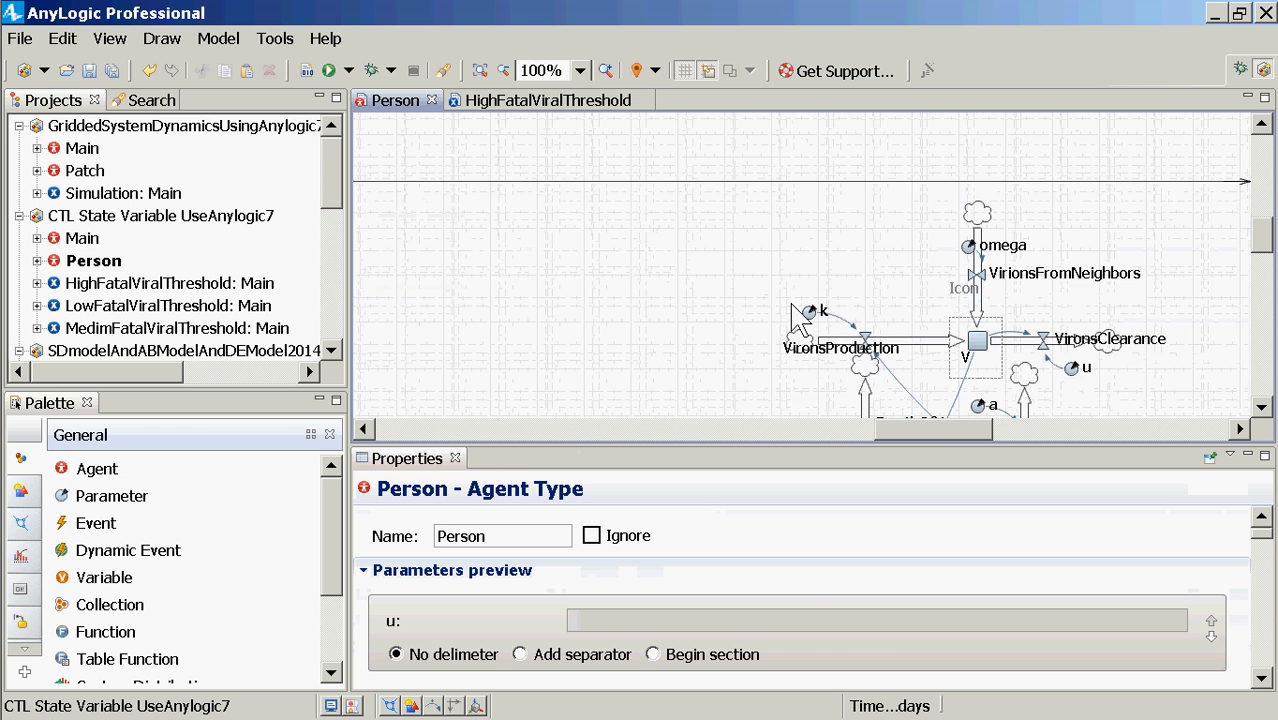
scroll(797, 320, down, 2)
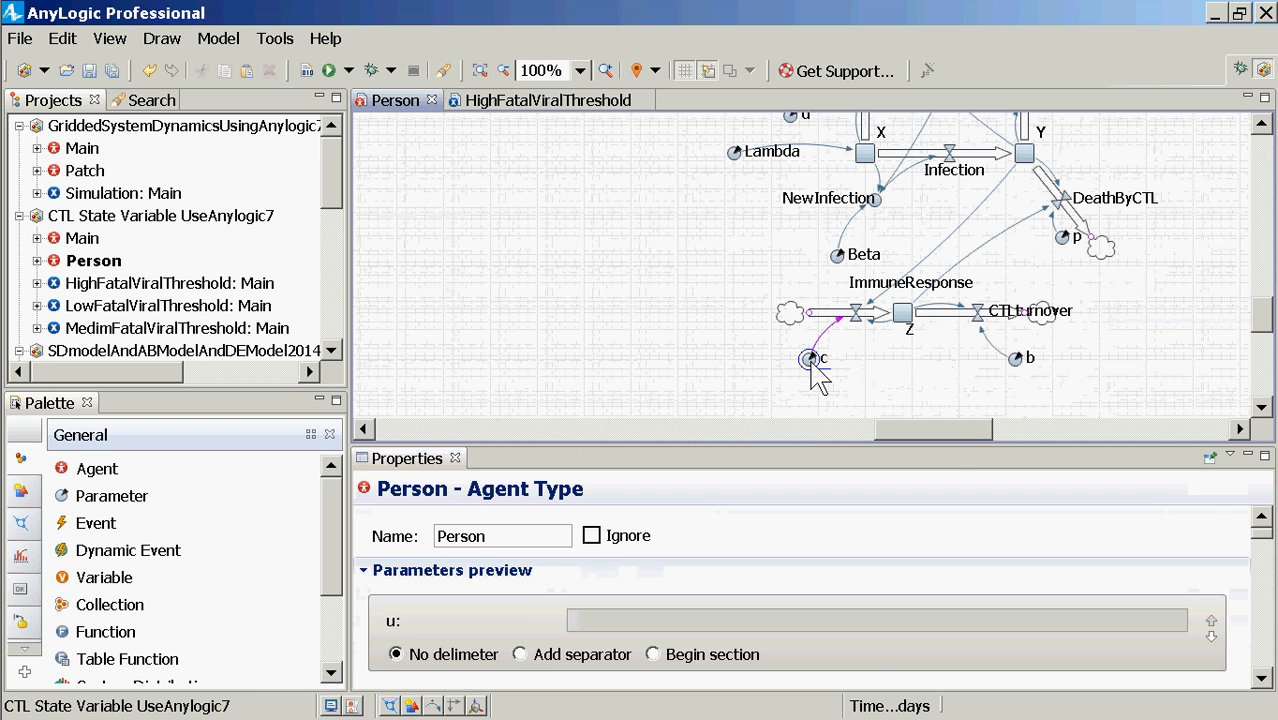
click(810, 359)
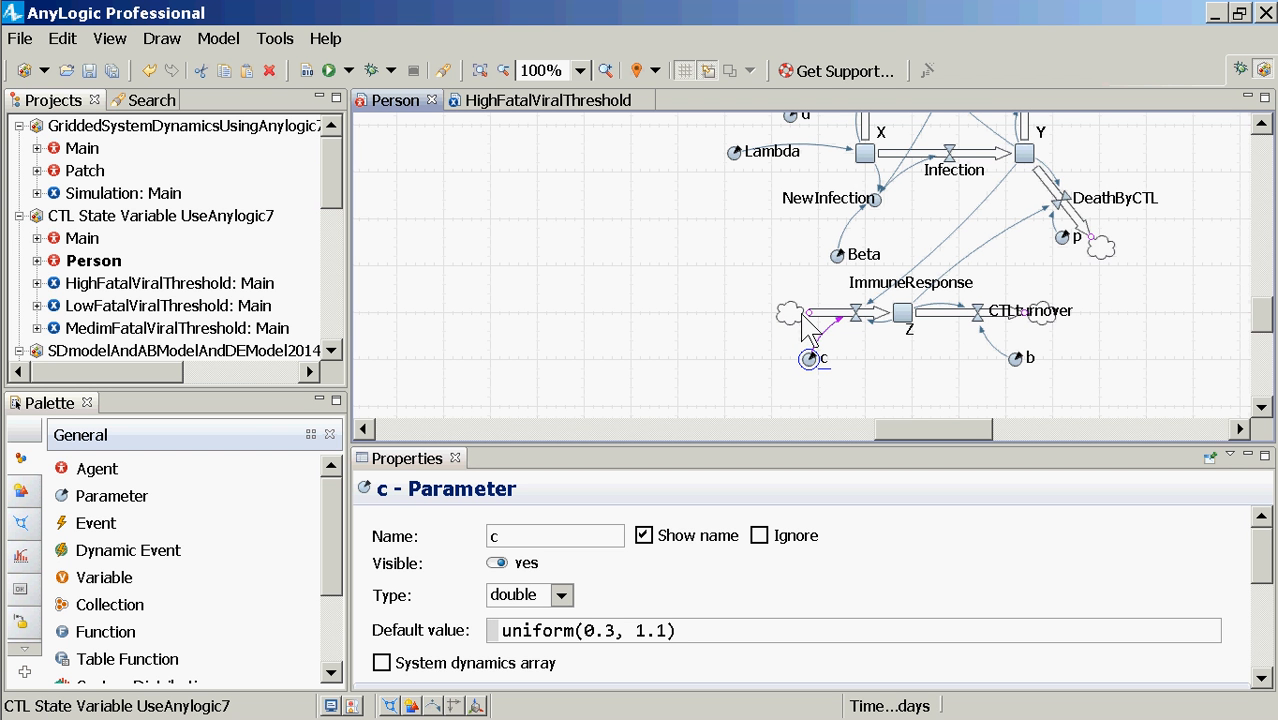
Select stock Z in Person's diagram and bring the lifeCycle statechart into view.
click(1264, 129)
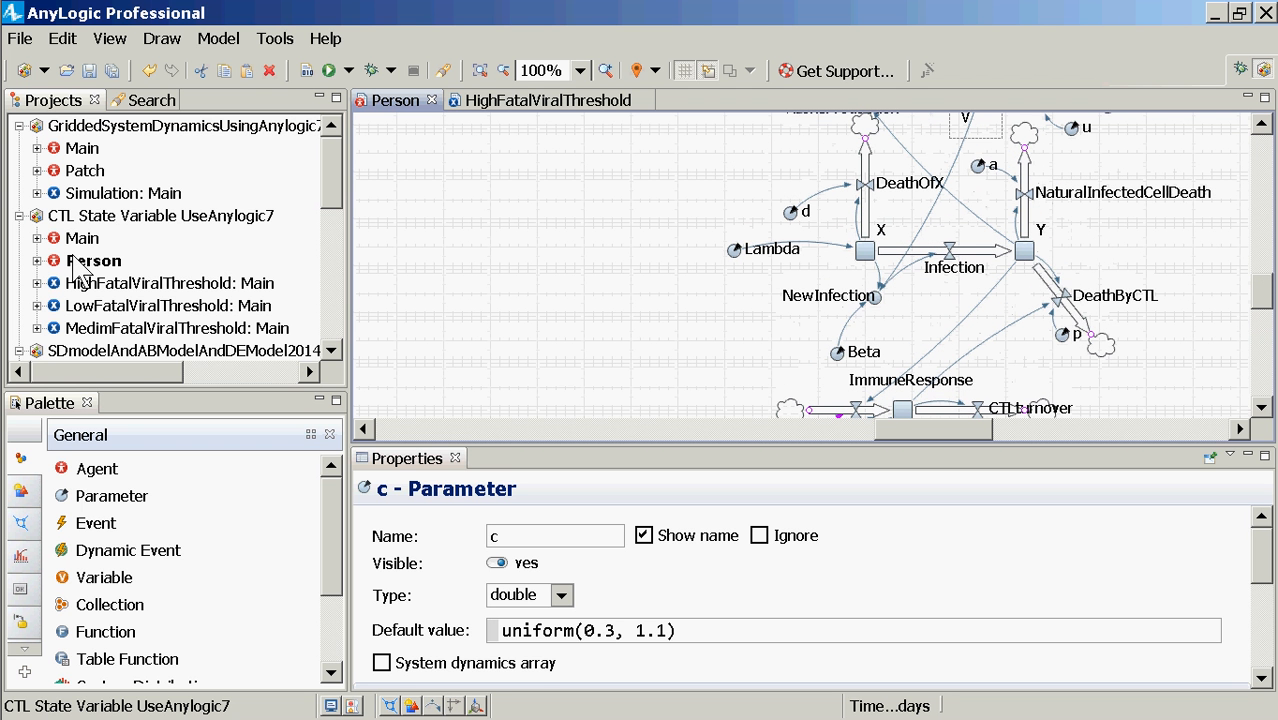
click(893, 413)
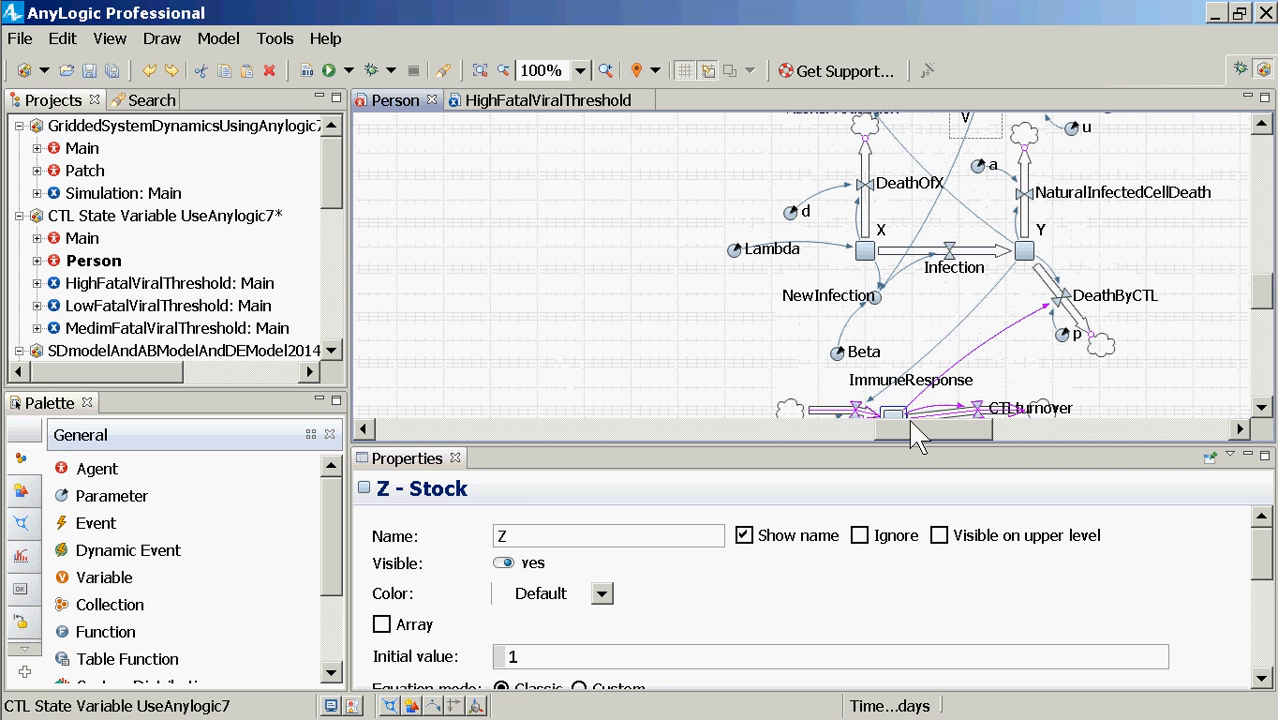
drag(911, 432, 819, 436)
scroll(831, 367, up, 3)
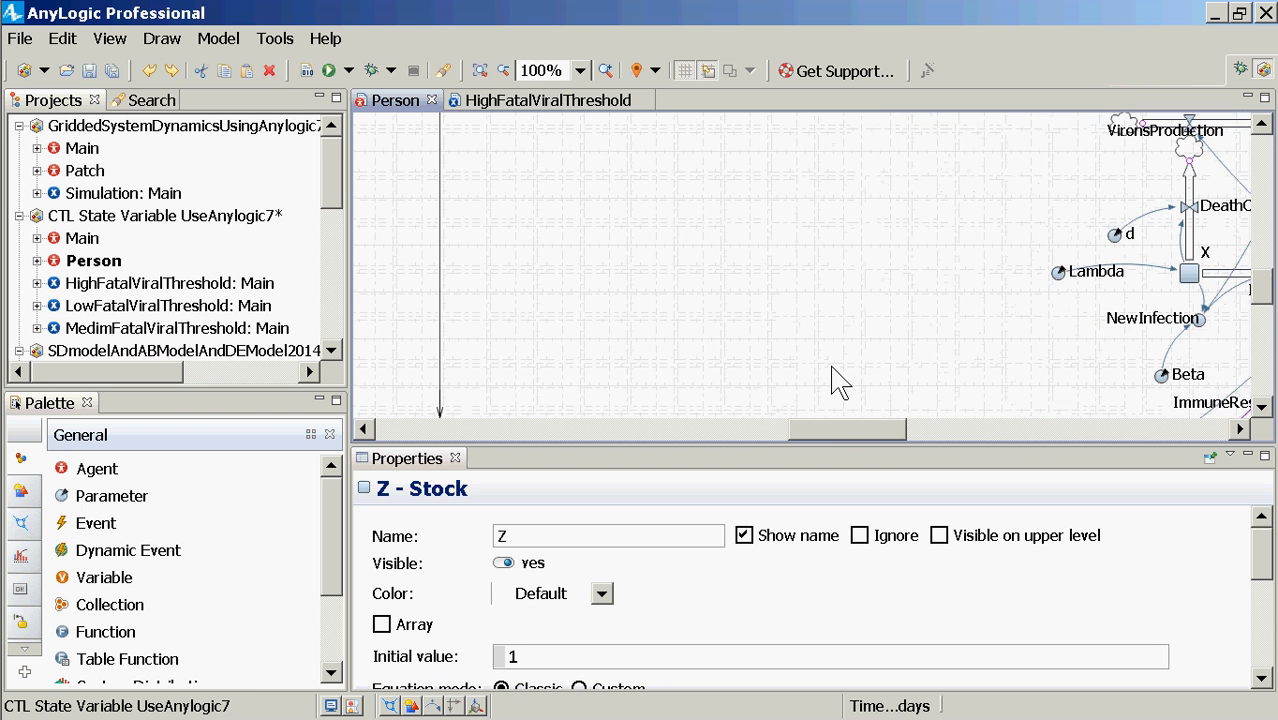
scroll(838, 380, up, 1)
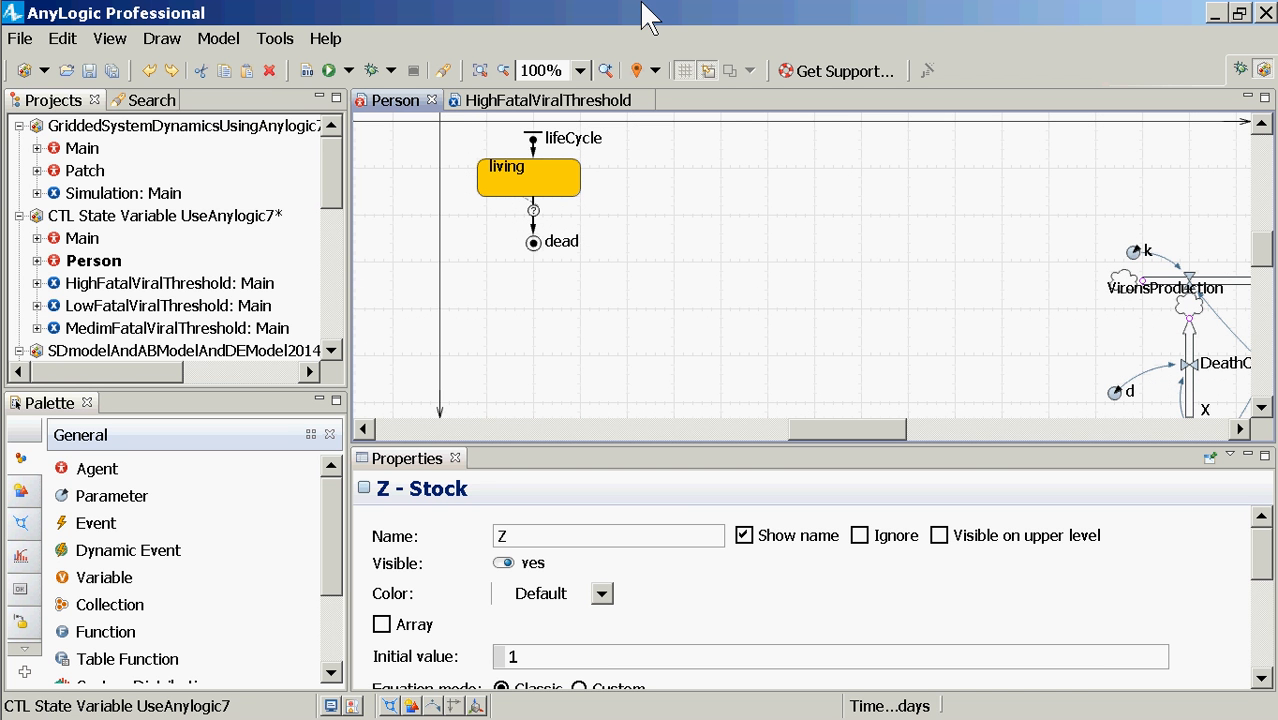
Open Main of the GriddedSystemDynamics model and select its patches population to examine the parameter settings.
double_click(81, 152)
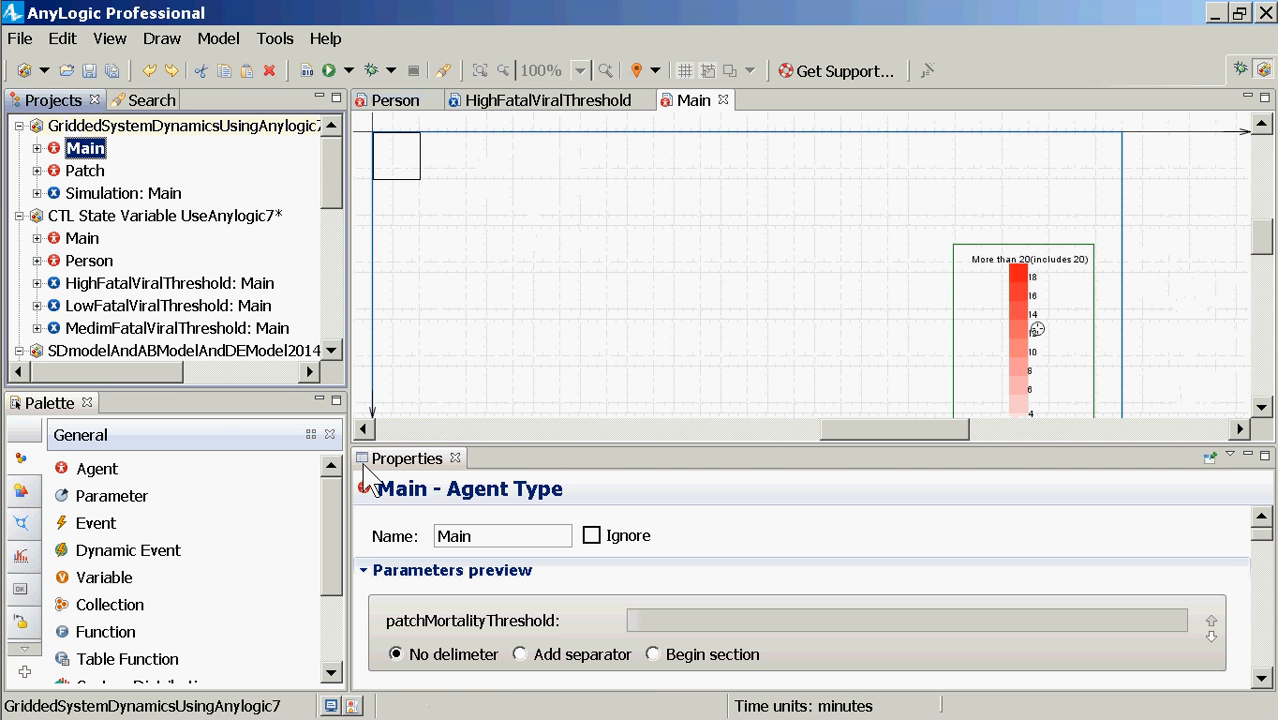
key(Right)
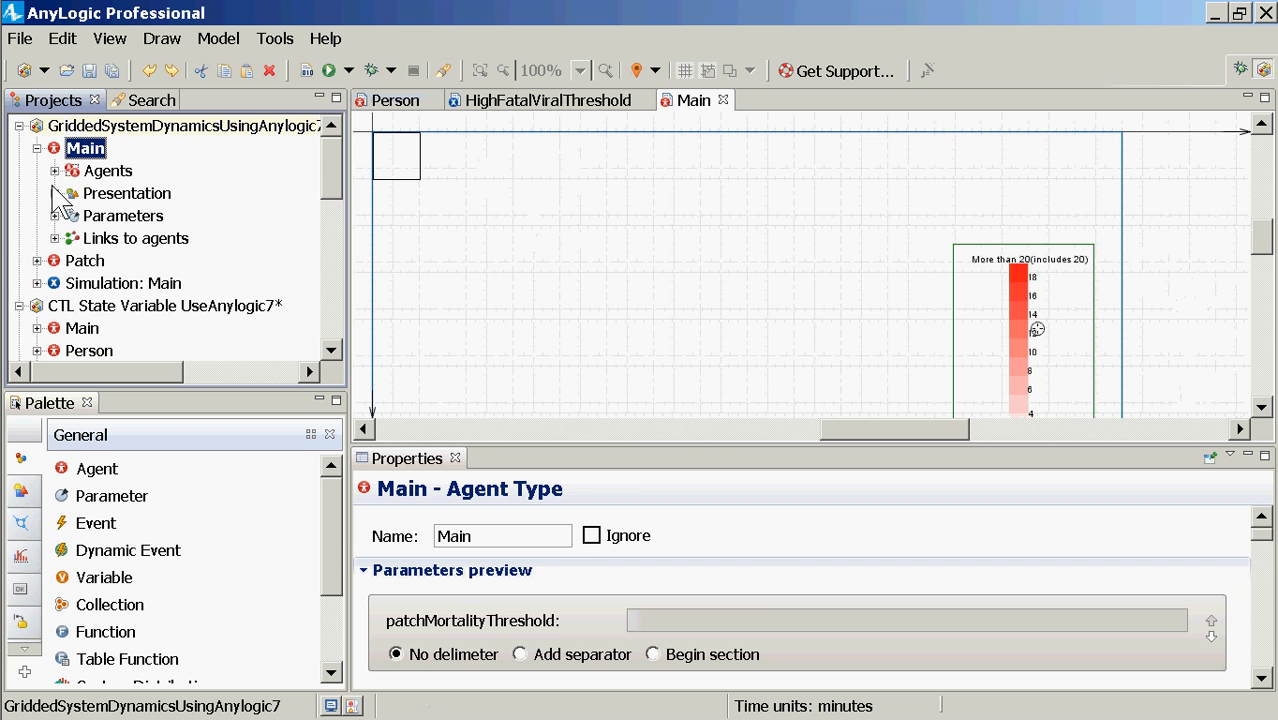
click(54, 171)
click(100, 193)
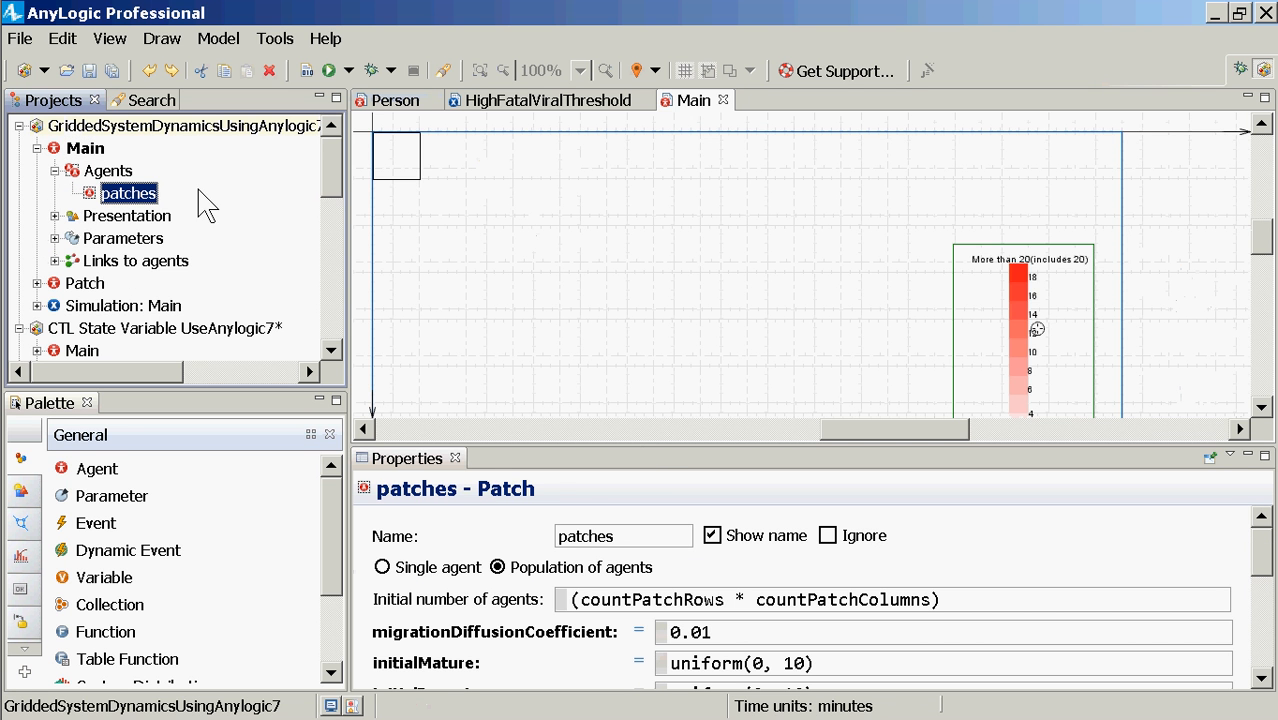
Expand Main of the CTL State Variable model and open its people population.
click(338, 295)
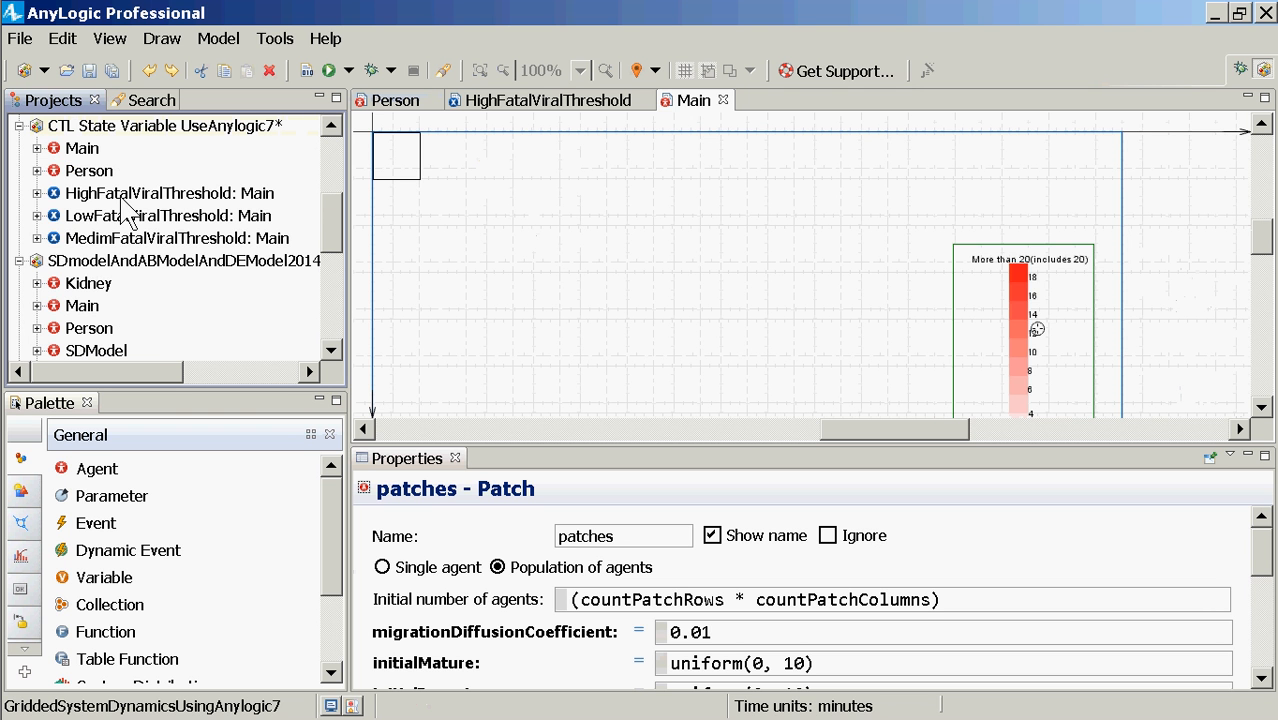
click(37, 148)
click(54, 171)
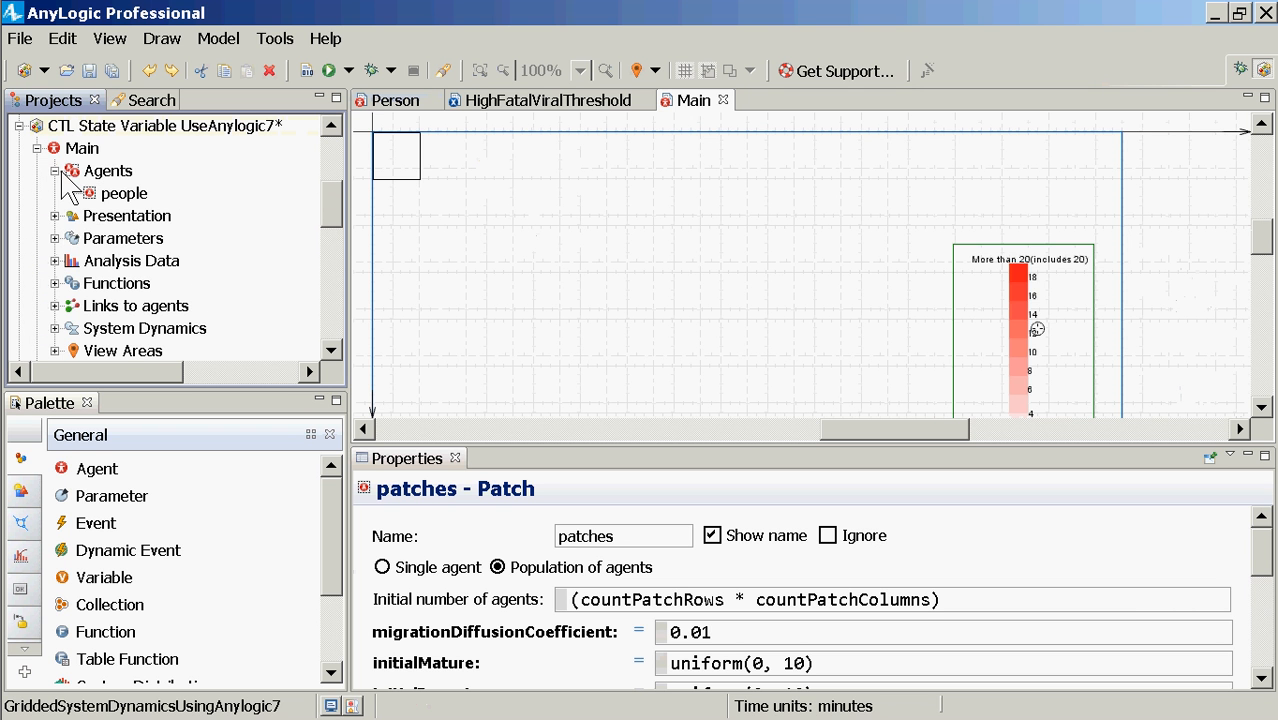
click(118, 193)
double_click(118, 193)
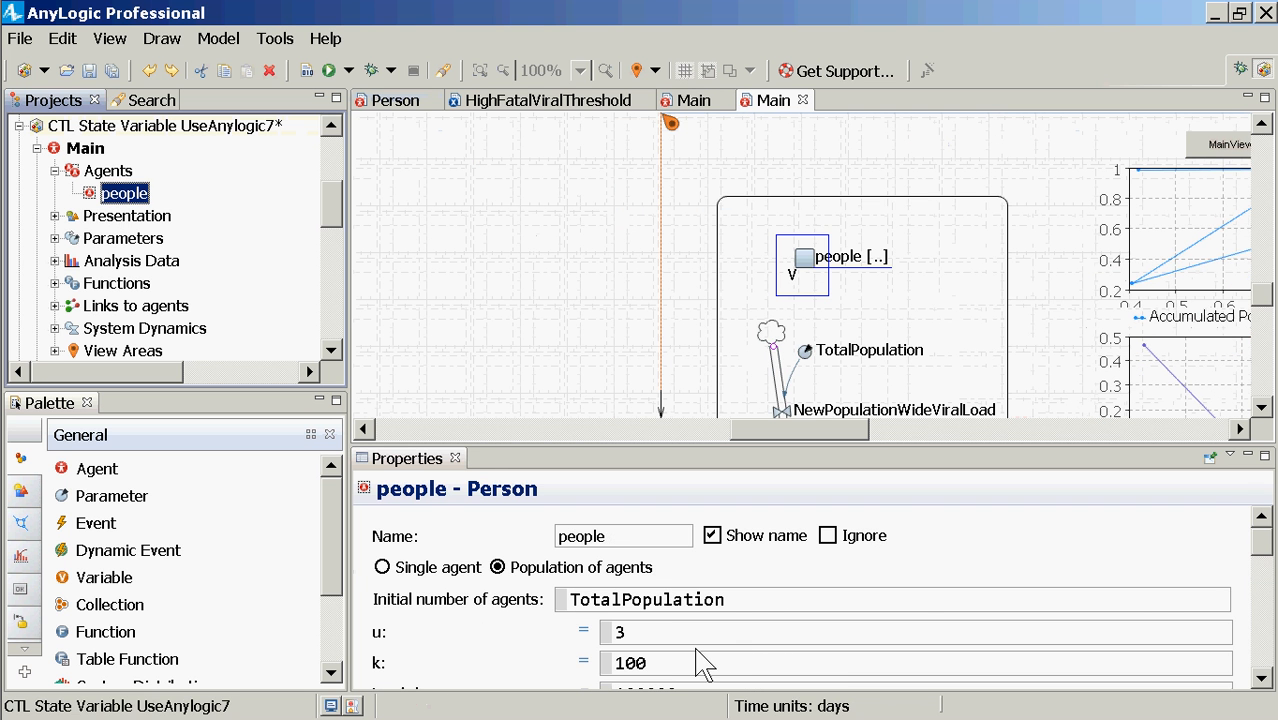
Examine the people population's parameter values, highlight the uniform expression for c, and enlarge the diagram area.
click(706, 640)
scroll(708, 647, down, 2)
scroll(706, 645, down, 2)
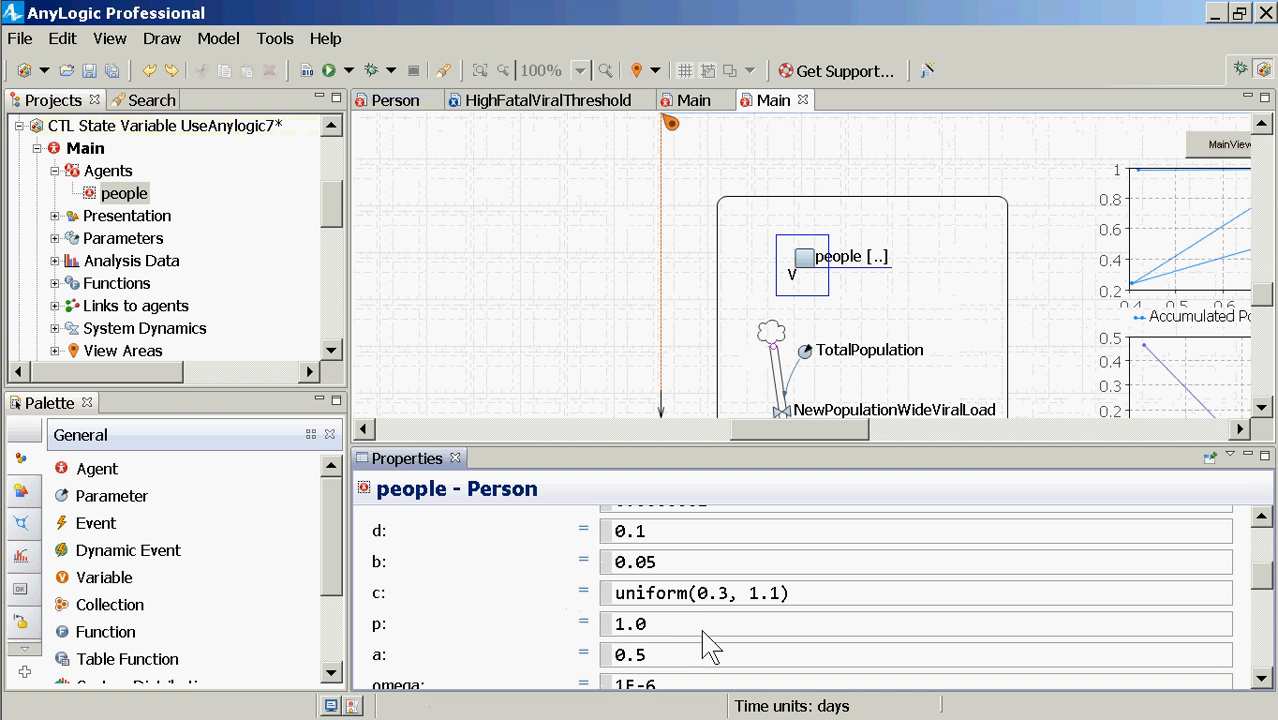
drag(806, 594, 508, 633)
click(703, 597)
drag(749, 594, 759, 594)
drag(771, 460, 765, 522)
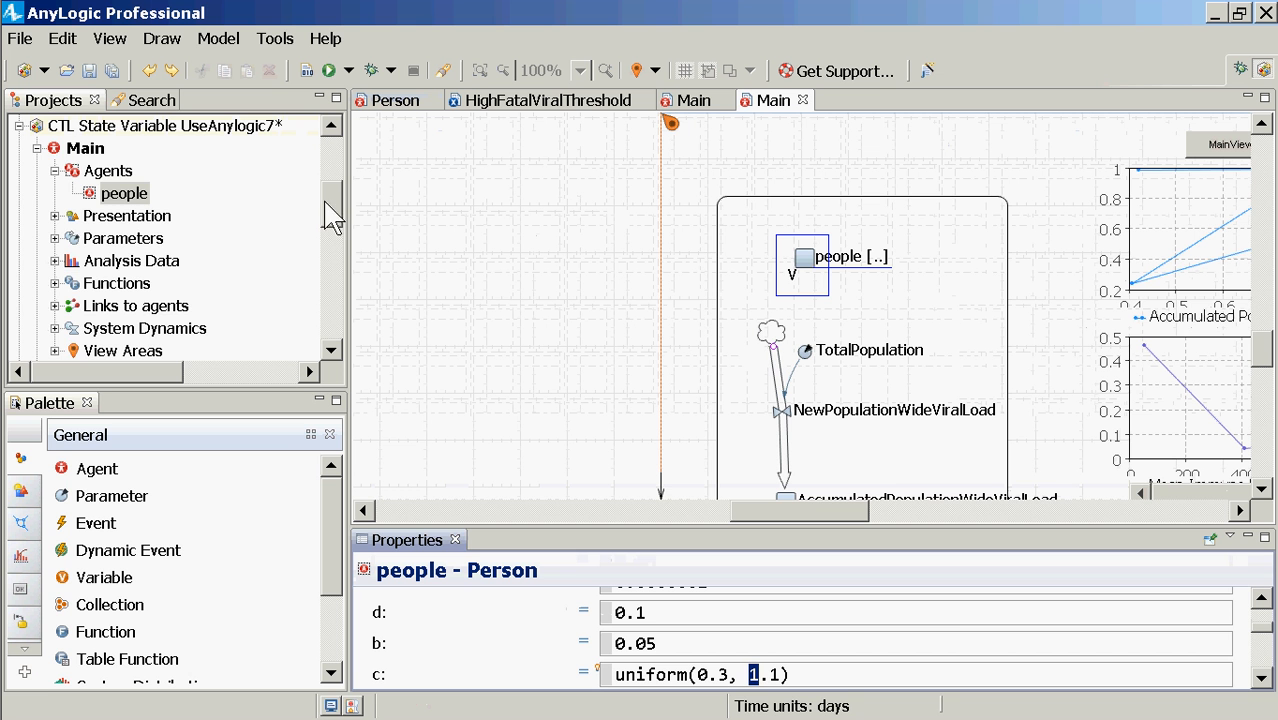
Reopen the CTL State Variable model's Person diagram to examine the lifeCycle statechart.
mouse_move(333, 215)
mouse_down()
mouse_move(322, 262)
mouse_move(328, 205)
mouse_move(320, 235)
mouse_up()
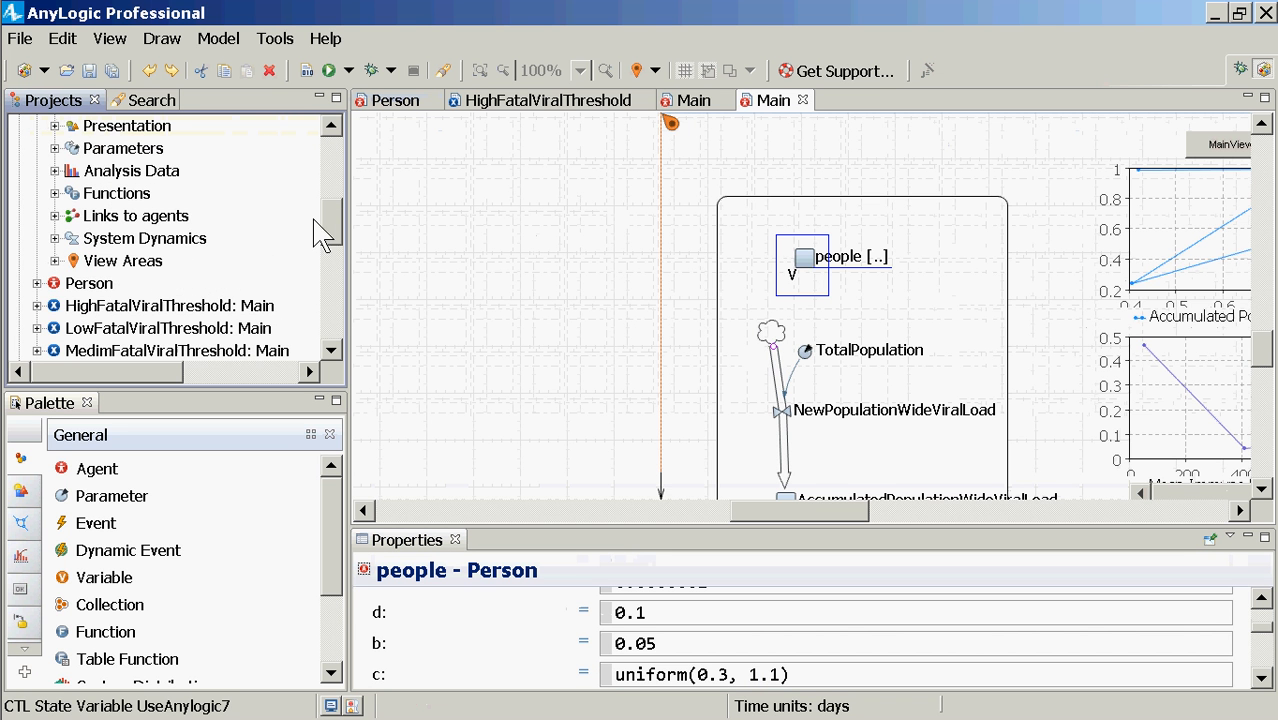
double_click(70, 286)
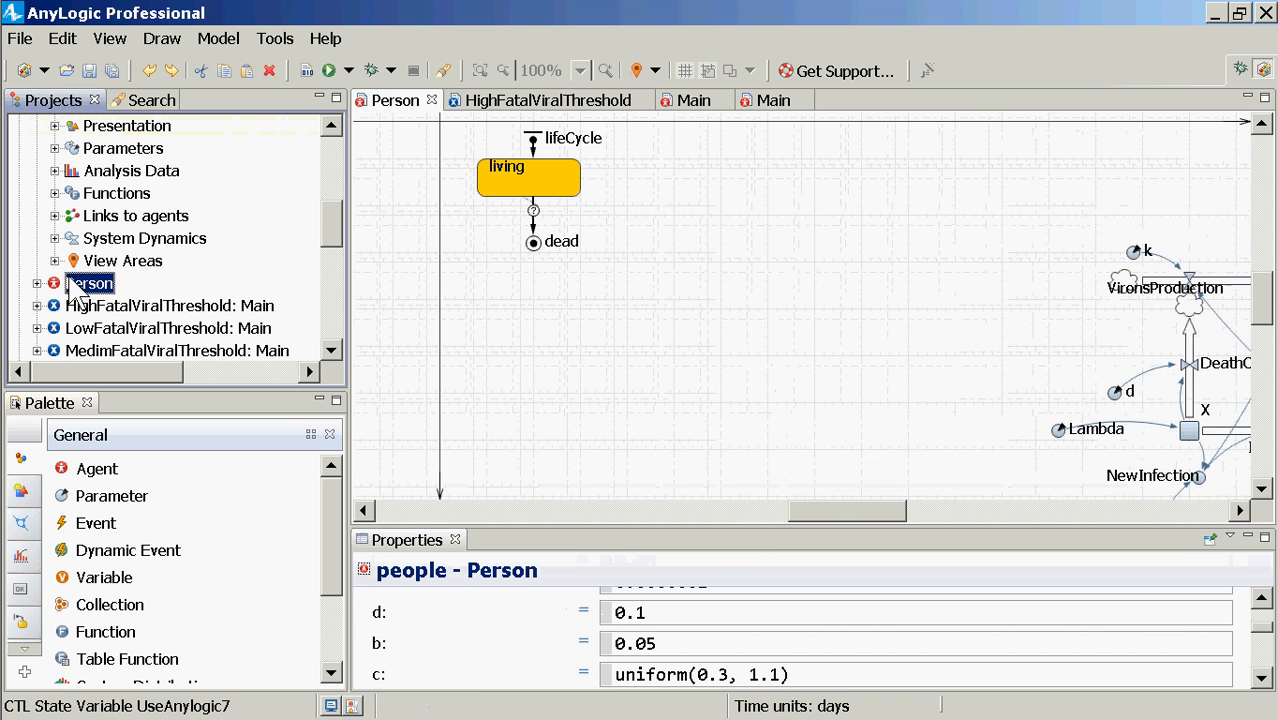
click(497, 222)
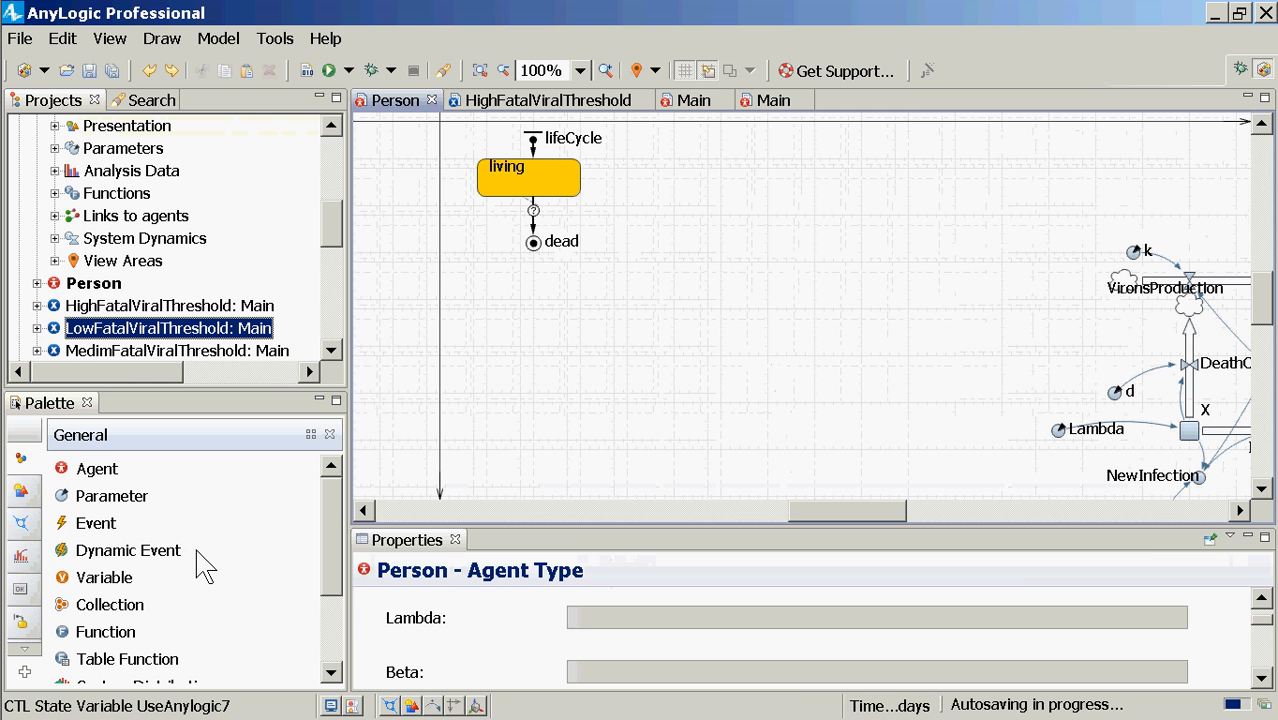
Run the LowFatalViralThreshold experiment in its Main view, watch the network until the simulation finishes, and close the simulation window.
click(184, 604)
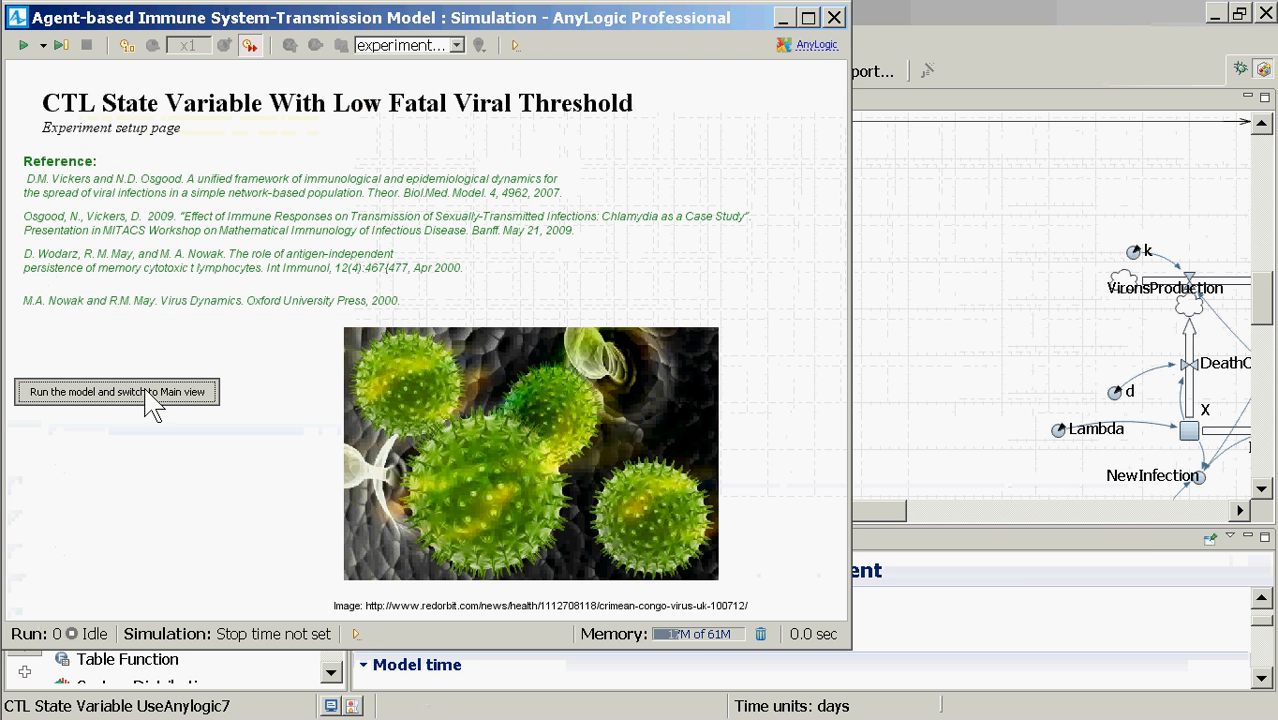
click(150, 395)
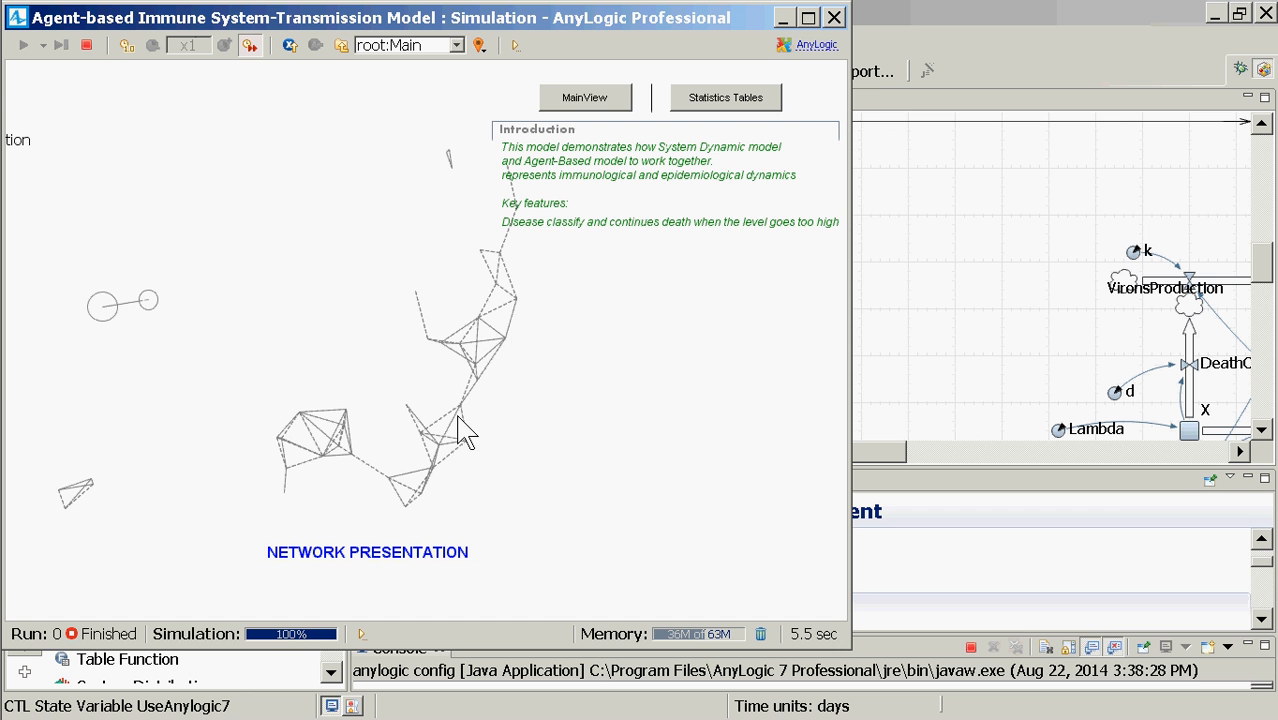
click(835, 17)
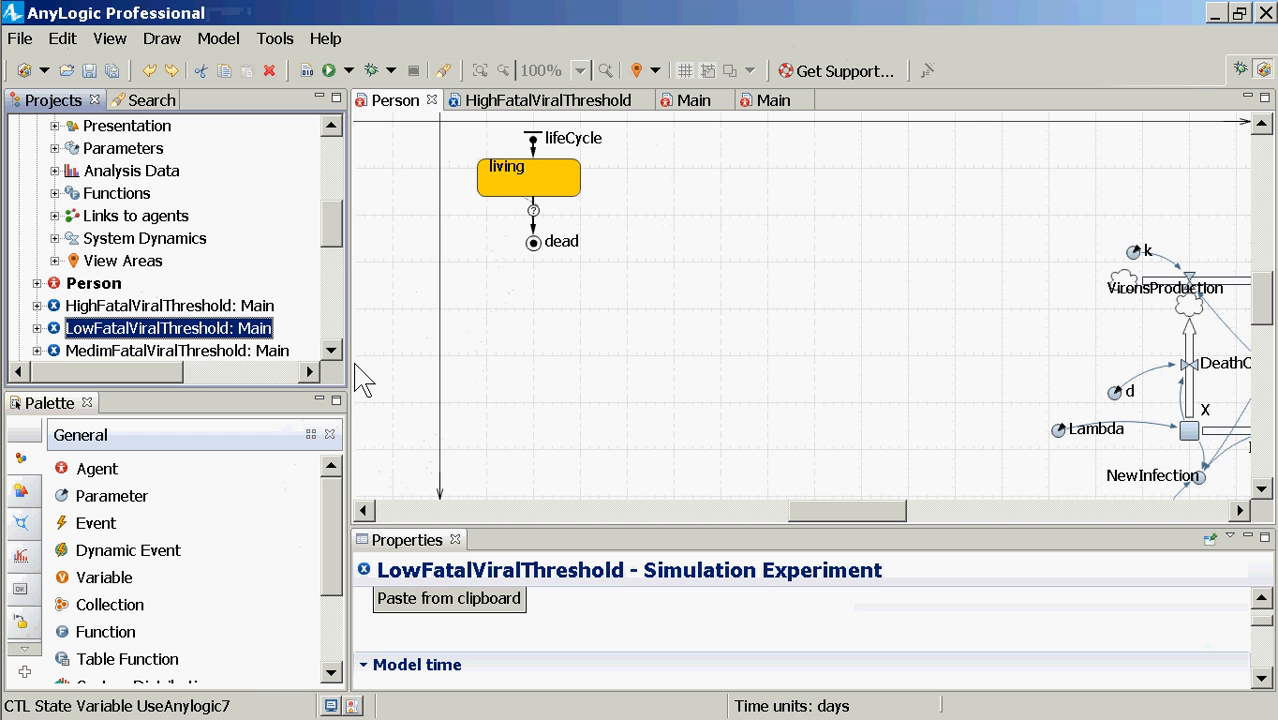
Launch the LowFatalViralThreshold experiment again and start the model in its Main view.
right_click(234, 326)
click(283, 603)
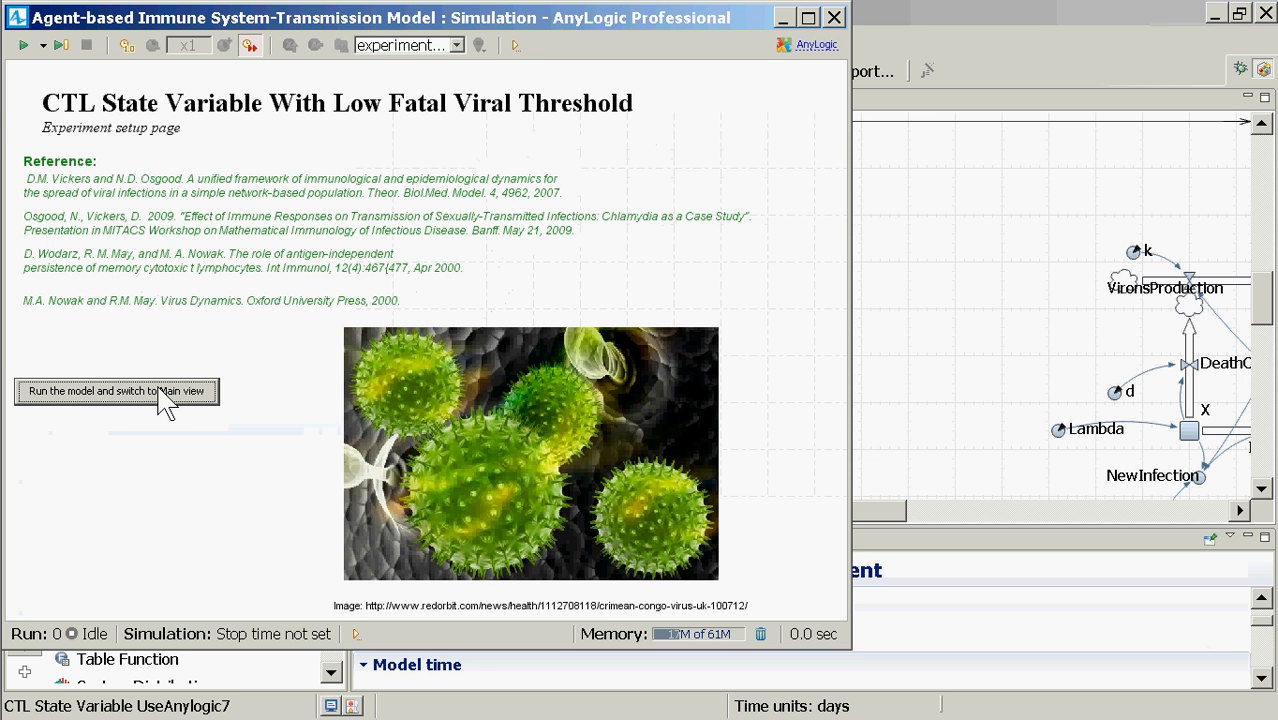
click(158, 391)
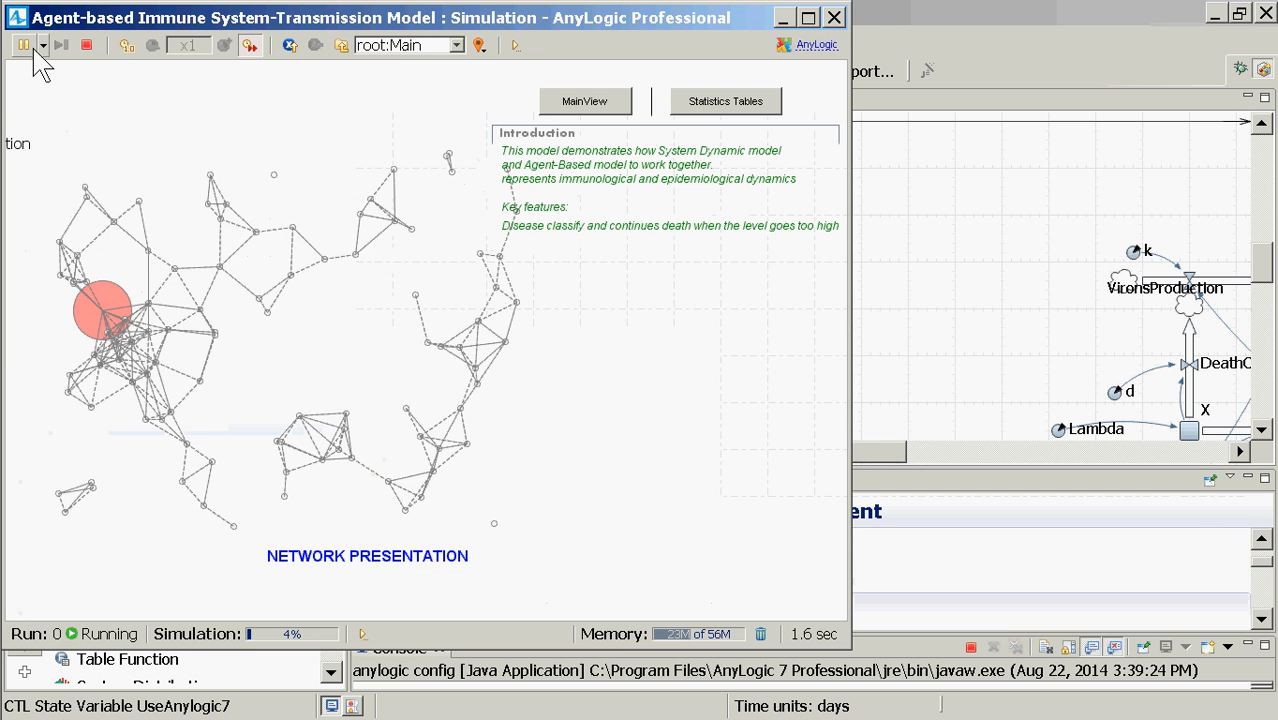
Pause the running simulation and switch the view from Main to the first agent of the people population.
click(24, 45)
click(457, 46)
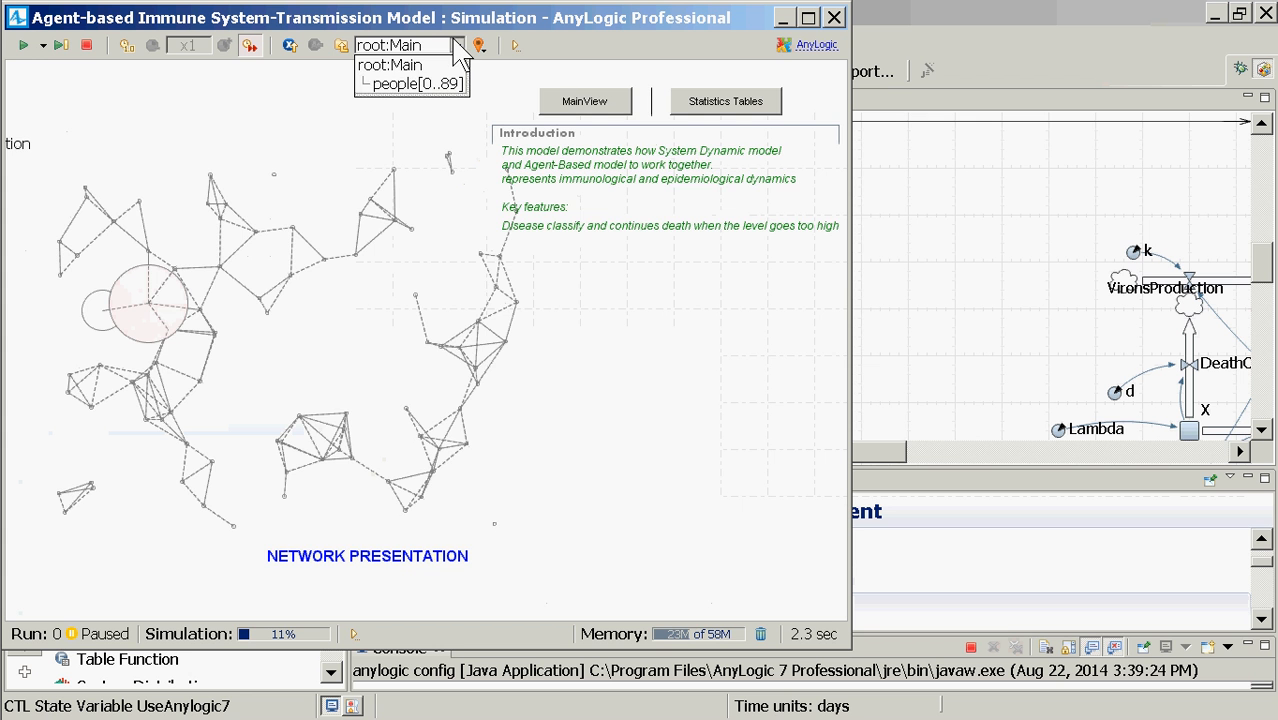
click(418, 84)
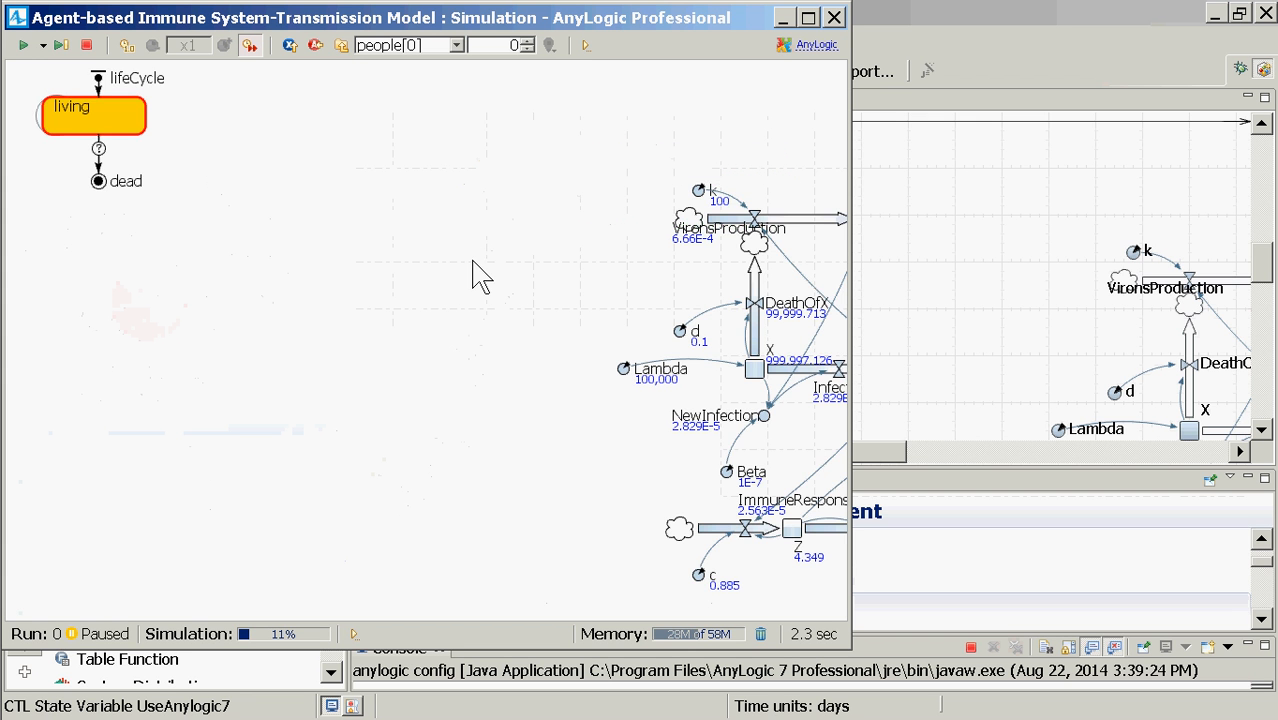
Step through the individual people agents up to index 37, examining their connections and lifeCycle states, and close the simulation window.
click(524, 41)
click(524, 42)
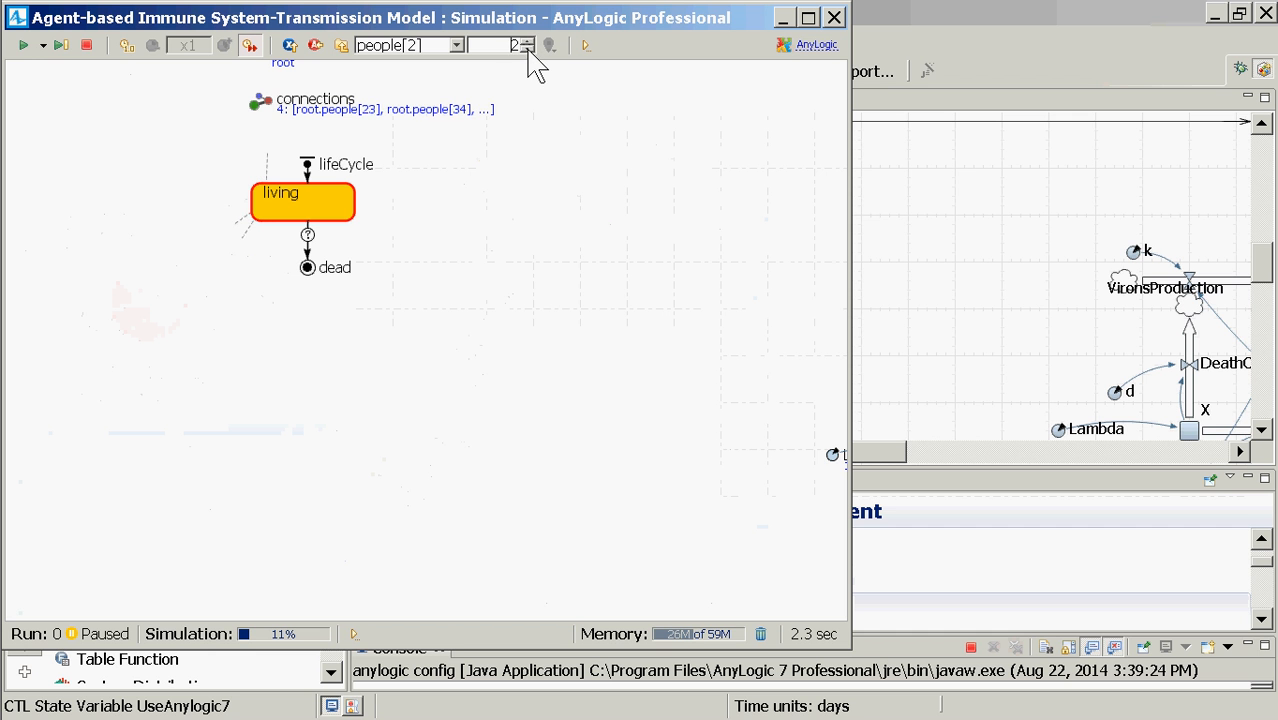
click(525, 41)
click(527, 49)
click(527, 49)
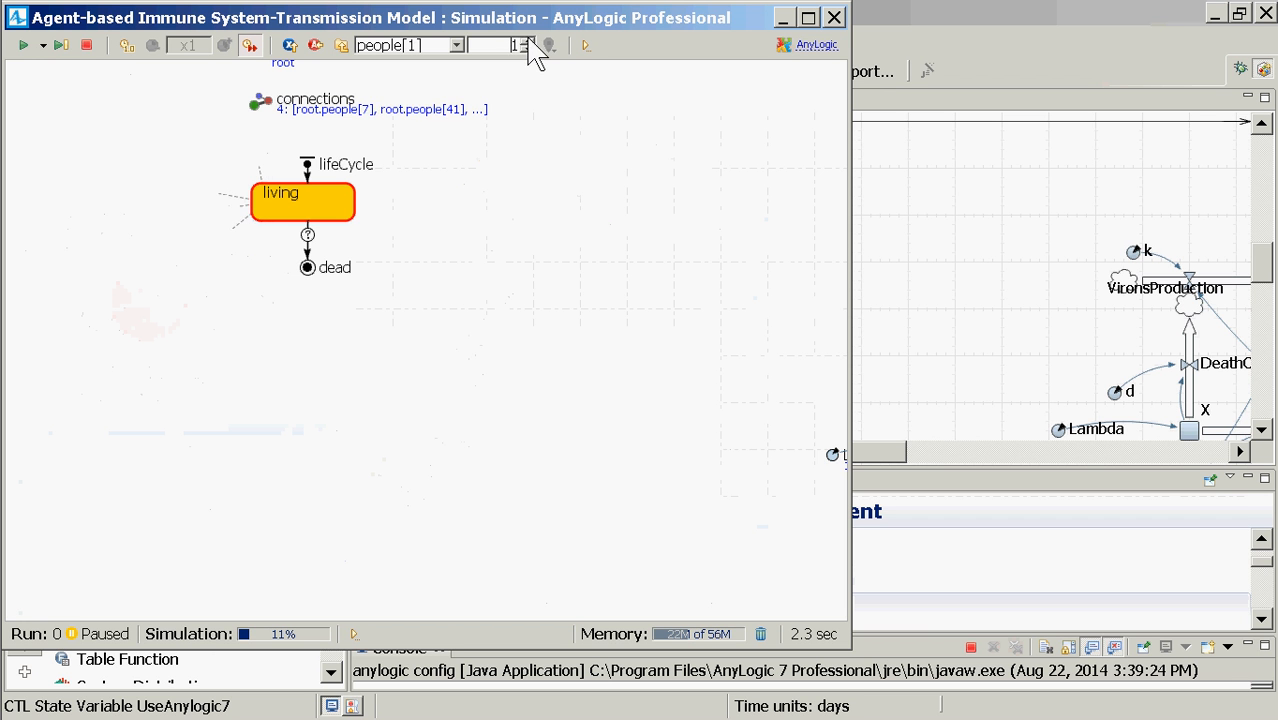
click(527, 41)
click(527, 41)
click(527, 41)
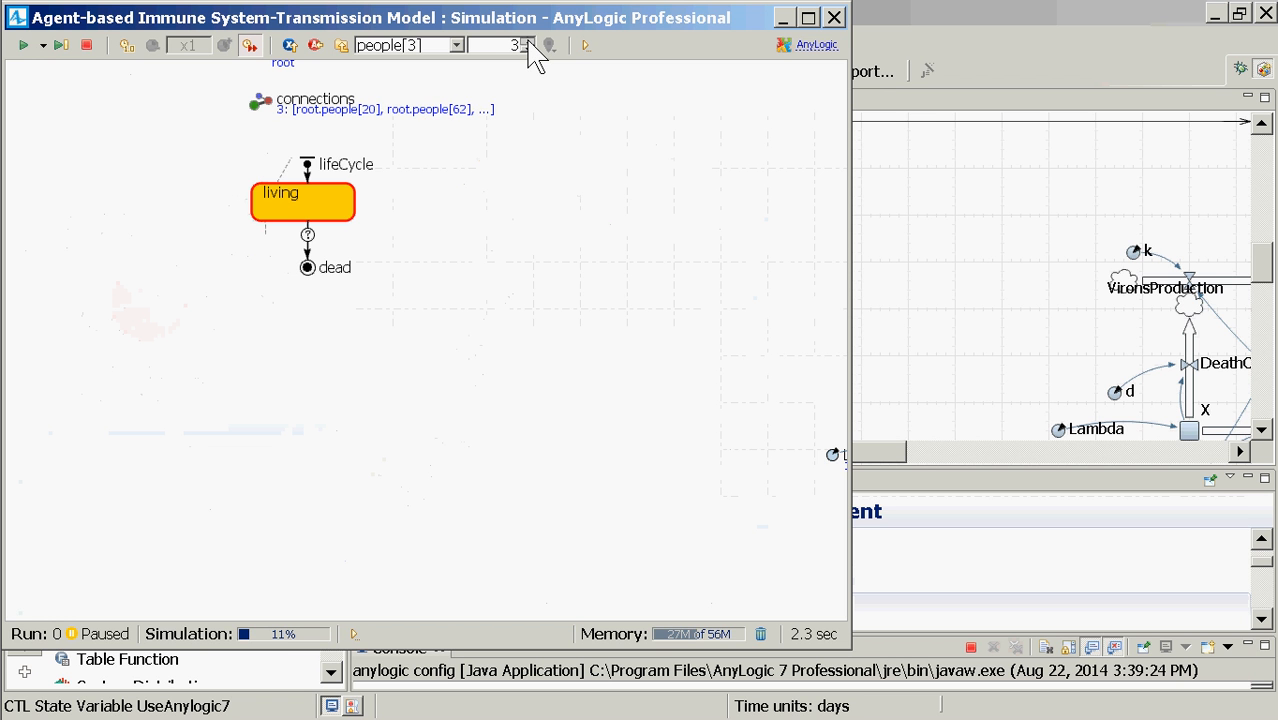
click(527, 41)
click(527, 41)
click(527, 41)
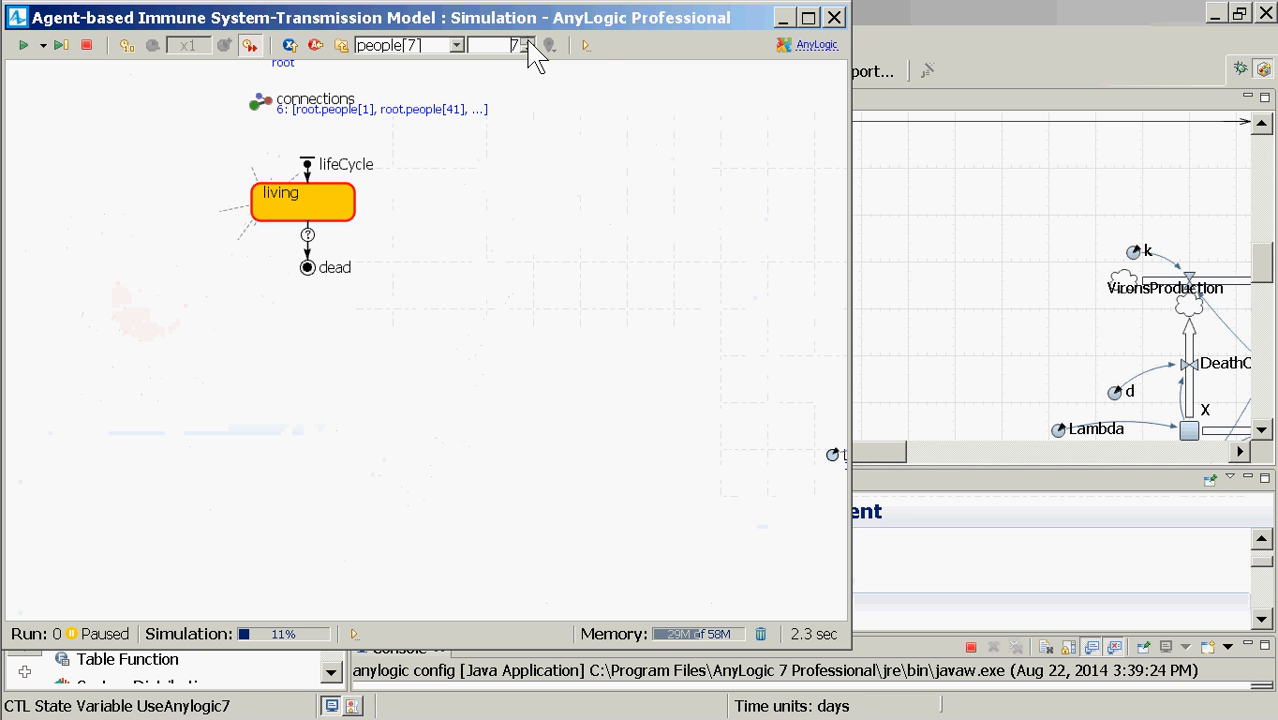
click(527, 41)
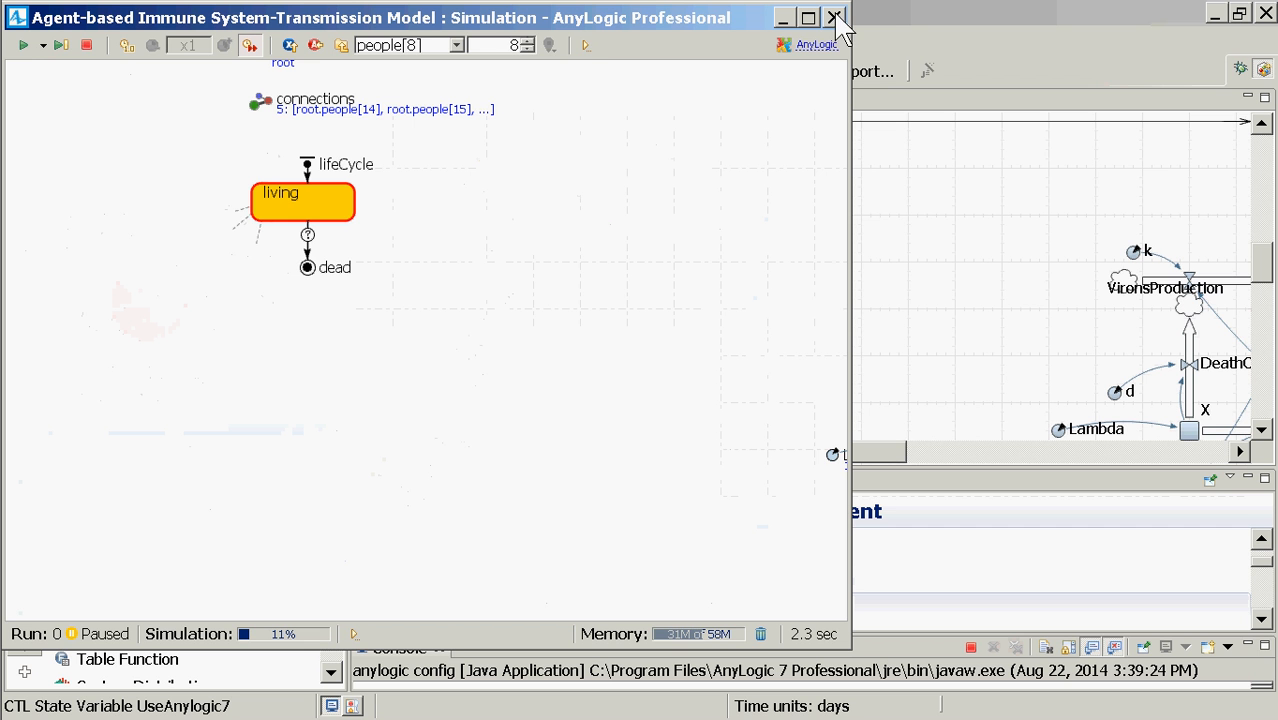
click(527, 42)
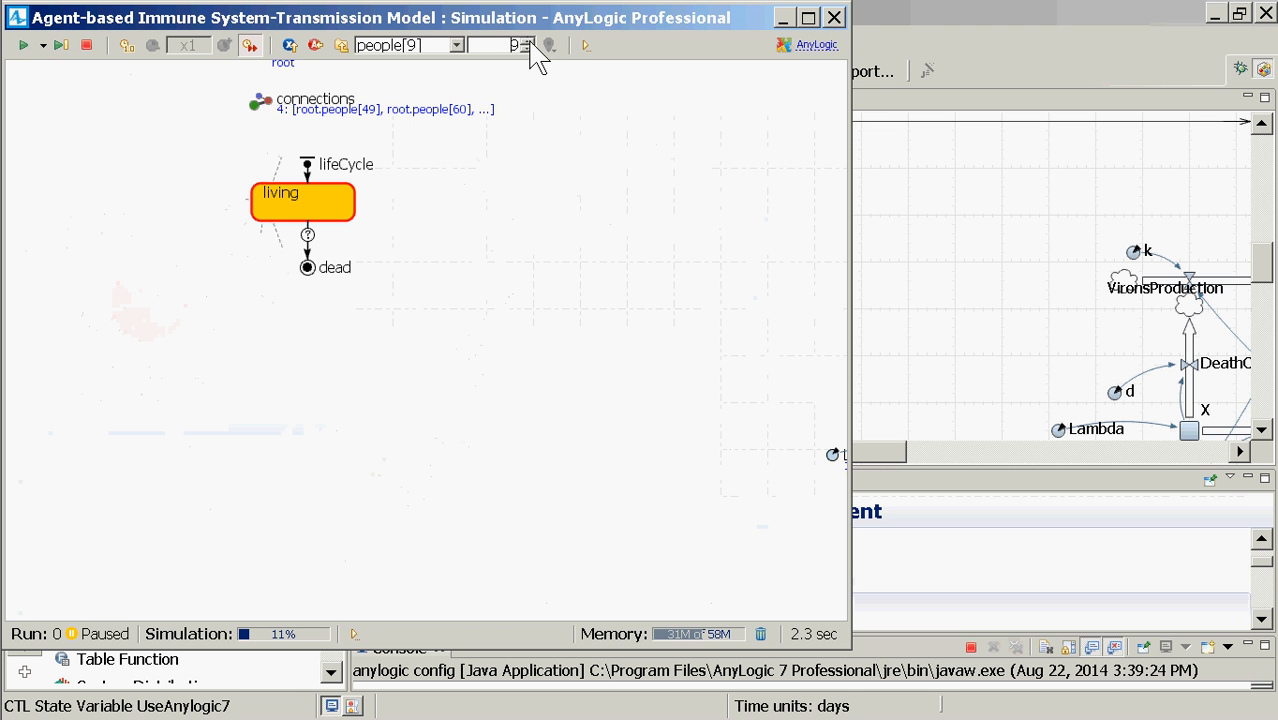
click(527, 41)
click(527, 41)
click(527, 41)
click(527, 41)
click(527, 41)
click(527, 41)
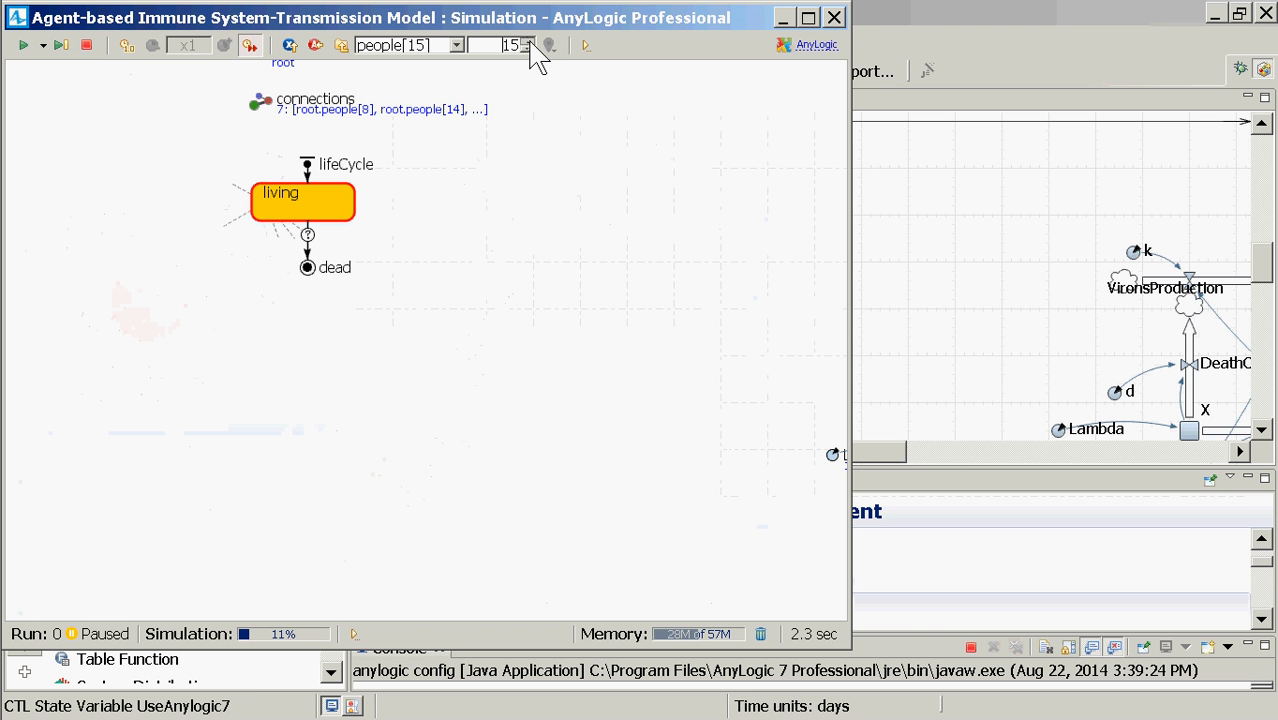
click(527, 41)
click(527, 41)
click(527, 41)
click(527, 41)
click(527, 41)
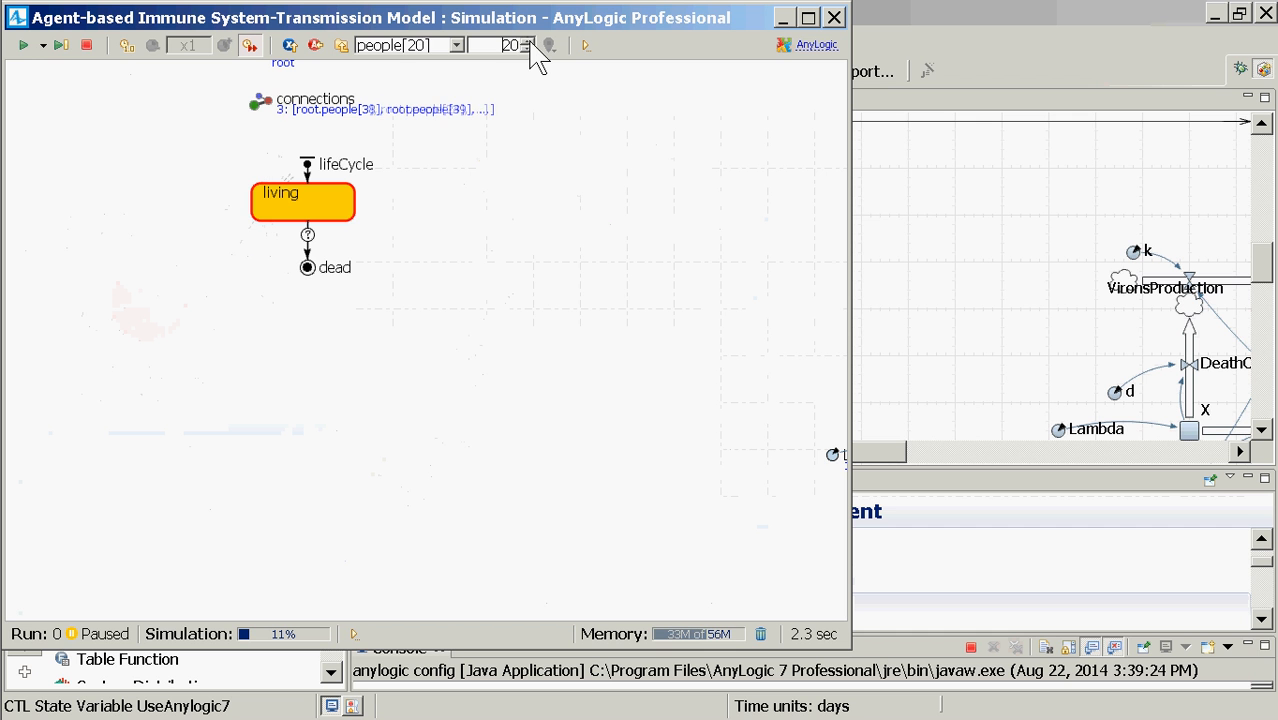
click(527, 41)
click(527, 41)
click(527, 41)
click(527, 41)
click(527, 41)
click(527, 41)
click(527, 41)
click(527, 41)
click(528, 42)
click(528, 42)
click(528, 42)
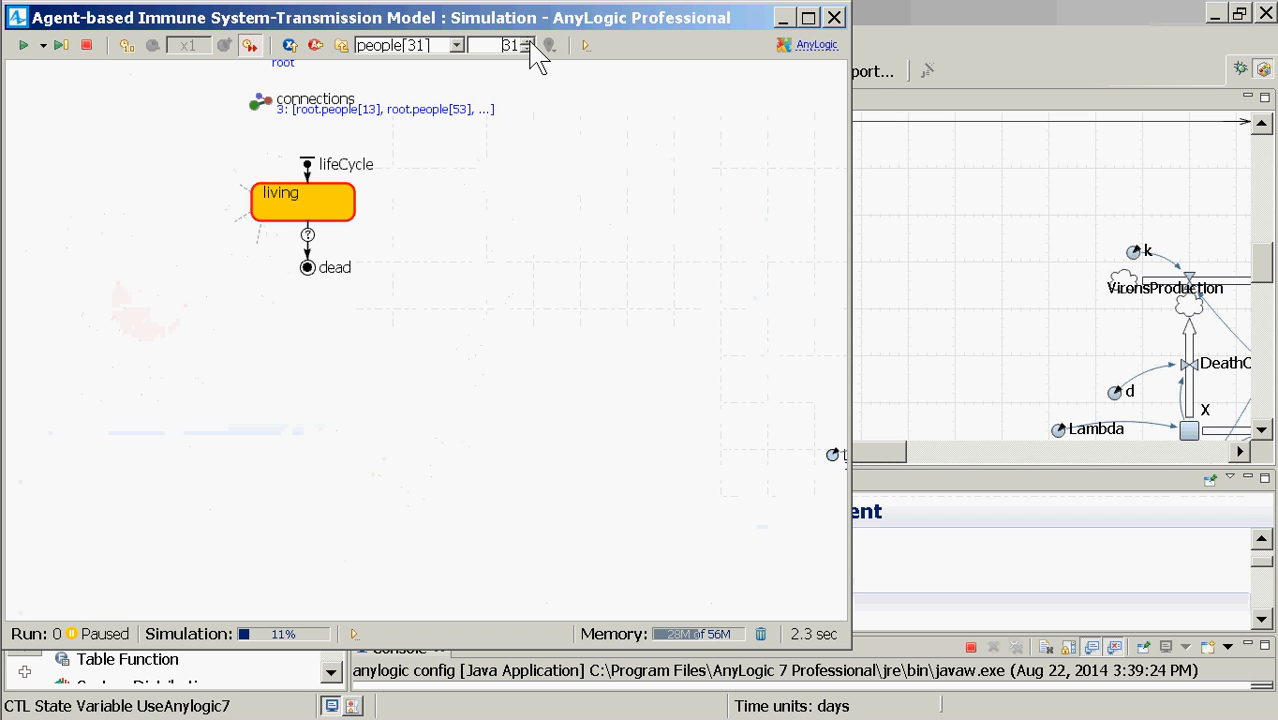
click(528, 42)
click(528, 42)
click(527, 41)
click(527, 41)
click(527, 41)
click(527, 41)
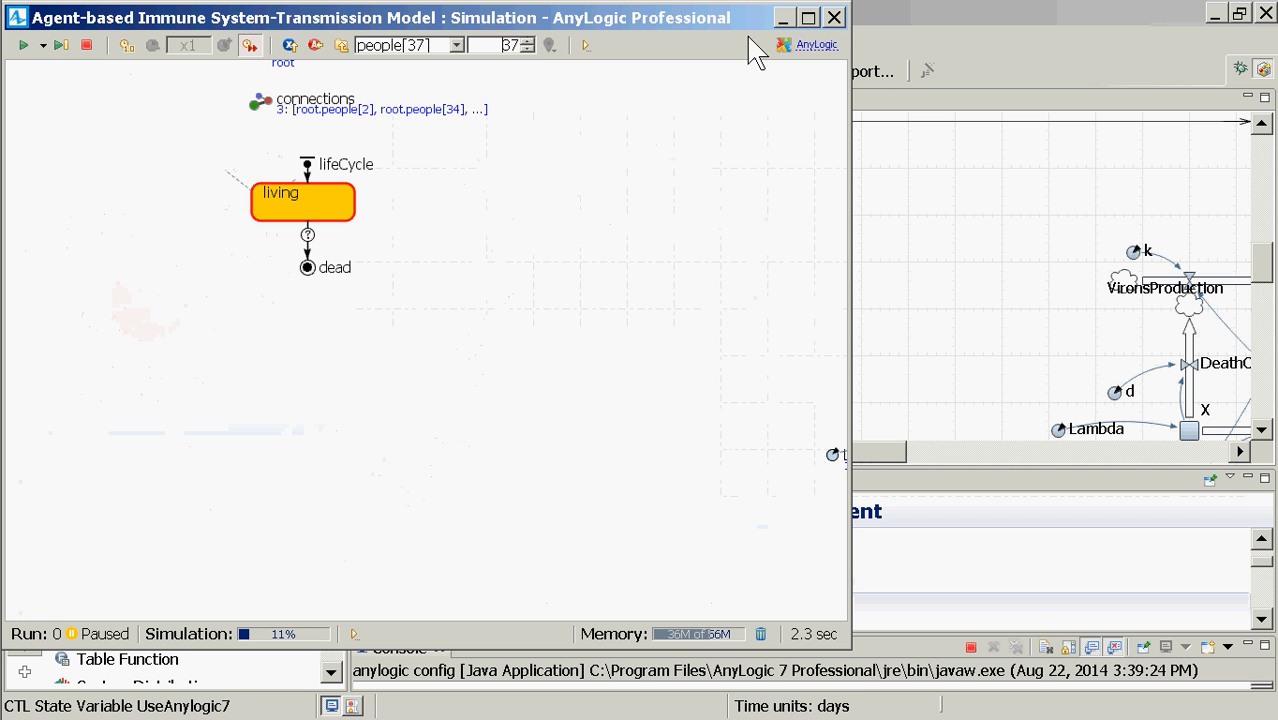
click(834, 17)
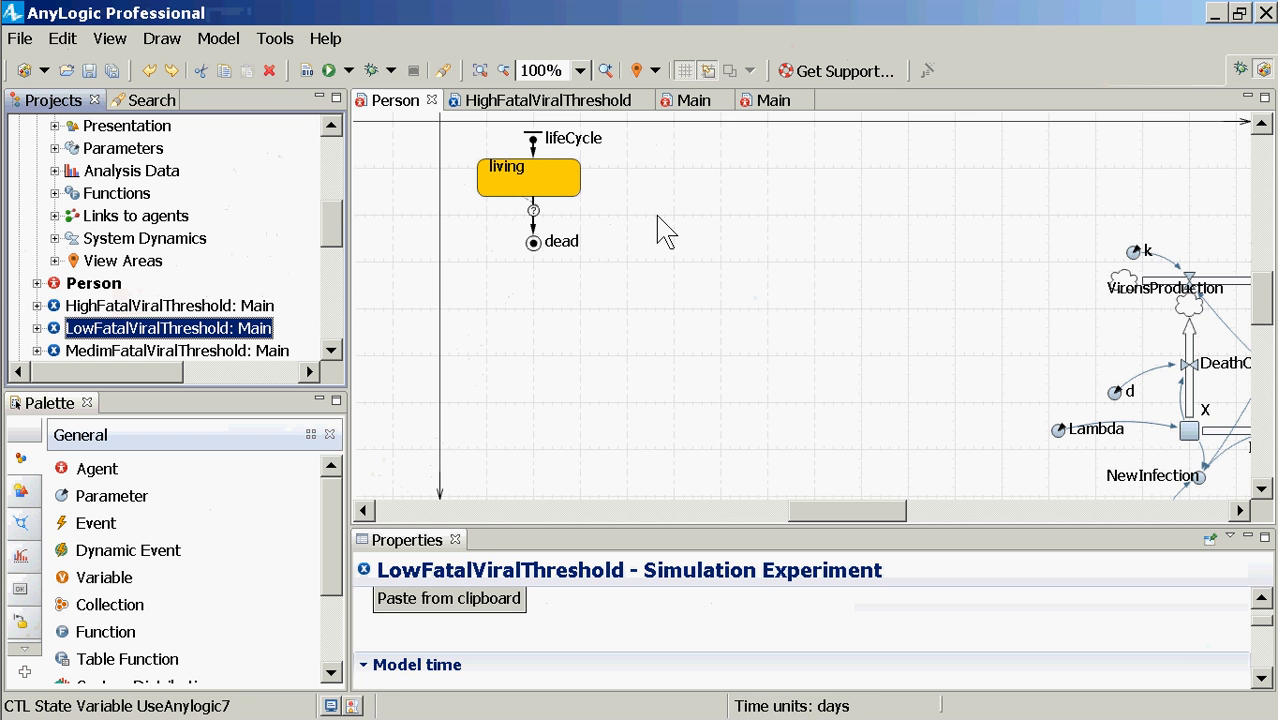
Move the living state aside in the Person diagram and reposition the dashed line and oval at the origin.
click(553, 183)
drag(553, 183, 698, 190)
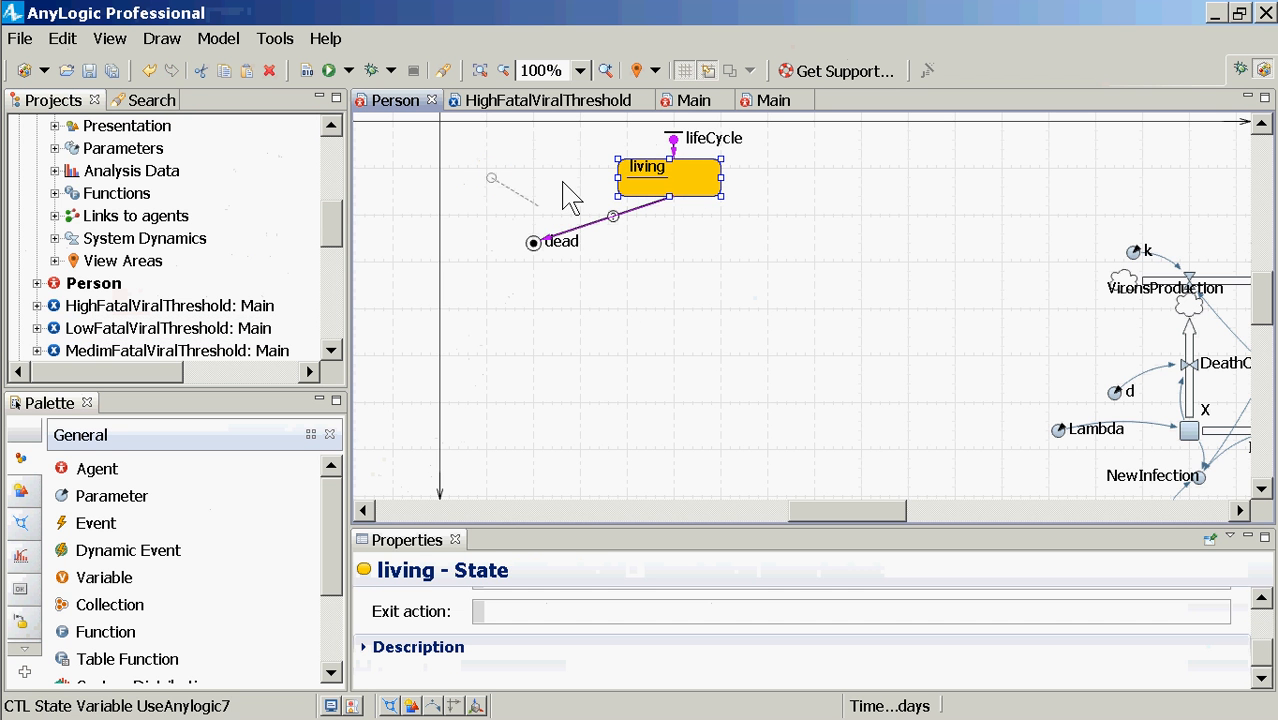
click(497, 190)
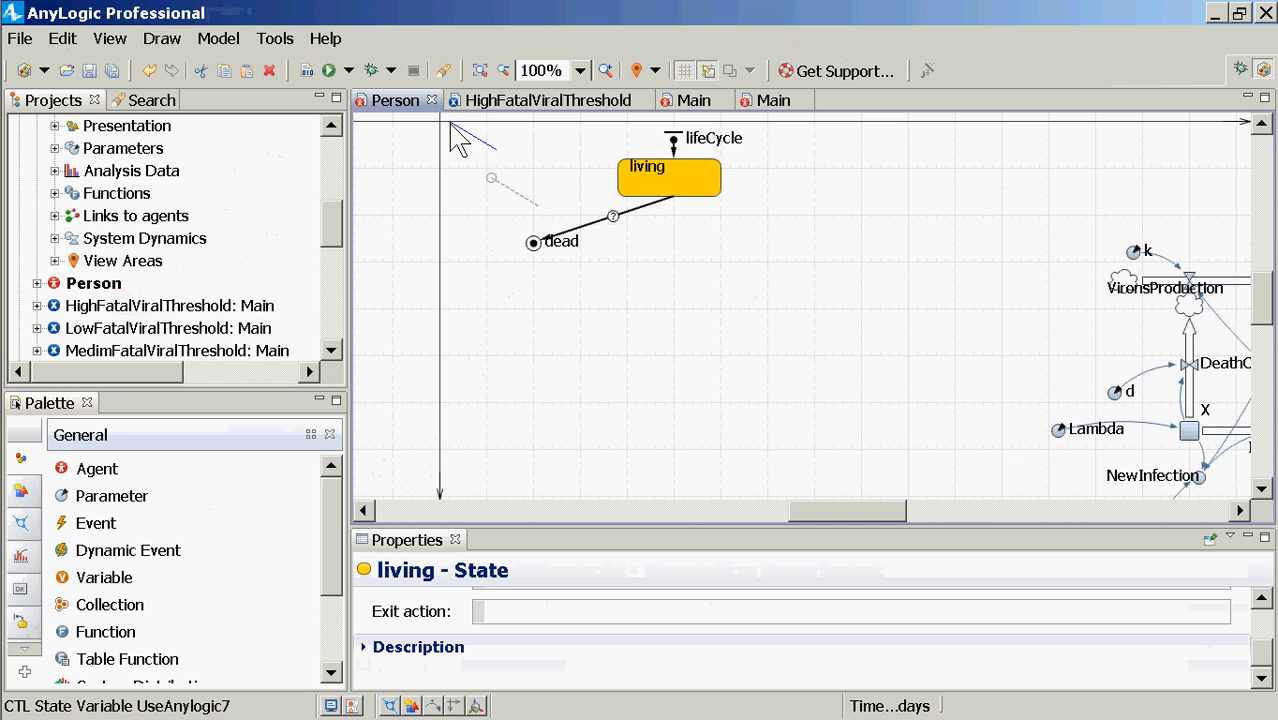
drag(445, 126, 445, 126)
drag(493, 182, 442, 126)
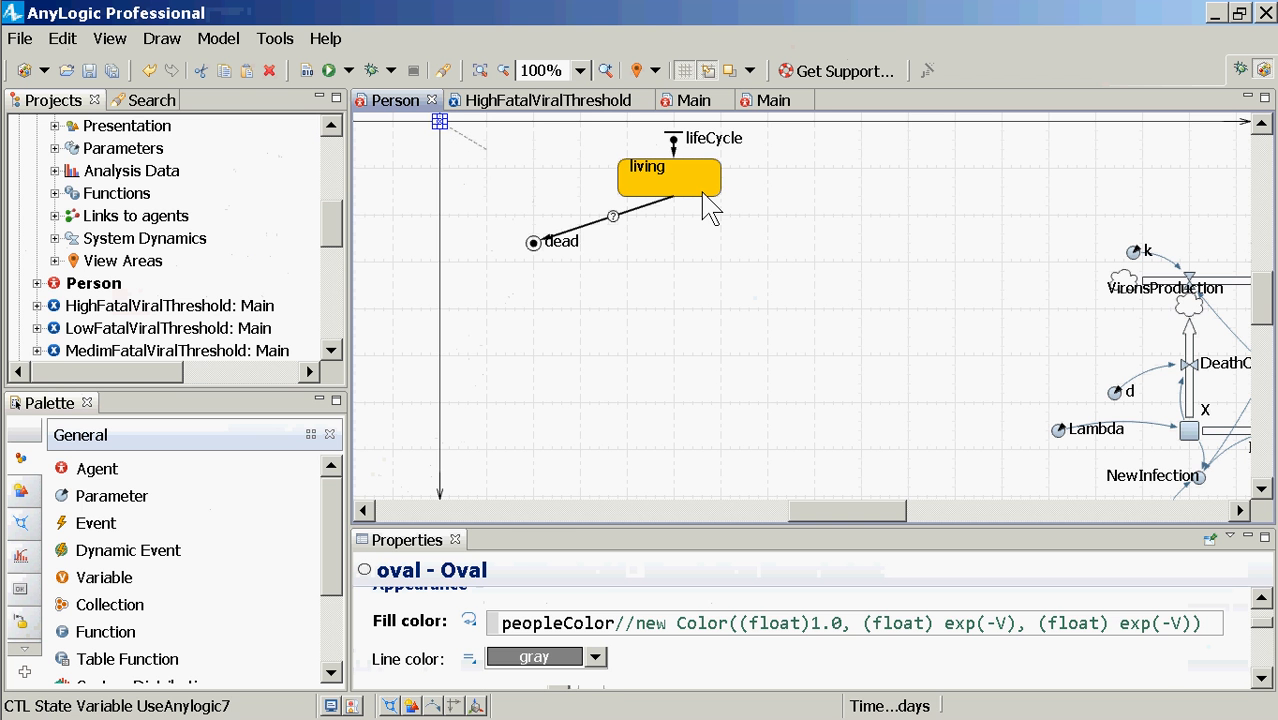
Move the living state back beside the vertical axis, align the dead final state beneath it, and save the model.
drag(703, 193, 573, 196)
drag(553, 244, 569, 250)
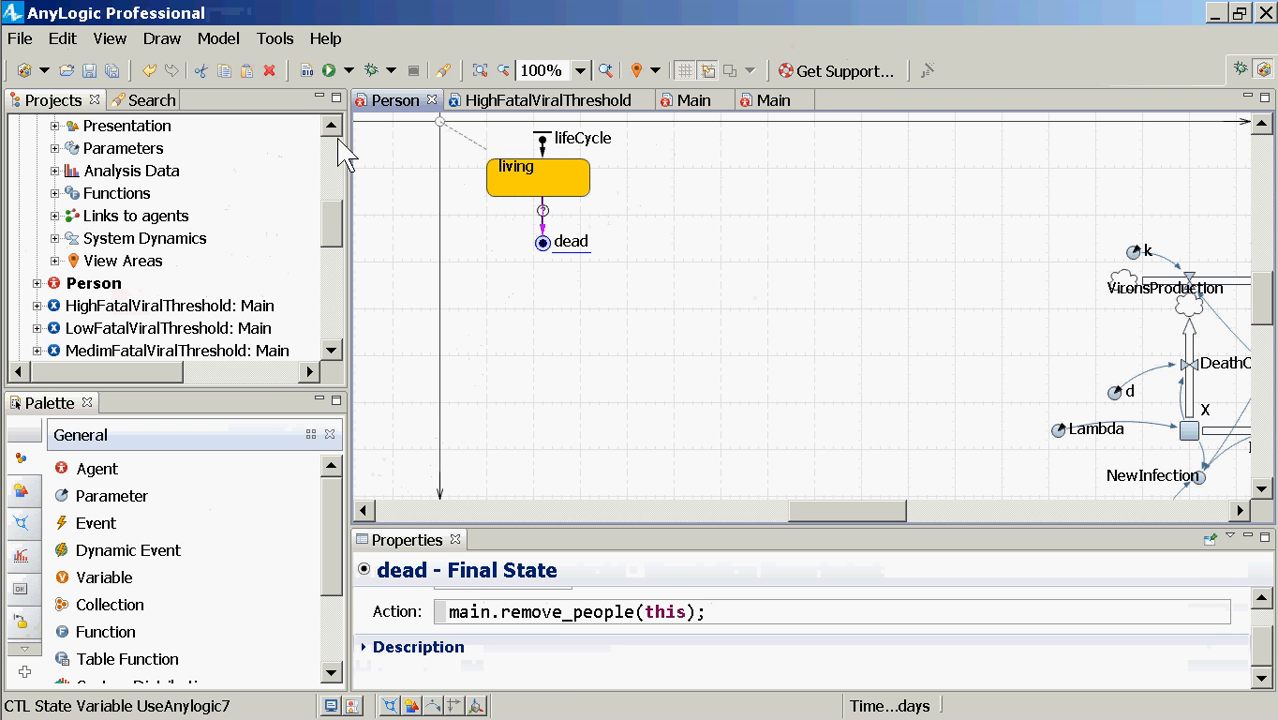
key(ctrl+s)
Examine the dashed line's dX and dY expressions and its Advanced replication setting in enlarged properties, and highlight the dX expression.
click(455, 133)
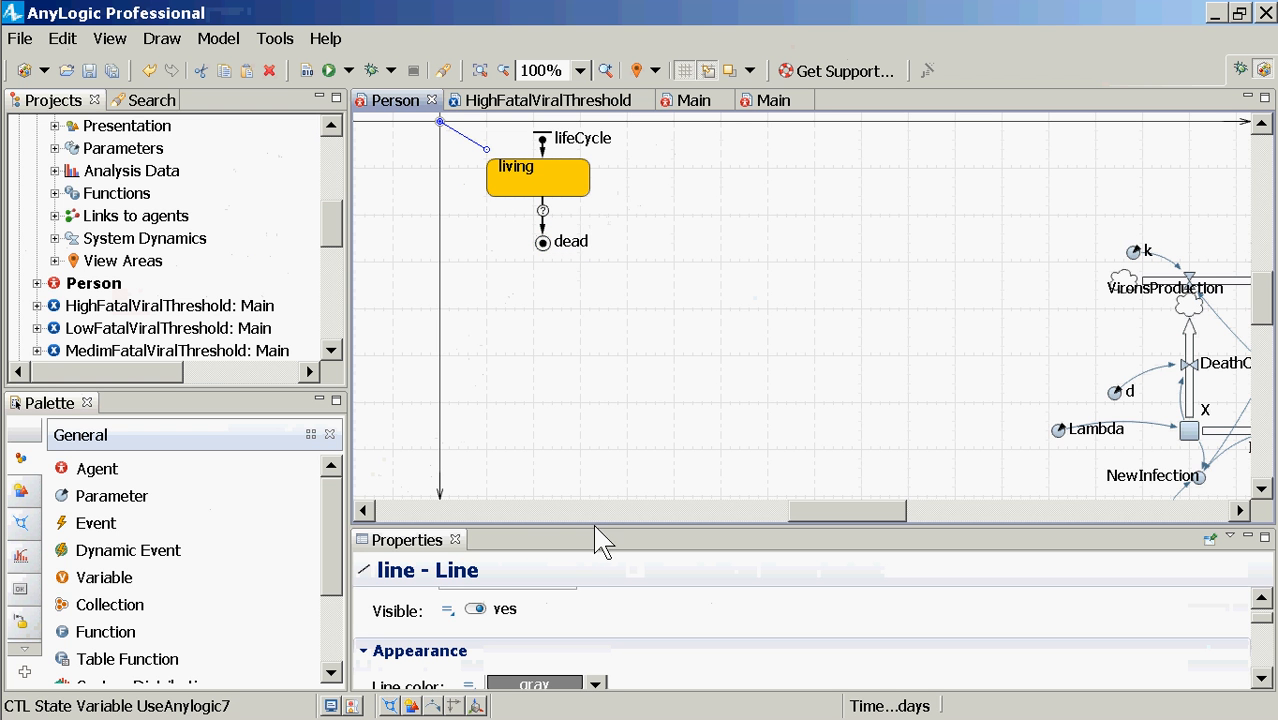
drag(598, 525, 636, 185)
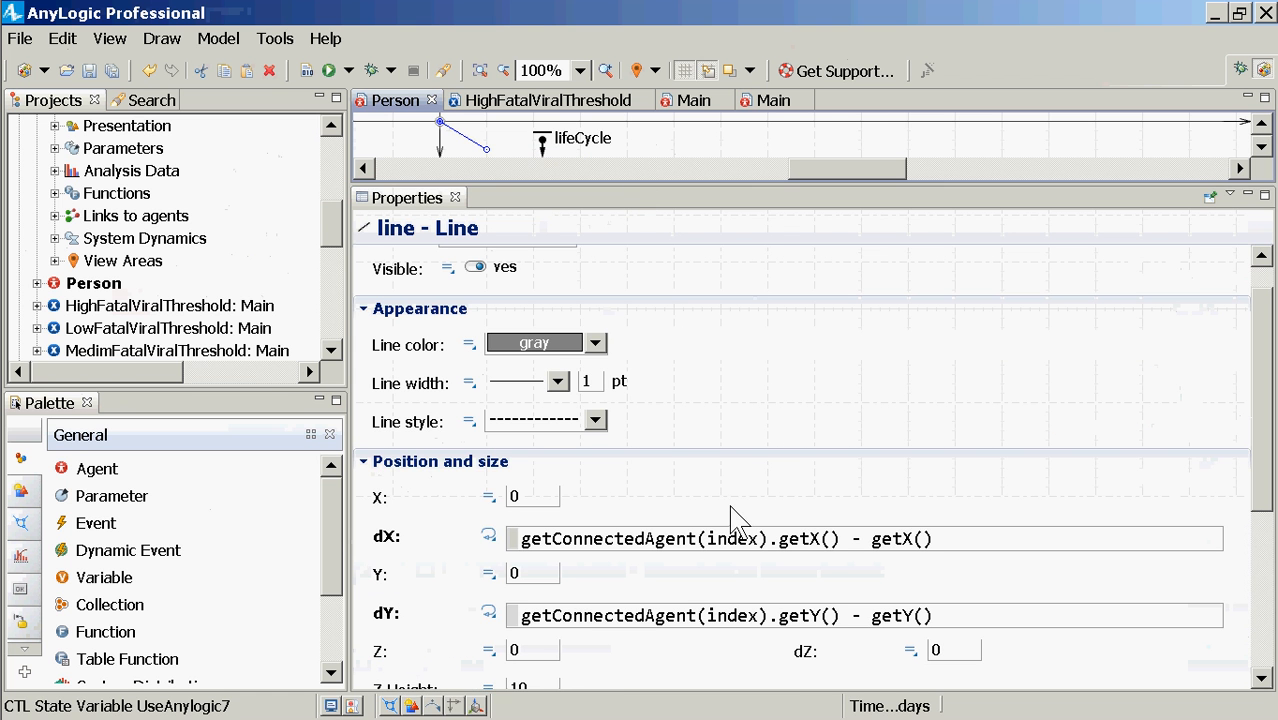
click(731, 540)
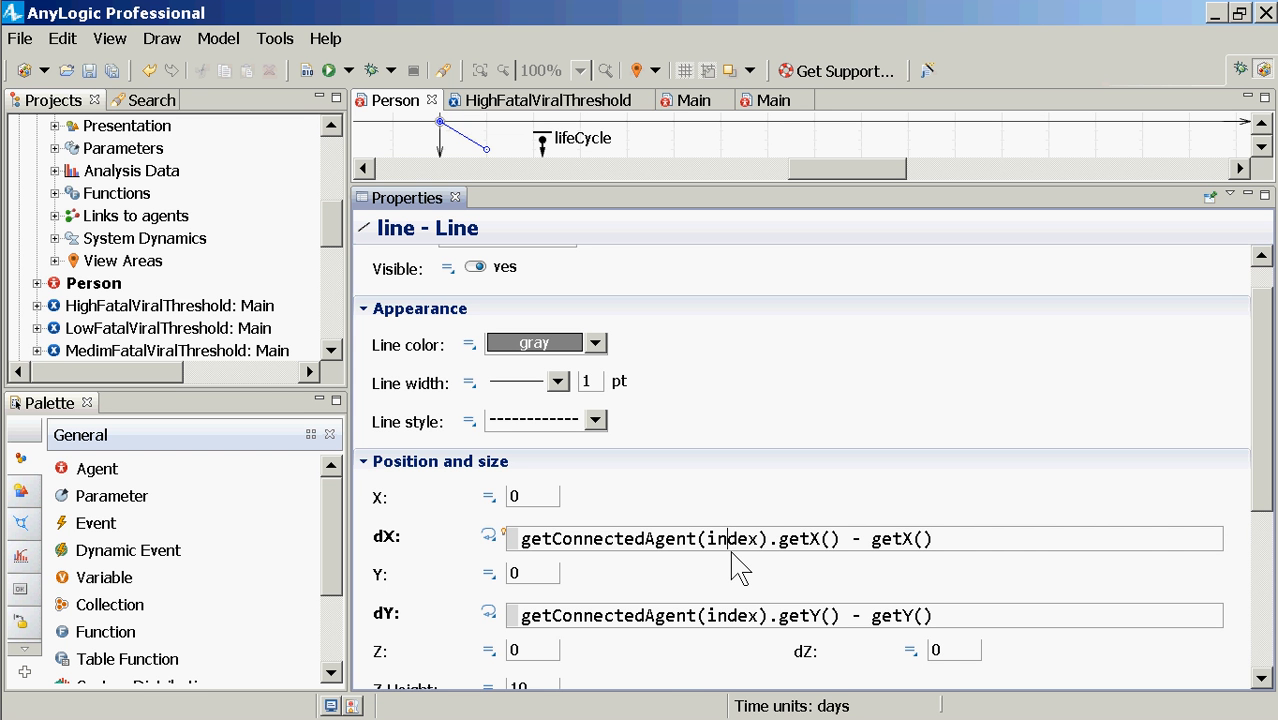
scroll(745, 540, up, 1)
scroll(750, 520, down, 5)
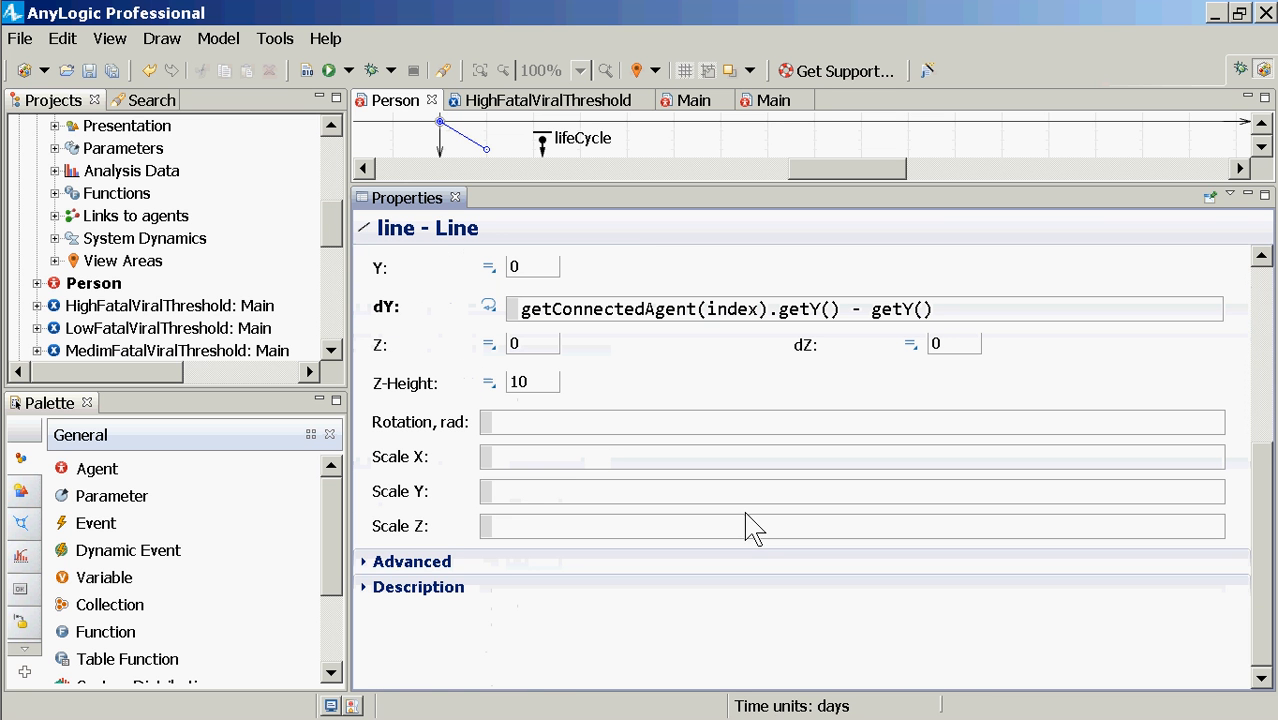
click(365, 563)
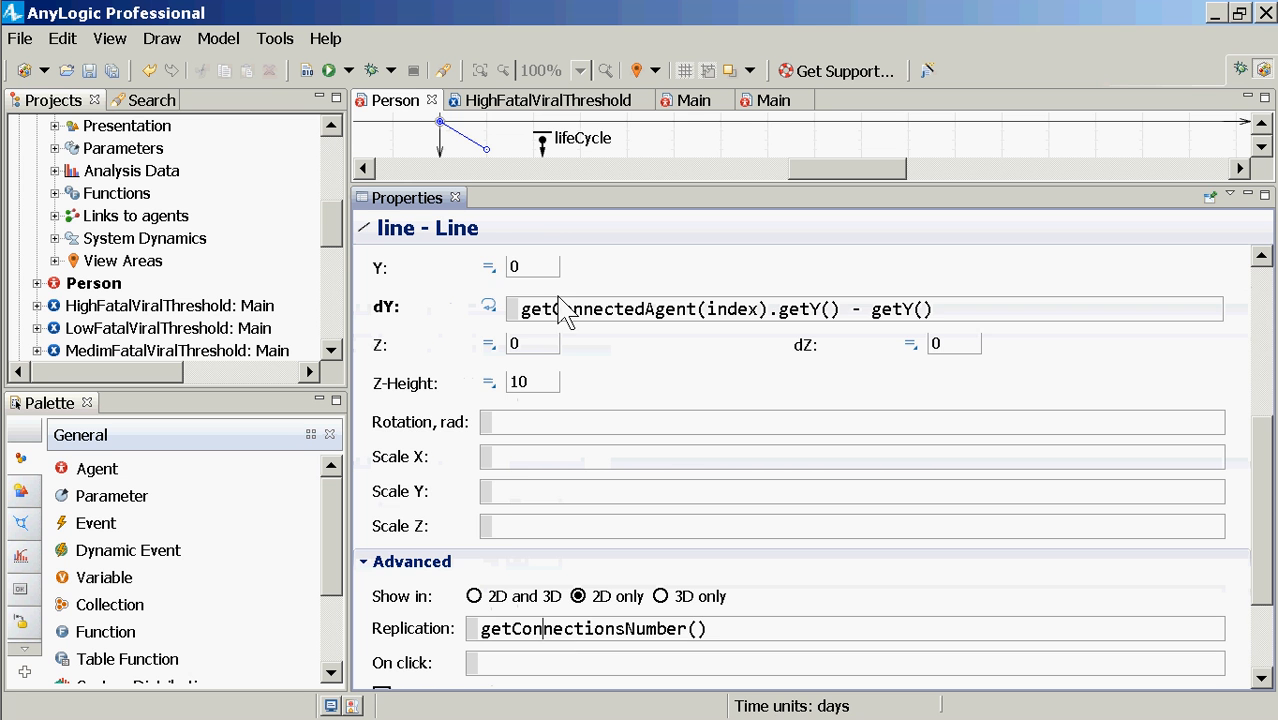
scroll(570, 322, up, 3)
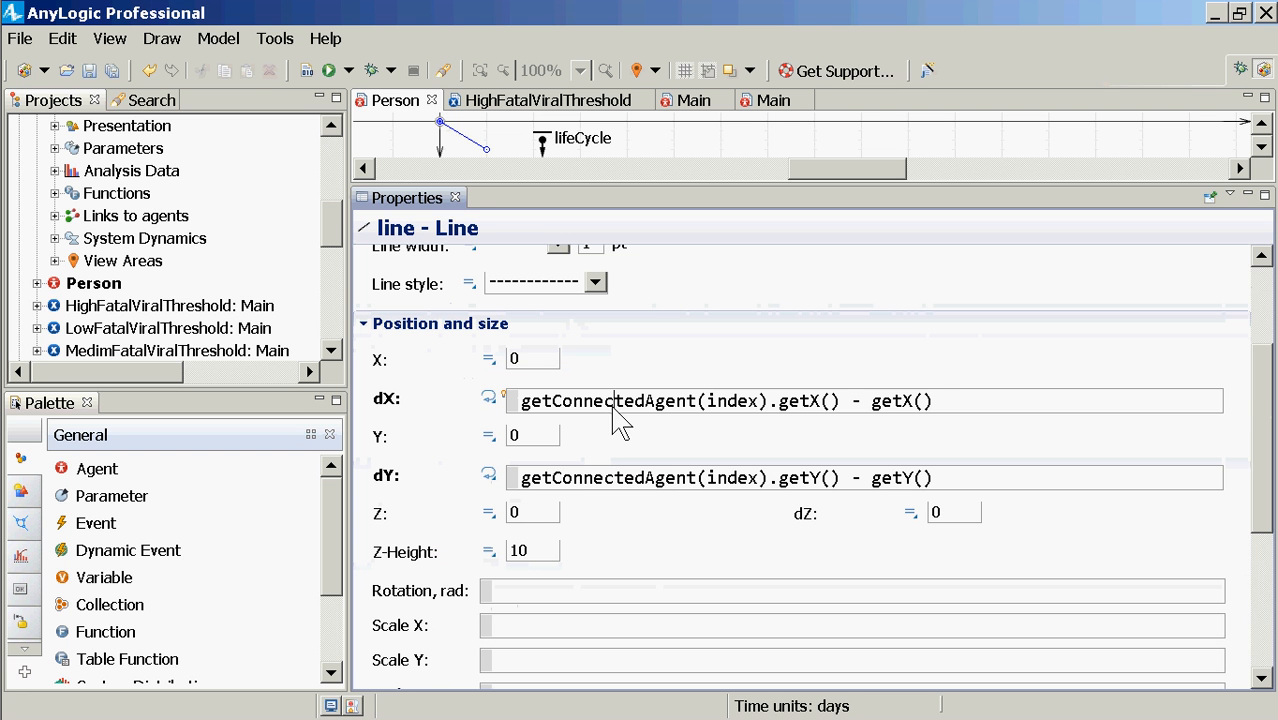
drag(937, 406, 492, 428)
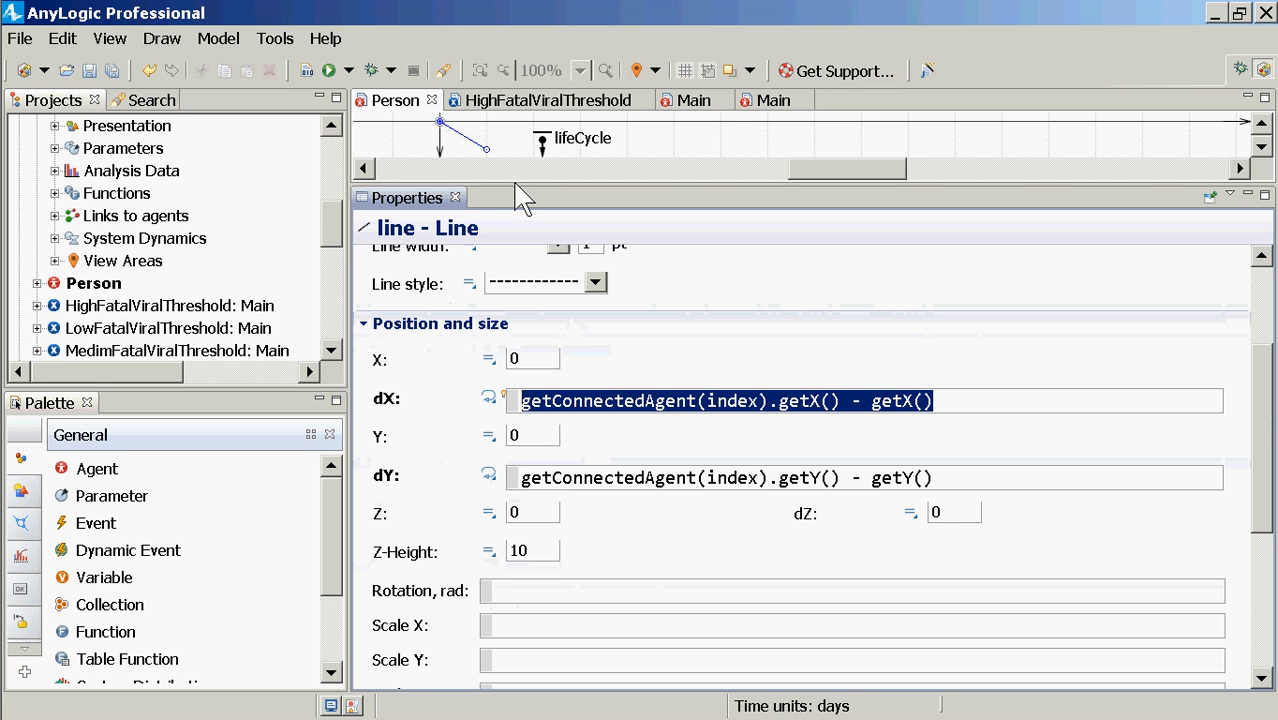
Close the CTL State Variable UseAnylogic7 model.
drag(327, 231, 334, 214)
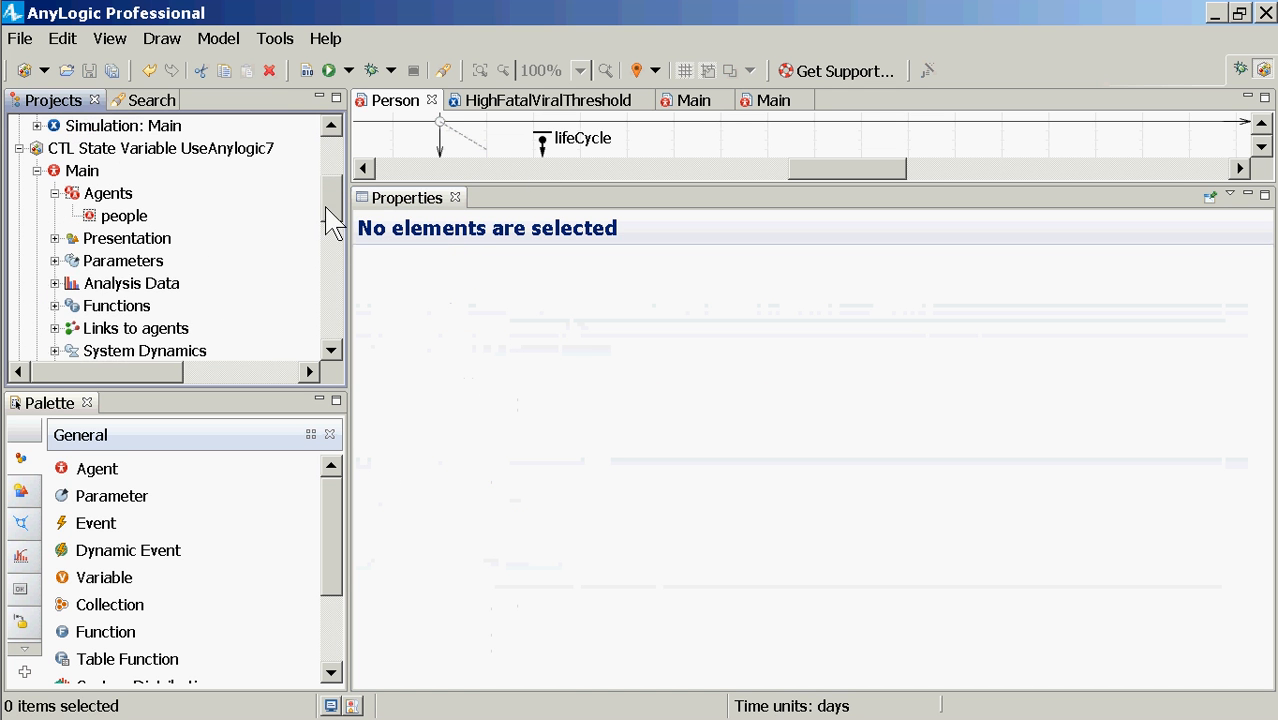
right_click(262, 160)
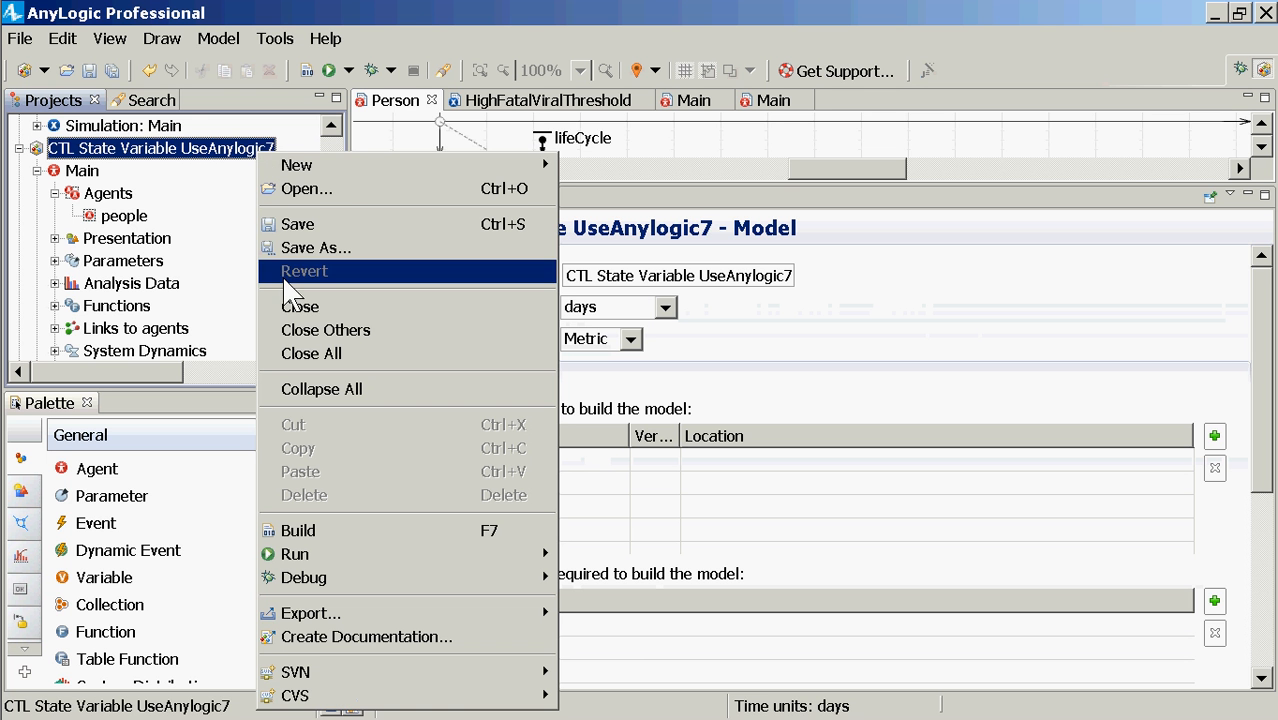
click(288, 314)
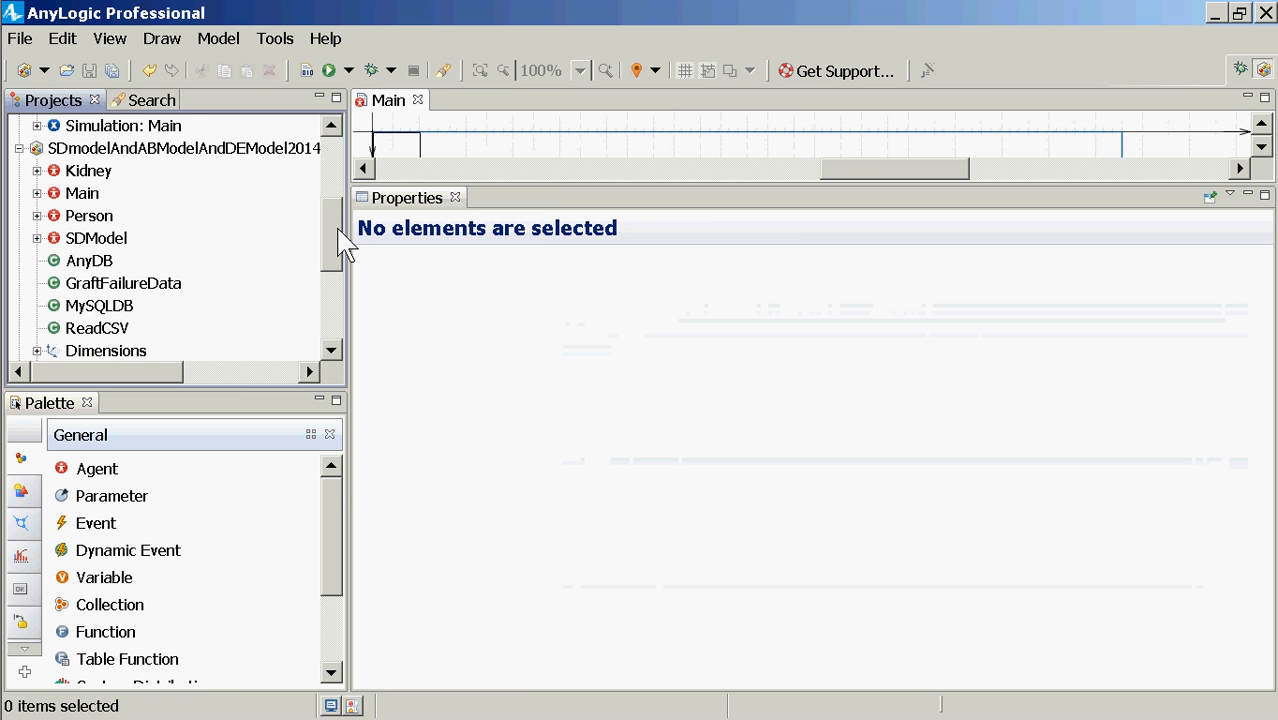
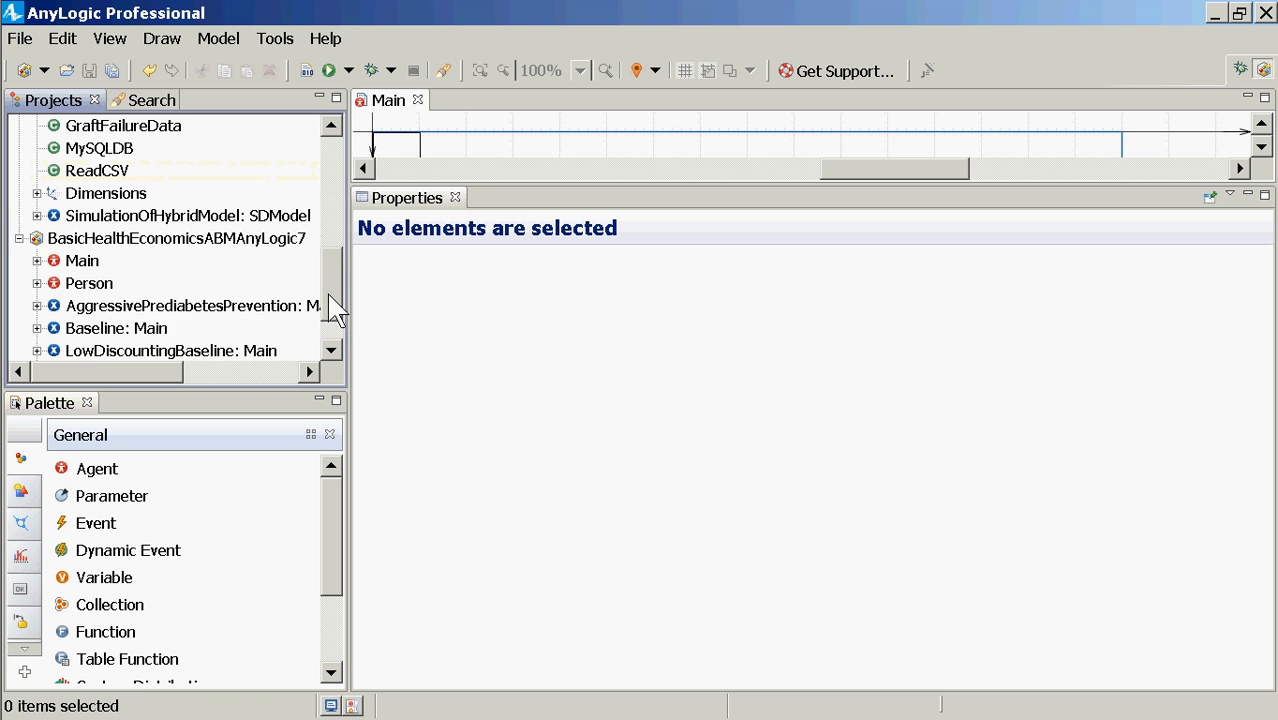
Open the Main diagram of BasicHealthEconomicsABMAnyLogic7, enlarge the diagram area, and examine its cost and QALY stocks and flows.
scroll(280, 315, down, 1)
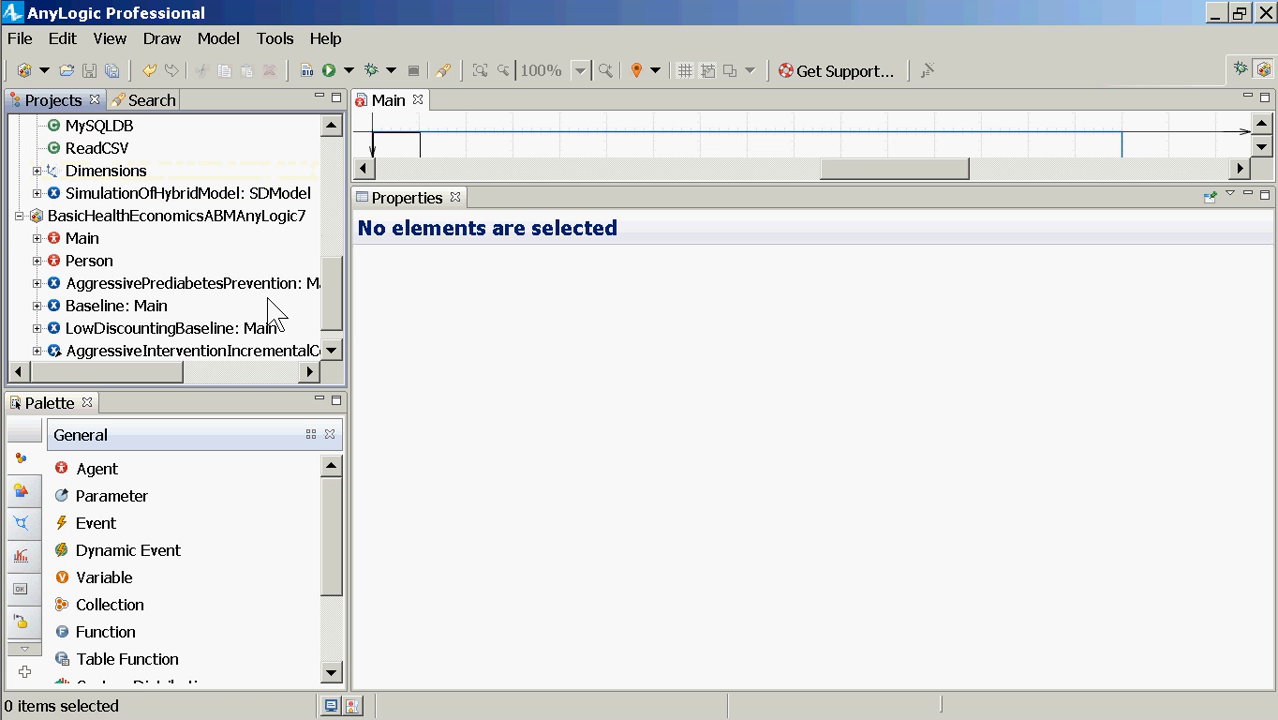
double_click(77, 246)
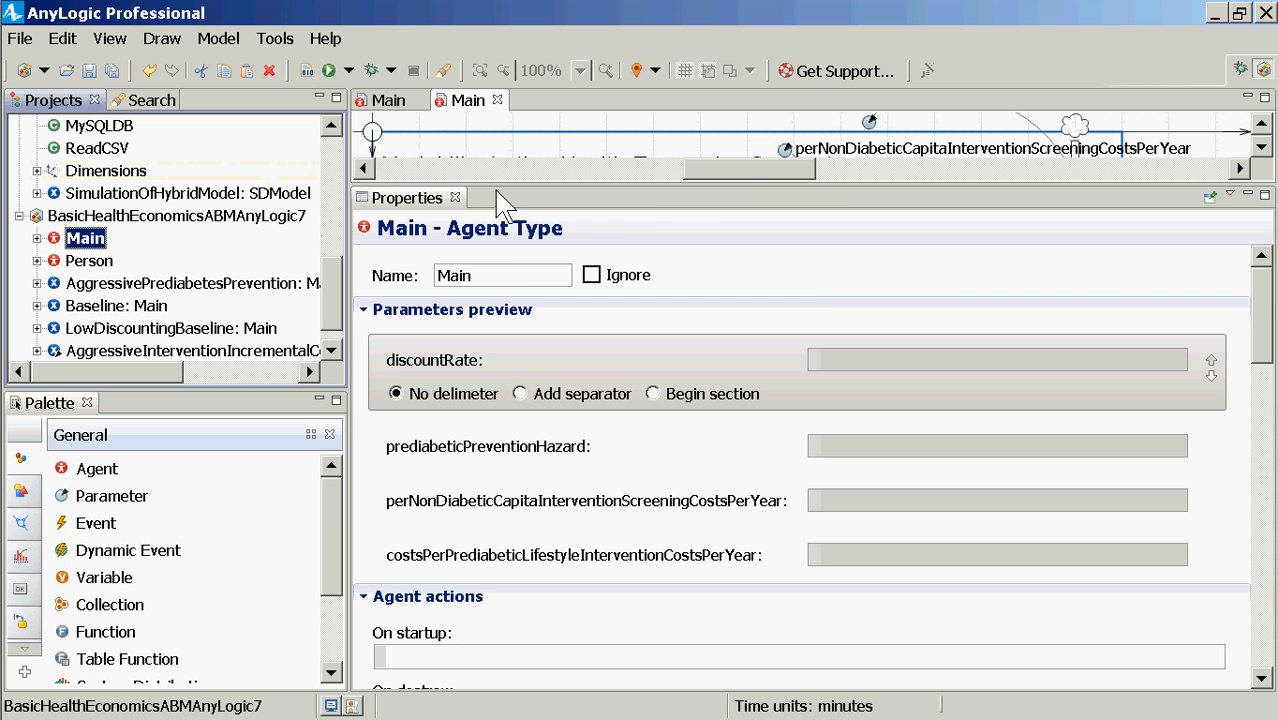
drag(503, 188, 595, 530)
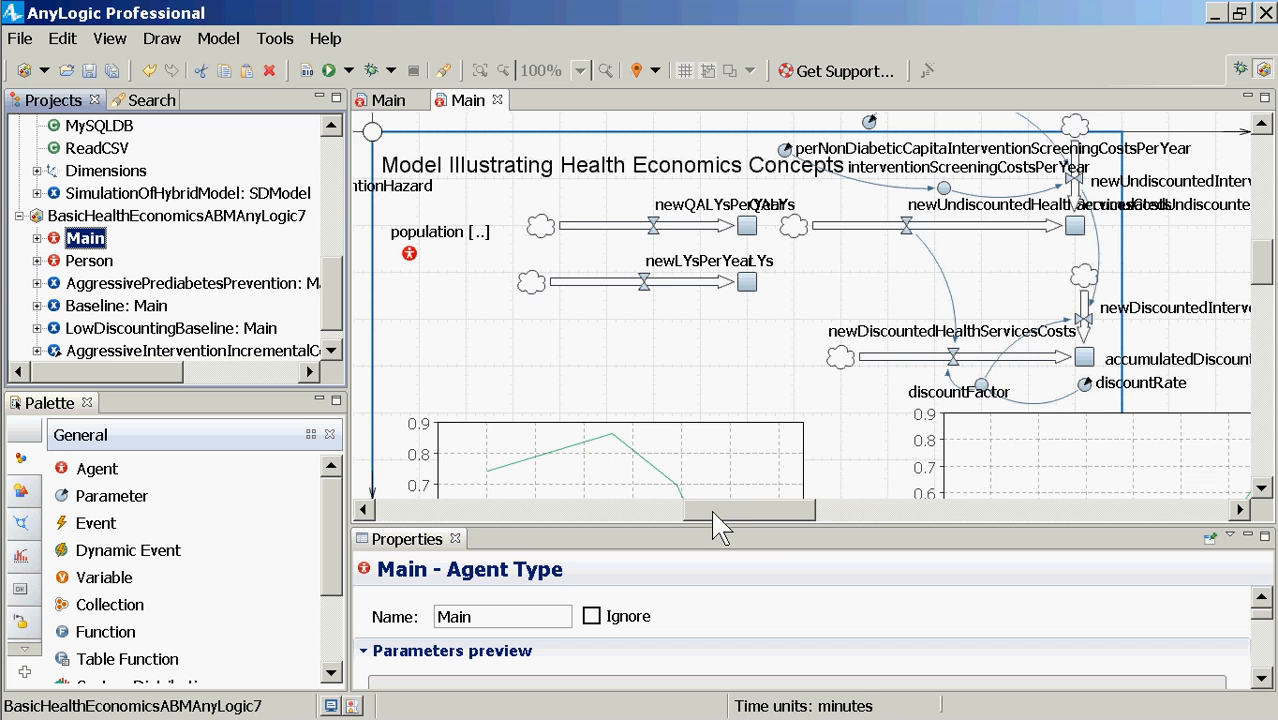
drag(720, 527, 790, 527)
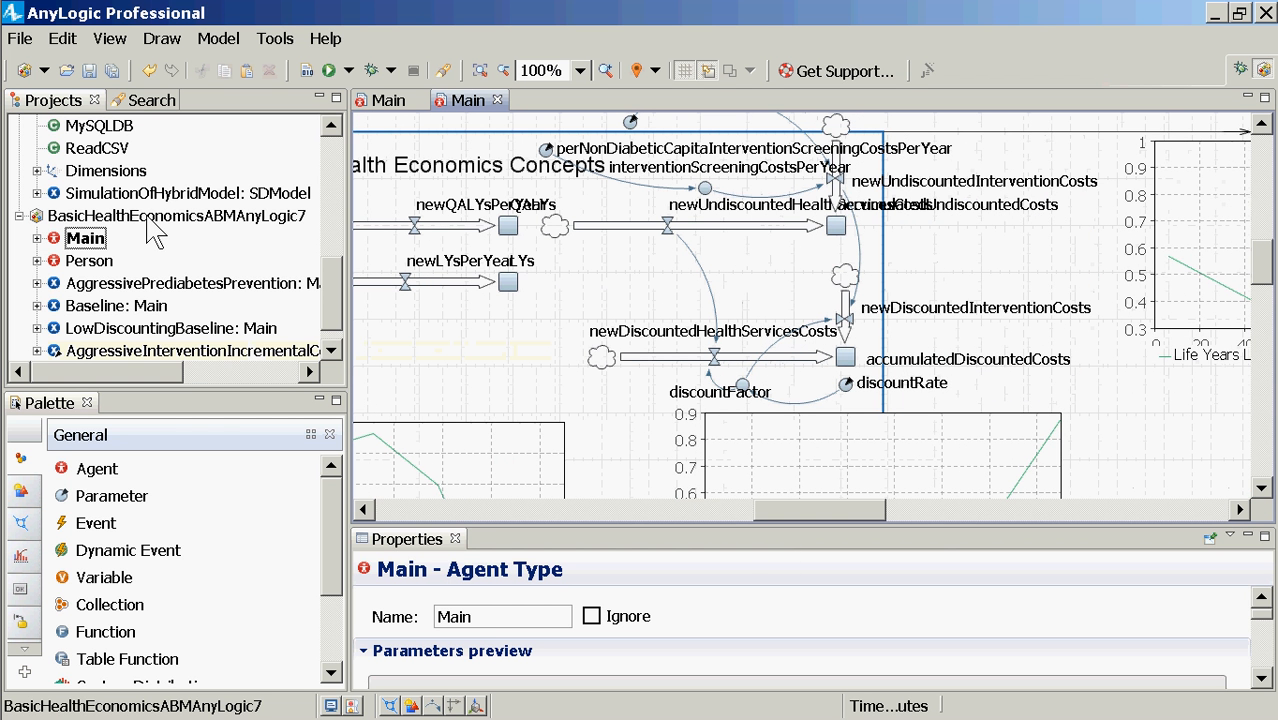
Open the health economics model's Person diagram, examine its diabetesProgressionStatechart, and select the QoL variable.
click(90, 261)
double_click(90, 264)
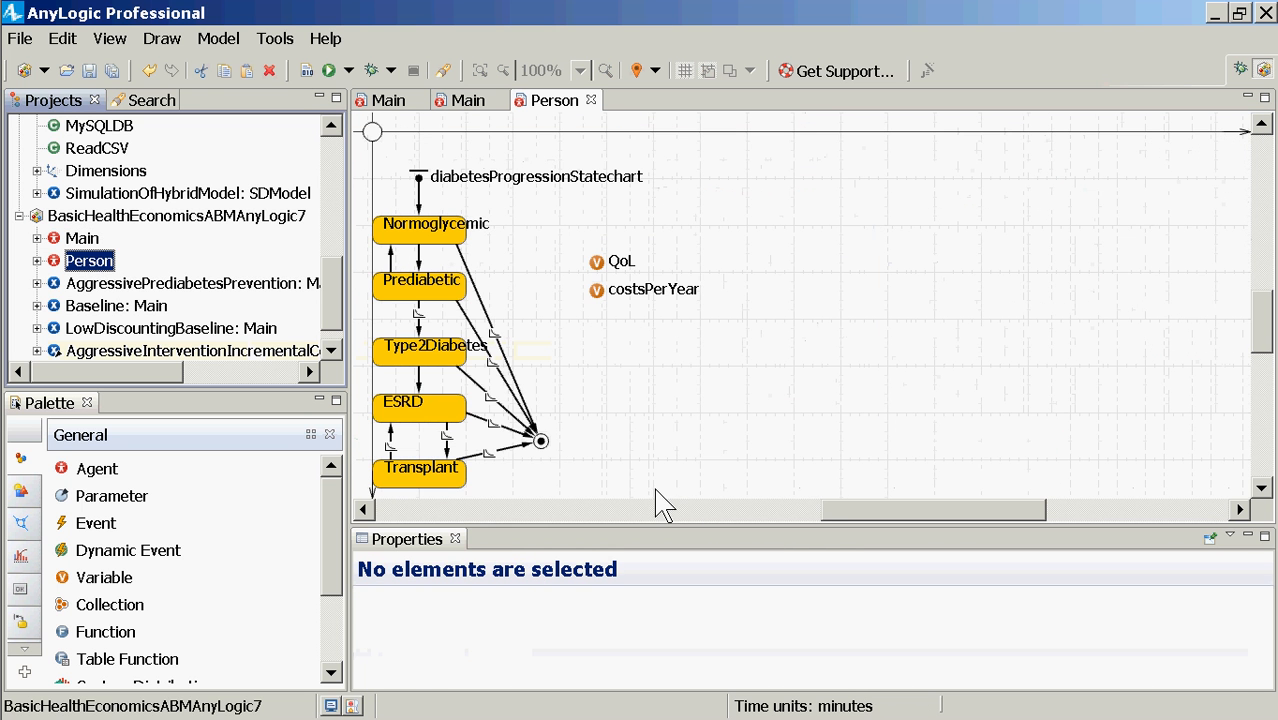
drag(828, 512, 752, 512)
scroll(787, 477, down, 6)
scroll(790, 480, up, 5)
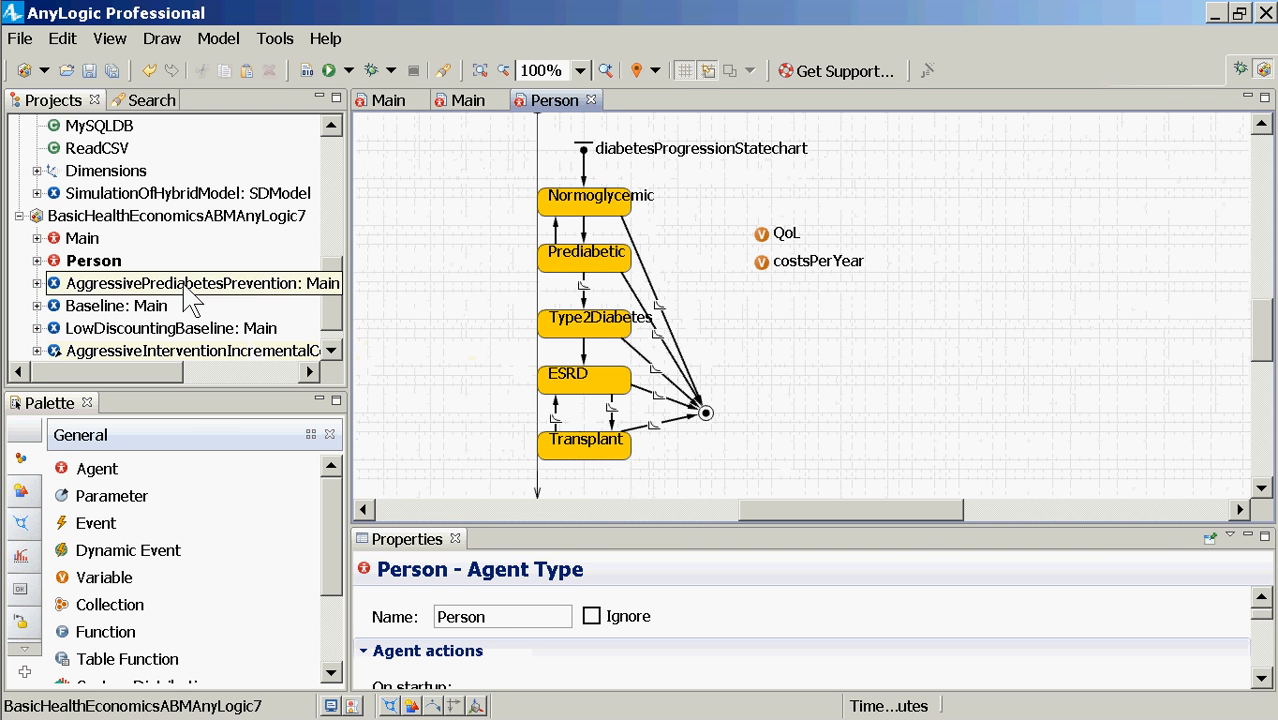
click(761, 235)
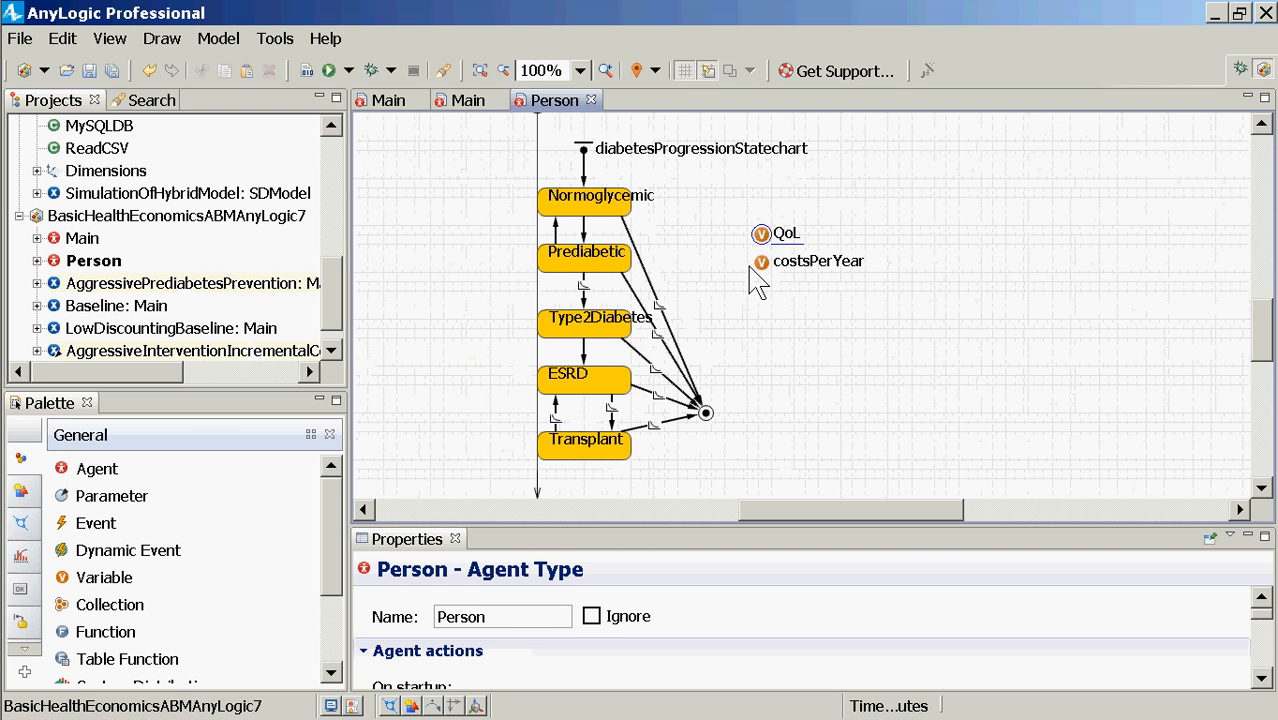
Inspect the costsPerYear variable and the ESRD-to-Transplant transition, enlarging the properties and highlighting the 75000 undiscounted cost in its action code.
click(766, 263)
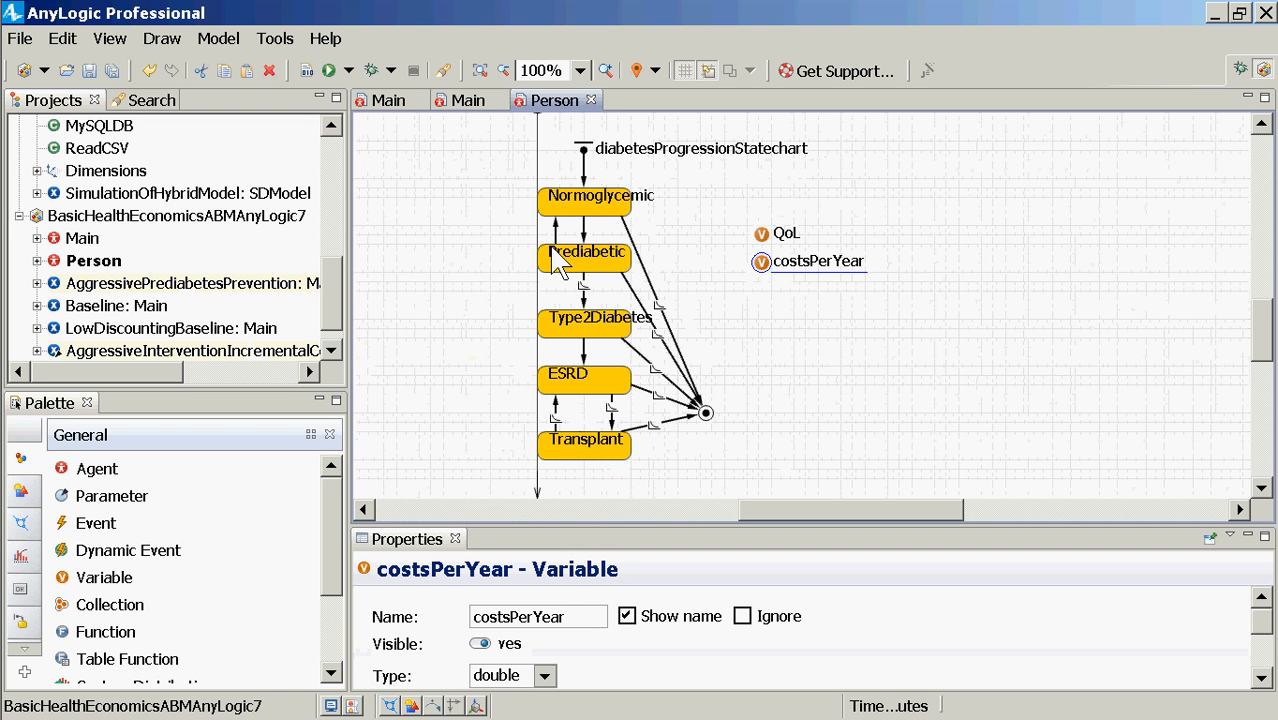
click(610, 407)
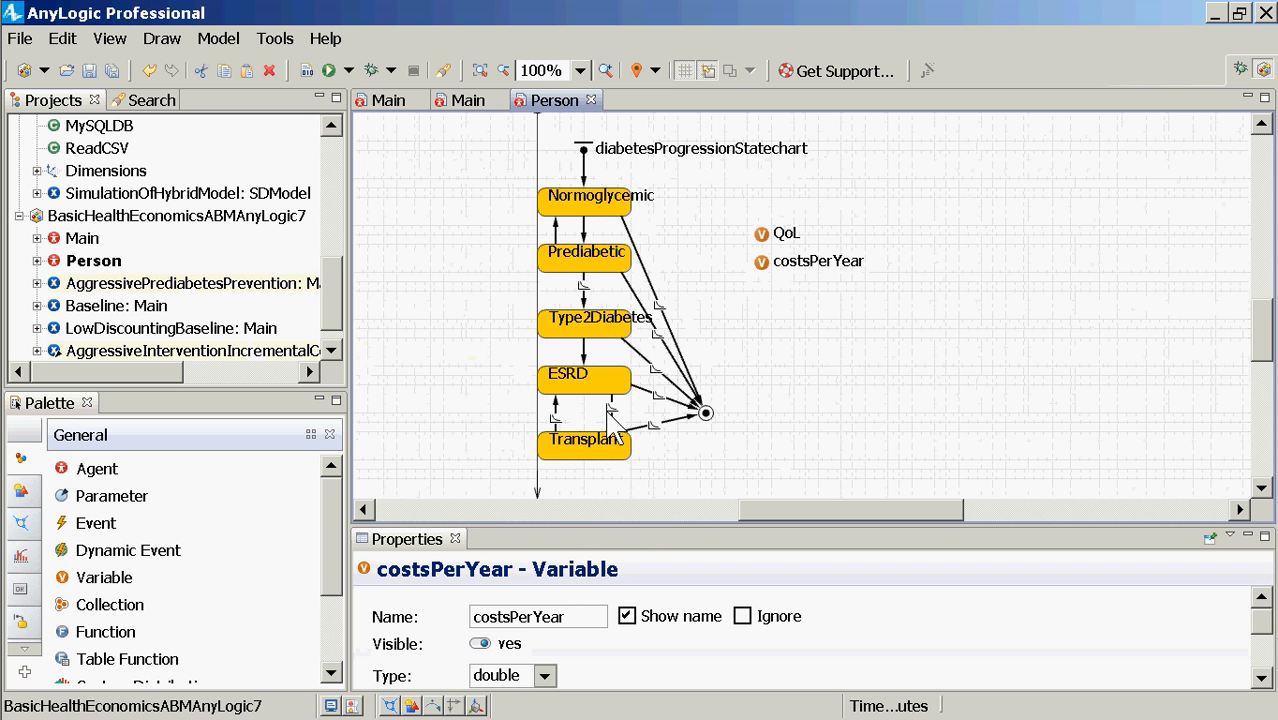
click(612, 418)
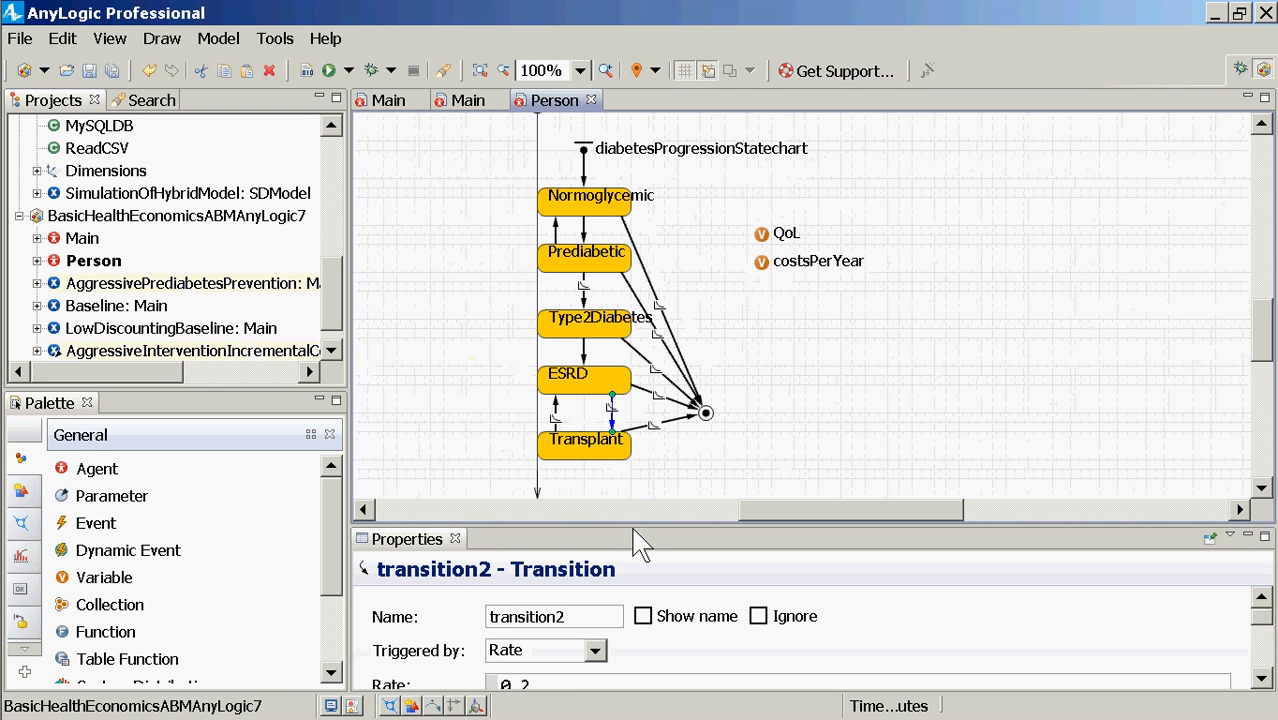
drag(632, 540, 664, 437)
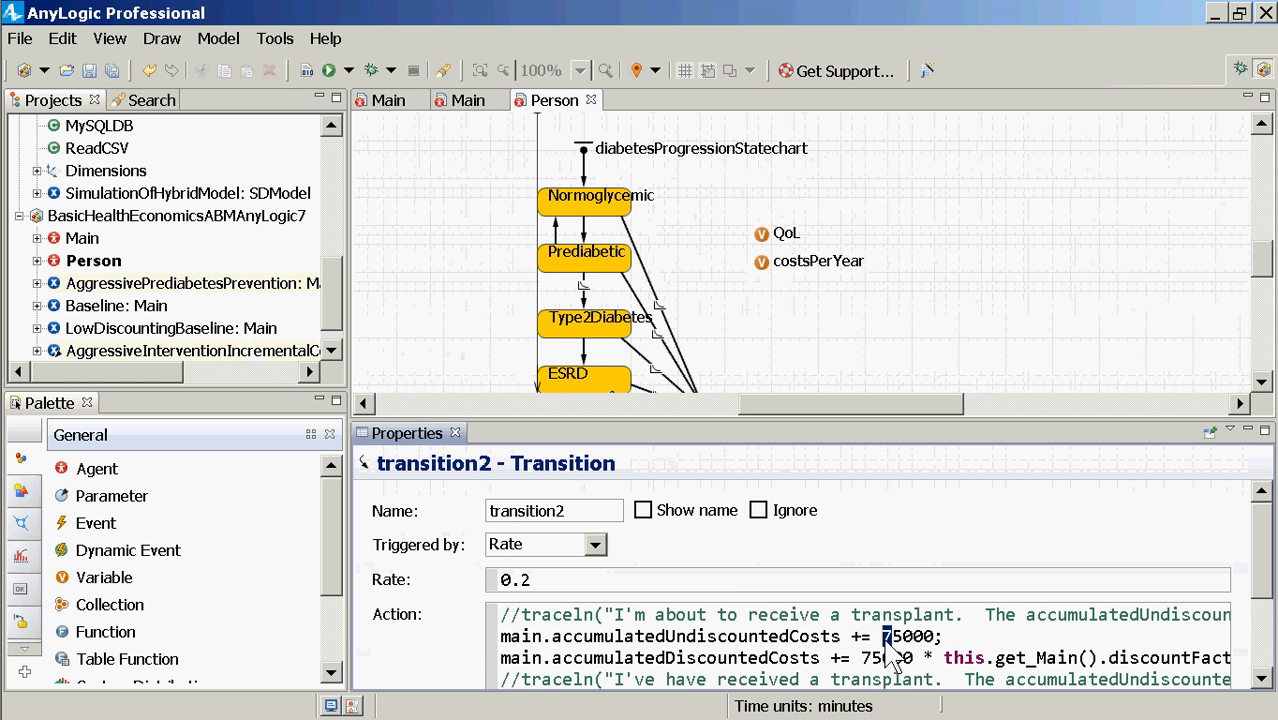
triple_click(886, 644)
click(890, 645)
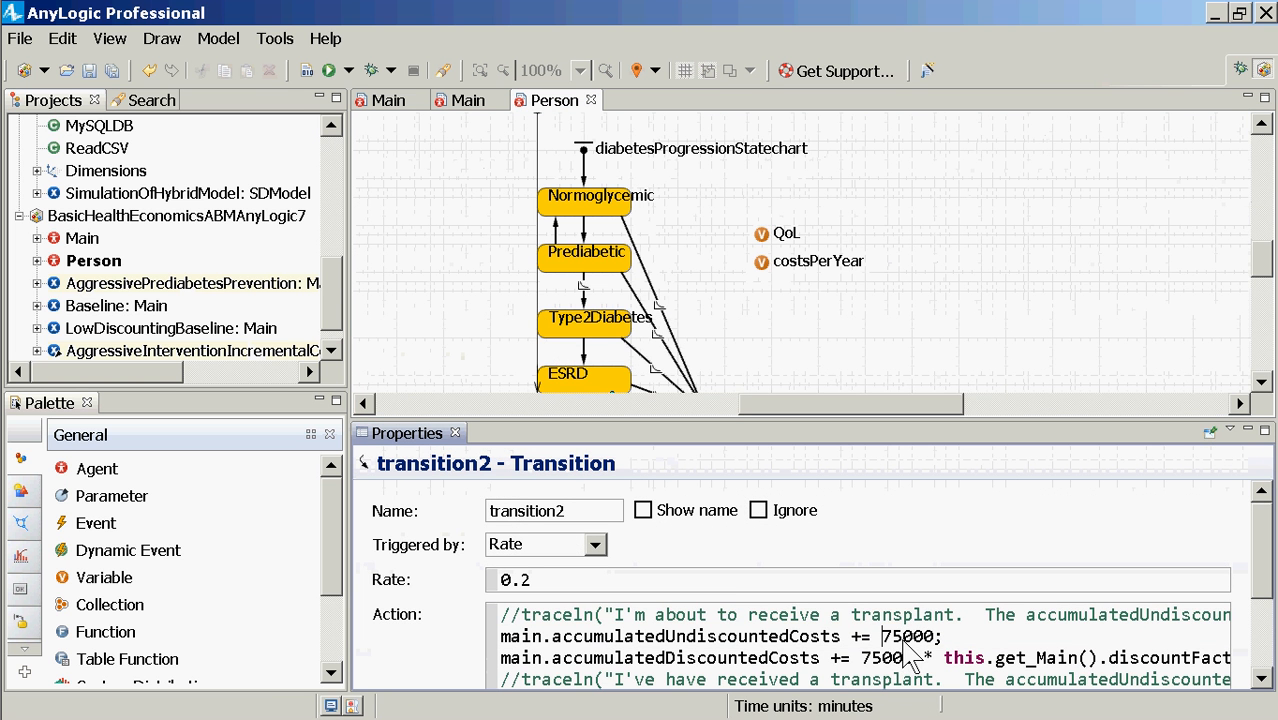
double_click(900, 642)
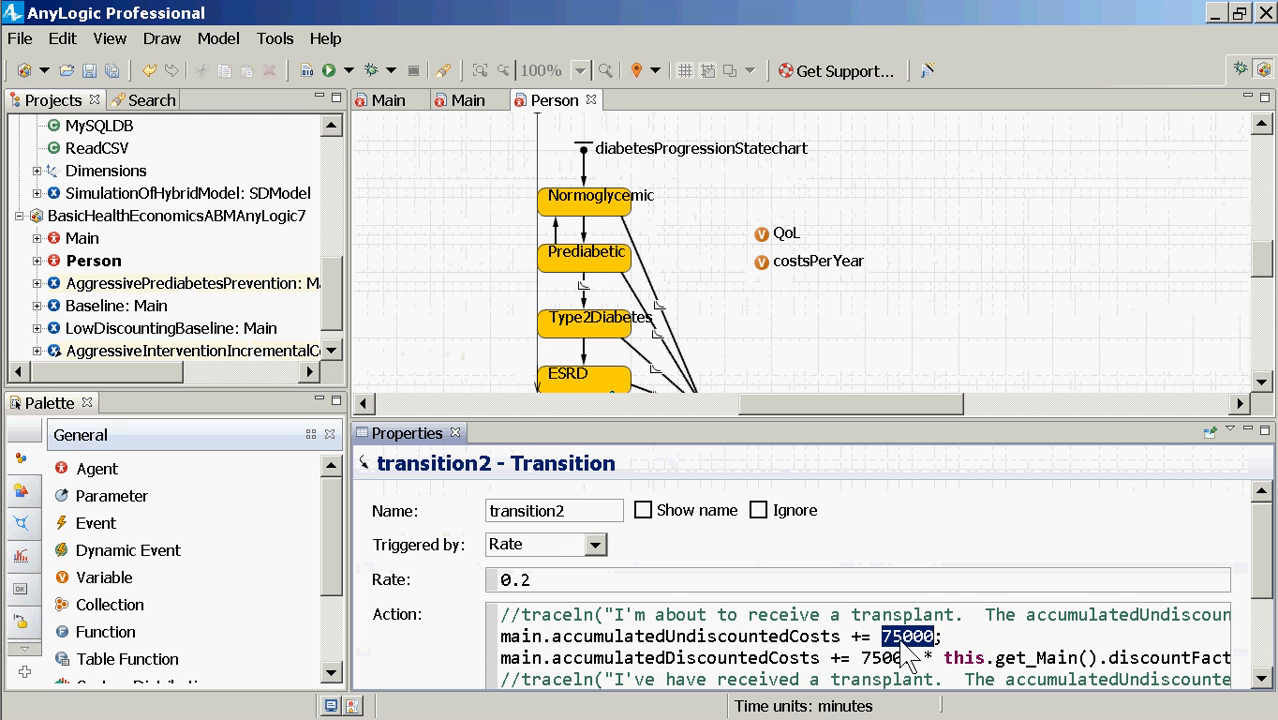
Examine the Type2Diabetes state's entry action and the QoL variable's properties in the Person diagram.
click(603, 336)
click(603, 336)
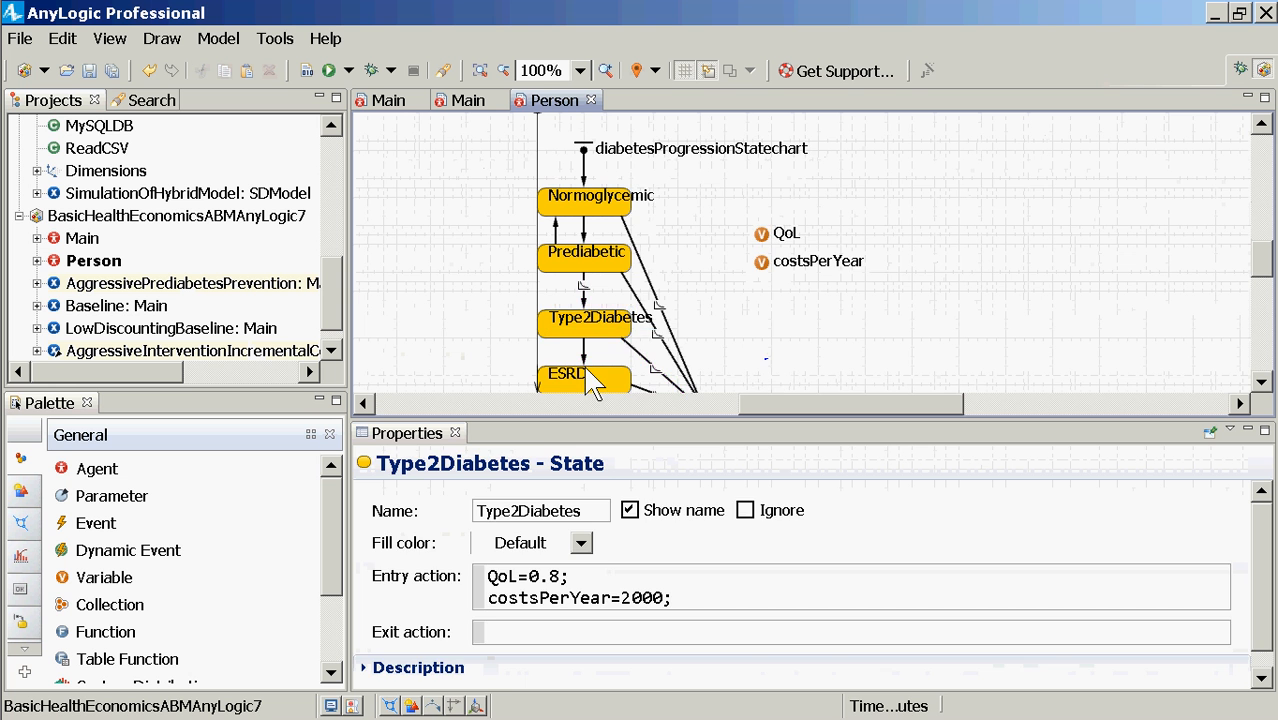
click(722, 362)
scroll(722, 365, down, 1)
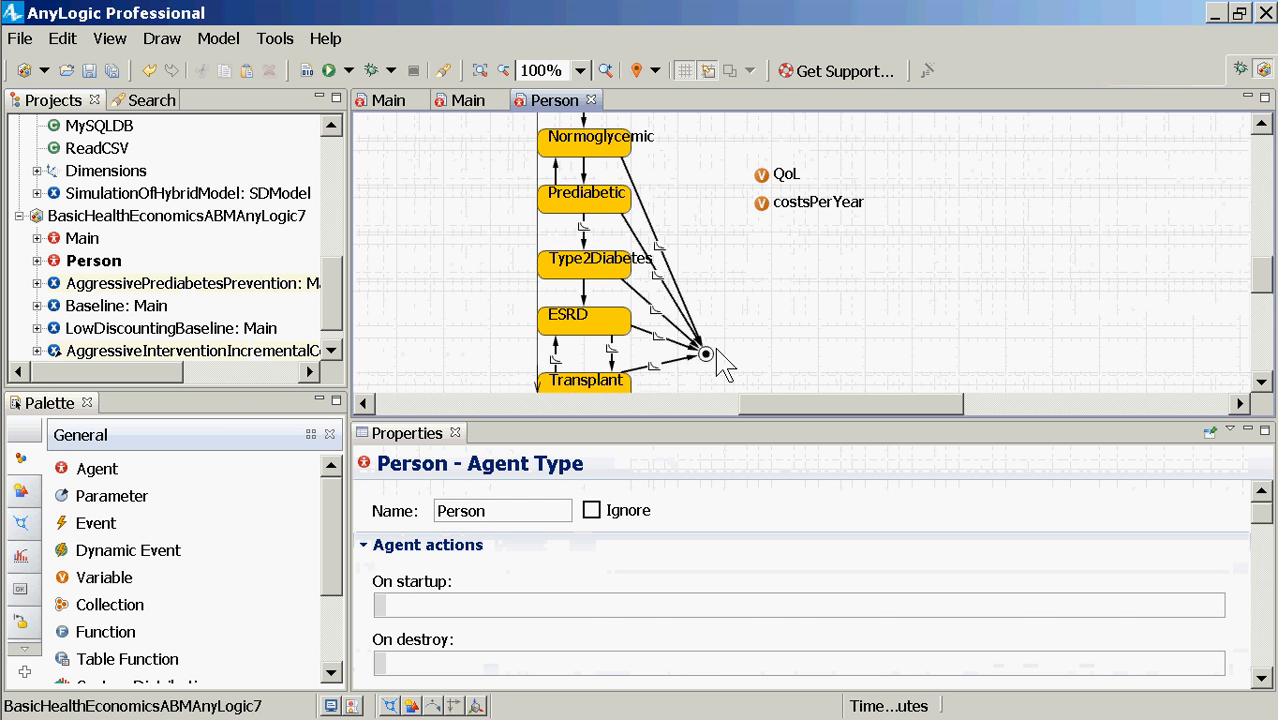
click(610, 364)
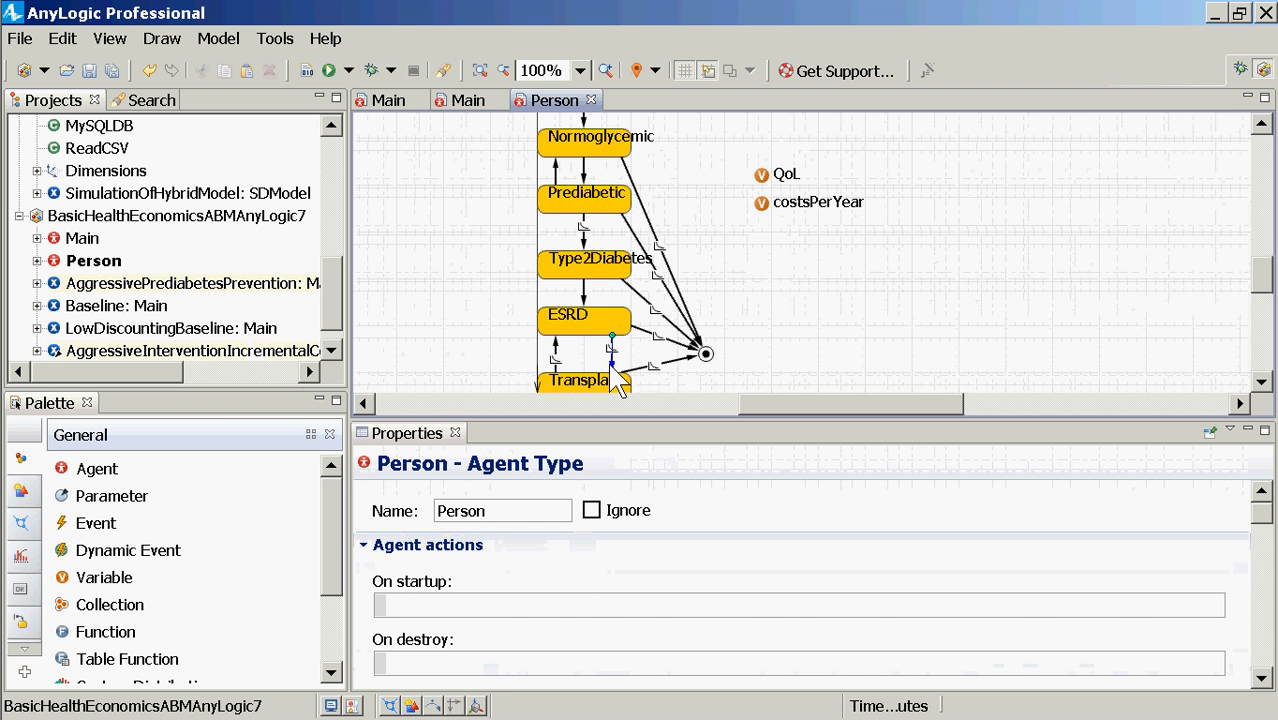
click(761, 176)
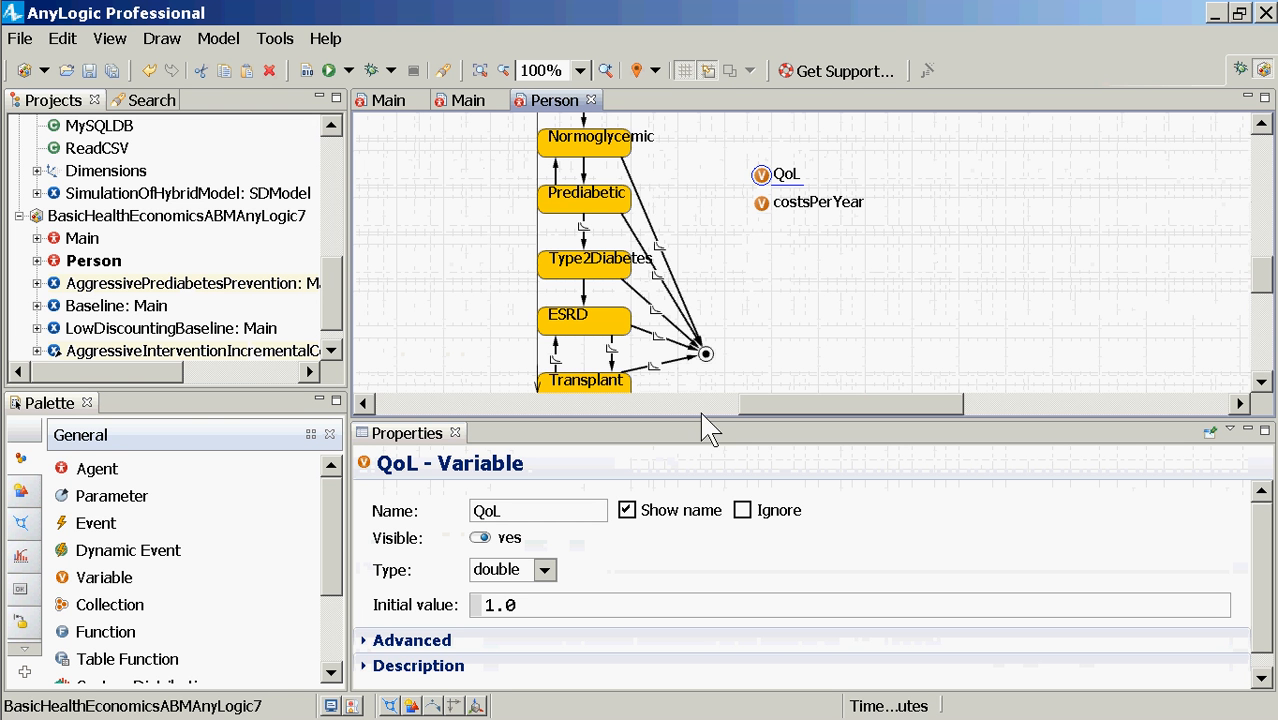
drag(705, 437, 733, 462)
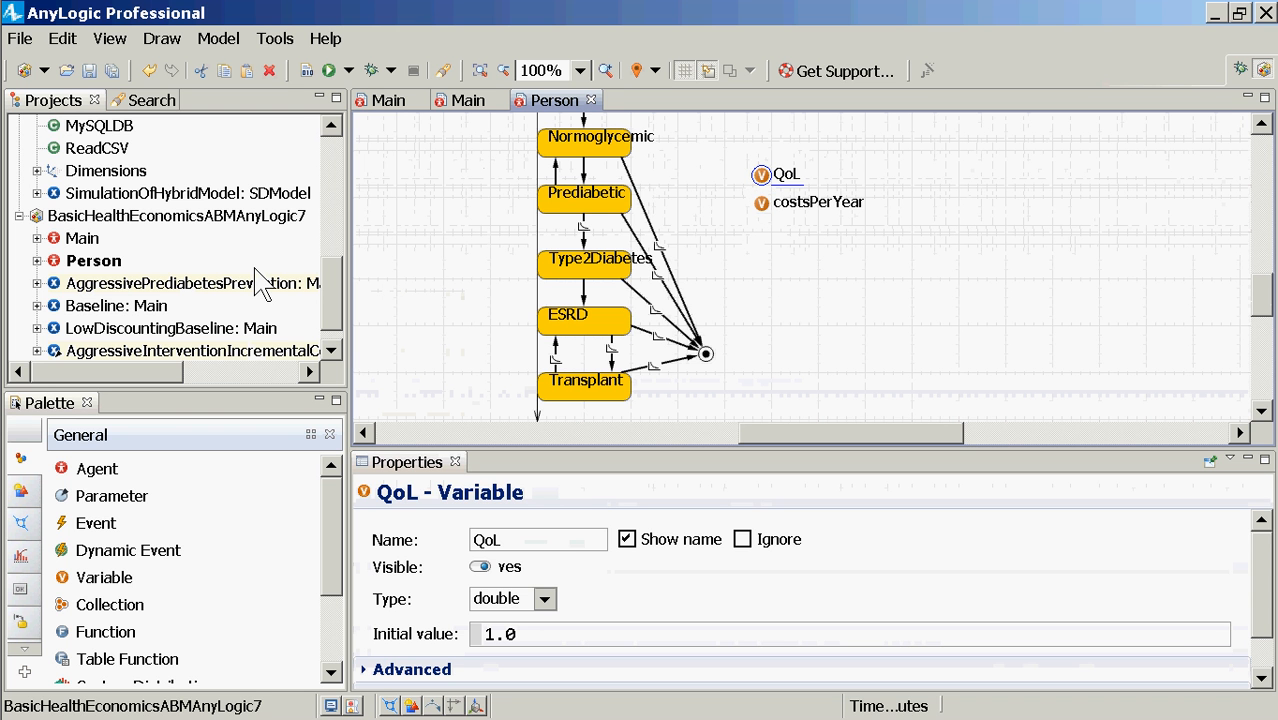
Open the health economics model's Main diagram, enlarge the diagram area, and examine its stocks, flows, cost charts and population.
click(92, 258)
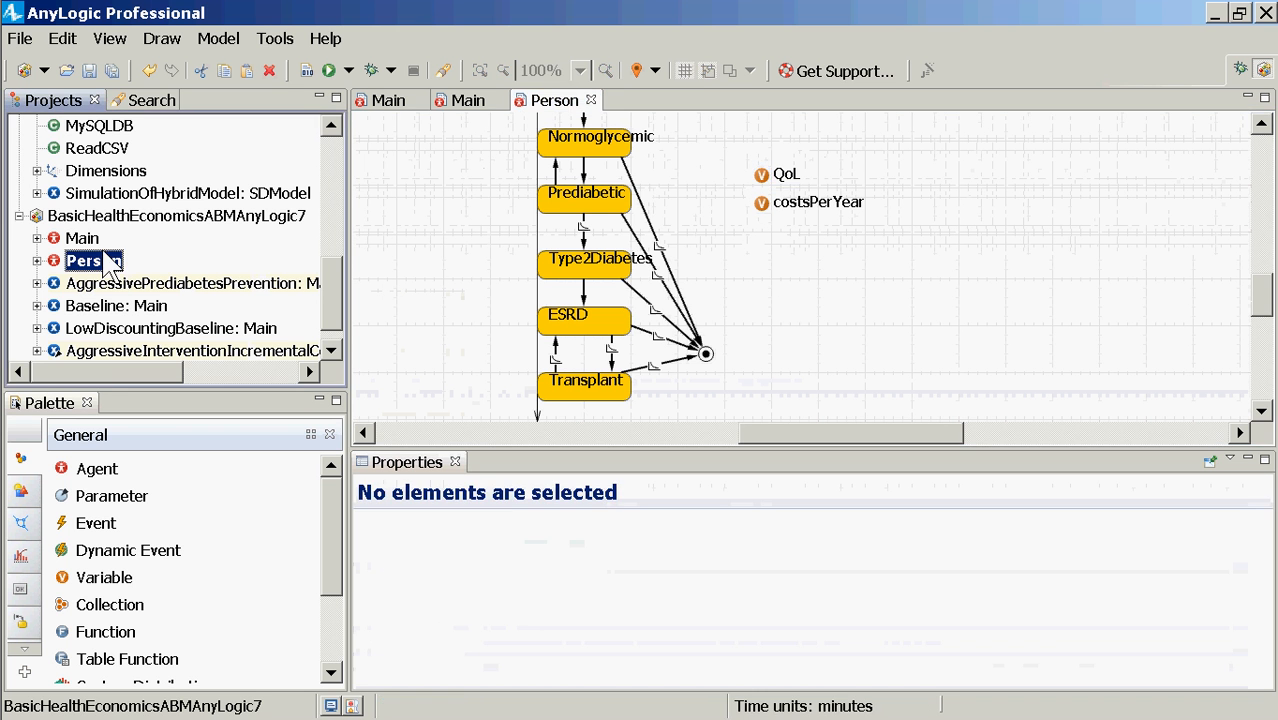
double_click(87, 245)
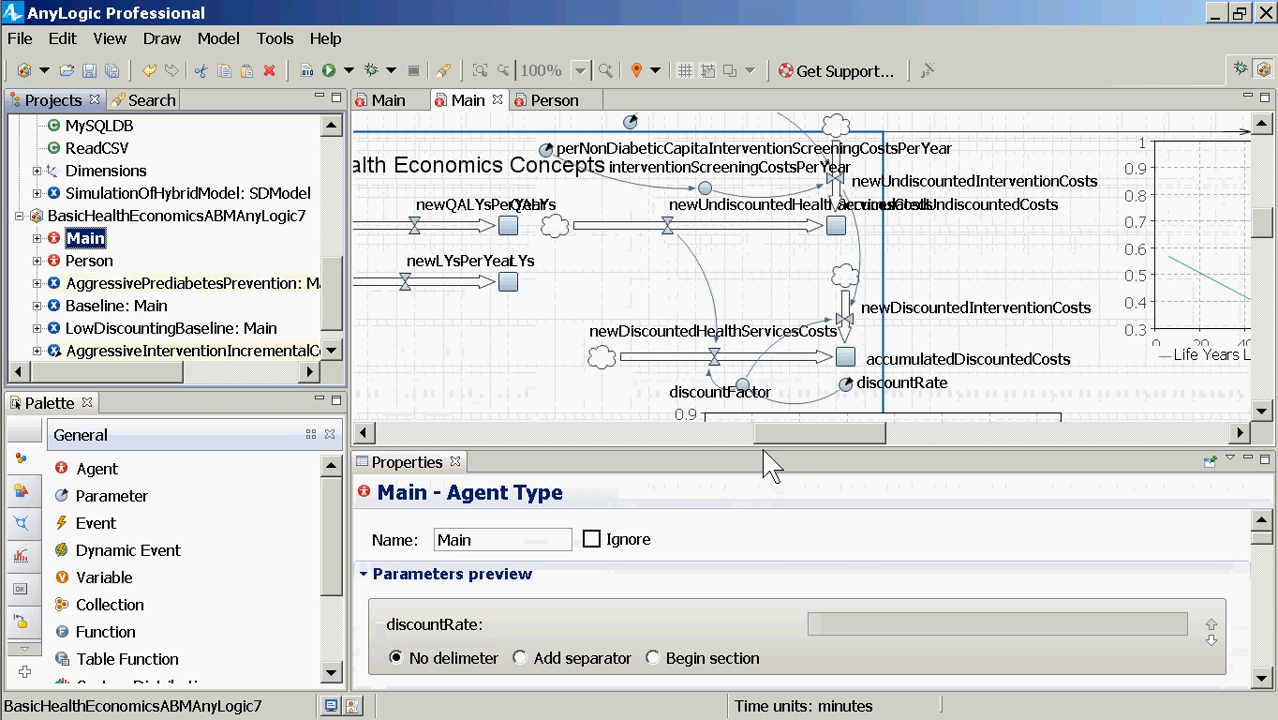
drag(763, 449, 705, 528)
scroll(793, 381, up, 5)
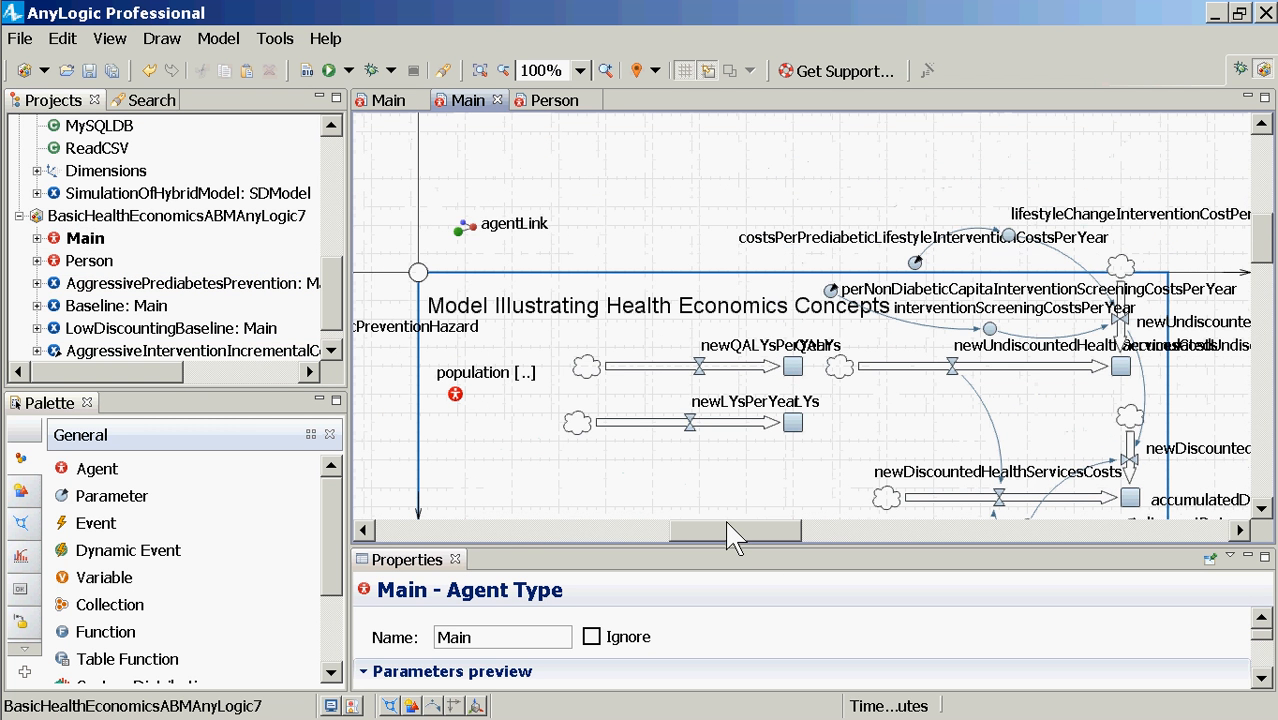
drag(730, 537, 757, 506)
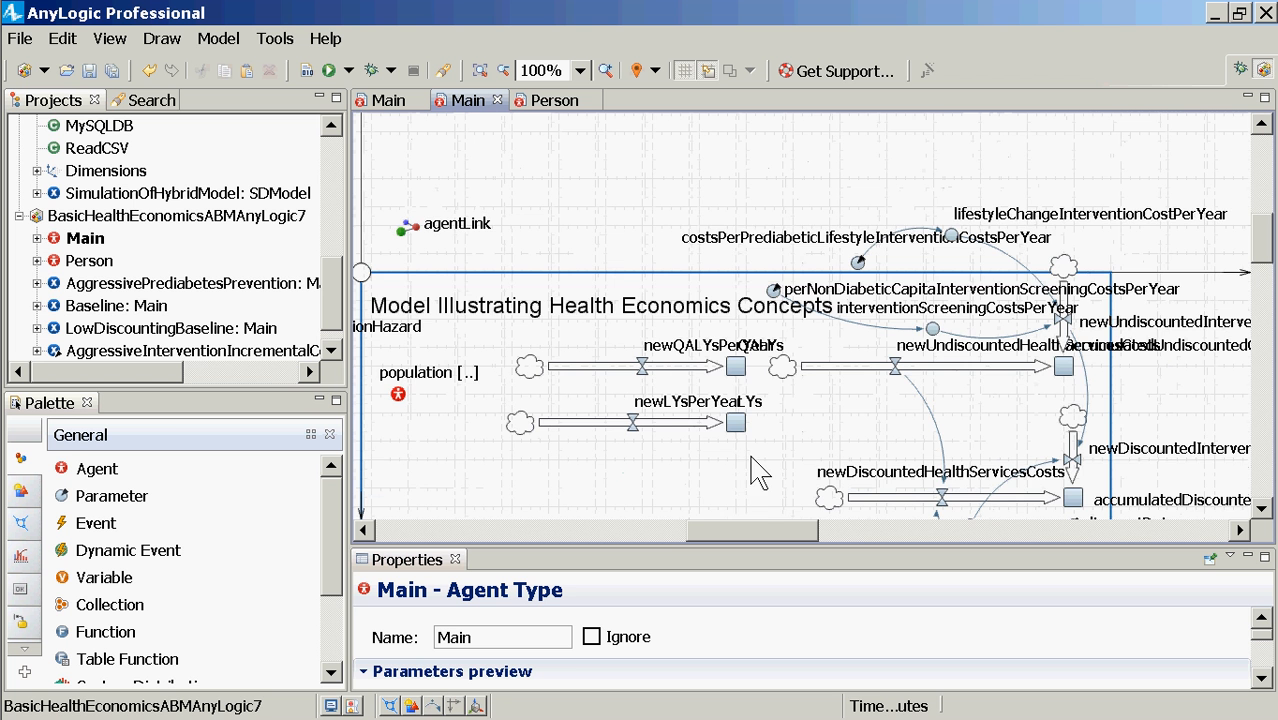
scroll(757, 470, down, 10)
scroll(757, 470, down, 11)
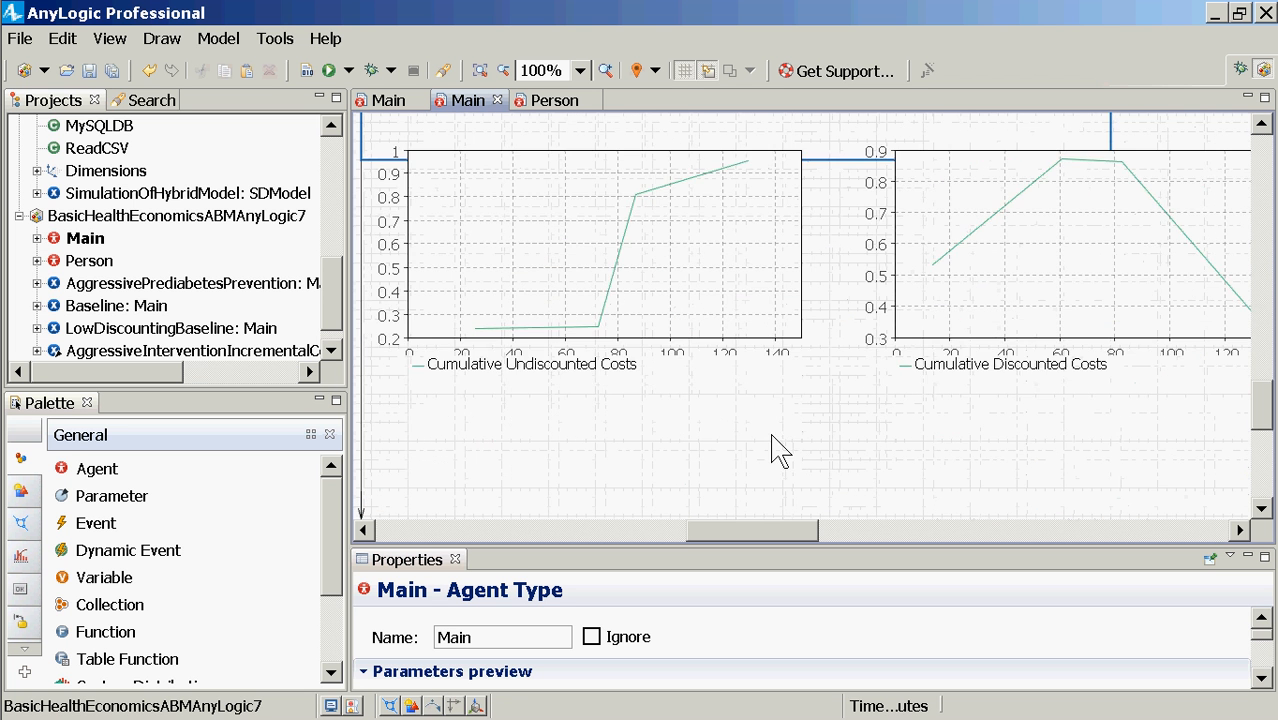
scroll(773, 448, up, 10)
scroll(782, 449, up, 5)
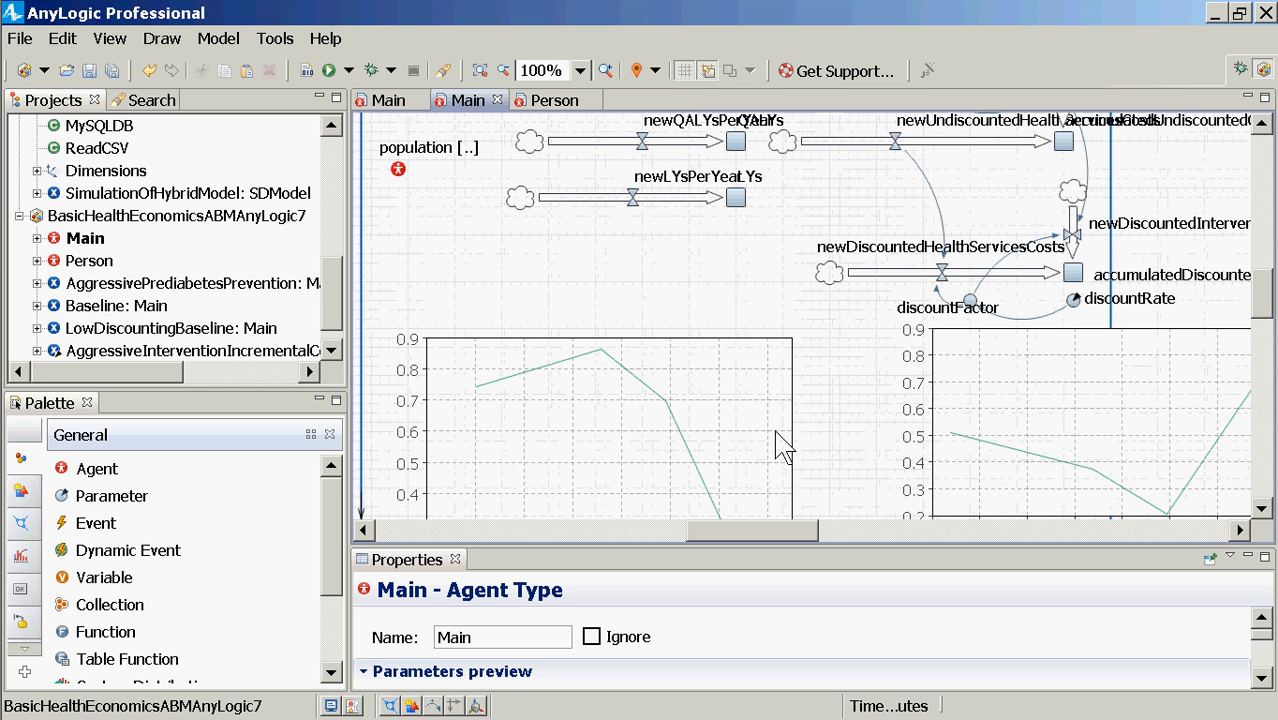
scroll(782, 449, up, 4)
drag(756, 531, 680, 555)
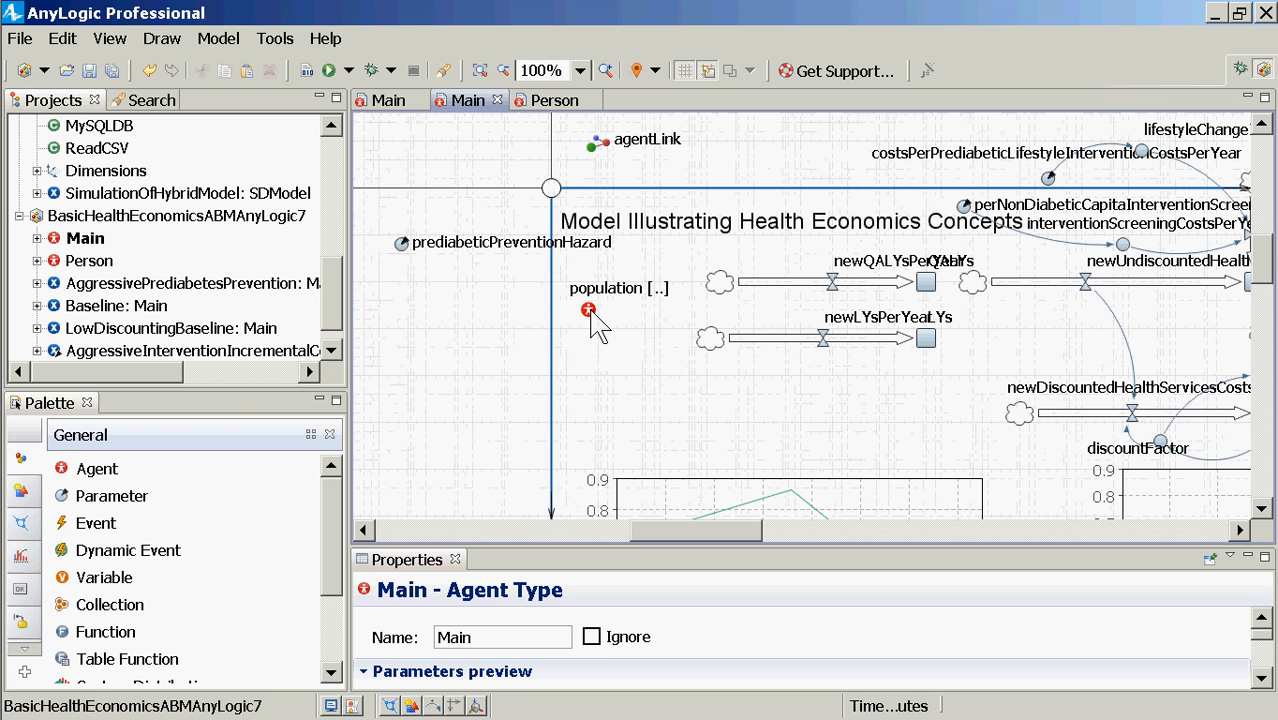
Select the population of Person agents, enlarge its properties, and examine the summed QoL and costsPerYear statistics.
click(589, 312)
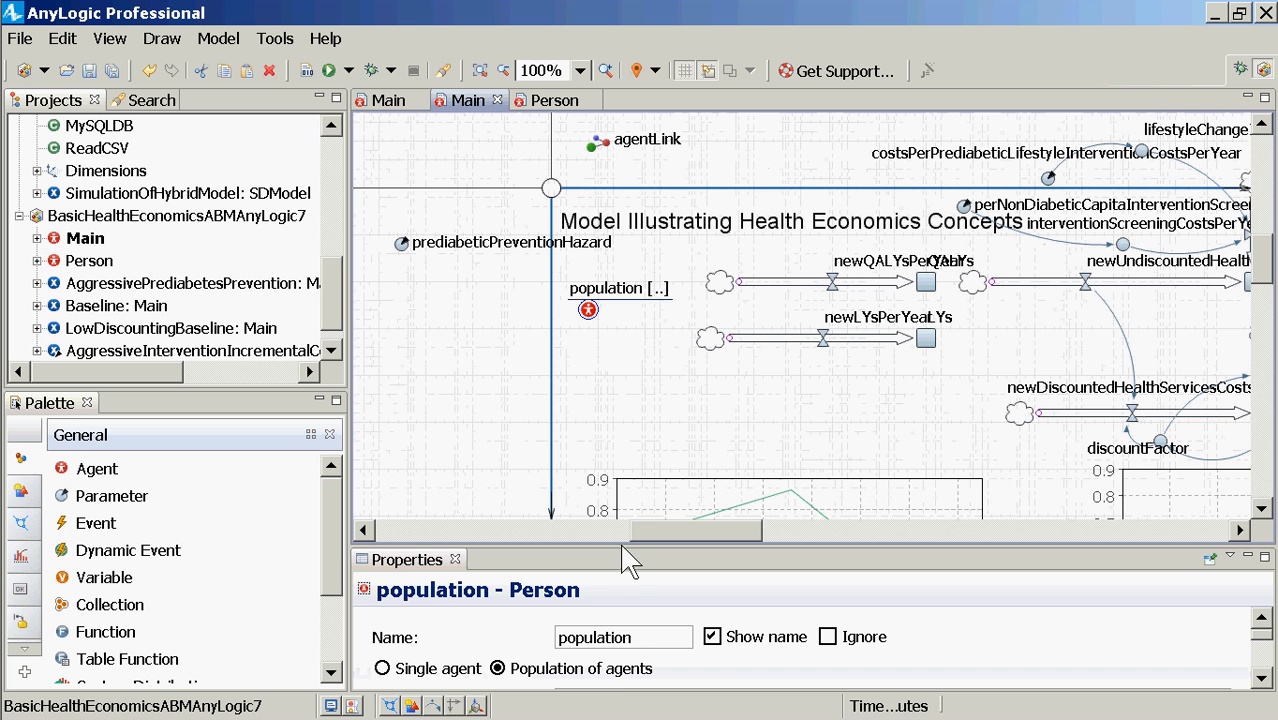
drag(622, 545, 722, 129)
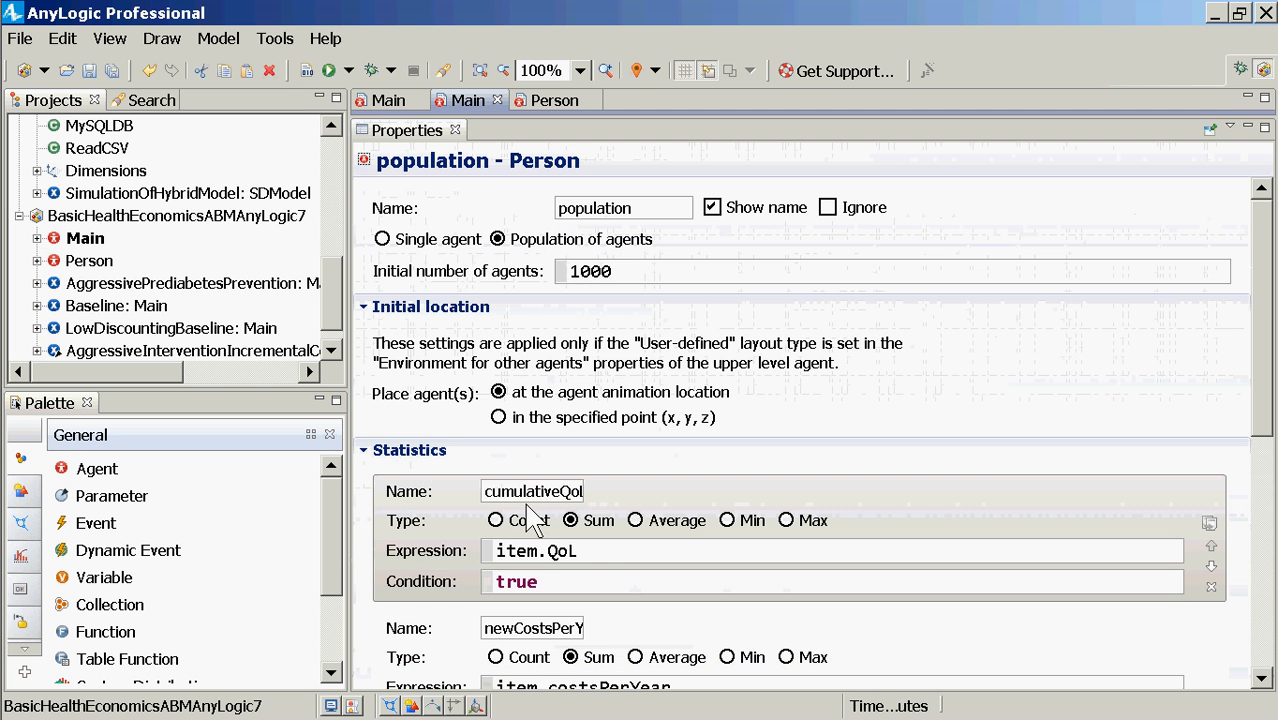
click(603, 581)
scroll(605, 583, down, 8)
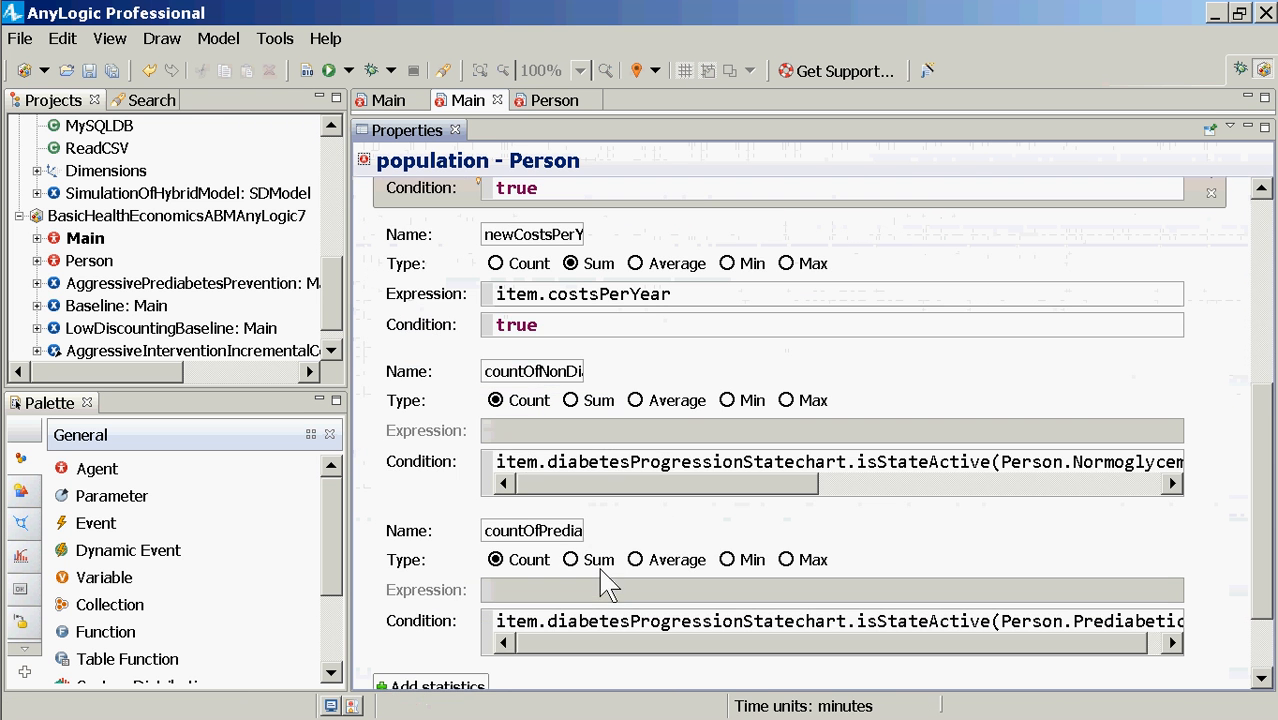
click(660, 295)
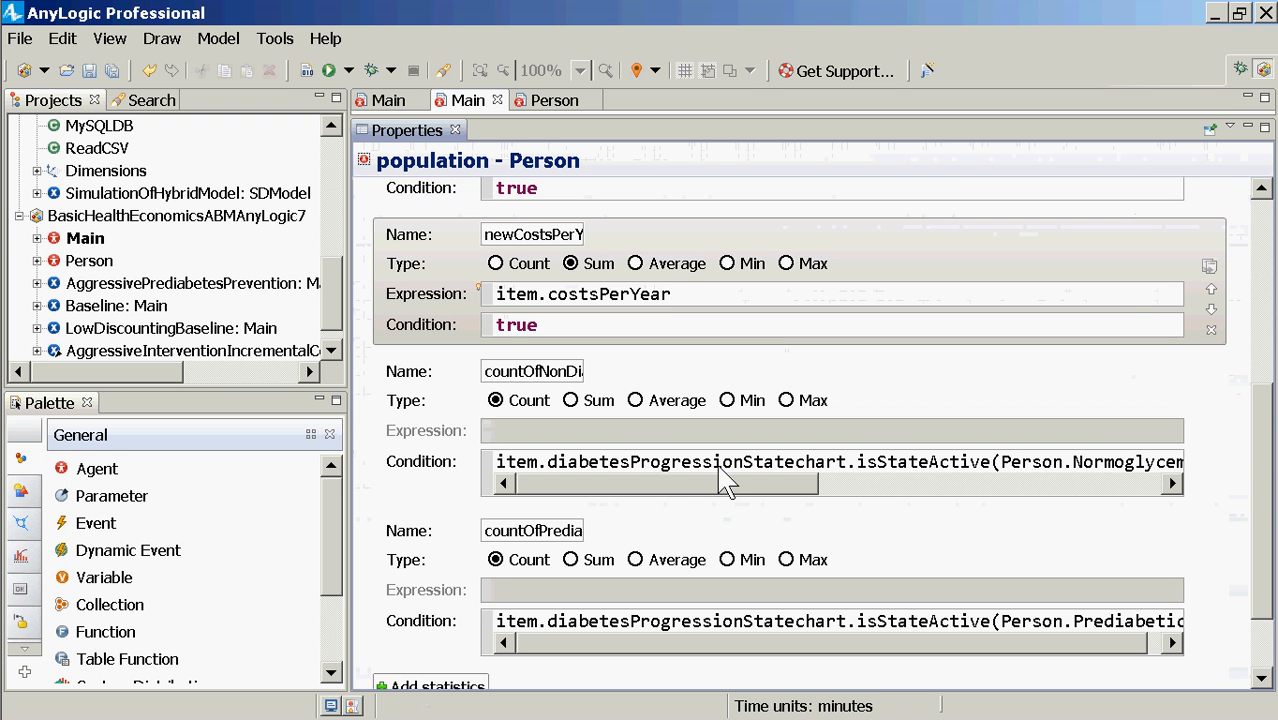
Examine the population's non-diabetic and prediabetic count statistics and their state conditions, highlighting both names, and review the full statistics list.
mouse_move(807, 485)
mouse_down()
mouse_move(1142, 483)
mouse_move(1121, 513)
mouse_move(815, 485)
mouse_up()
double_click(543, 378)
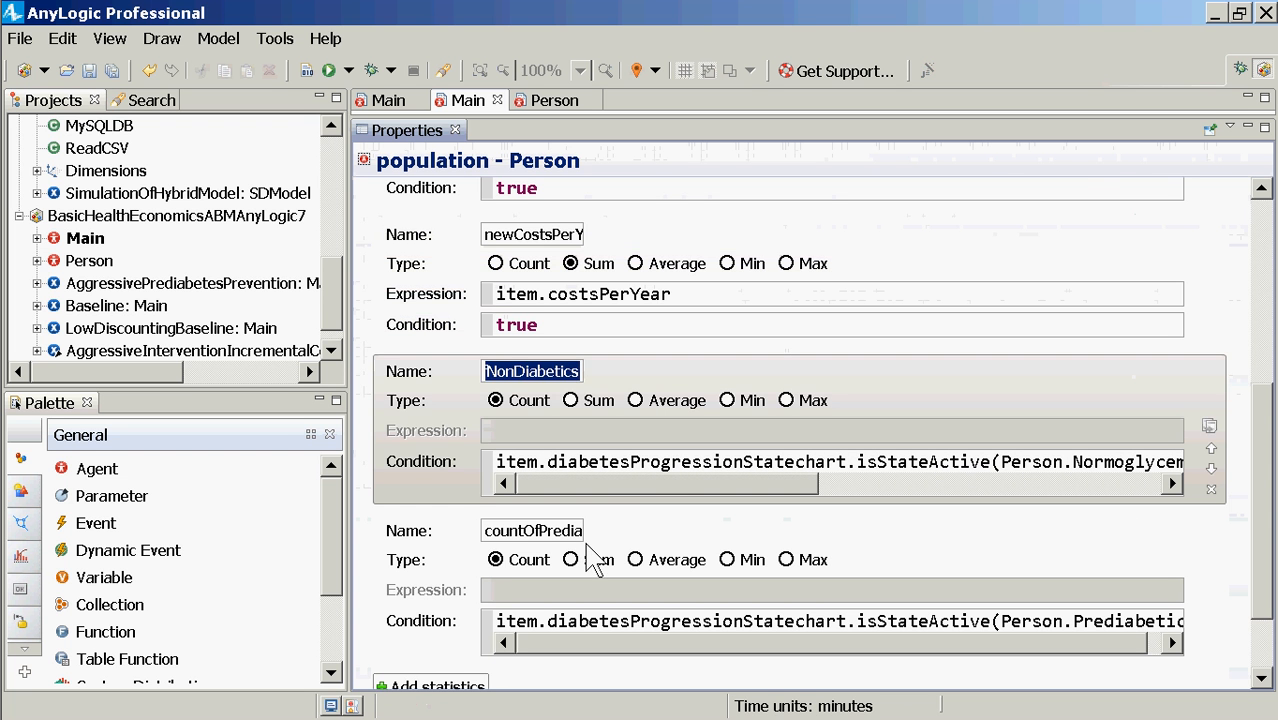
drag(560, 530, 608, 531)
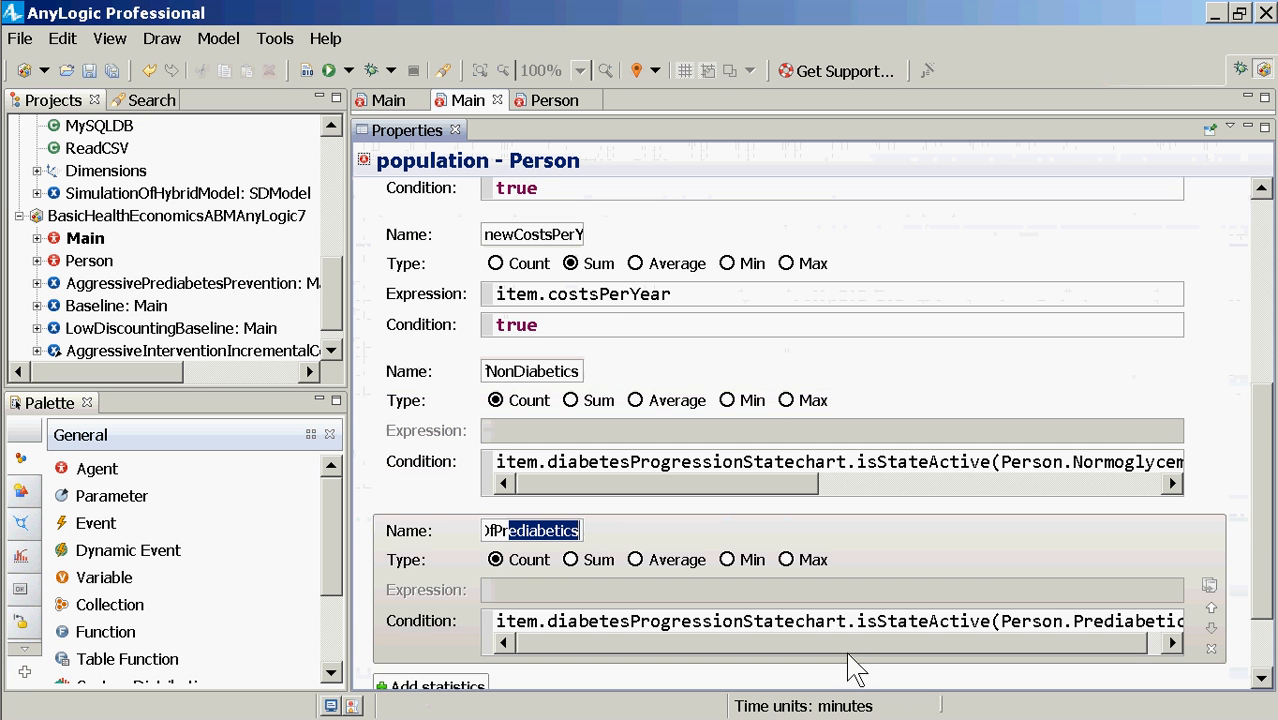
scroll(855, 628, down, 2)
scroll(855, 628, up, 5)
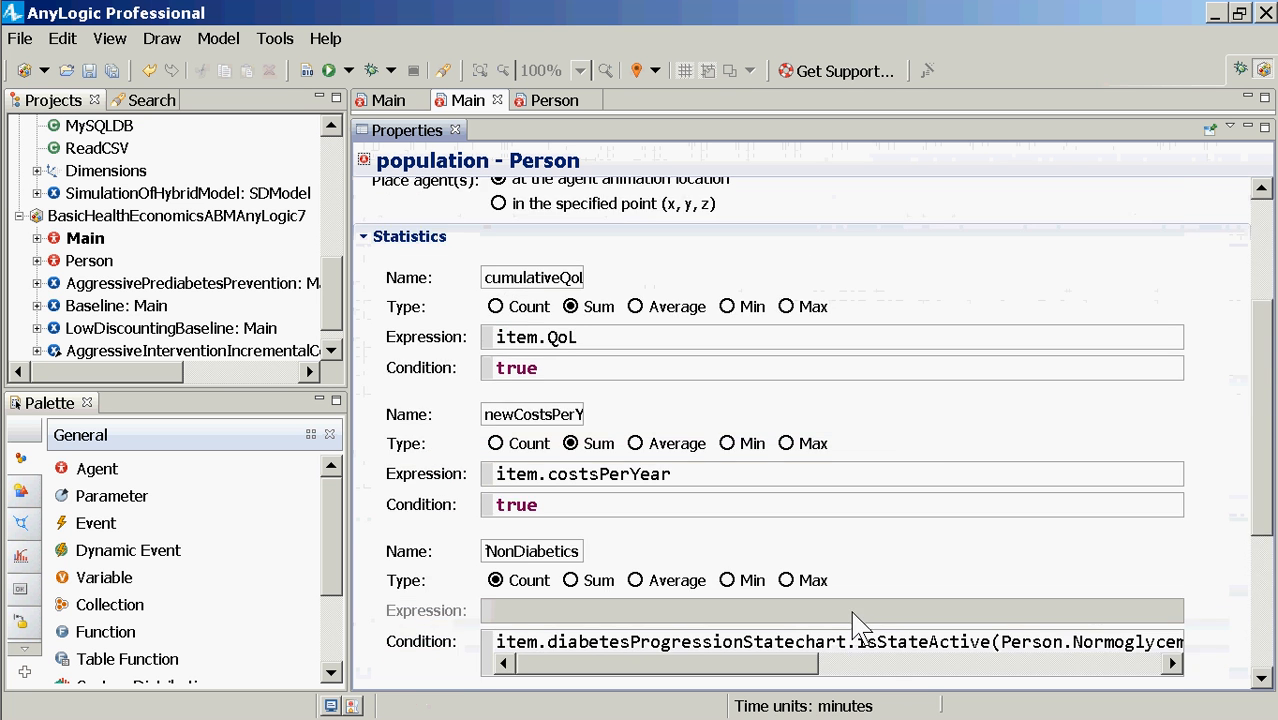
scroll(858, 632, down, 3)
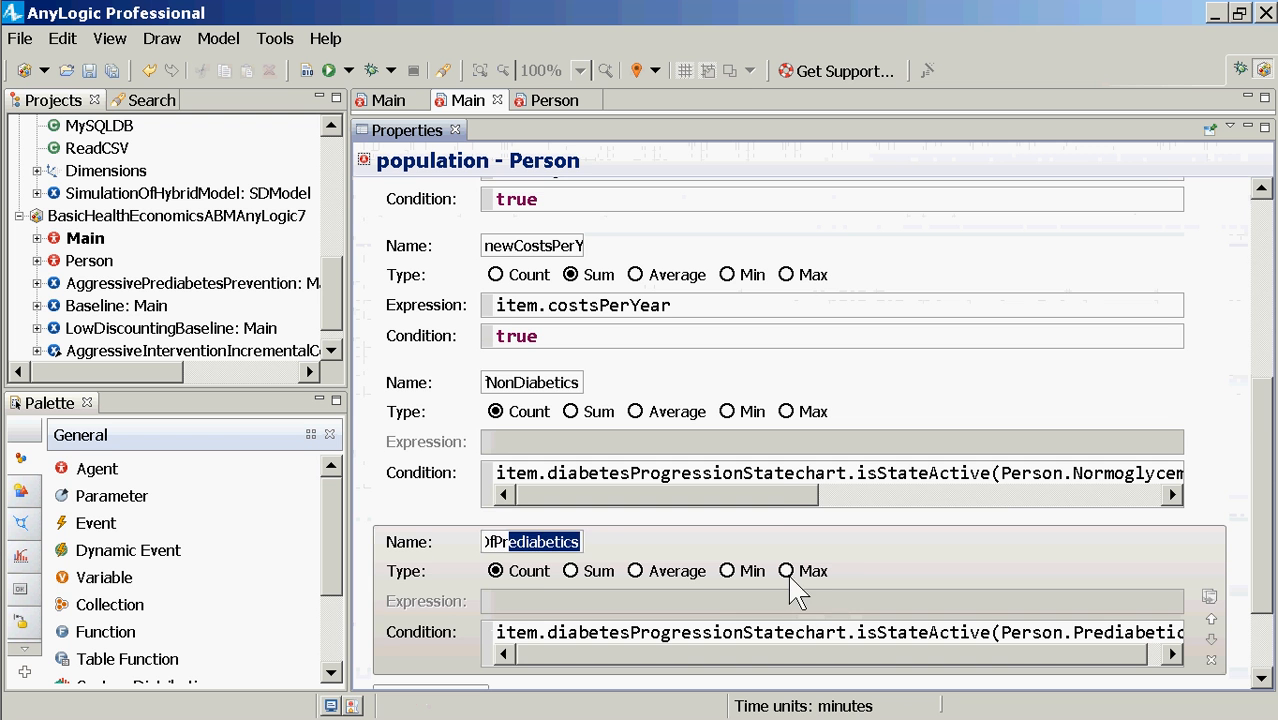
click(784, 476)
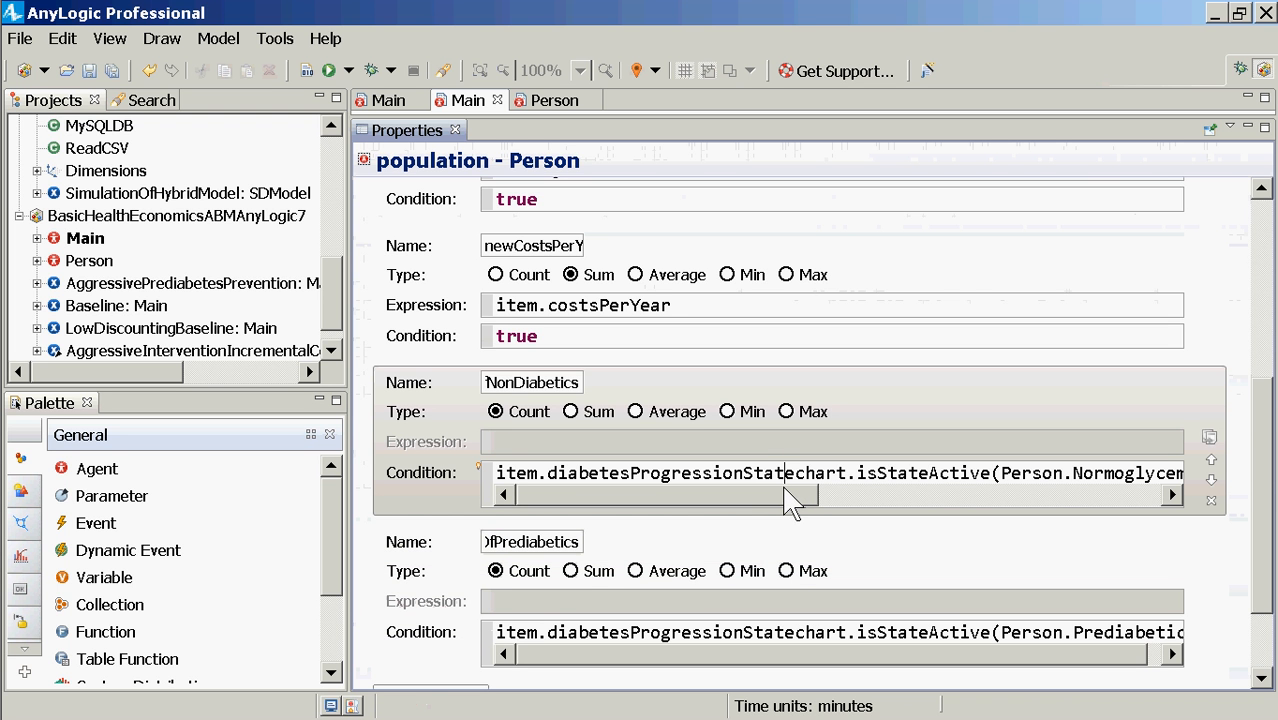
drag(790, 508, 590, 525)
scroll(527, 535, up, 1)
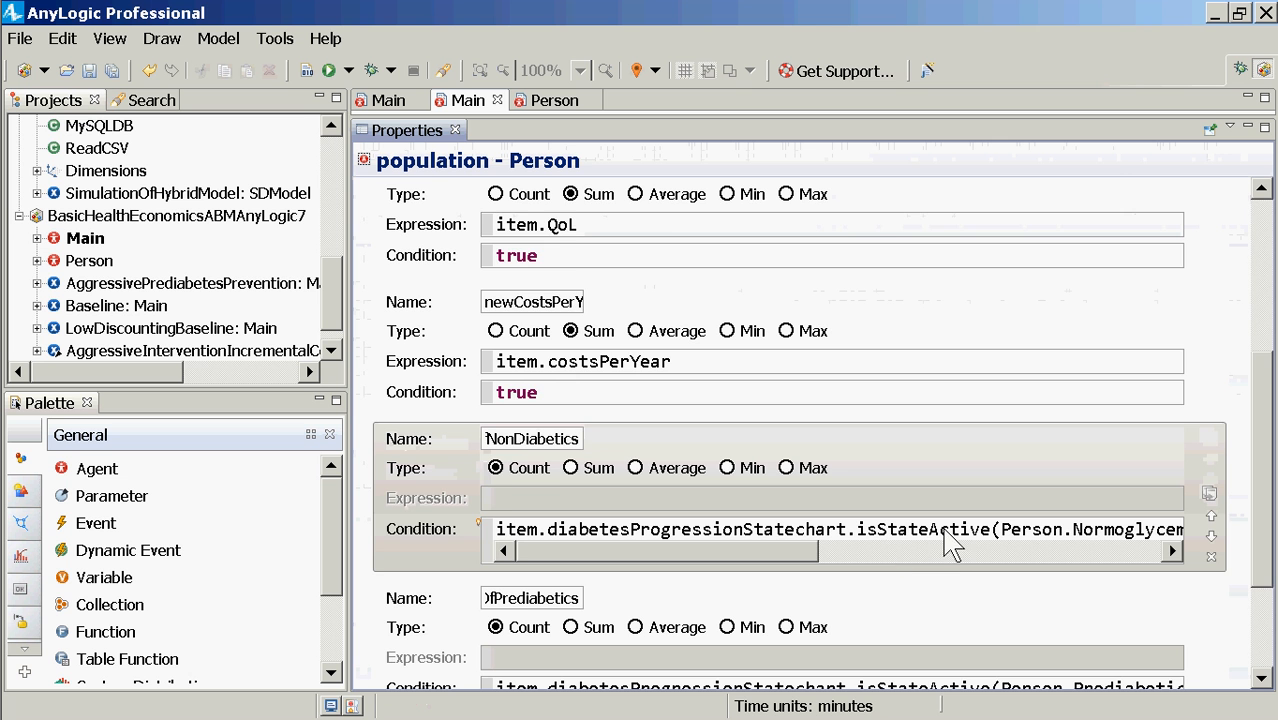
scroll(311, 272, up, 3)
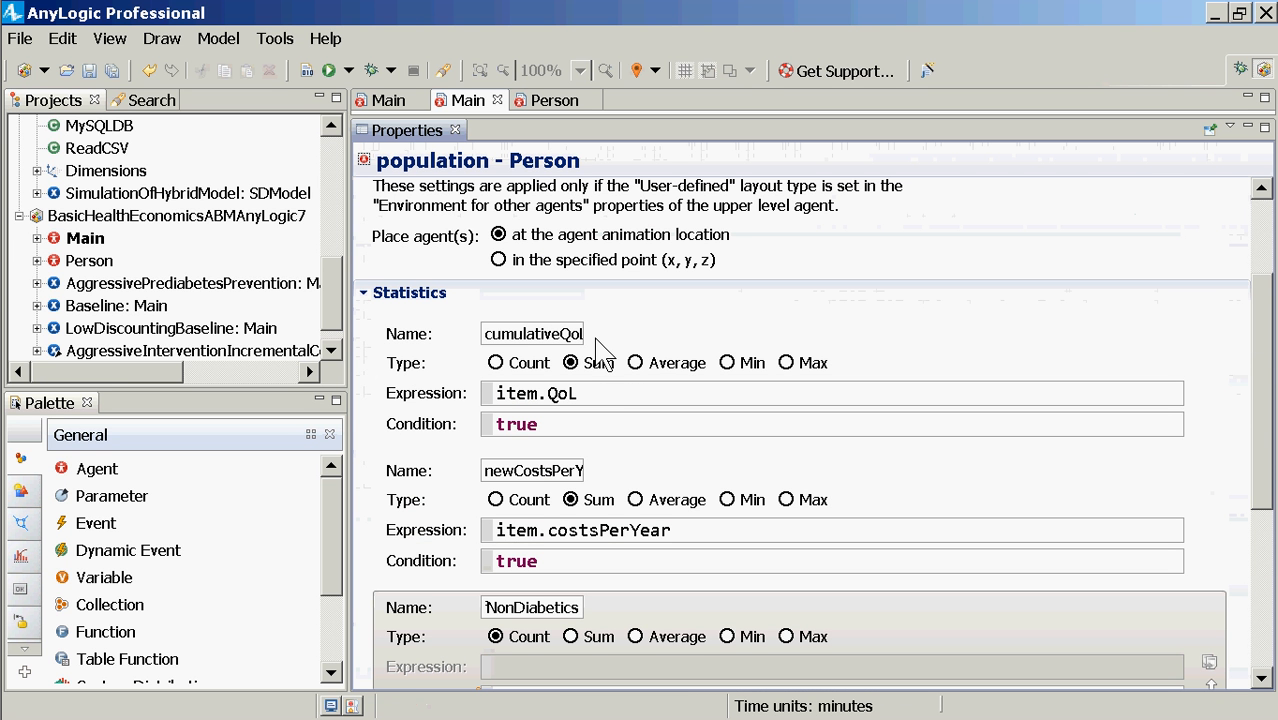
scroll(597, 345, up, 3)
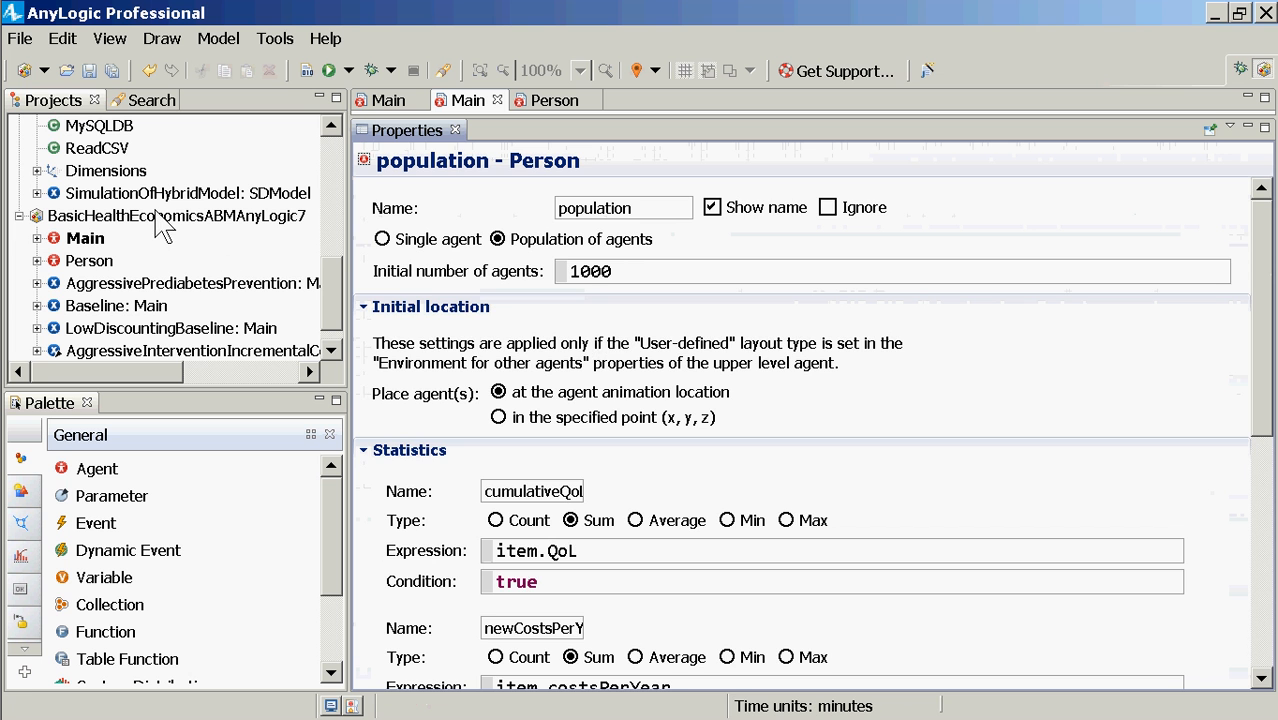
Return to the Main diagram, select the newQALYsPerYear flow, and highlight the cumulativeQoL call in its formula.
click(86, 239)
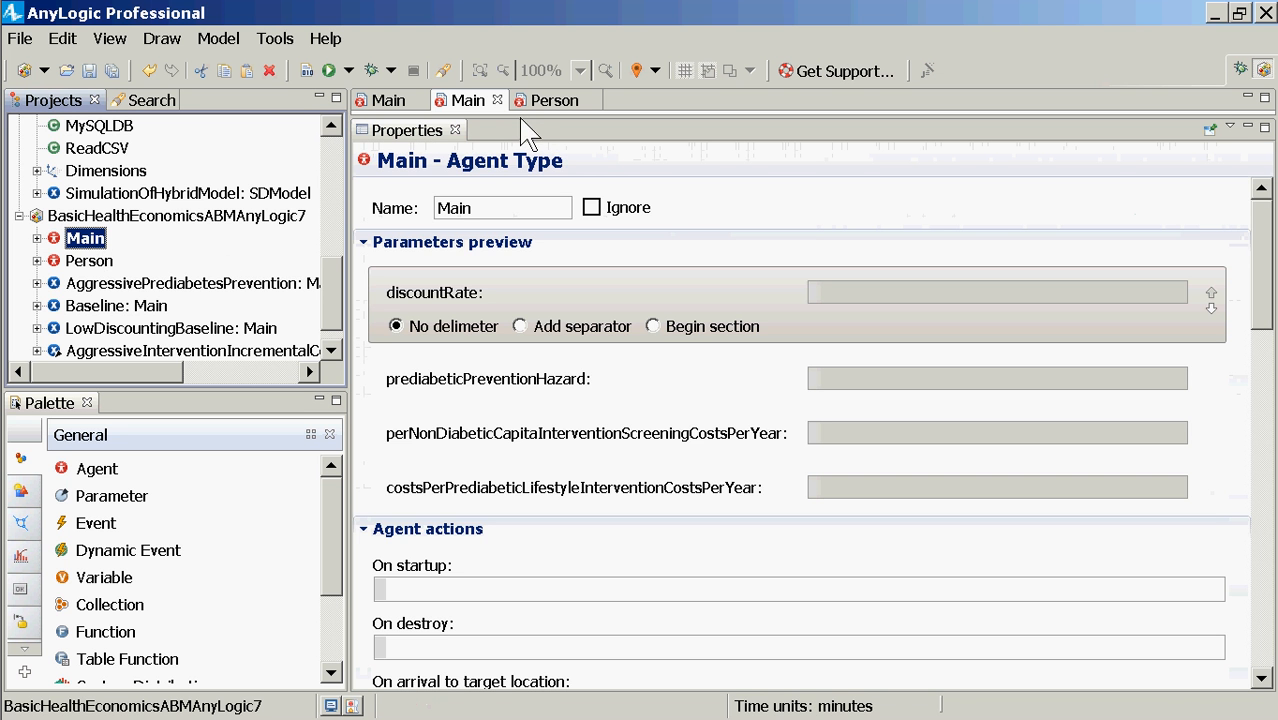
drag(521, 117, 822, 492)
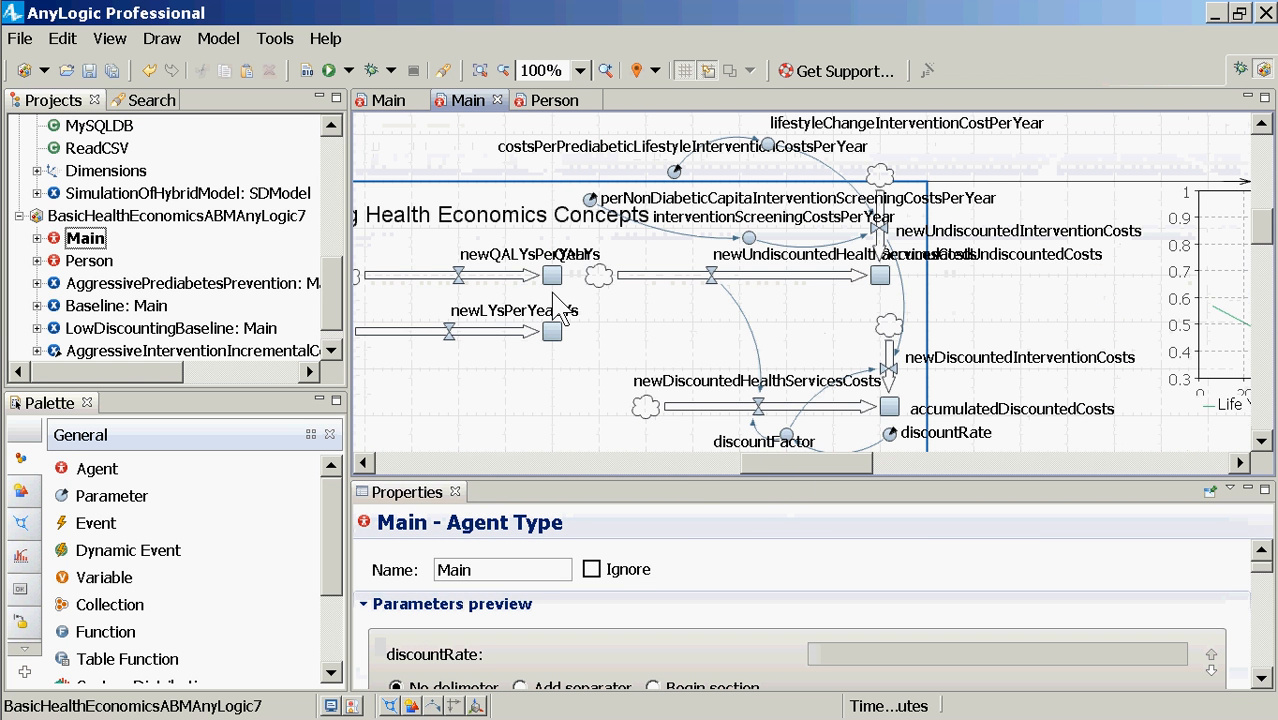
click(459, 274)
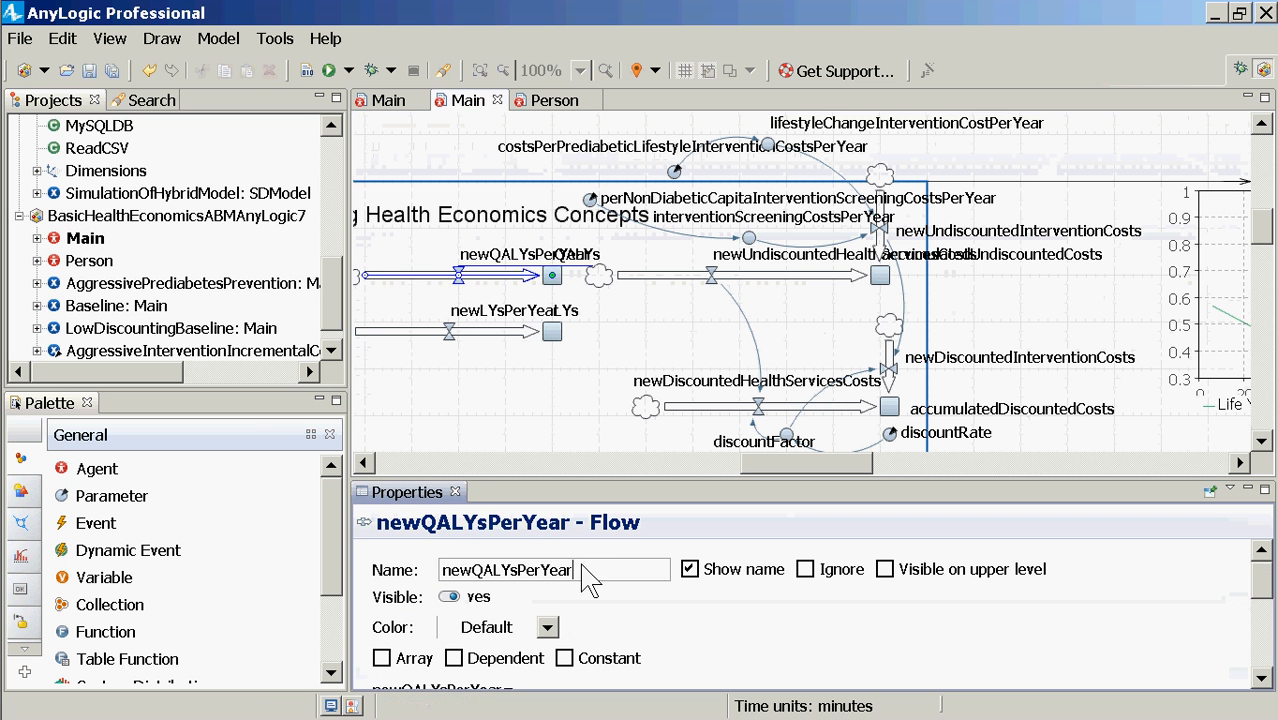
scroll(595, 610, down, 5)
double_click(620, 546)
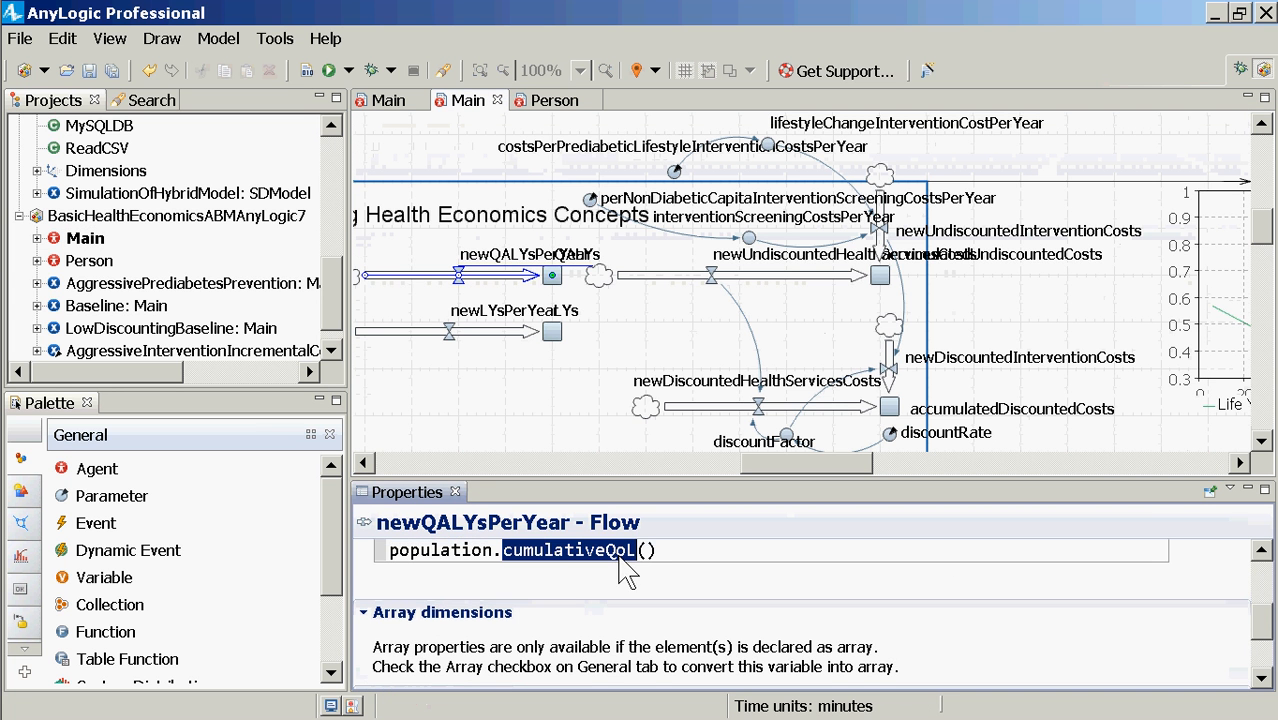
click(660, 551)
drag(648, 551, 503, 551)
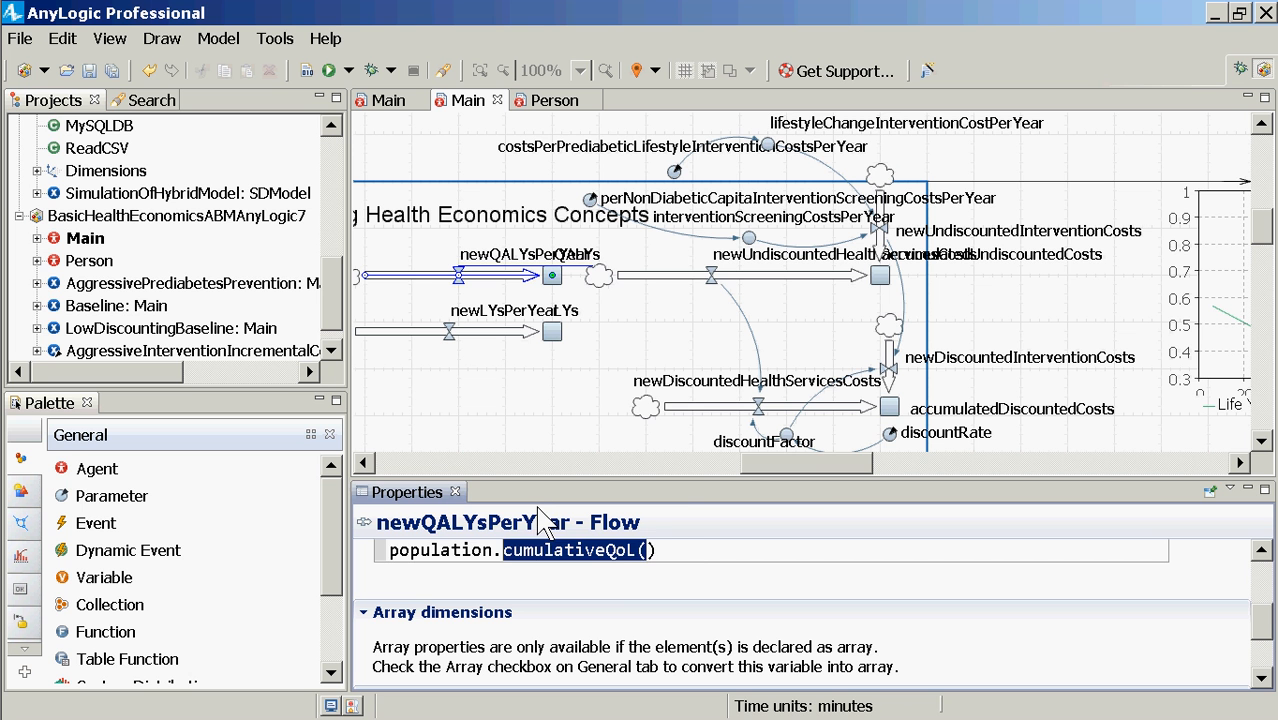
Clear the formula highlight, then examine the QALYs stock's equation and the newQALYsPerYear flow that feeds it.
drag(538, 508, 536, 532)
click(625, 551)
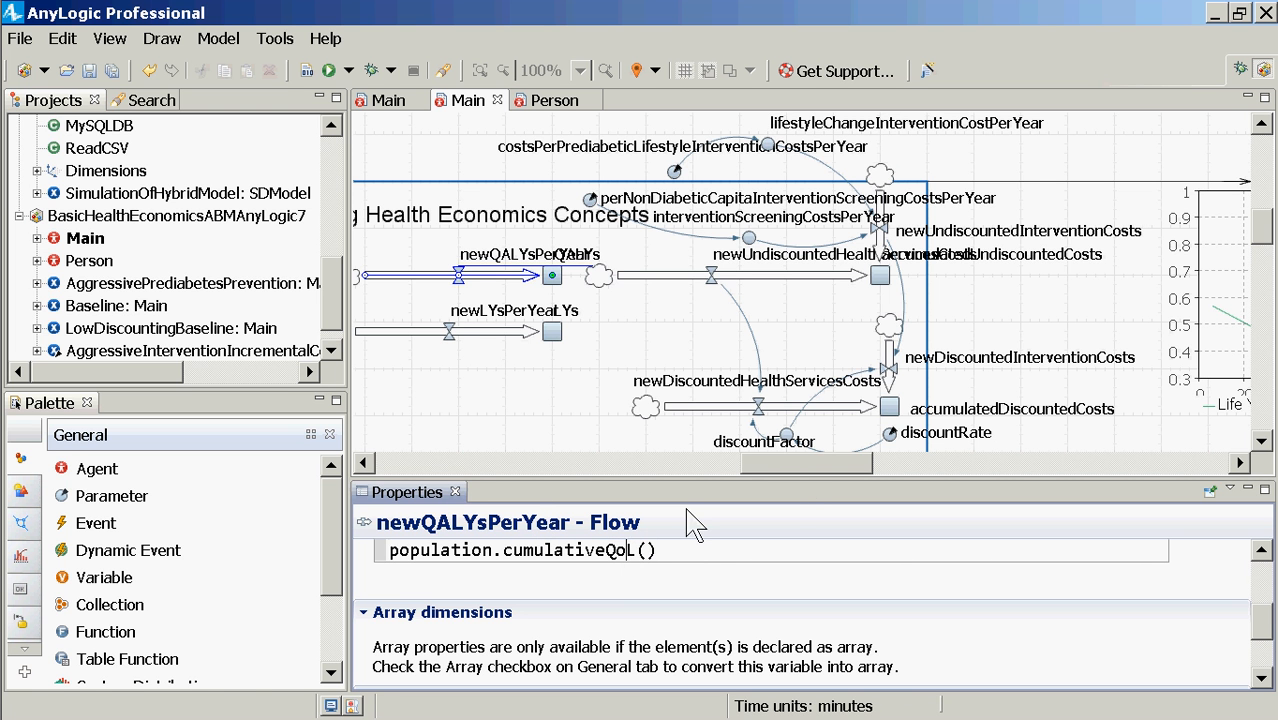
drag(802, 463, 767, 462)
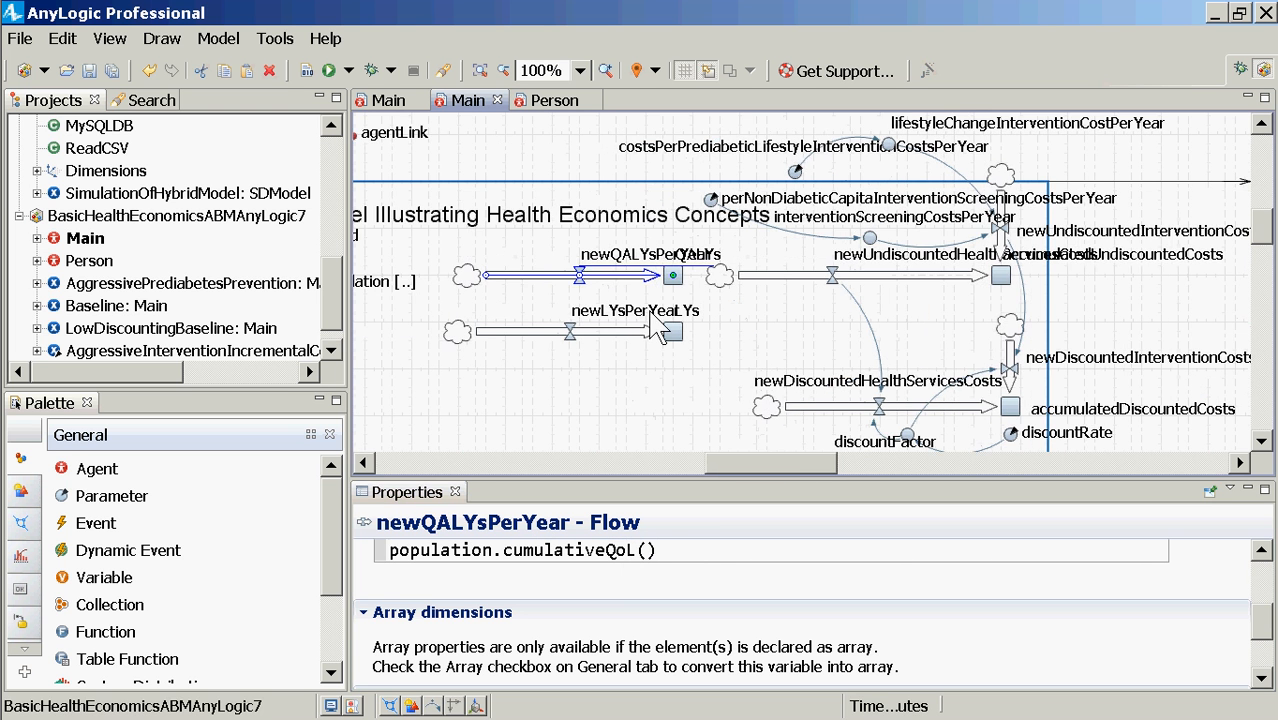
click(672, 276)
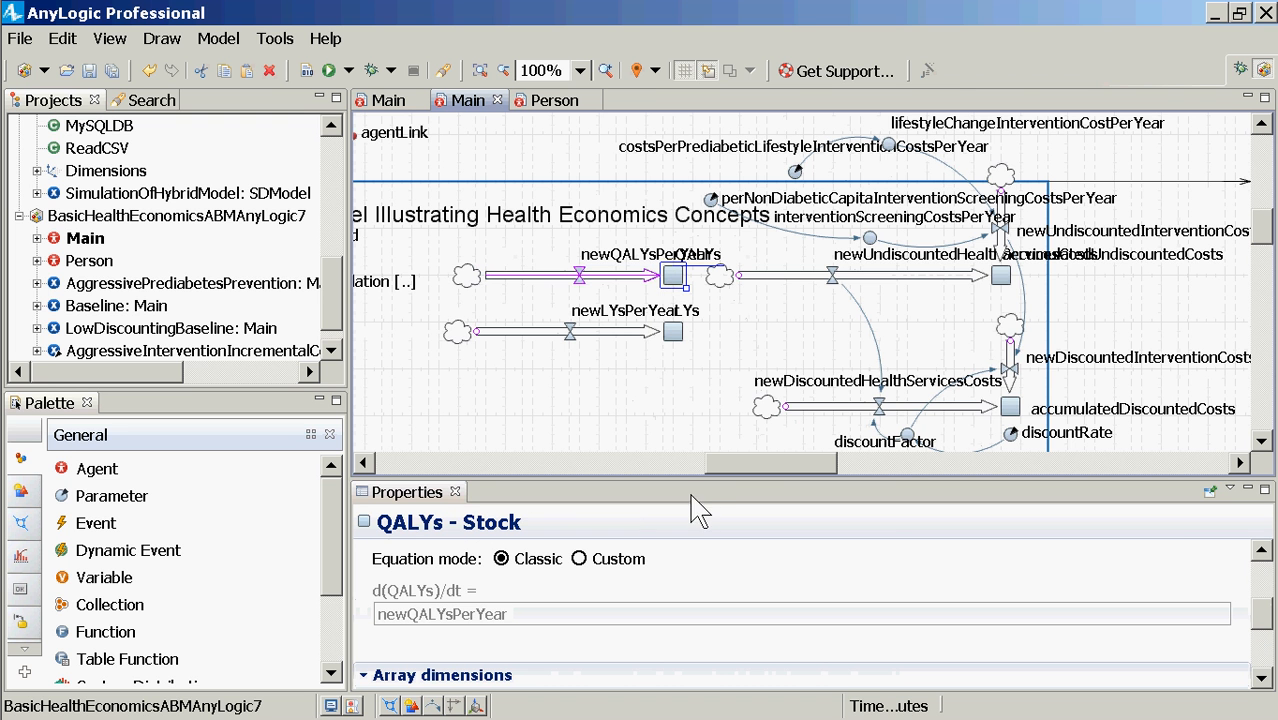
click(580, 276)
Select the newLYsPerYear flow and highlight its whole formula.
click(571, 338)
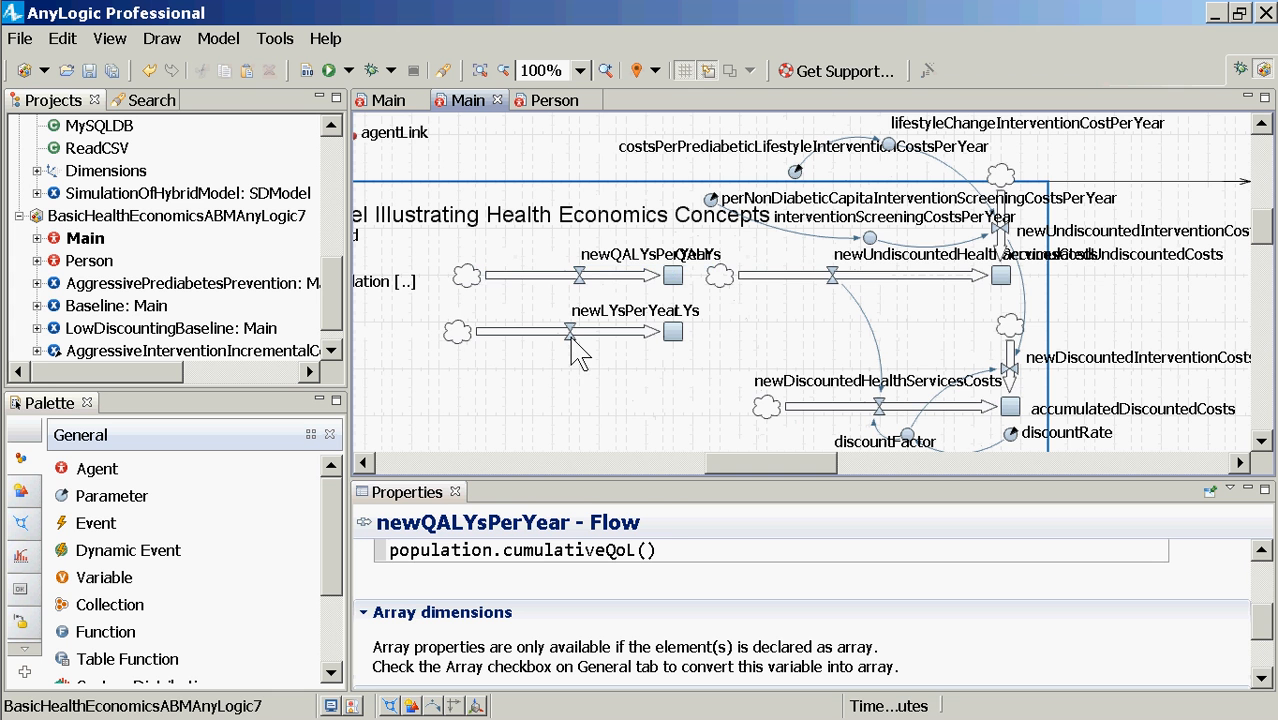
click(571, 337)
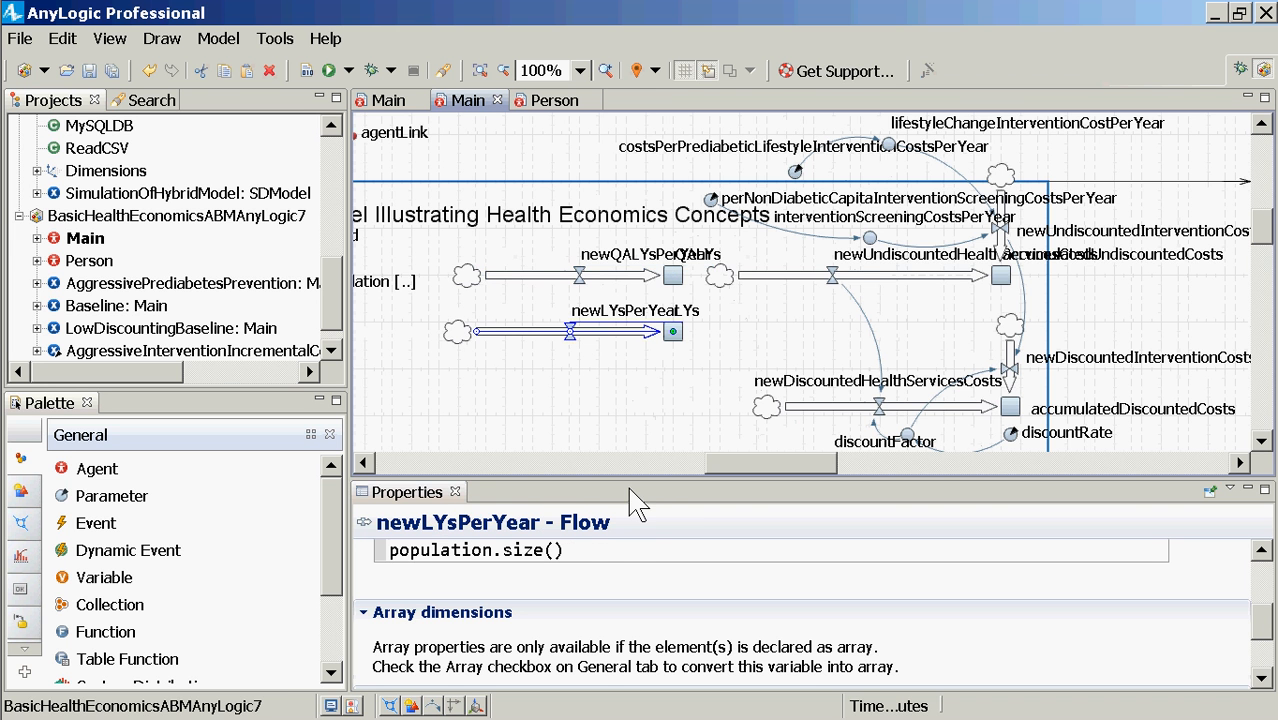
triple_click(413, 548)
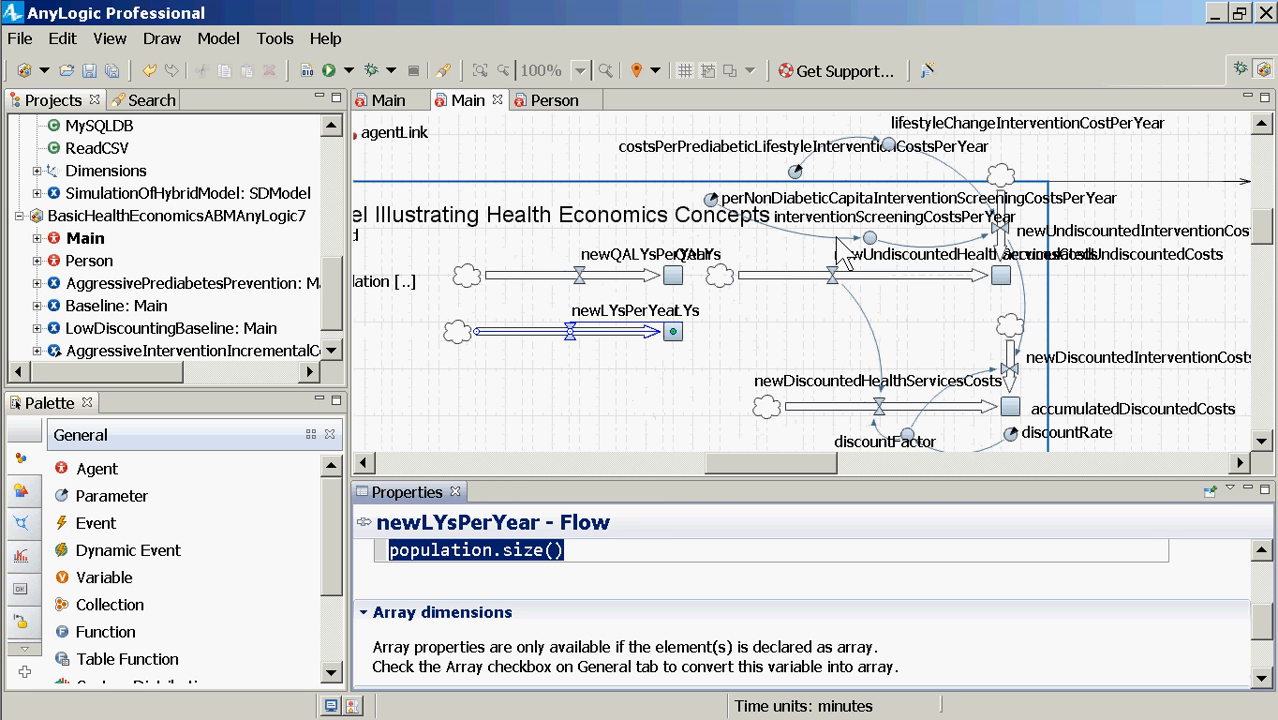
Select the newUndiscountedHealthServicesCosts flow, examine its formula, and move its name label just below the flow arrow.
click(840, 279)
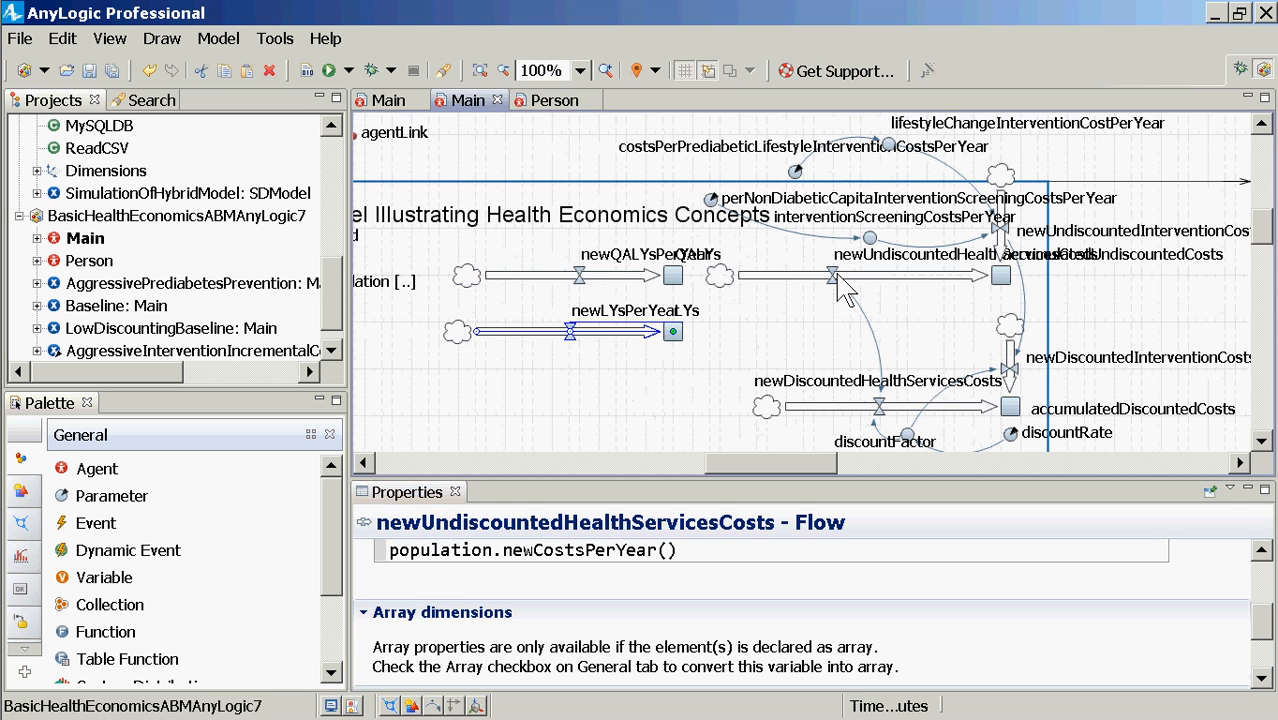
drag(870, 262, 771, 299)
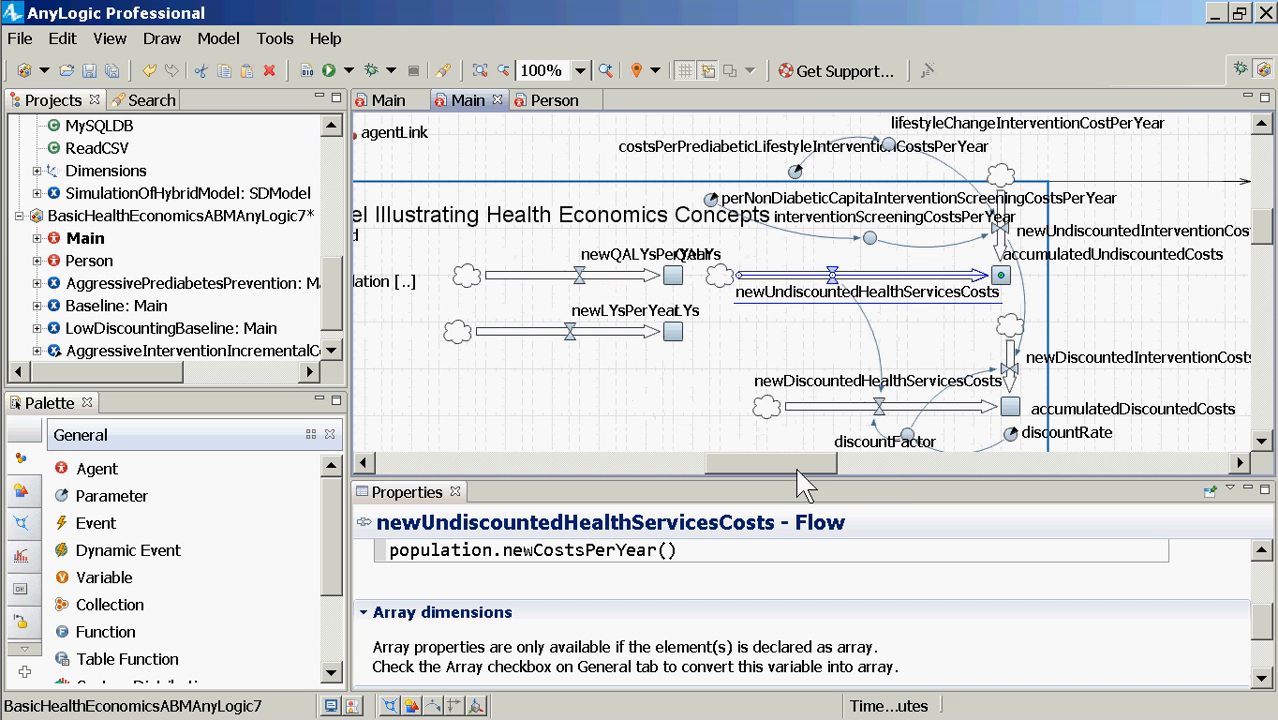
drag(800, 464, 830, 472)
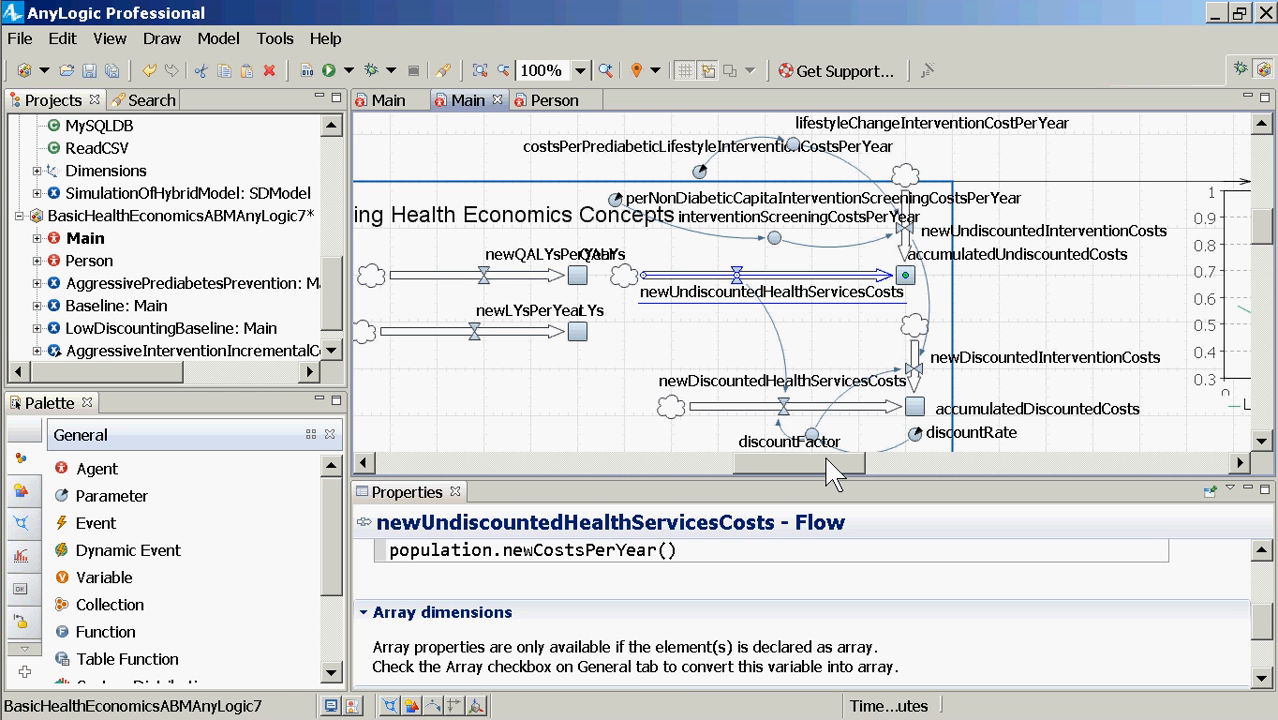
Select the BasicHealthEconomicsABMAnyLogic7 model in the project tree and bring up the description section of its properties.
click(278, 40)
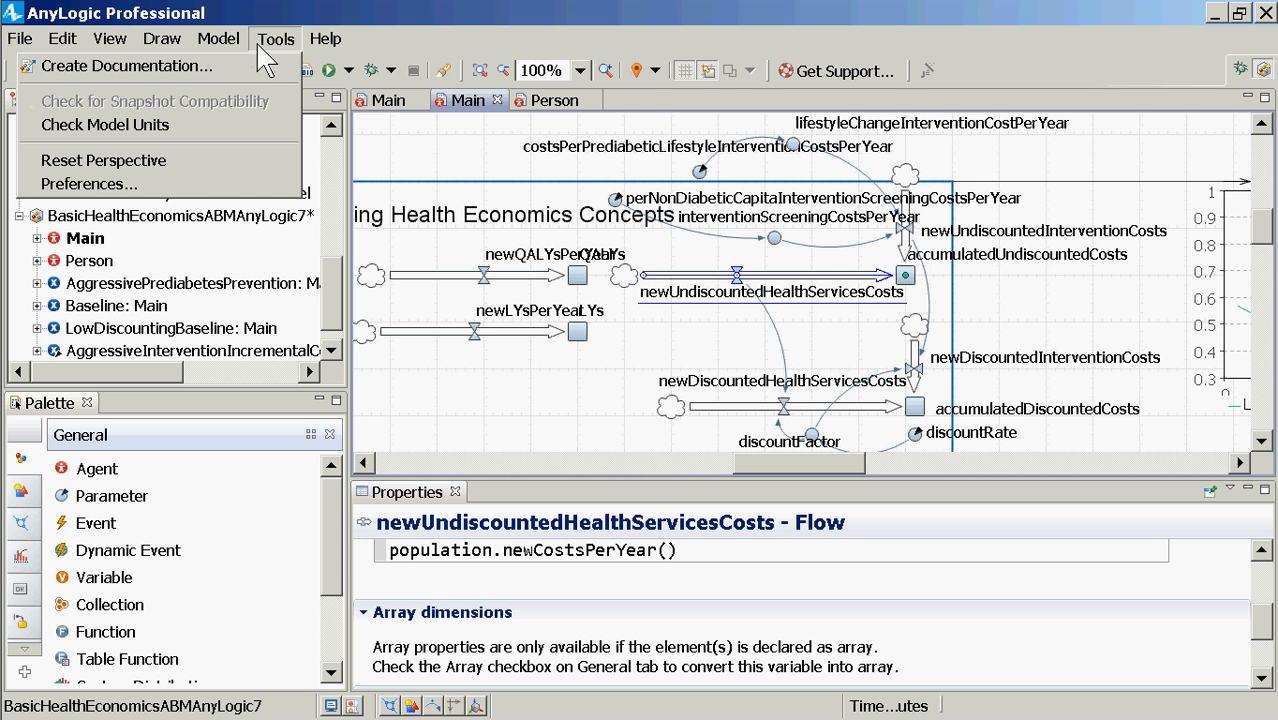
click(262, 52)
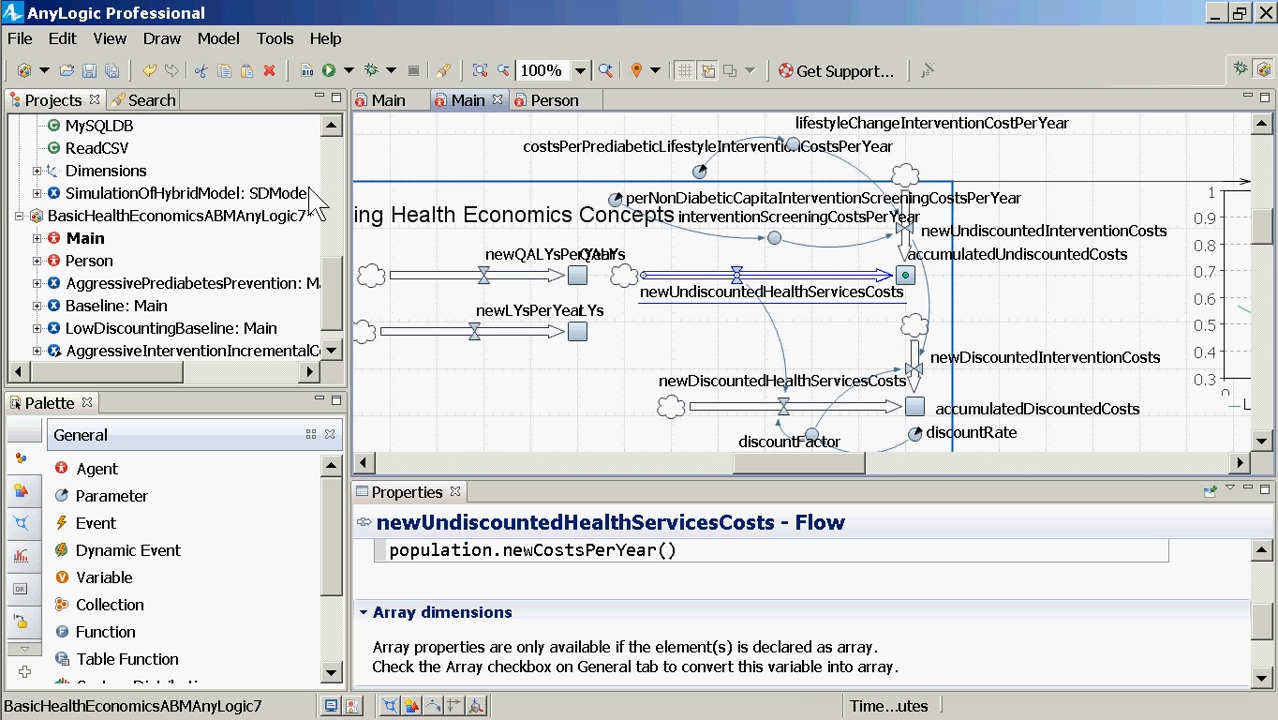
drag(330, 287, 325, 321)
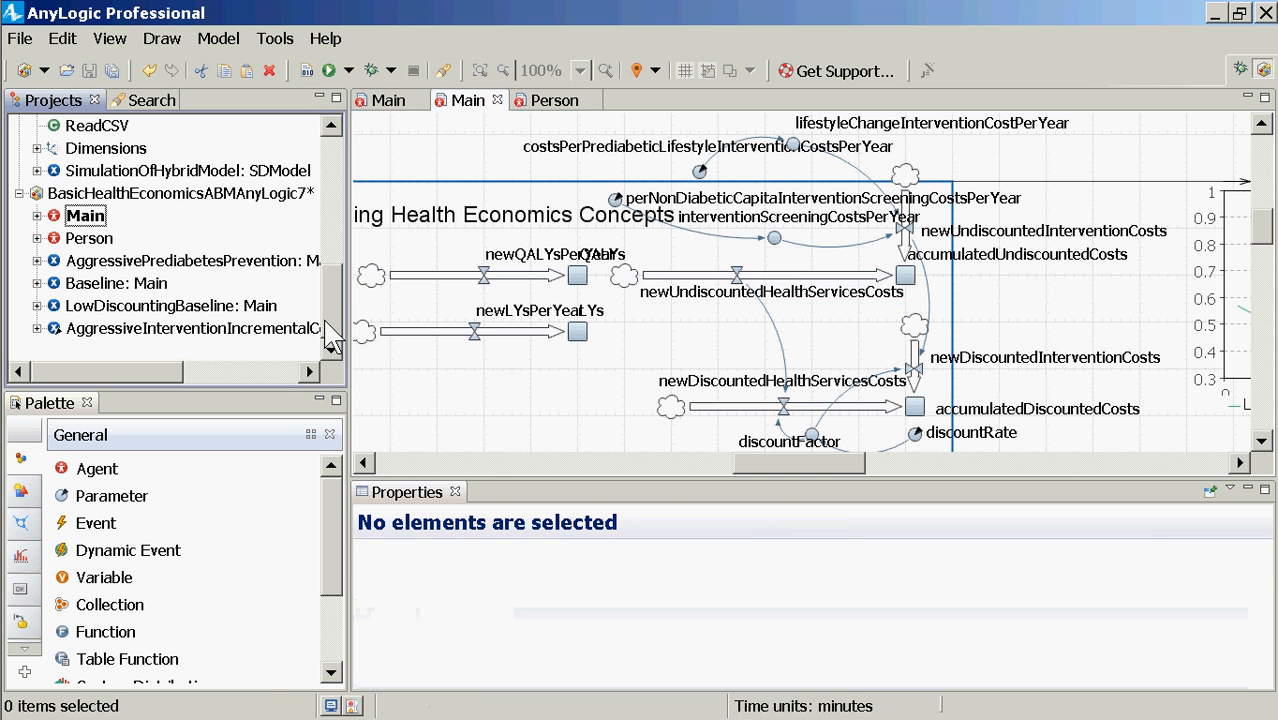
click(270, 200)
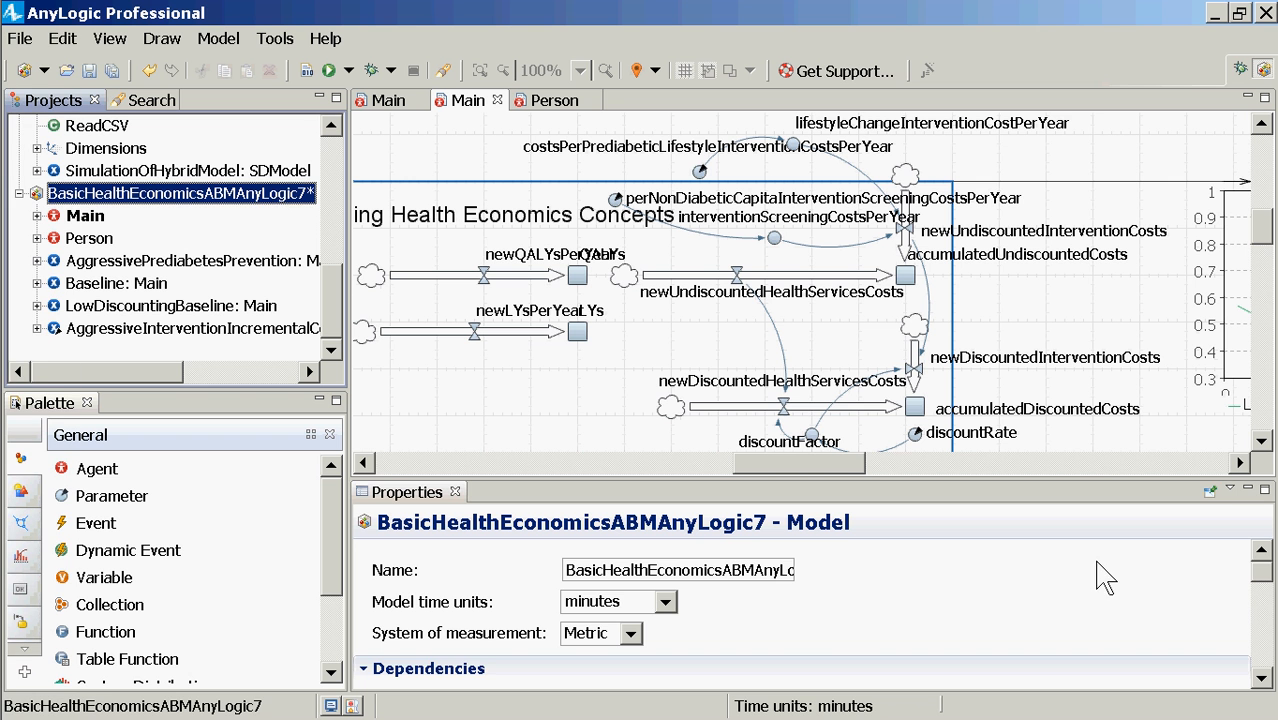
click(1266, 585)
scroll(1266, 585, down, 5)
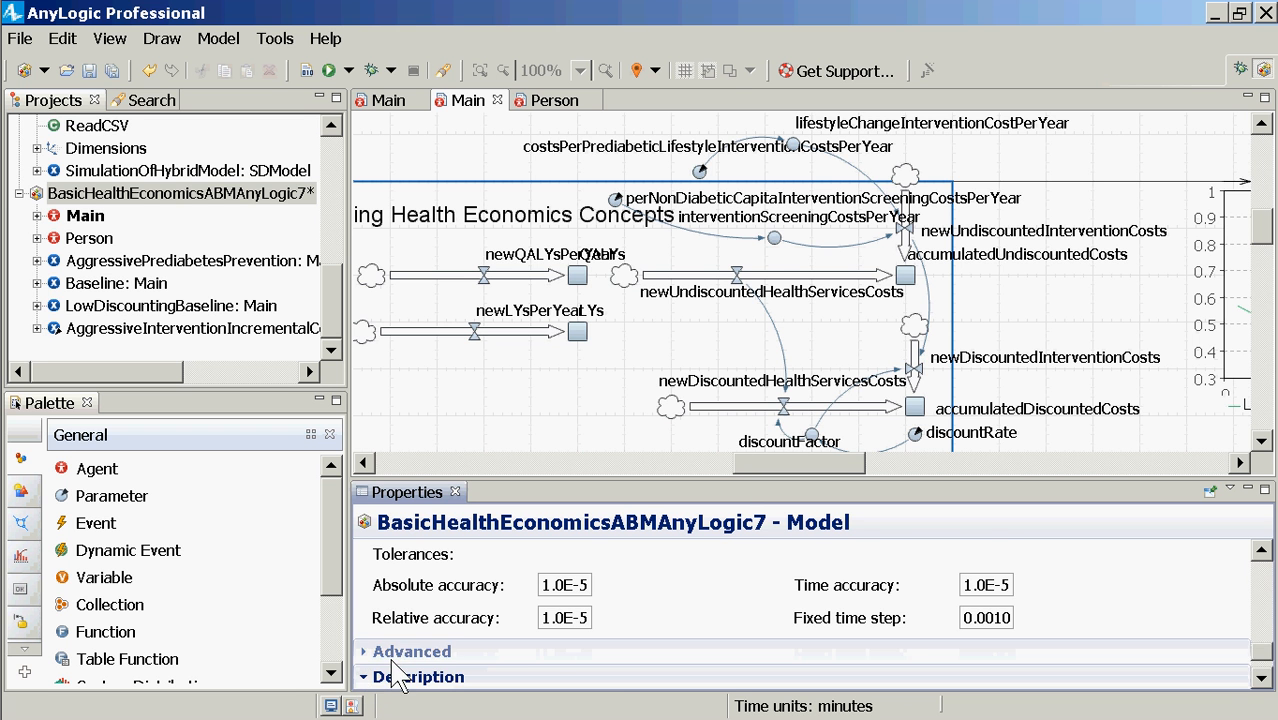
Set the model description to "This is a model designed to highlight in a skeletal fashion the derivation of health-economics related quantities from an ABM" and save.
click(430, 677)
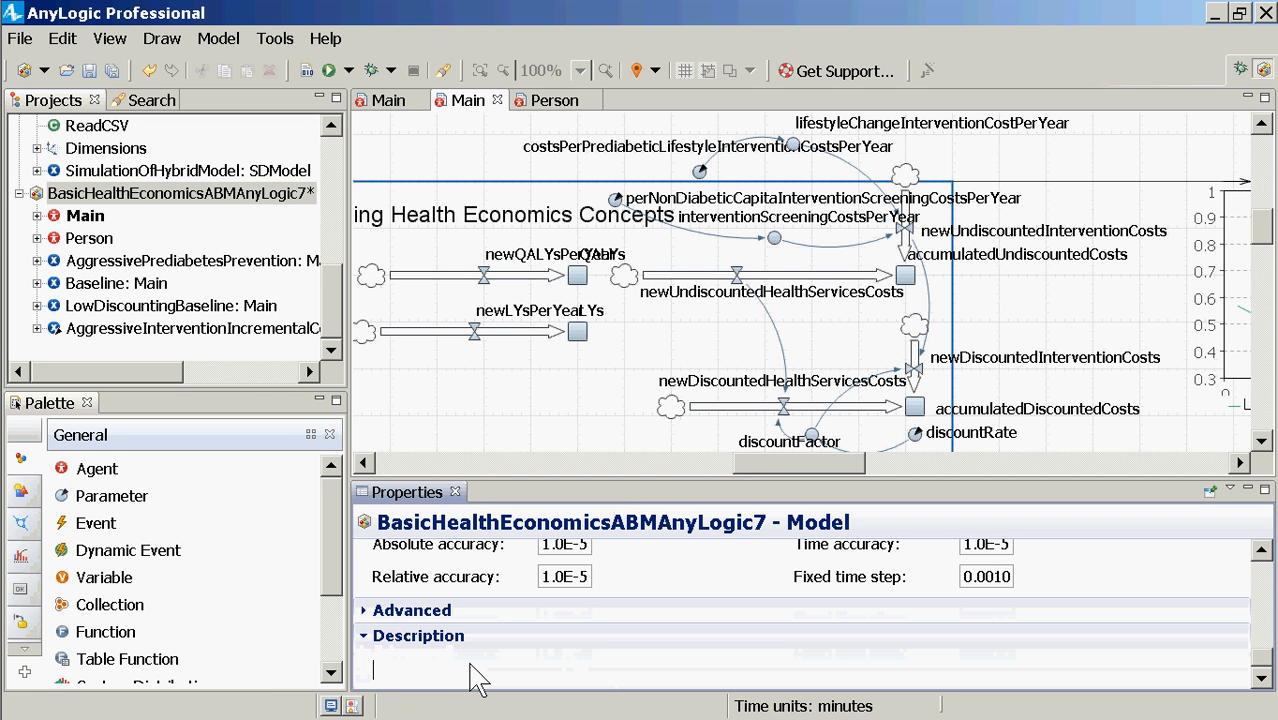
text(This is a model designd)
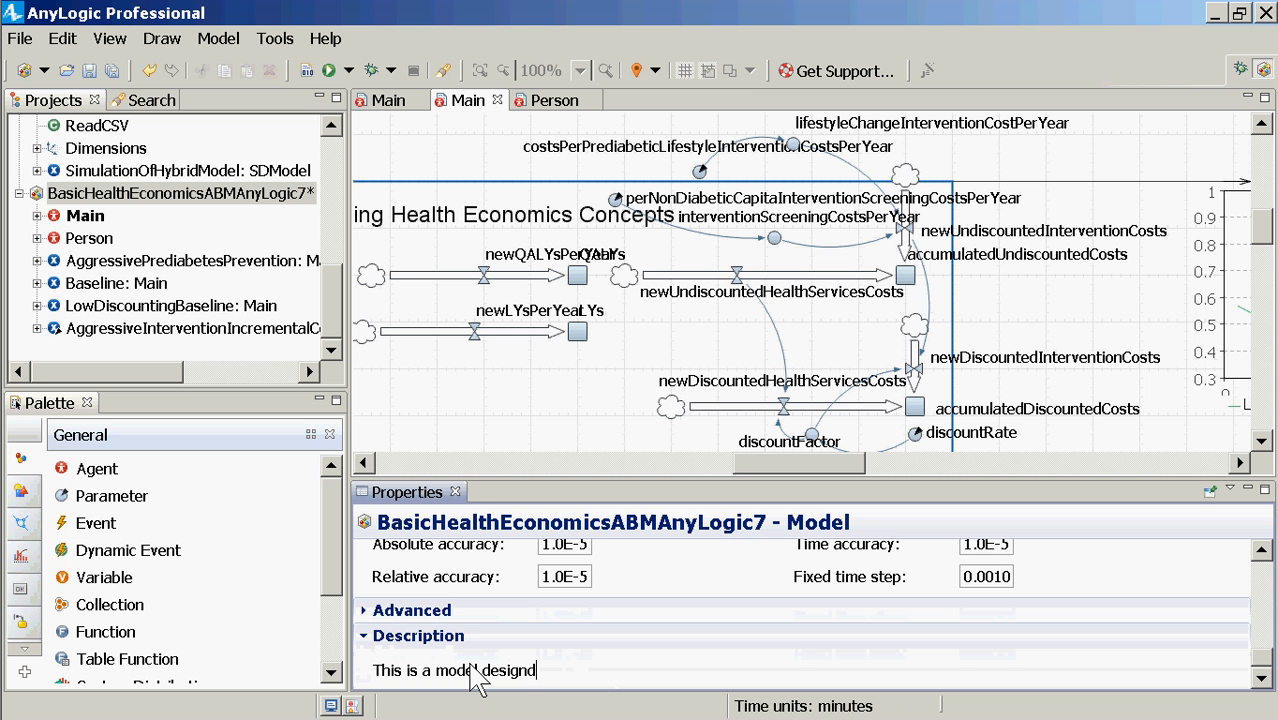
key(BackSpace)
text(ed to highlight in)
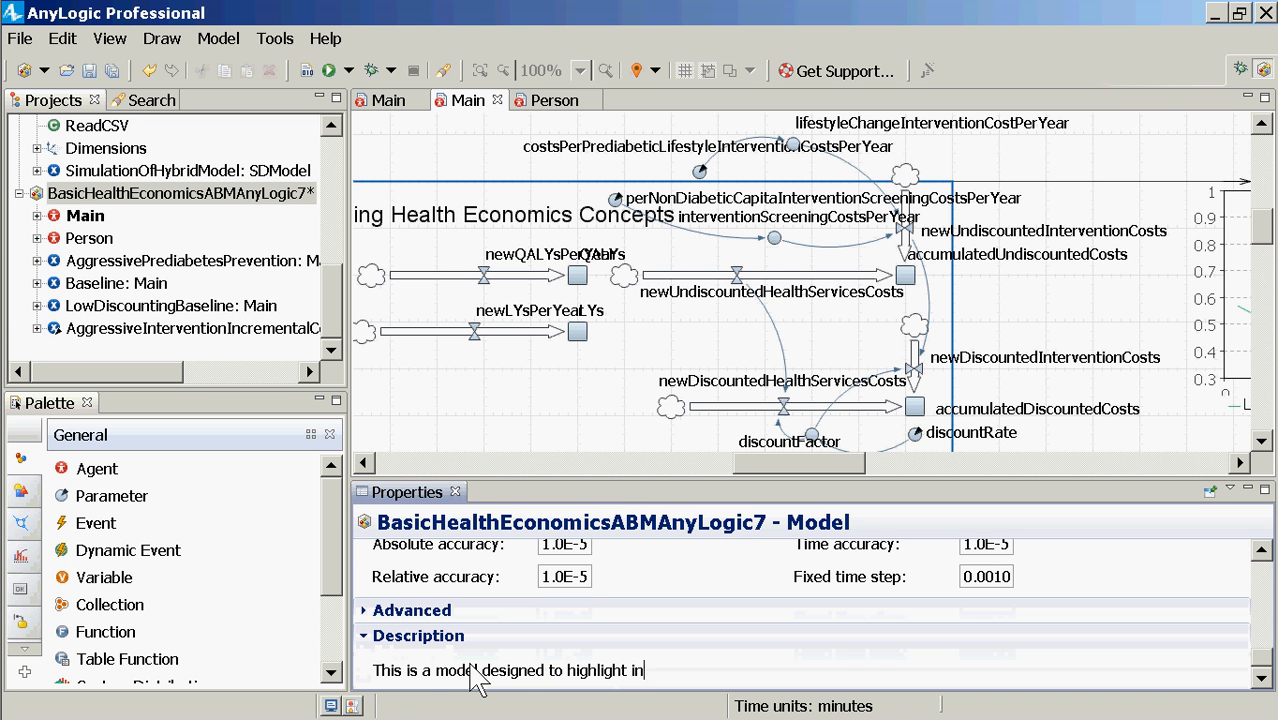
text( a skeletal fashion the crea)
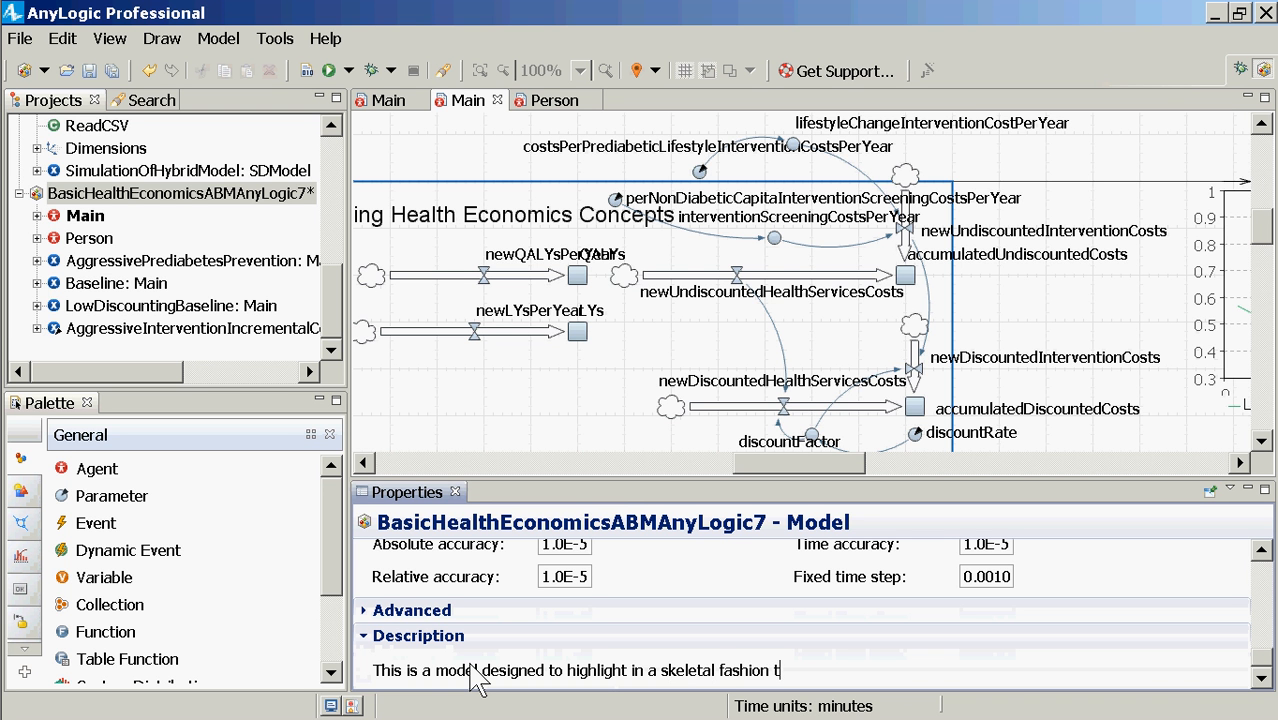
key(BackSpace)
key(BackSpace)
key(BackSpace)
key(BackSpace)
text(derivation of health-cono)
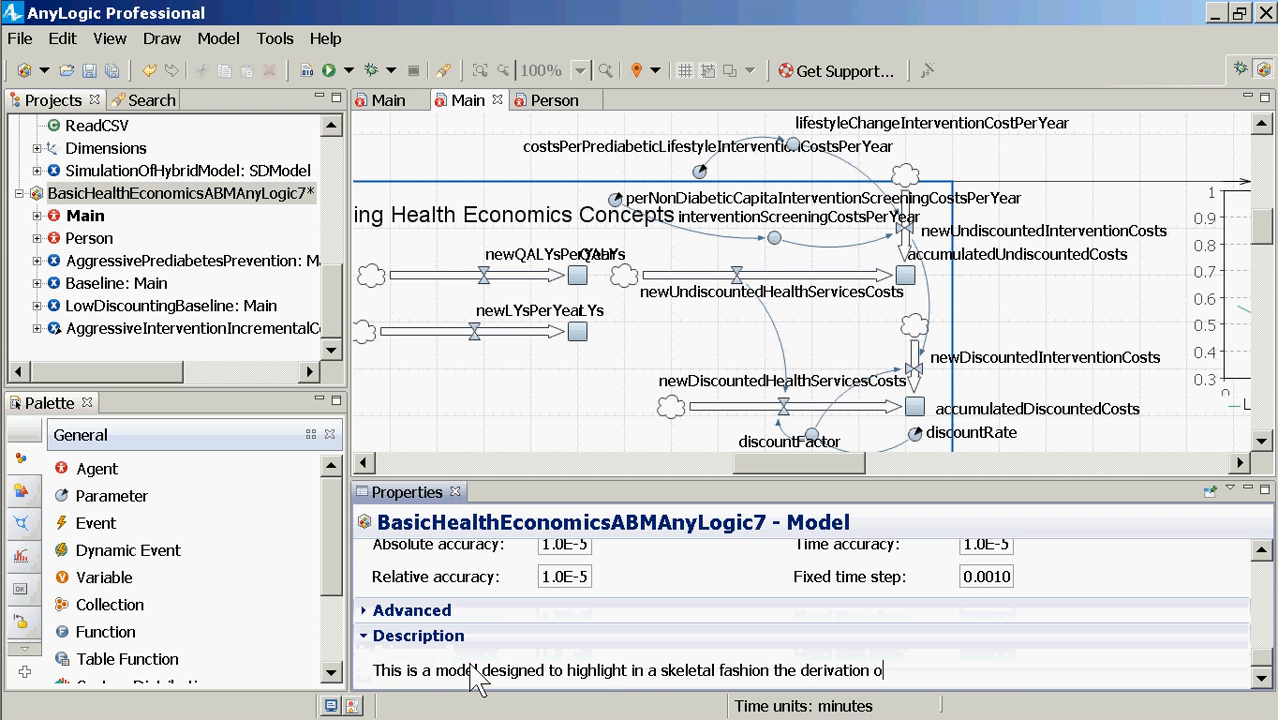
key(BackSpace)
key(BackSpace)
key(BackSpace)
key(BackSpace)
text(economc)
key(BackSpace)
text(ics )
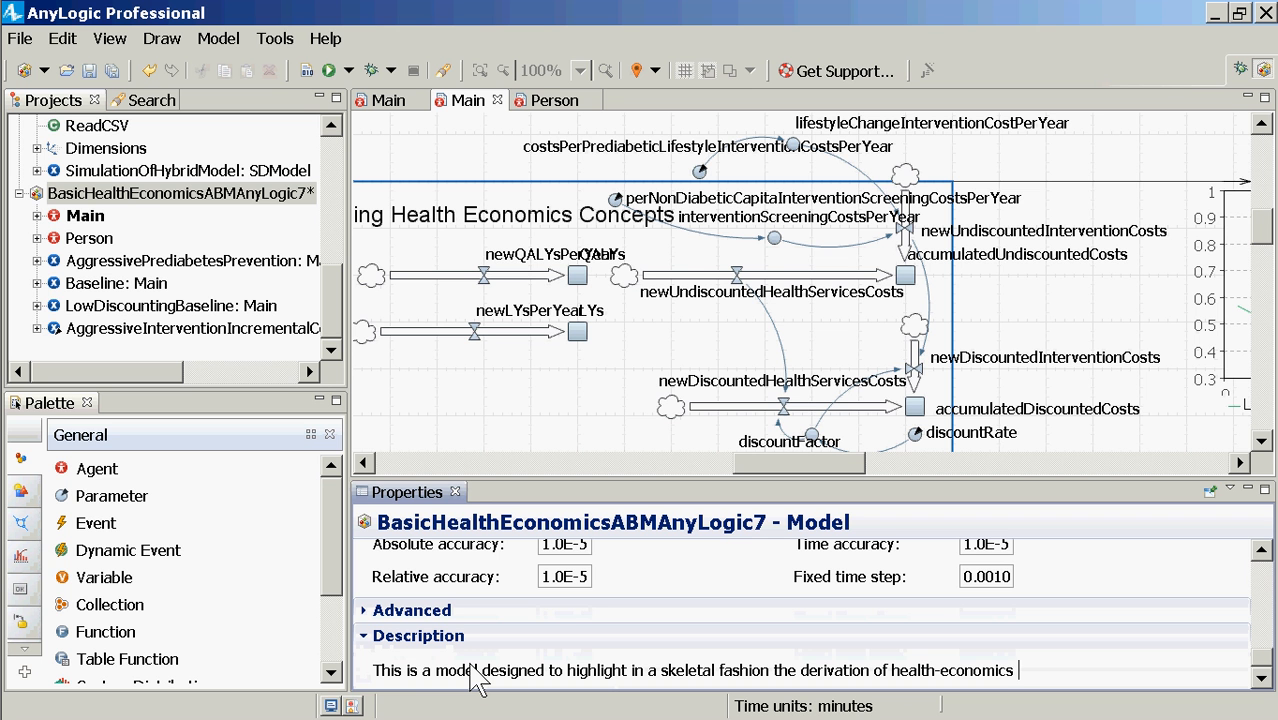
text(related quantitie)
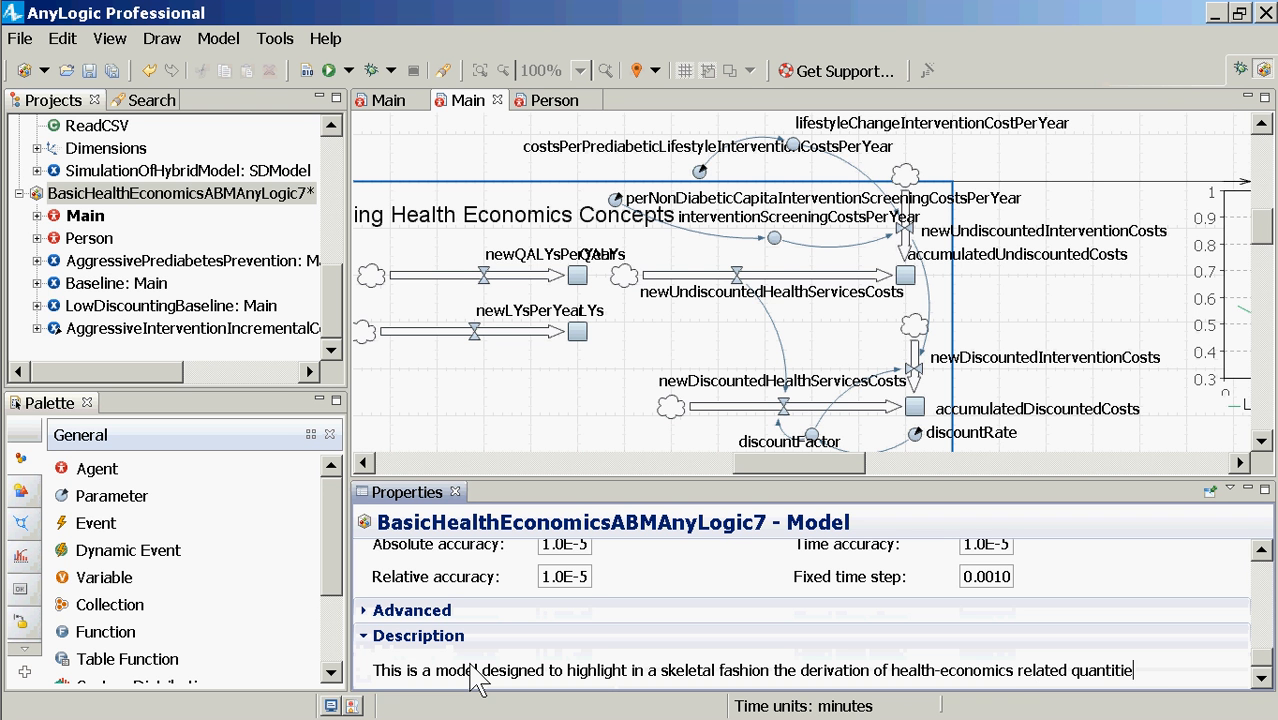
text(s from an ABM)
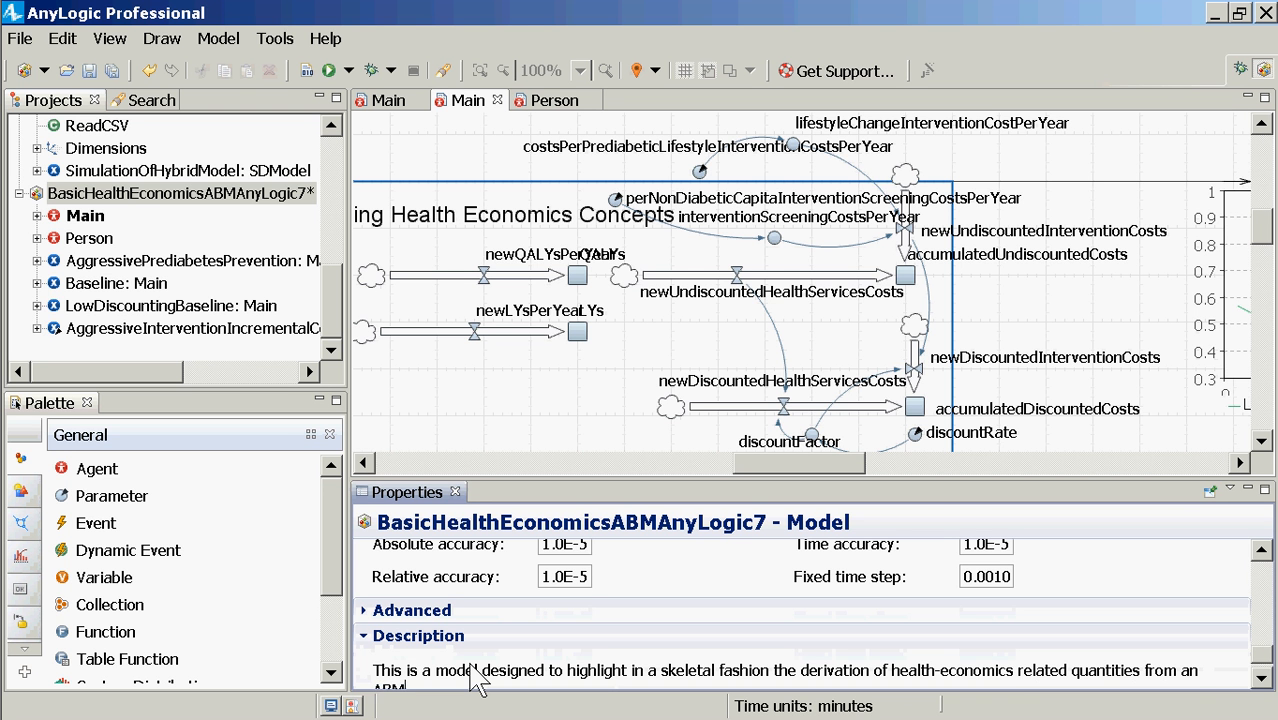
key(ctrl+s)
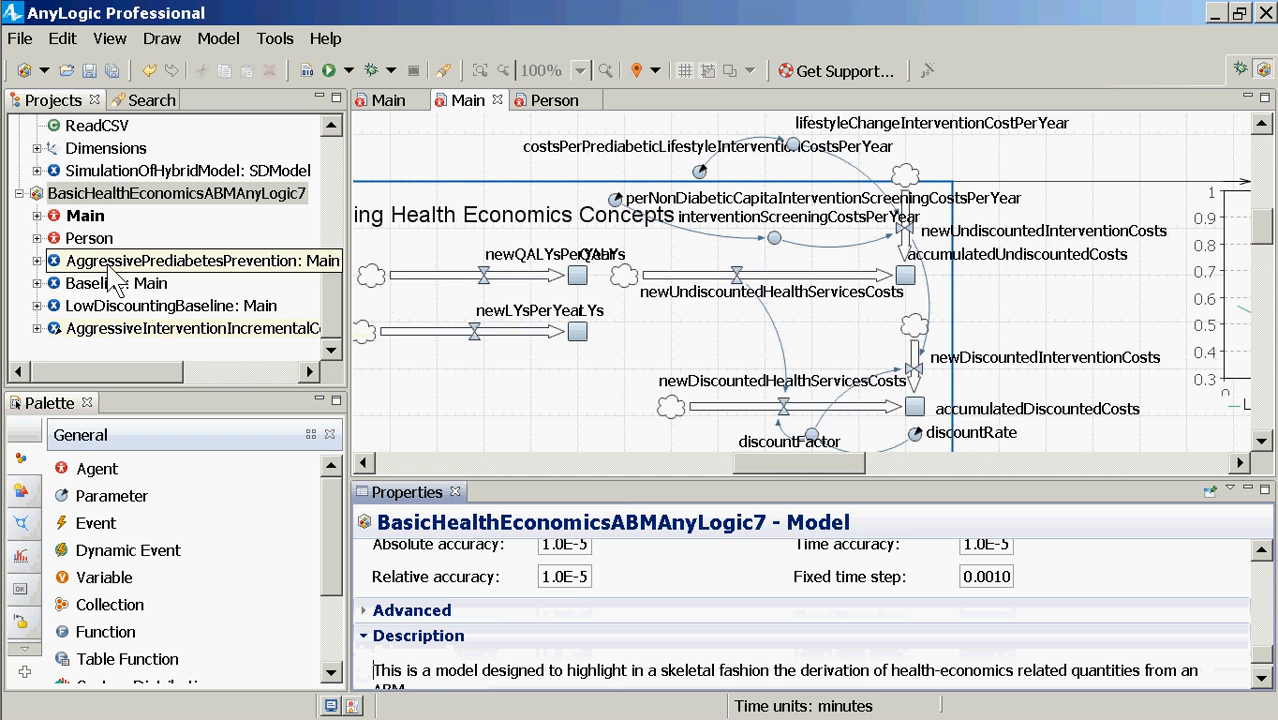
Open the AggressivePrediabetesPrevention experiment and look through the open models in the project tree.
double_click(110, 266)
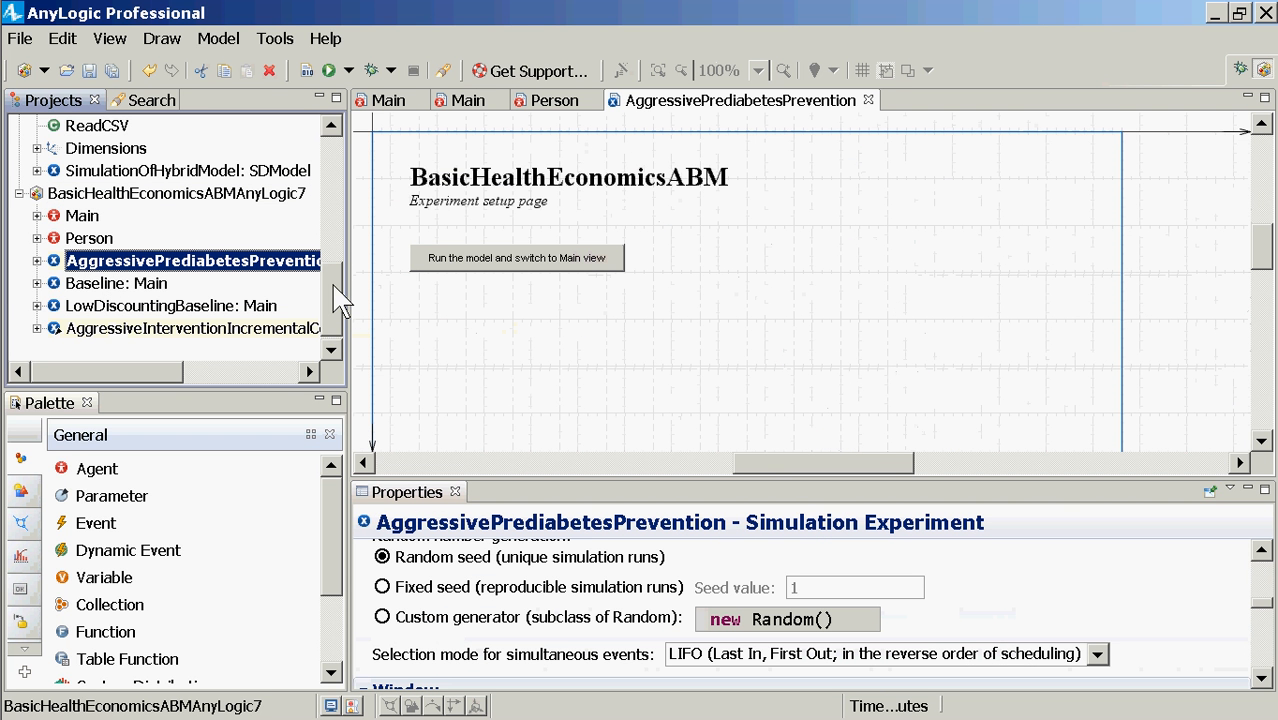
drag(340, 298, 337, 130)
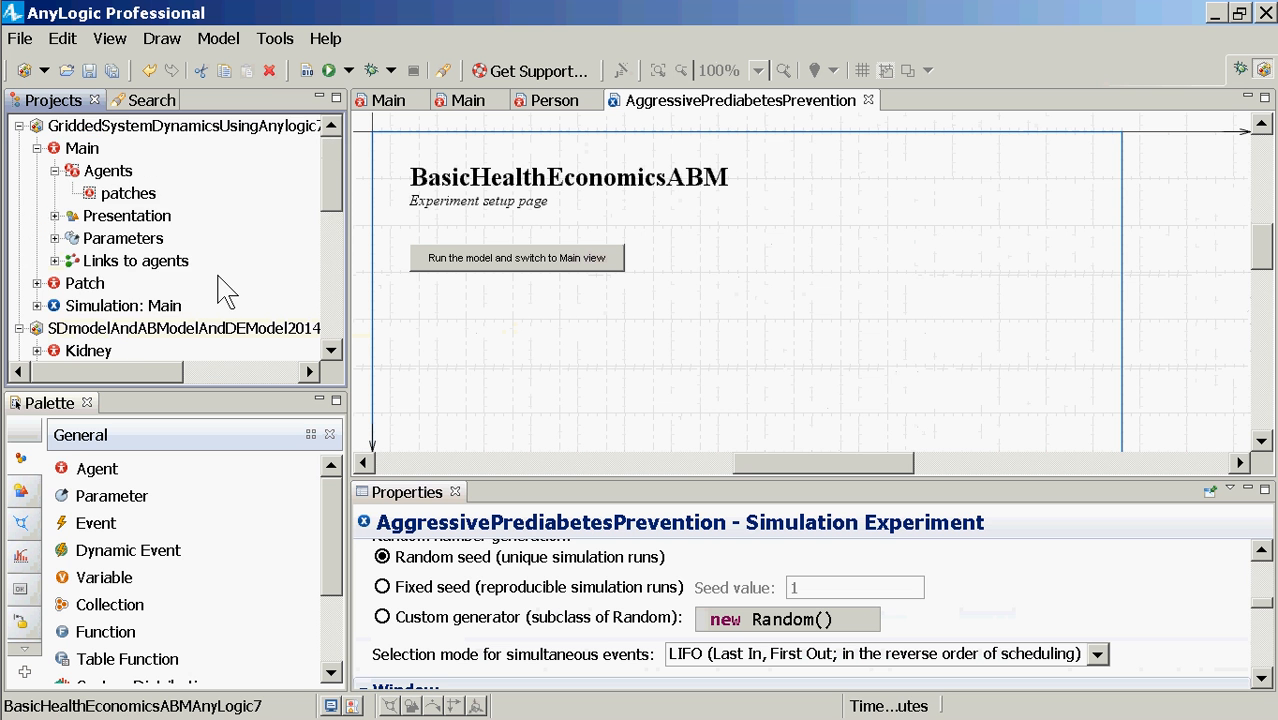
scroll(212, 300, down, 3)
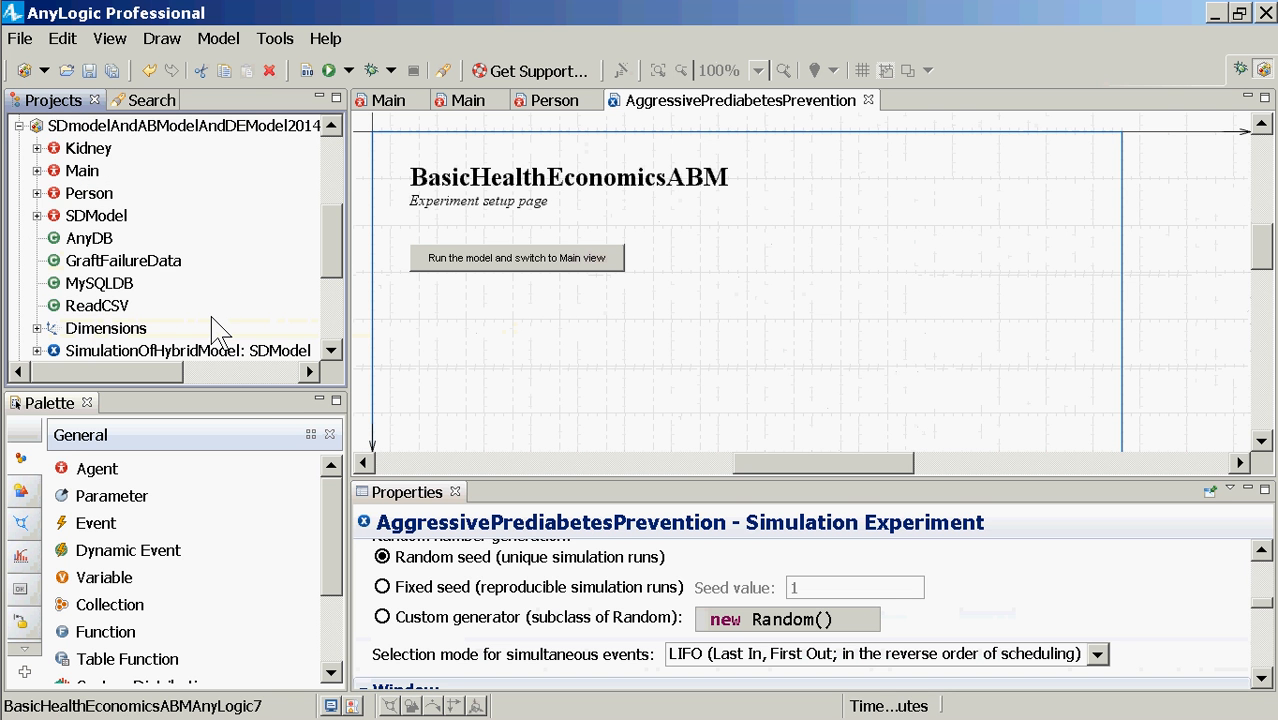
scroll(216, 335, down, 3)
scroll(216, 300, up, 6)
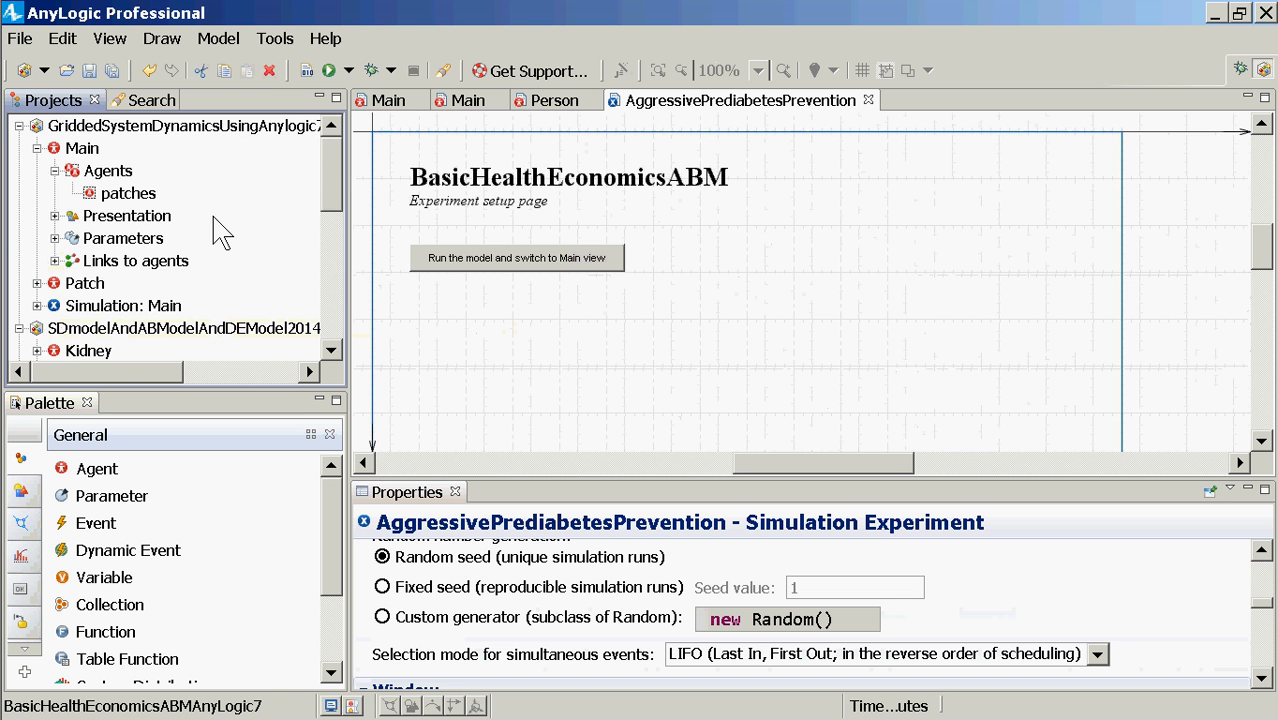
scroll(222, 260, down, 6)
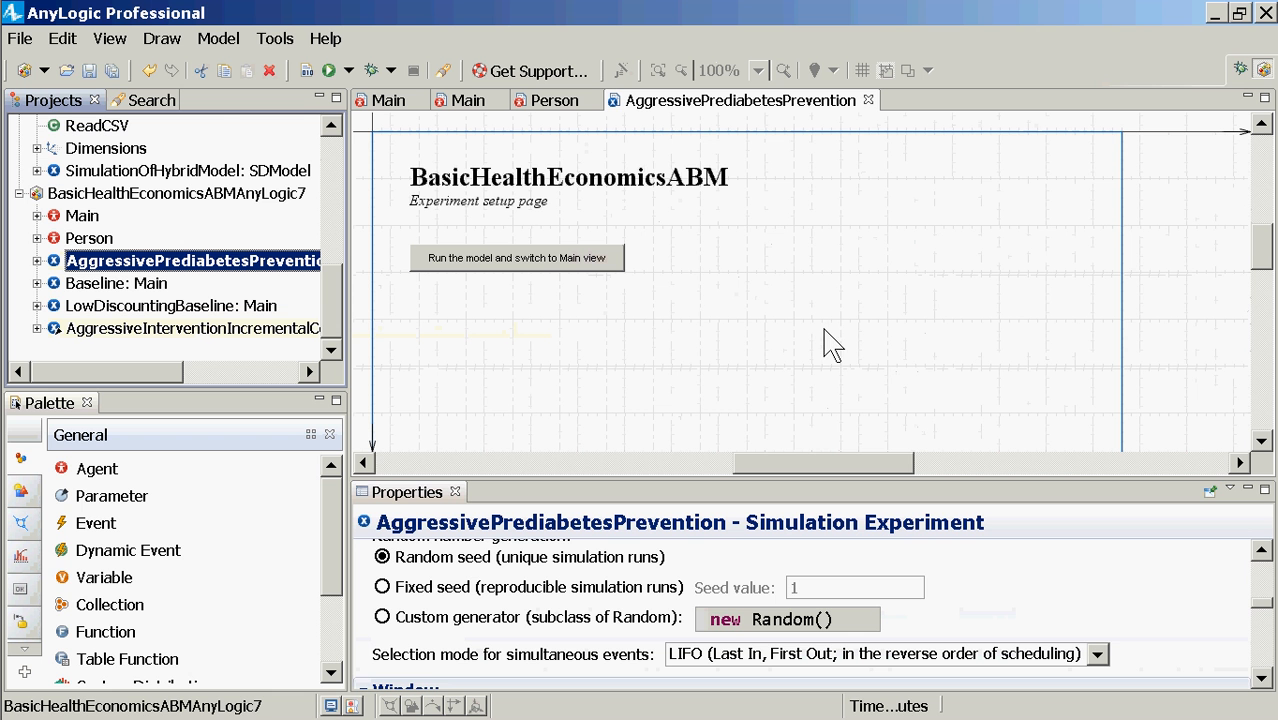
Start creating documentation for the BasicHealthEconomicsABMAnyLogic7 model, keeping the PDF, portrait and A4 settings, and proceed to the element selection.
click(262, 194)
click(275, 38)
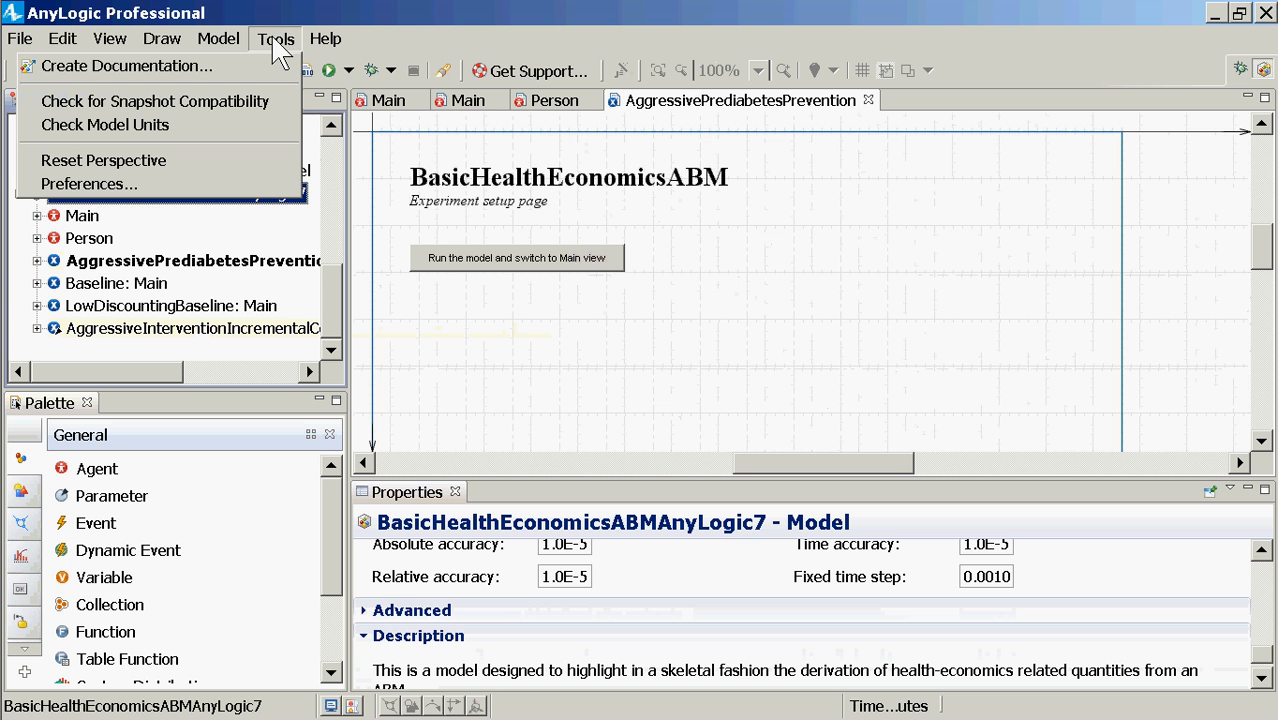
click(273, 42)
click(273, 42)
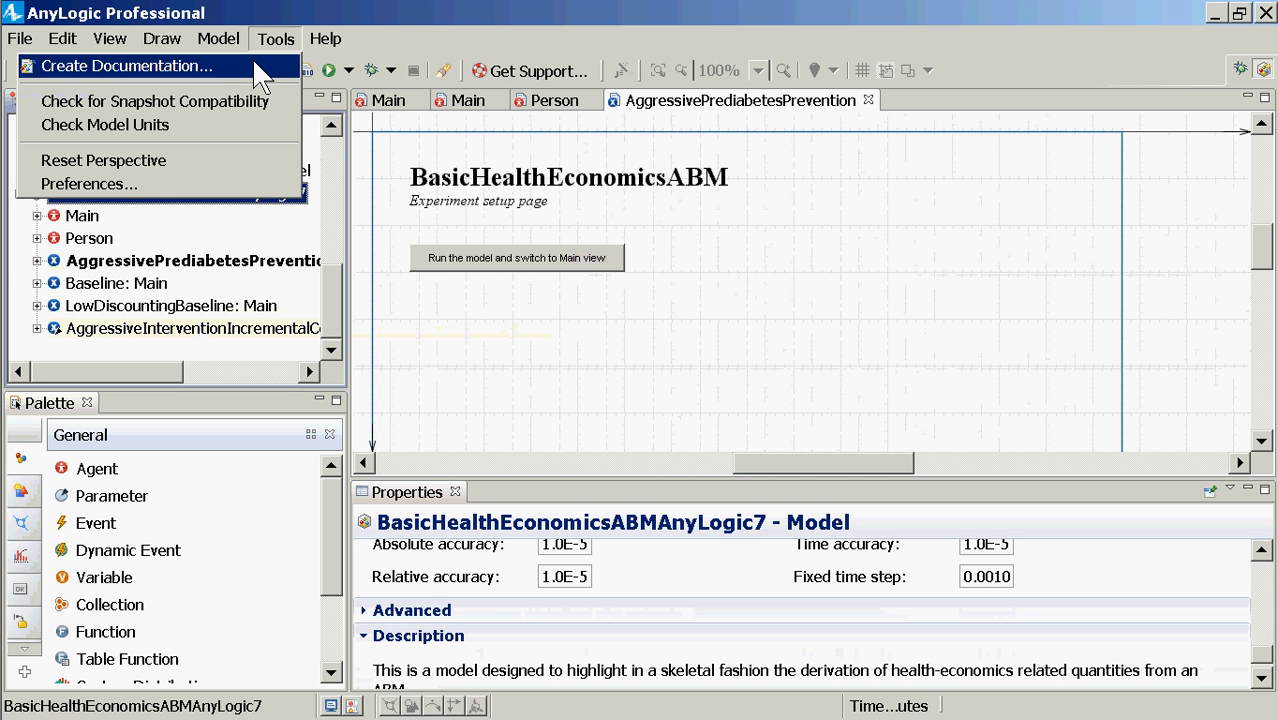
click(254, 64)
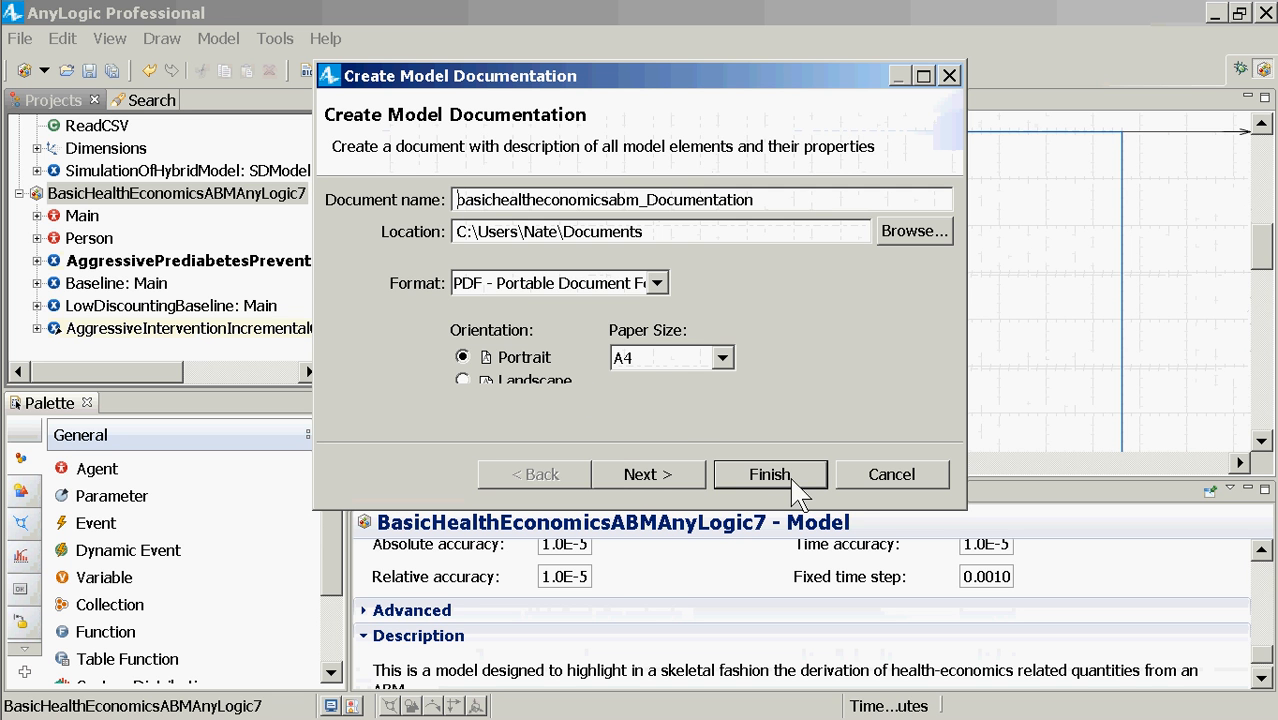
click(639, 478)
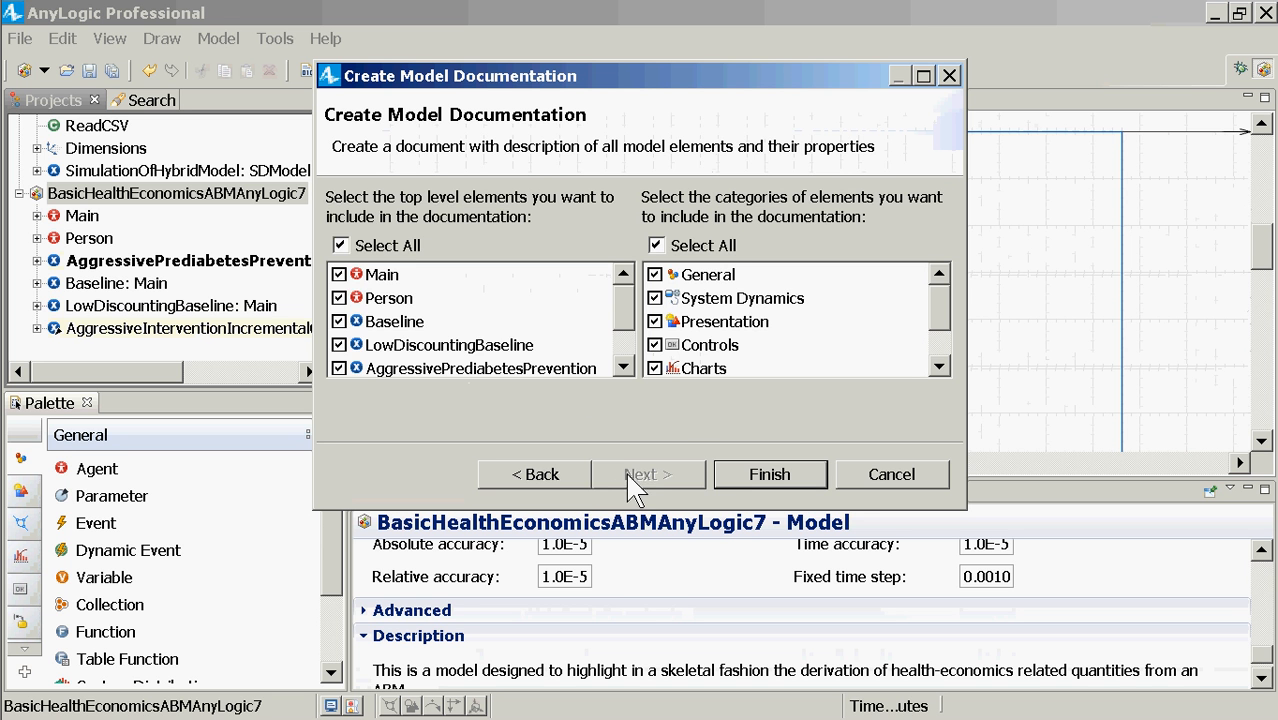
Exclude the Presentation and Controls categories from the documentation and review the remaining categories.
click(654, 323)
click(655, 345)
scroll(660, 375, down, 1)
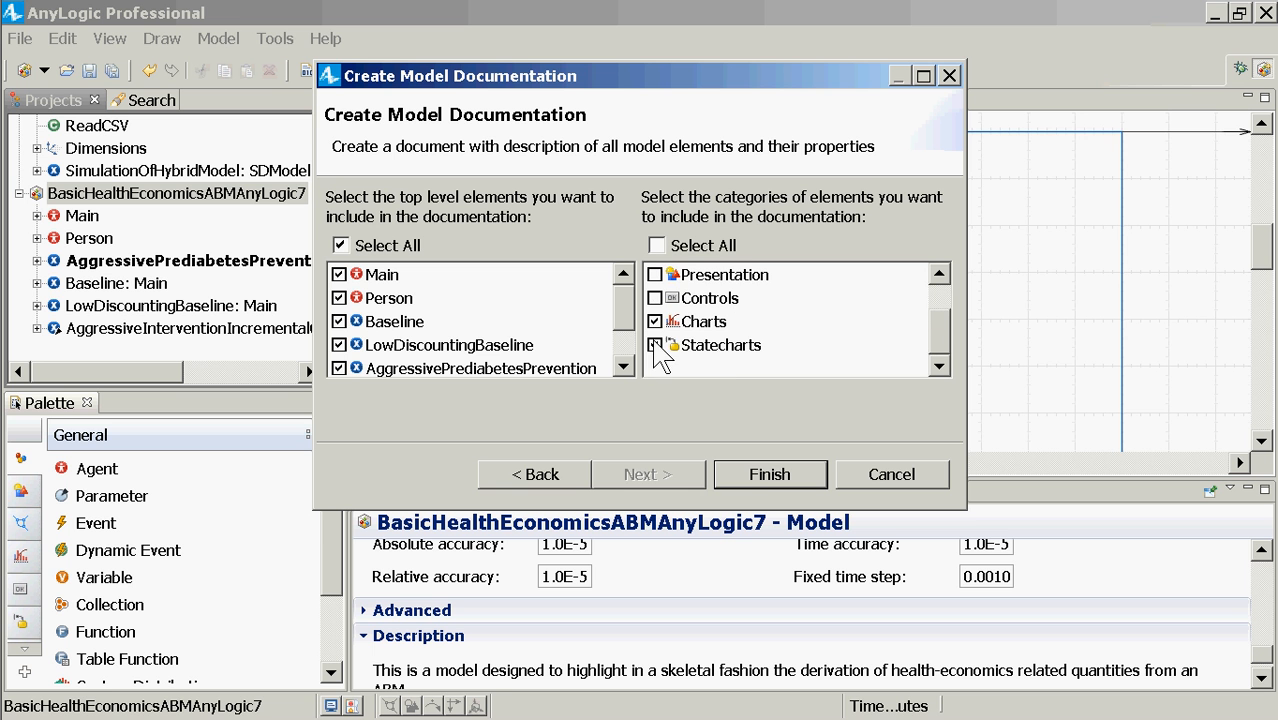
scroll(655, 340, up, 1)
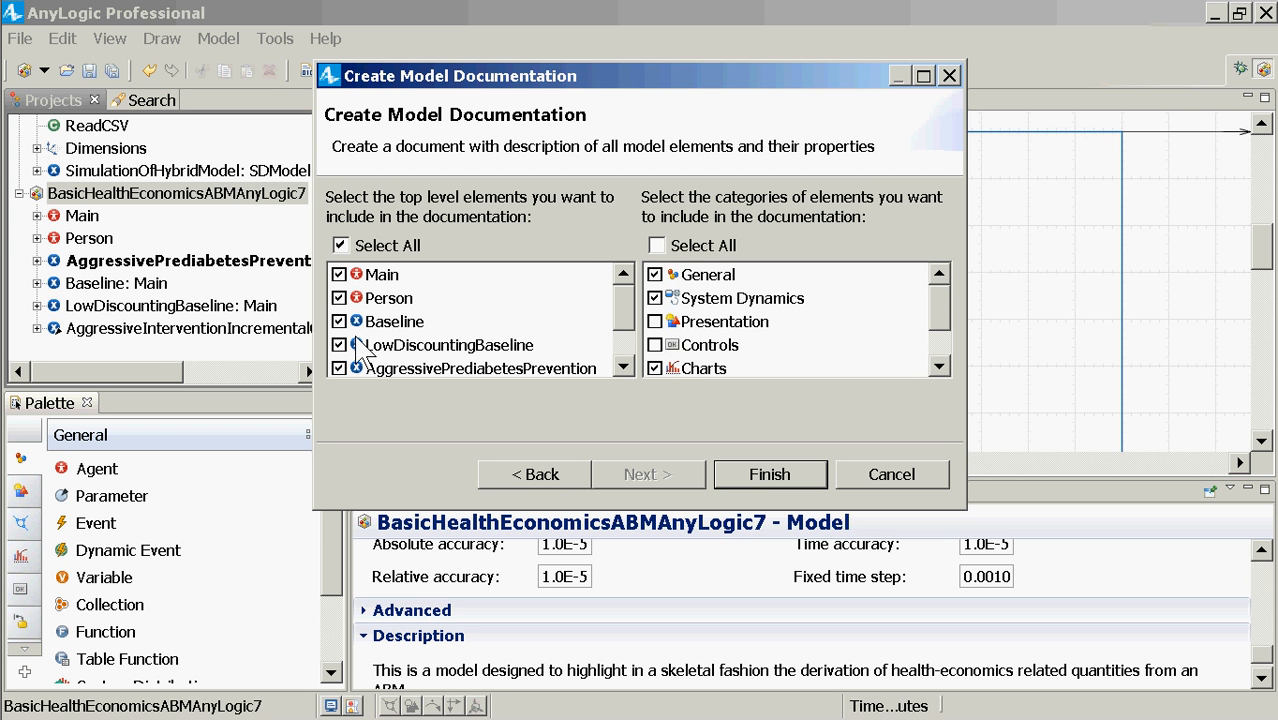
Exclude Baseline, LowDiscountingBaseline, AggressivePrediabetesPrevention and the AggressiveIntervention experiment from the documentation, keeping Main and Person, and generate the PDF.
click(340, 322)
click(340, 345)
click(355, 369)
scroll(357, 380, down, 2)
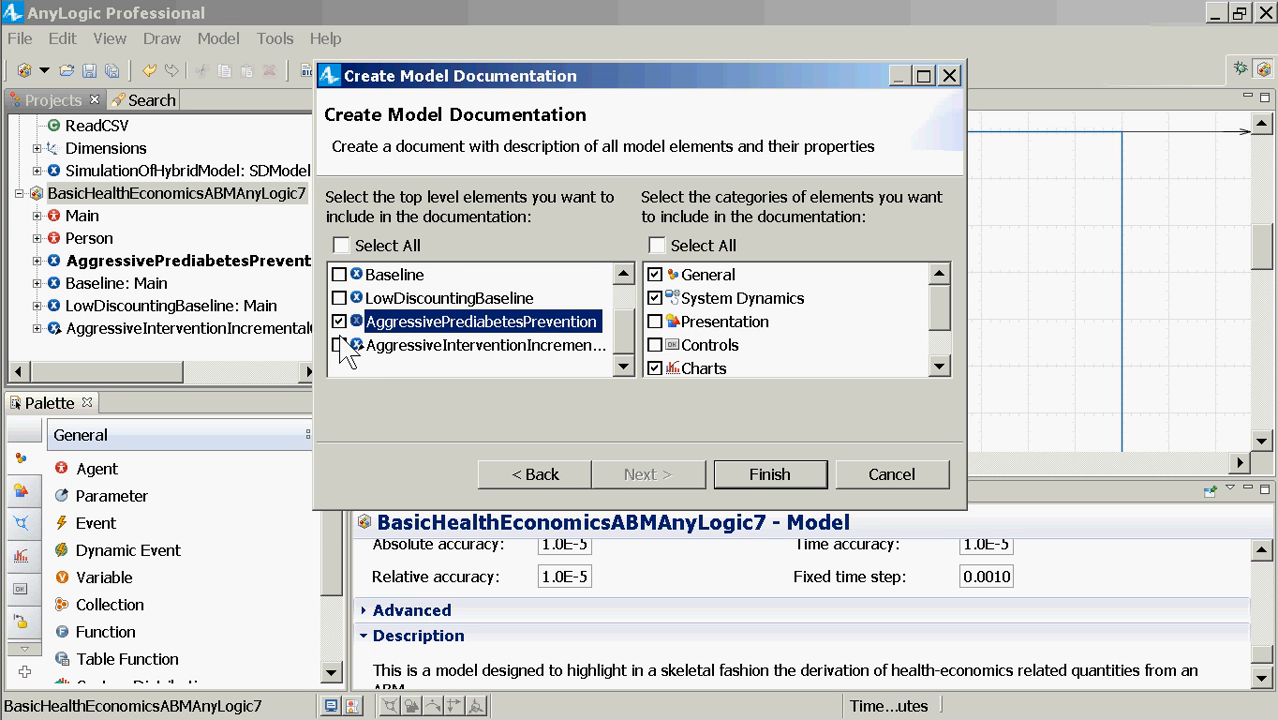
click(339, 321)
click(797, 480)
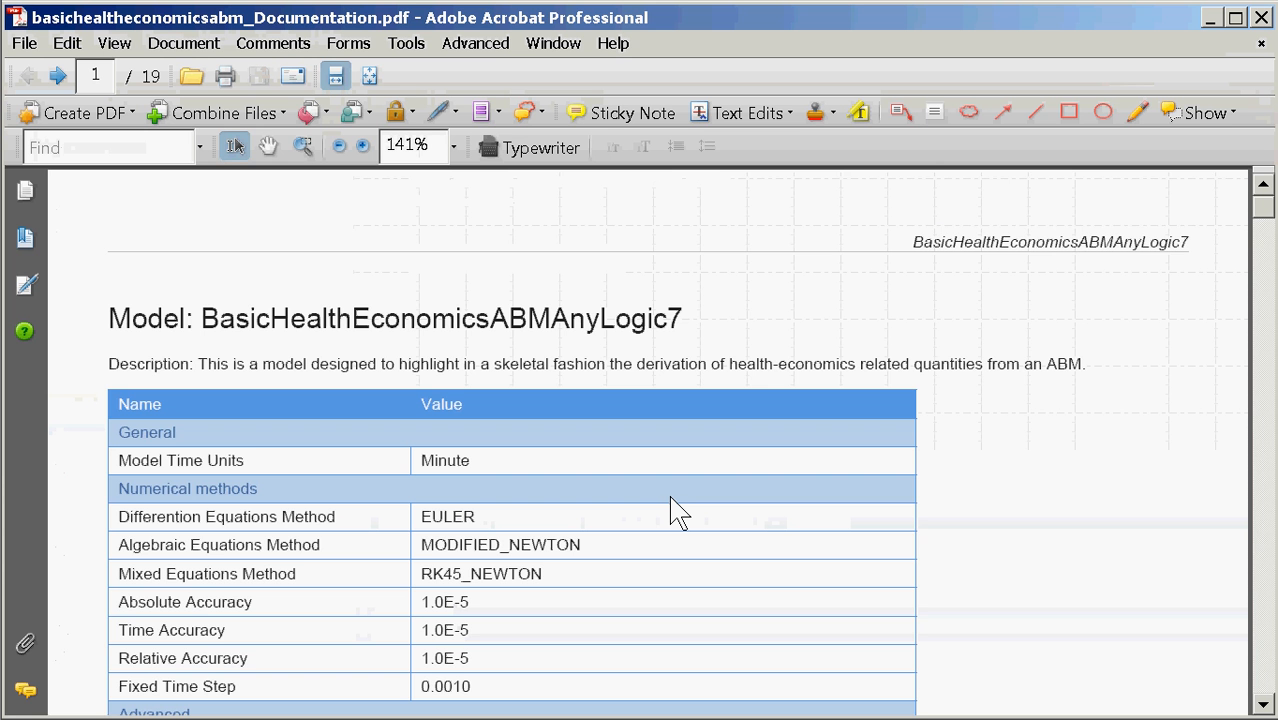
Read the generated PDF from the model description through the Main diagram, dynamic variables, stocks and flows to accumulatedDiscountedCosts.
scroll(676, 512, down, 10)
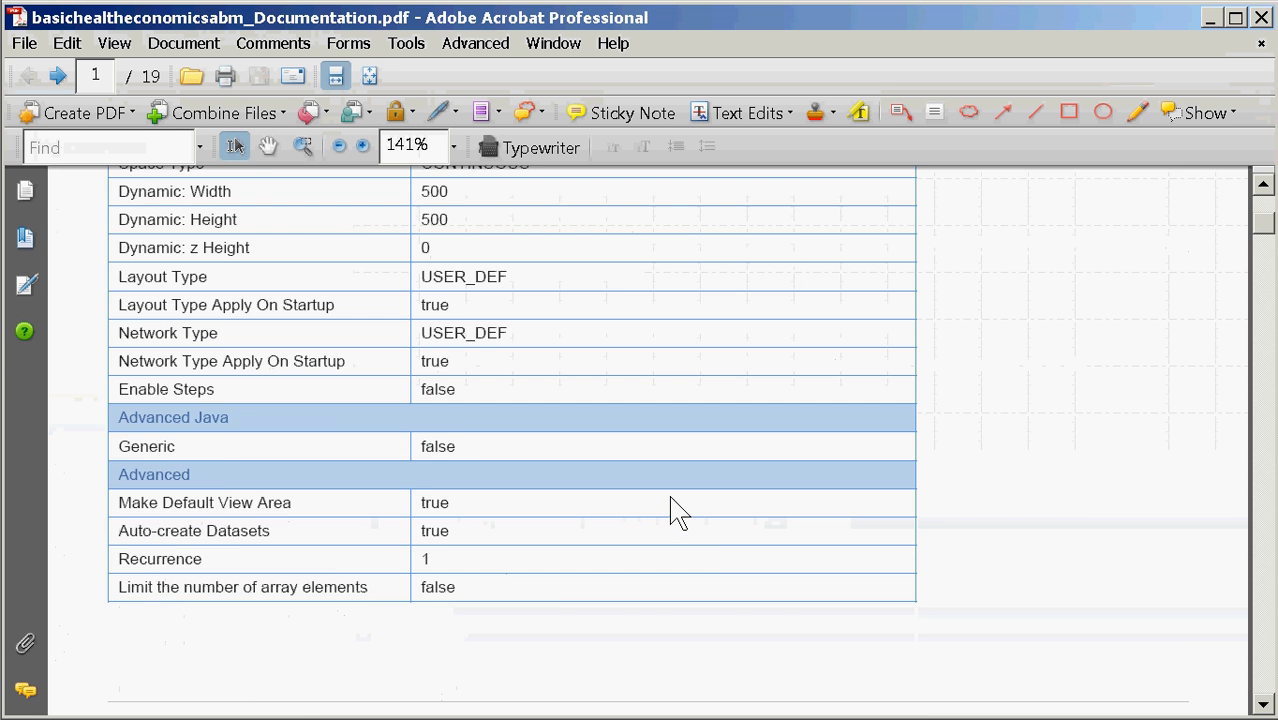
scroll(676, 512, down, 7)
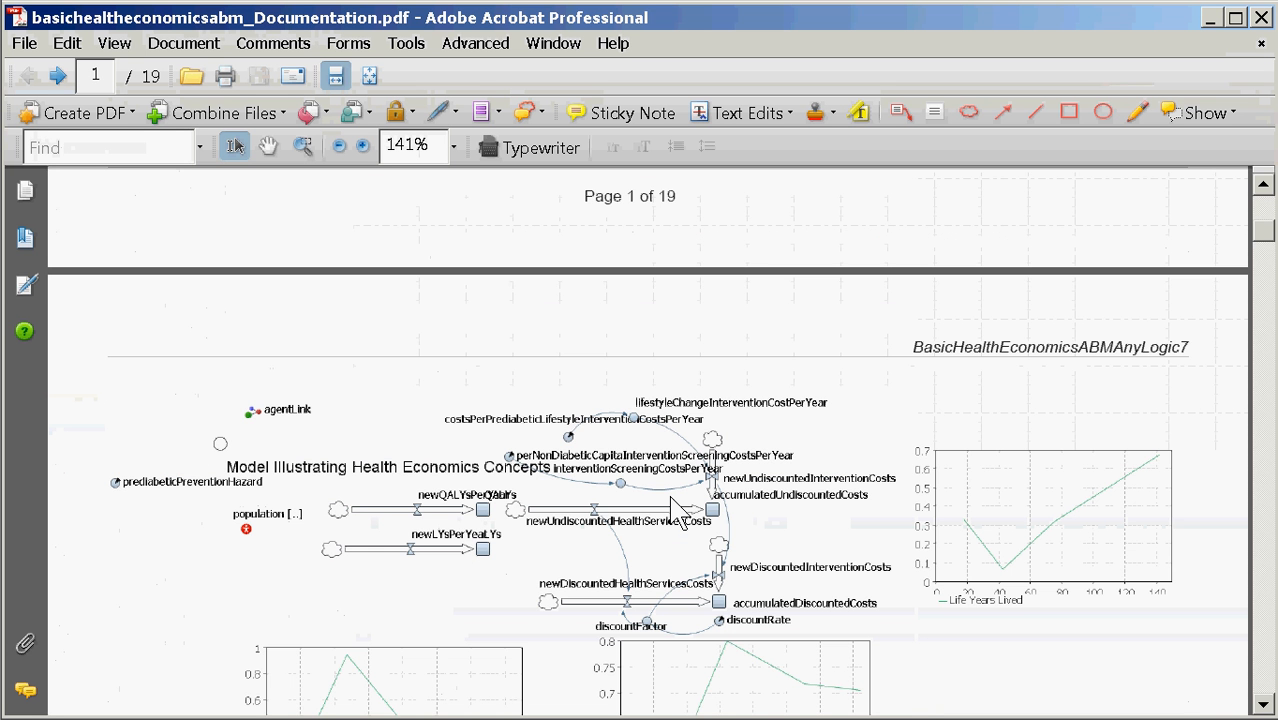
click(676, 512)
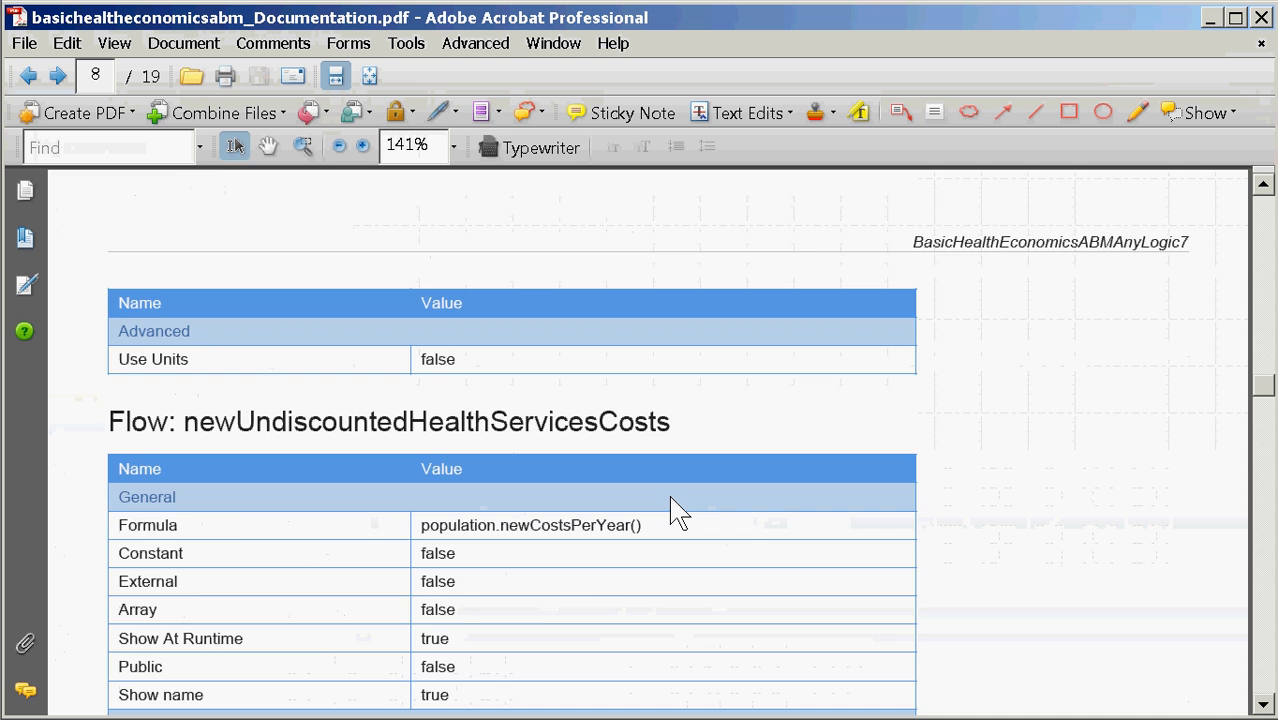
scroll(676, 512, up, 15)
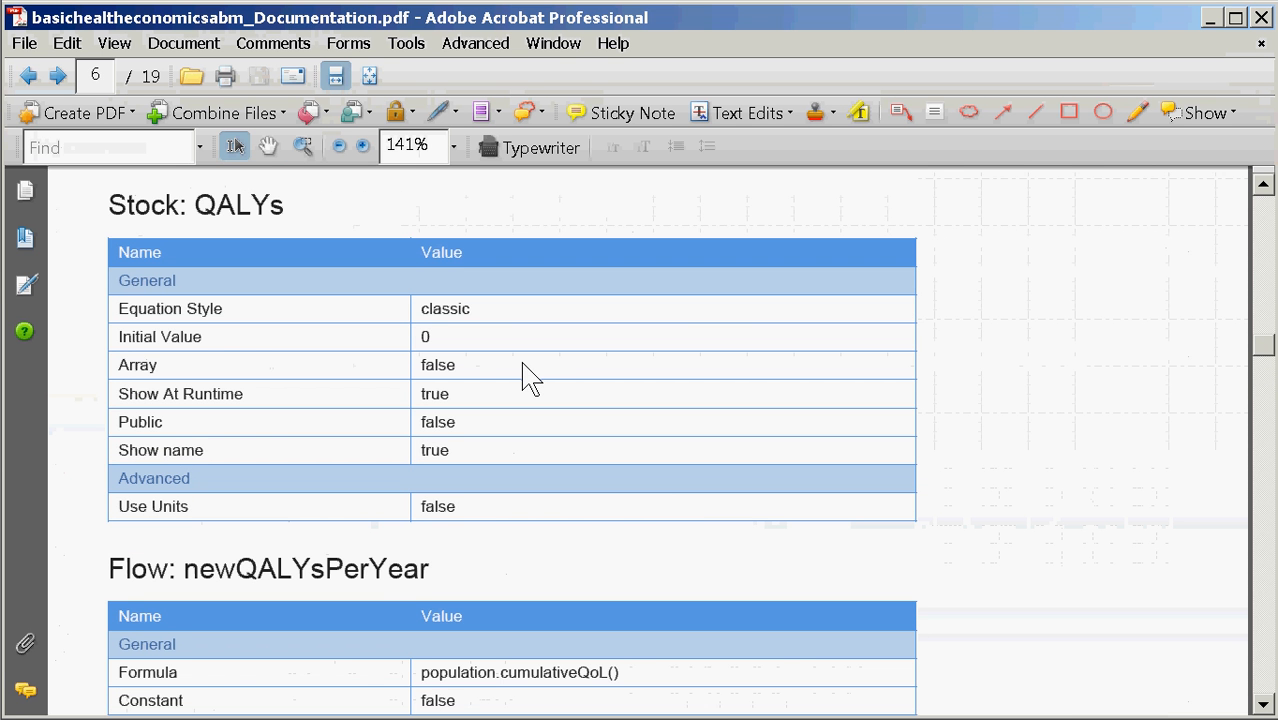
scroll(530, 378, up, 3)
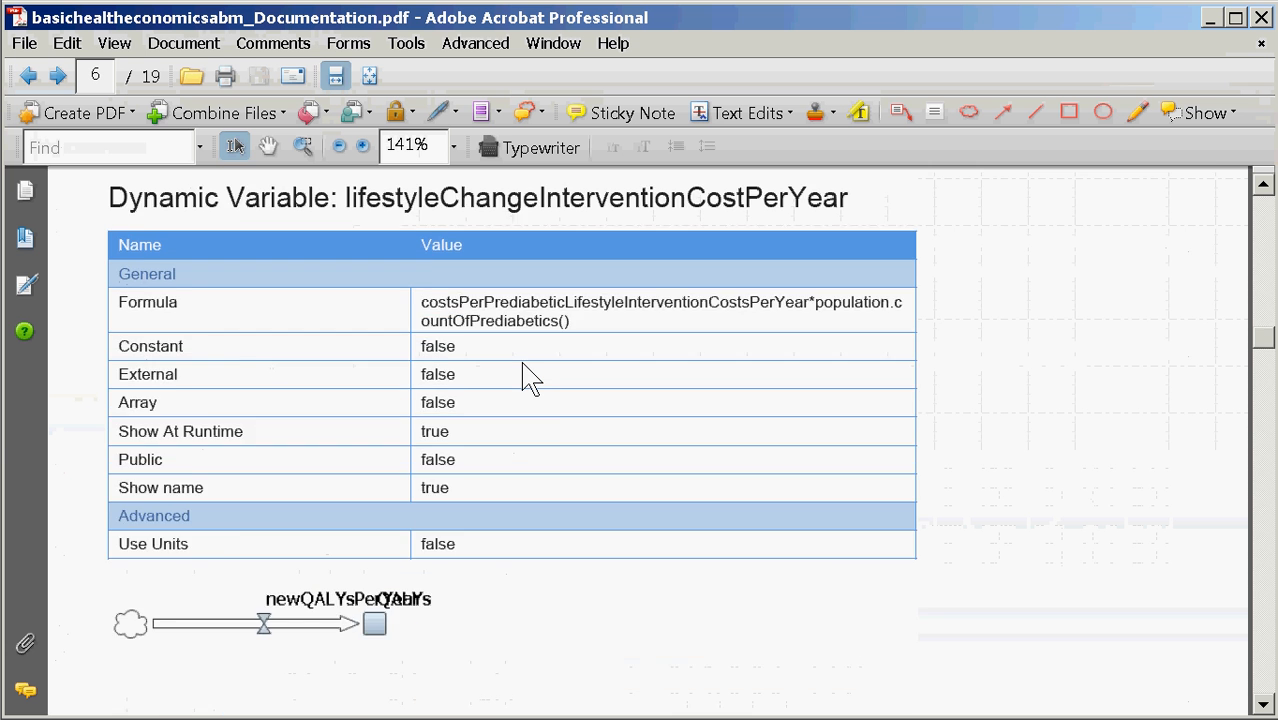
scroll(530, 378, down, 10)
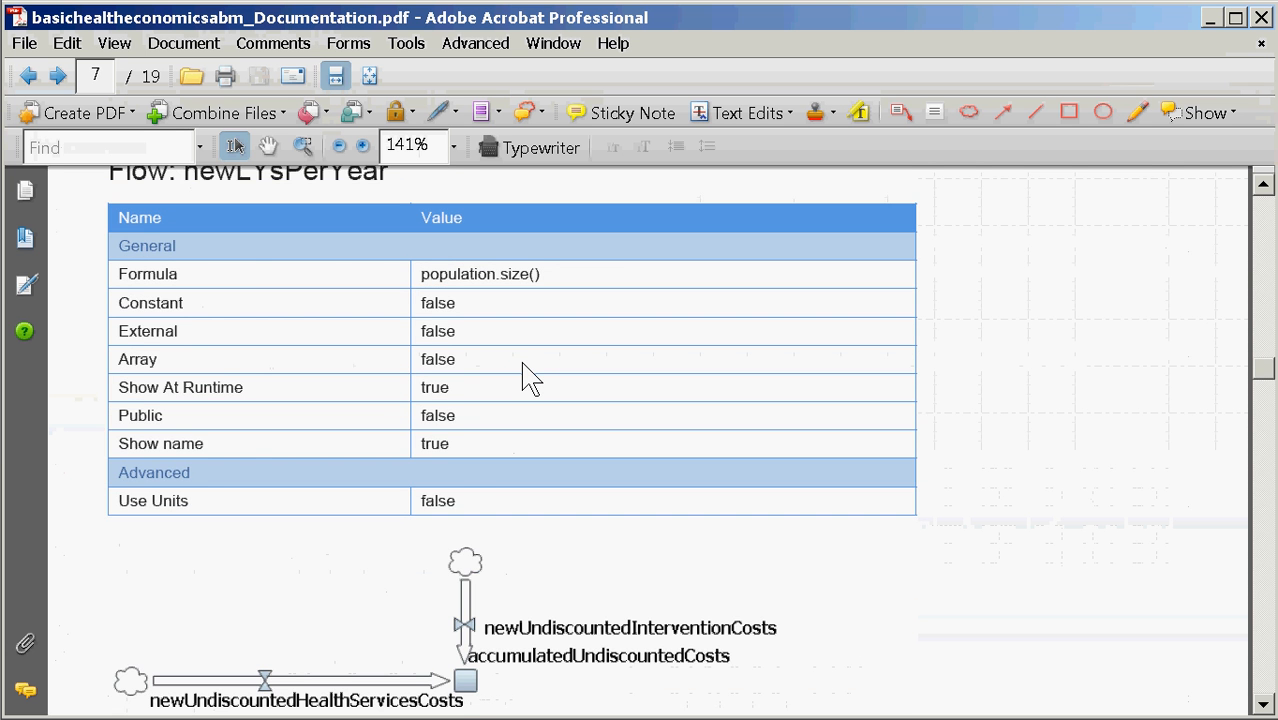
scroll(530, 378, down, 20)
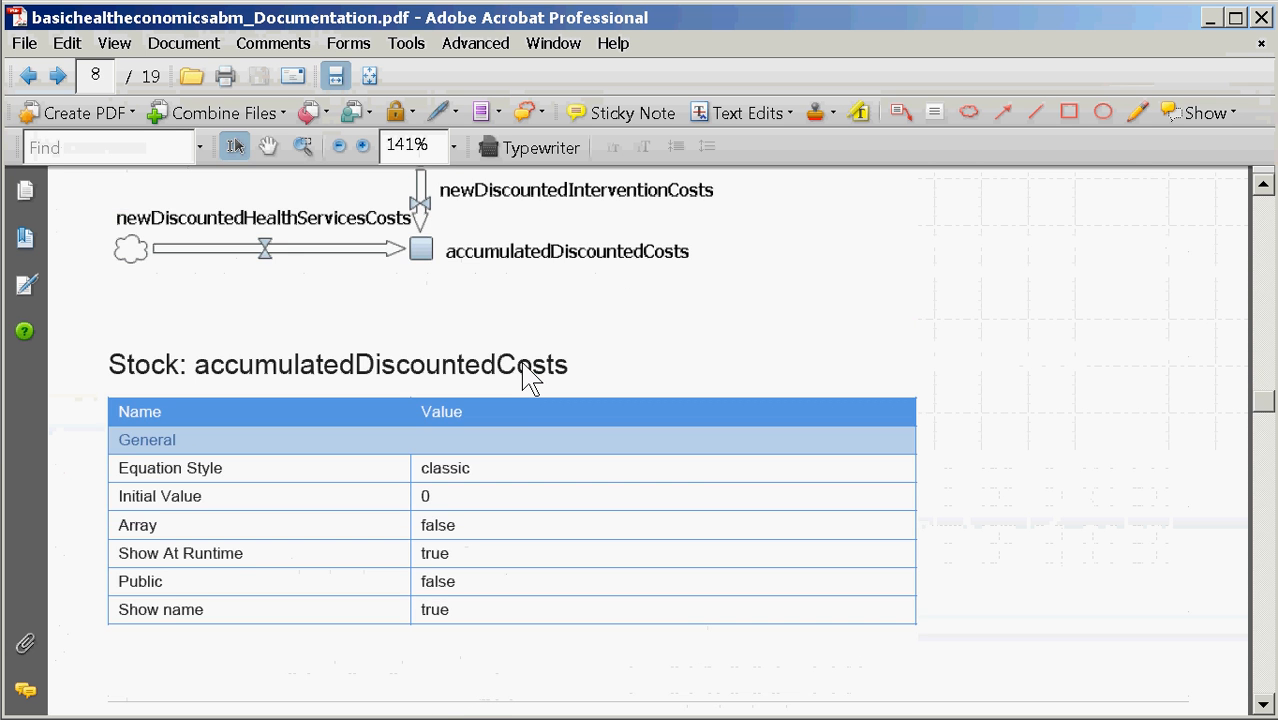
key(Escape)
Review the rest of the PDF, covering the discounted cost flows, time plots, and Person's statechart, variables and transitions, to the last page.
scroll(530, 378, down, 15)
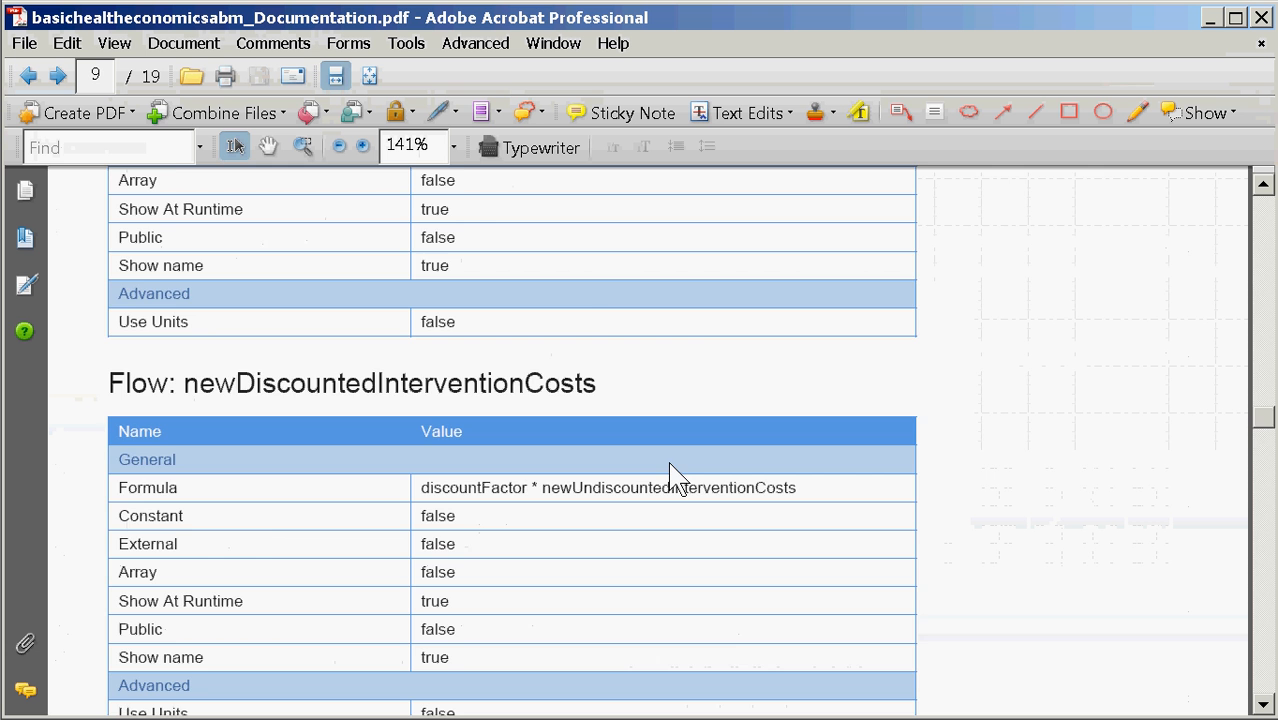
scroll(672, 478, down, 20)
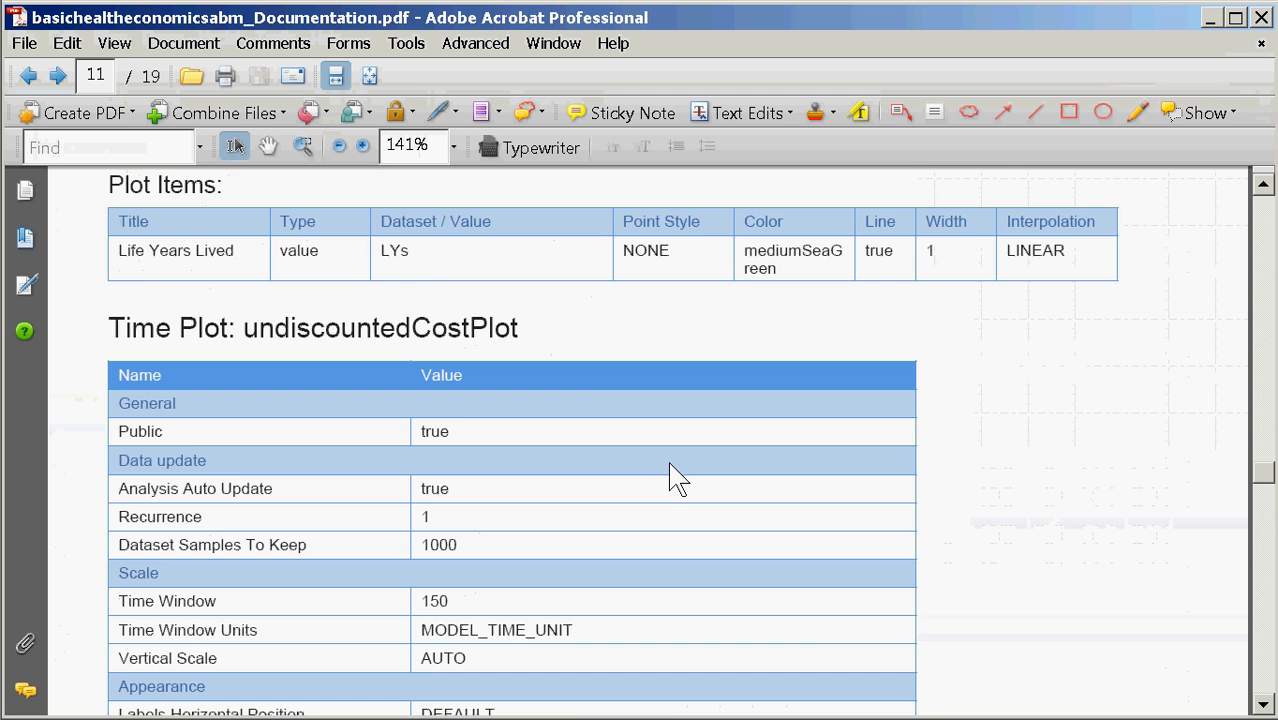
scroll(672, 478, down, 20)
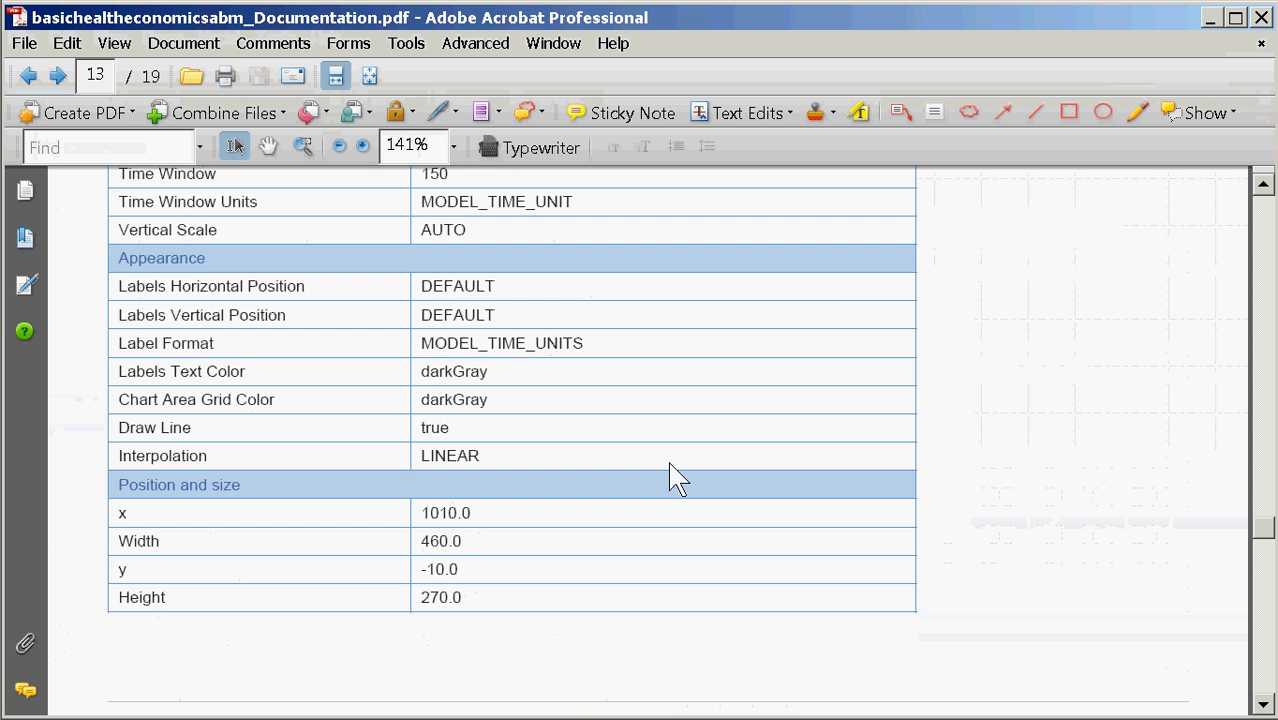
scroll(672, 478, down, 20)
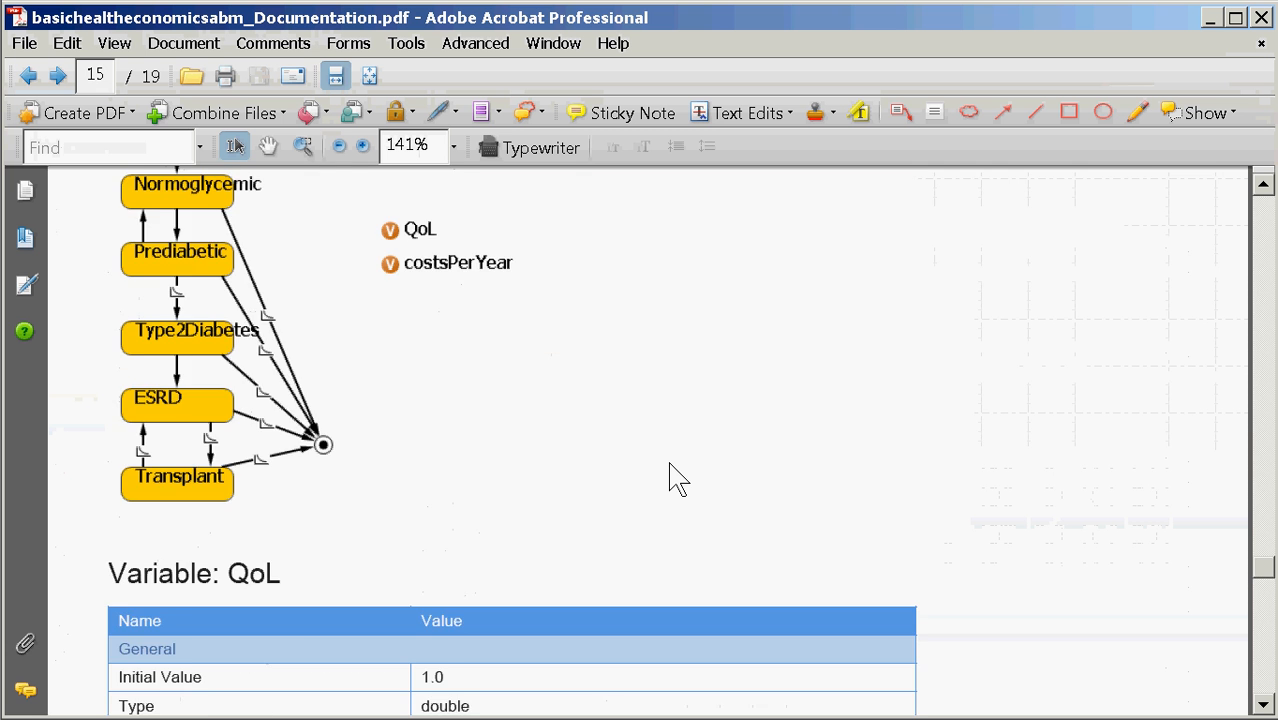
scroll(677, 478, down, 8)
scroll(677, 478, down, 8)
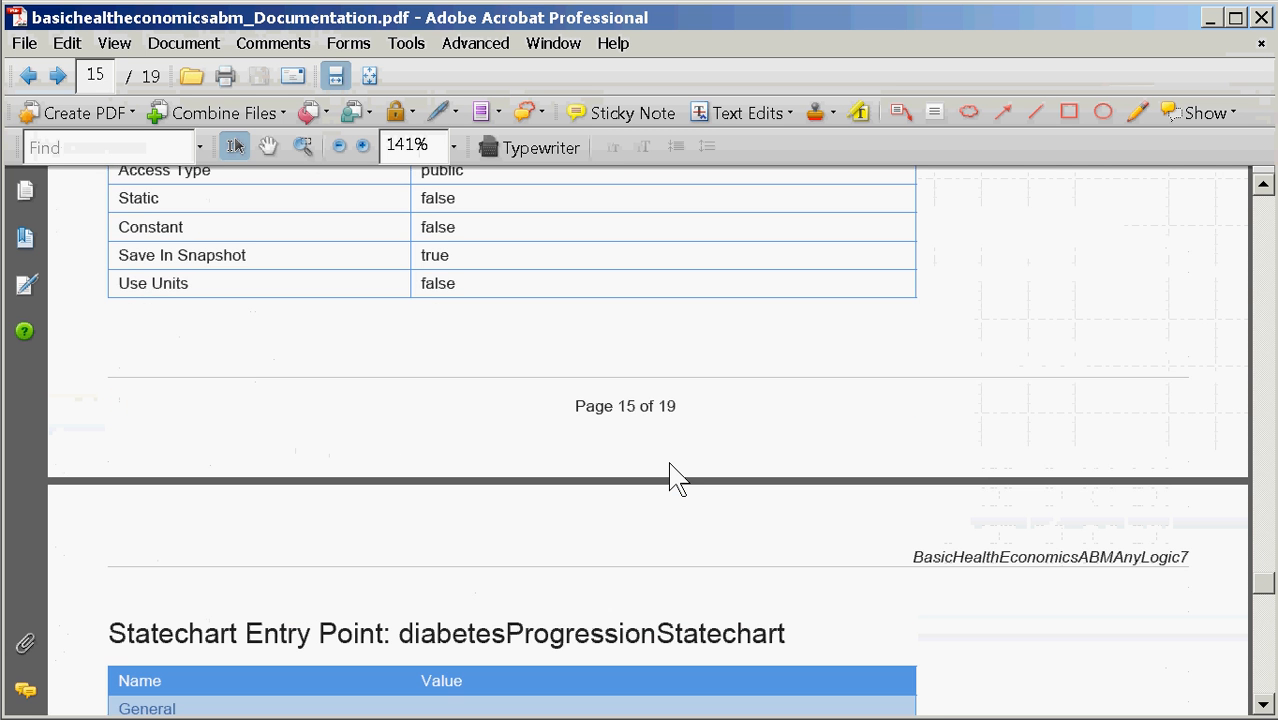
scroll(677, 478, down, 20)
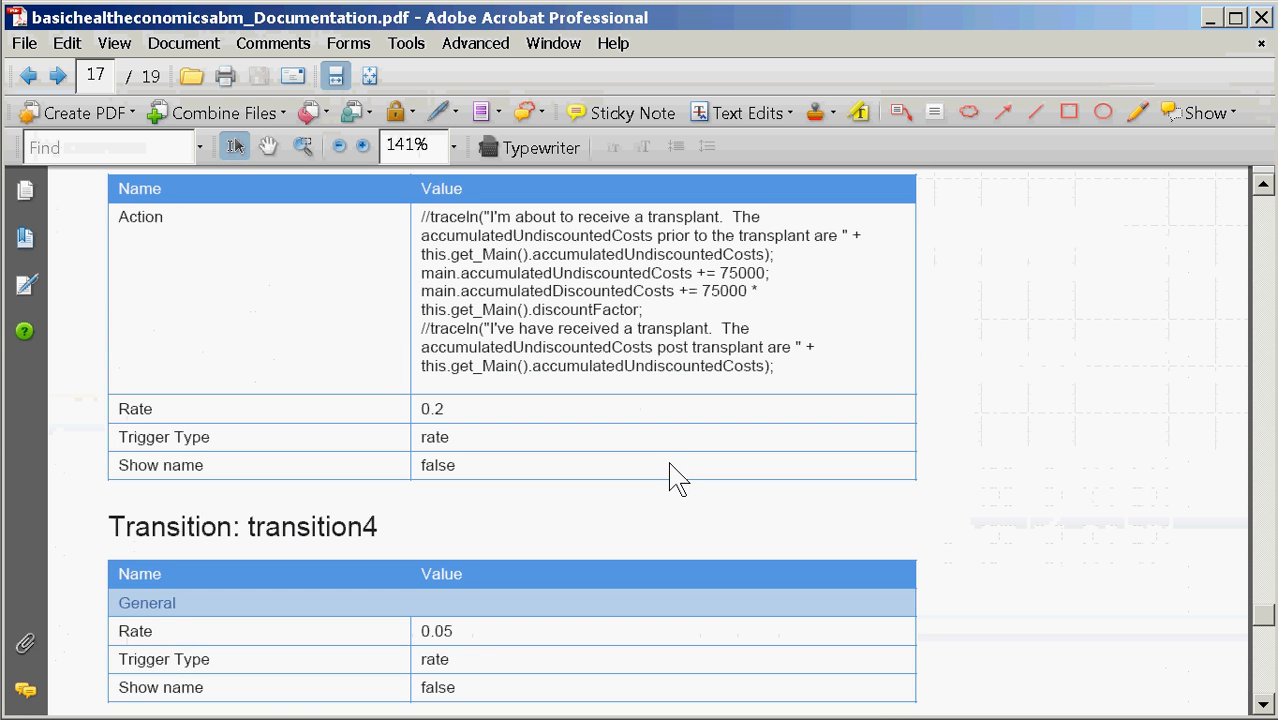
scroll(677, 478, down, 20)
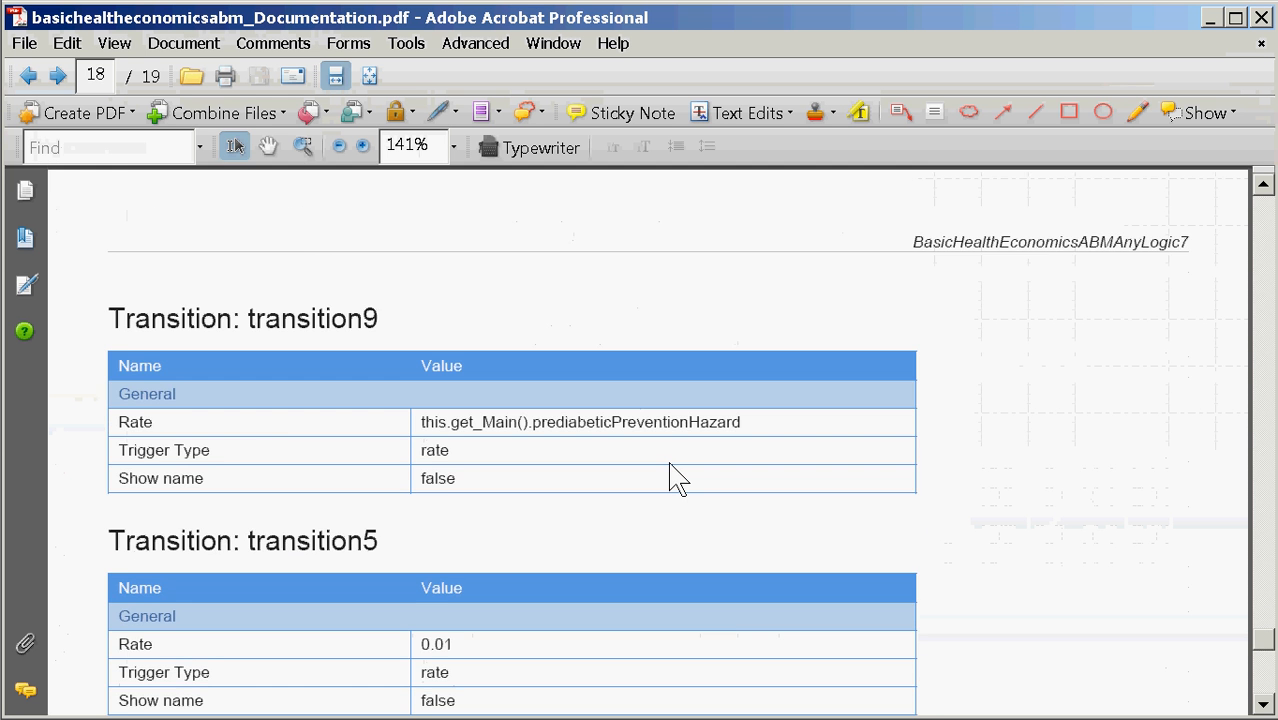
scroll(677, 478, down, 20)
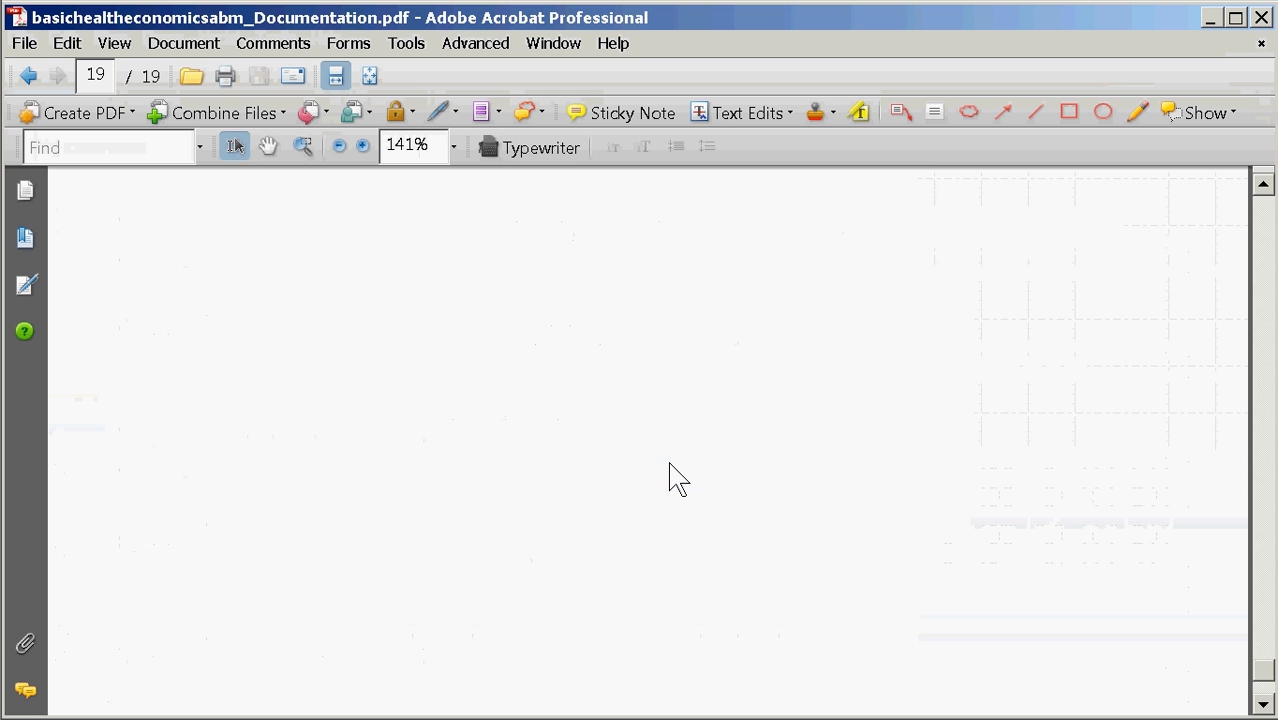
Go back through the PDF from the transition and state entries to the stock-and-flow diagram above the discountFactor entry.
scroll(677, 478, up, 20)
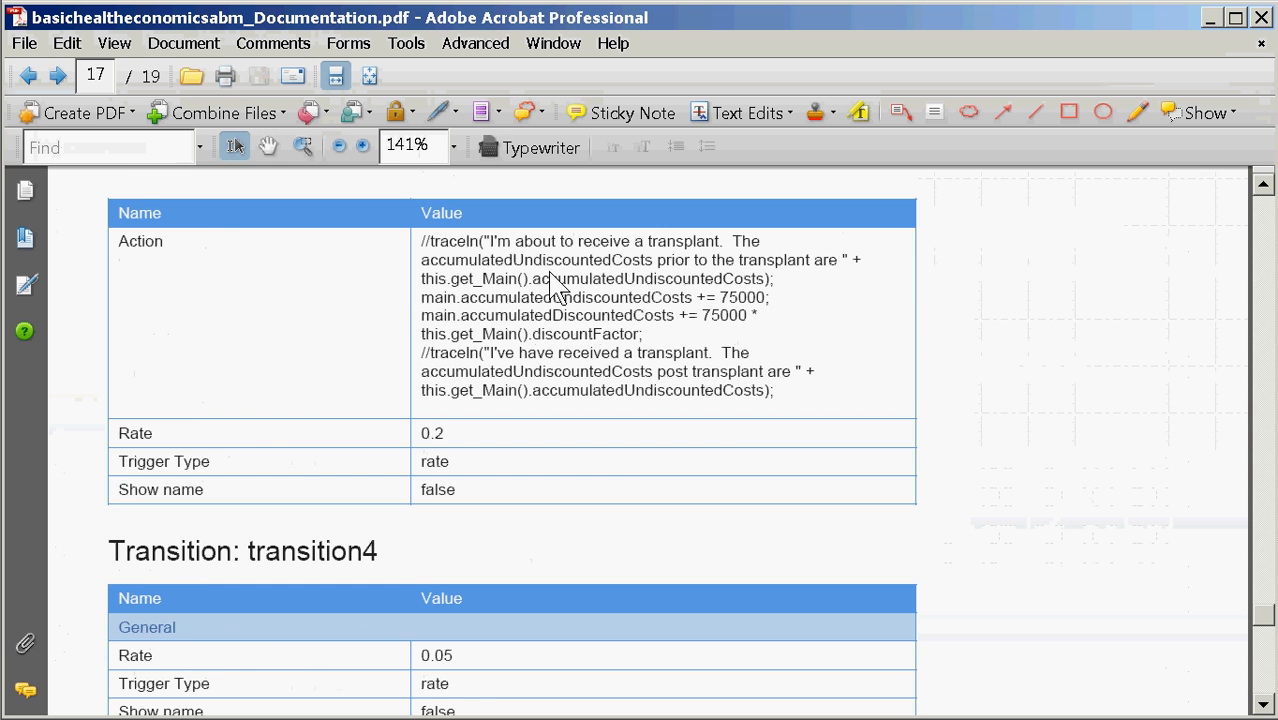
scroll(549, 270, down, 20)
scroll(549, 272, up, 10)
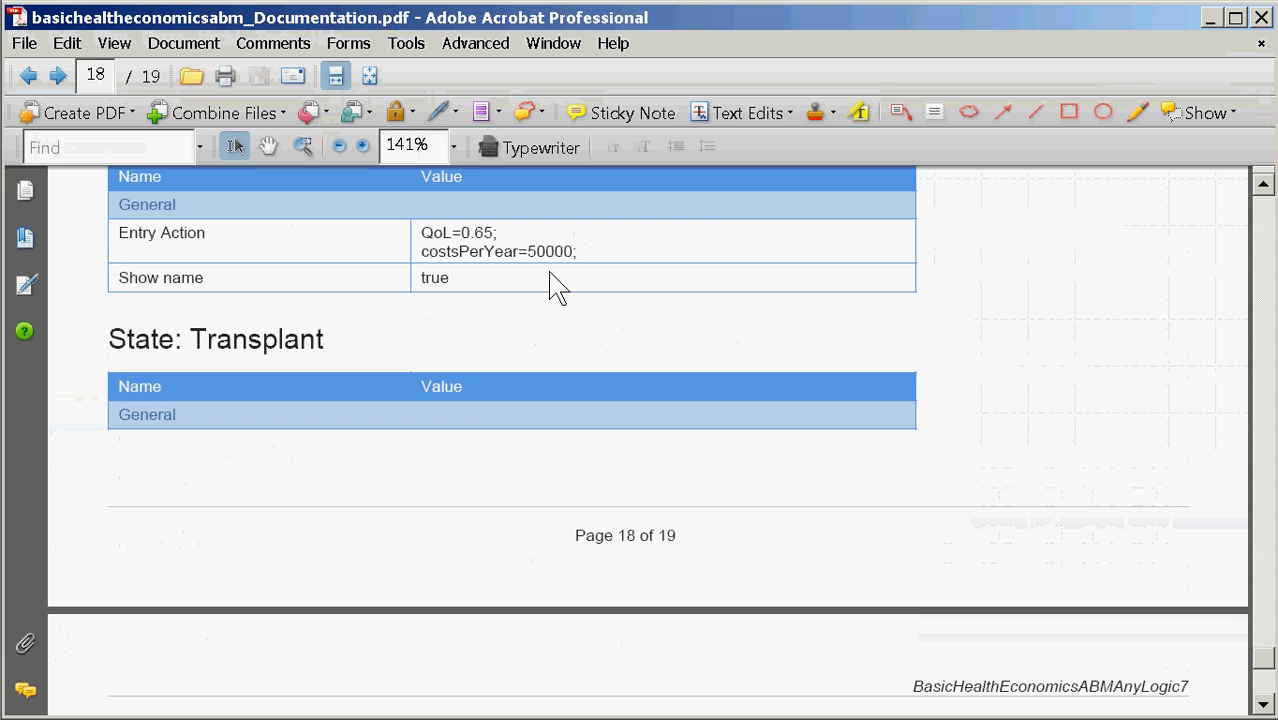
scroll(557, 288, up, 20)
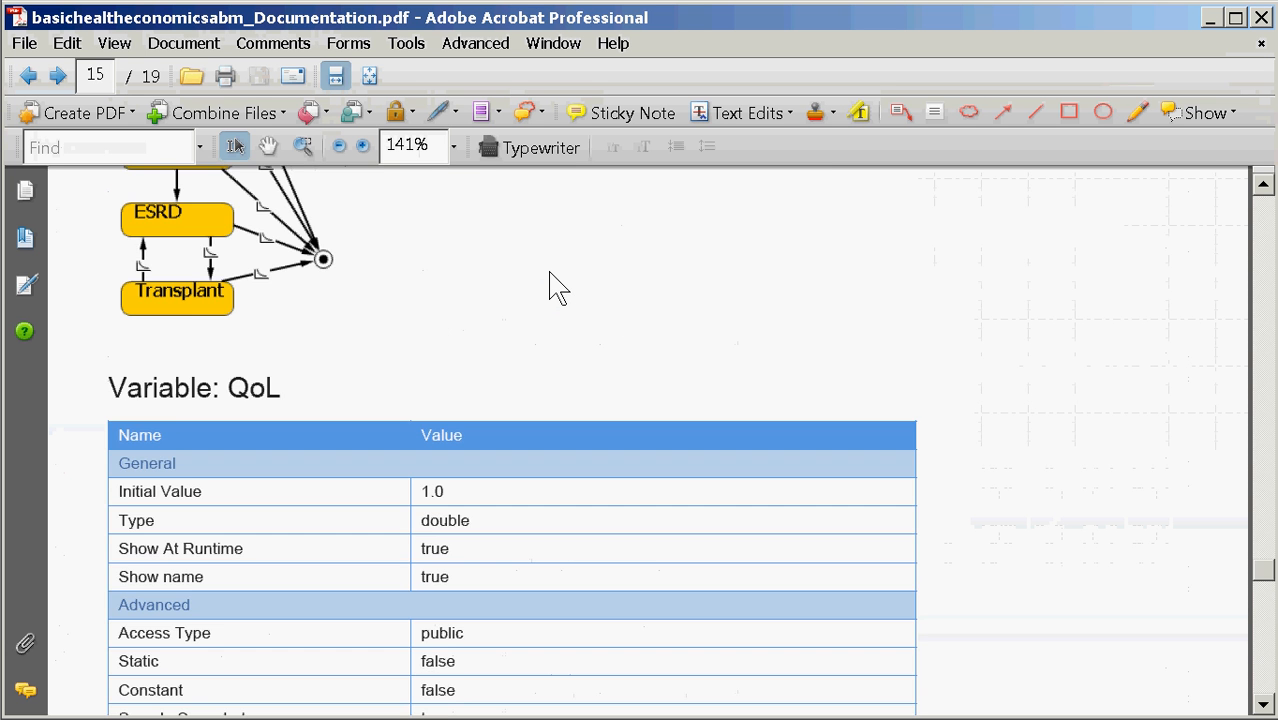
scroll(557, 288, up, 20)
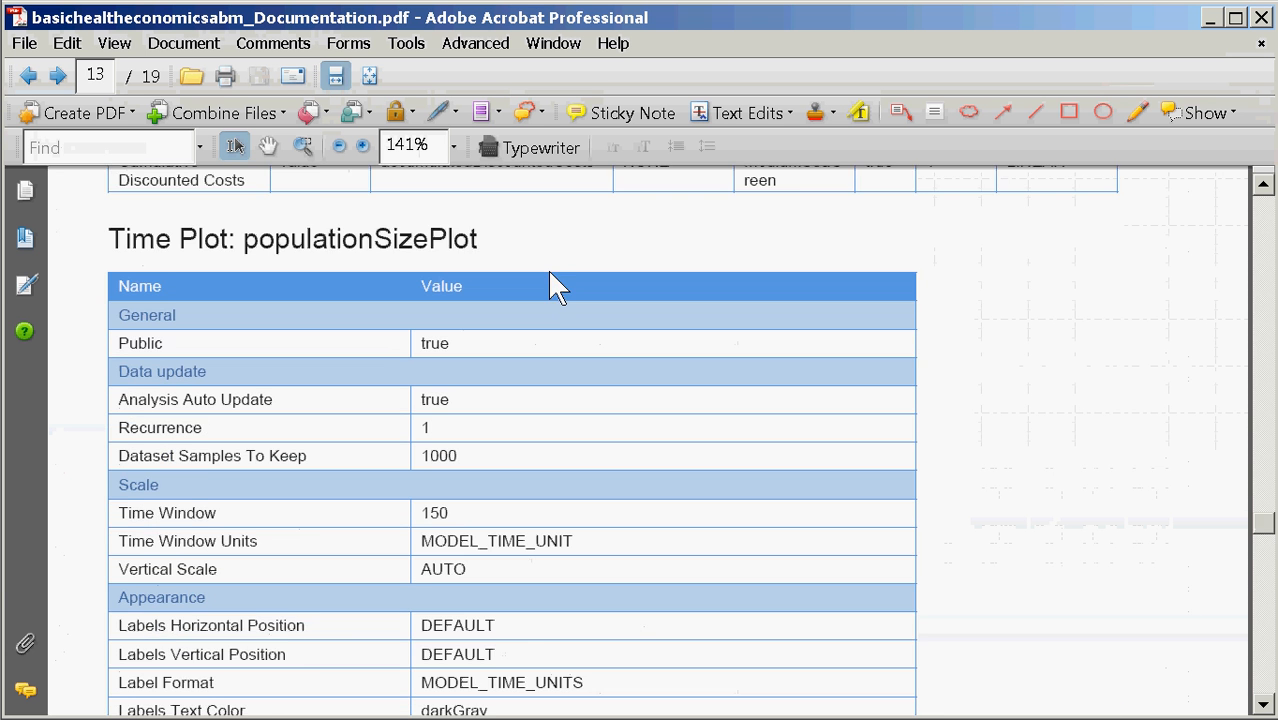
scroll(557, 288, up, 10)
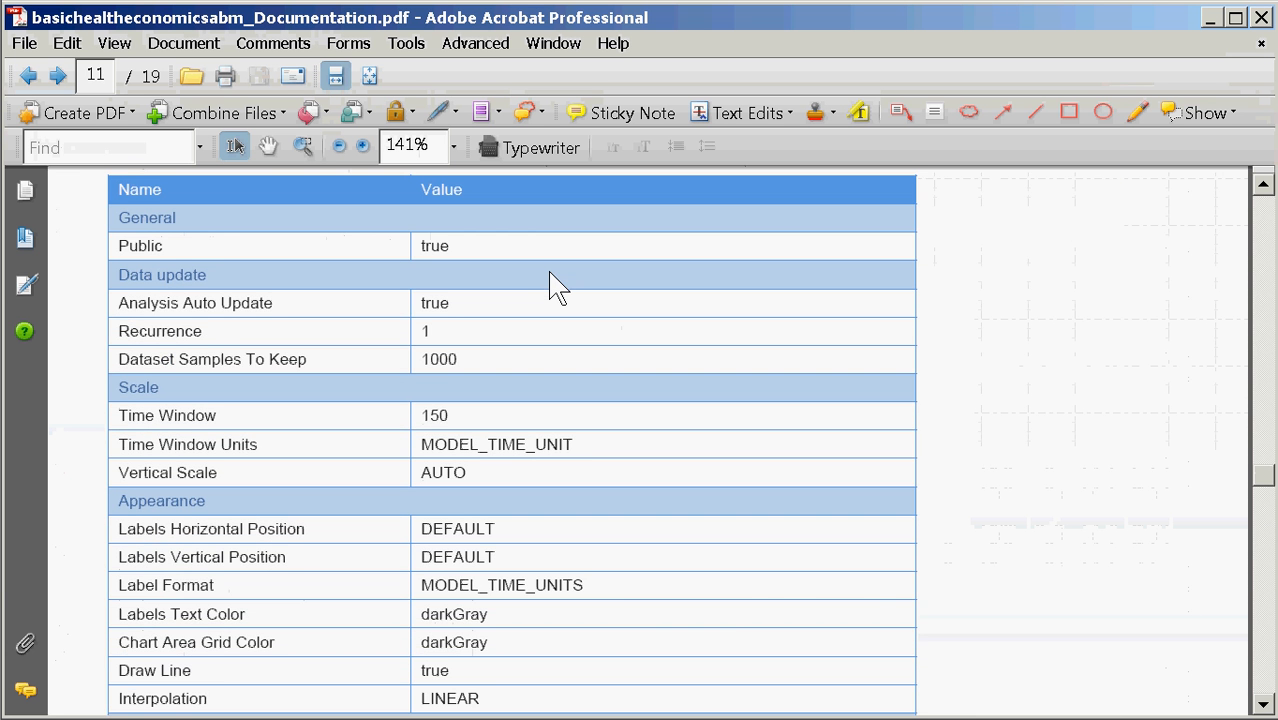
scroll(557, 288, up, 5)
scroll(557, 288, up, 20)
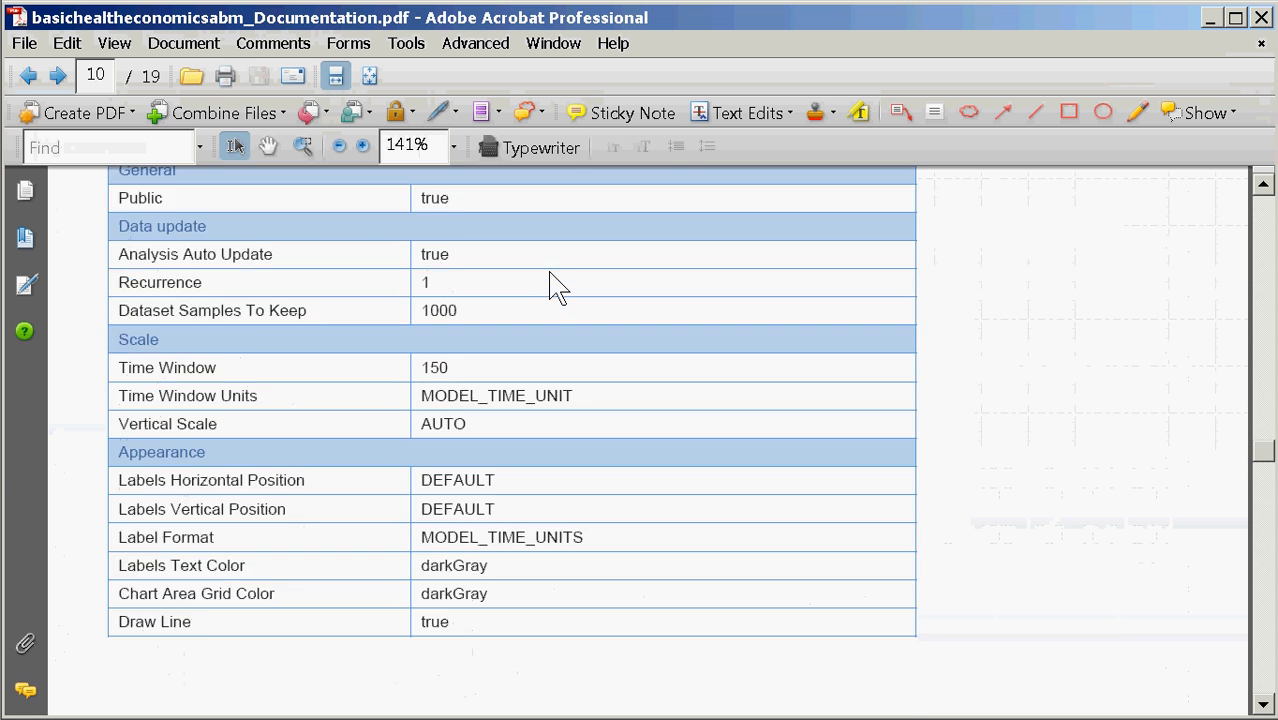
scroll(550, 272, up, 20)
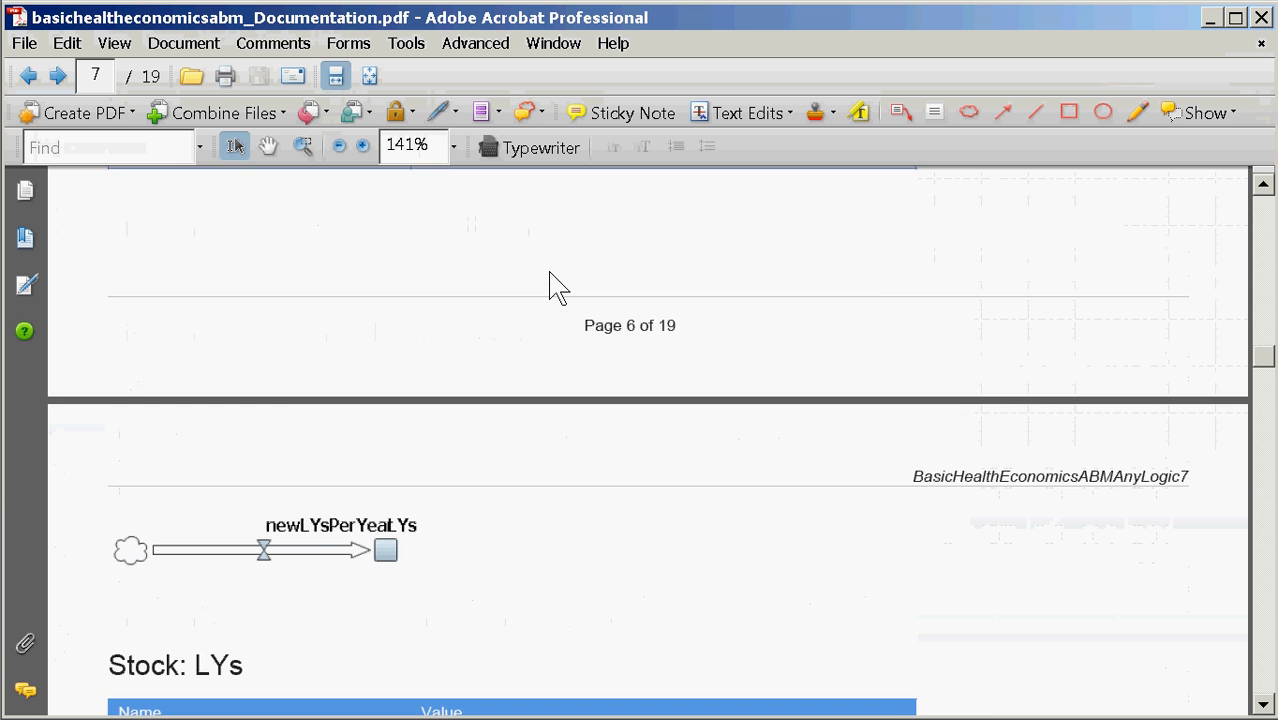
scroll(557, 288, up, 20)
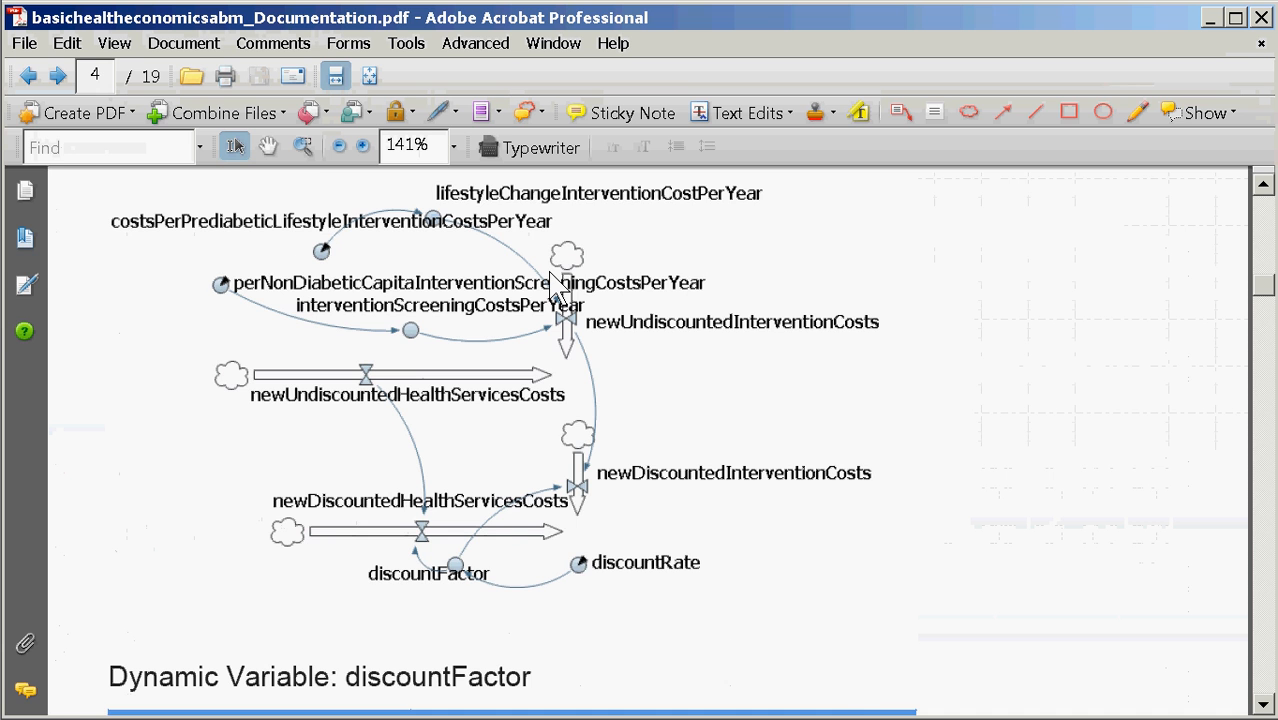
scroll(557, 285, up, 2)
Switch back to AnyLogic with the health economics model open.
key(alt+Tab)
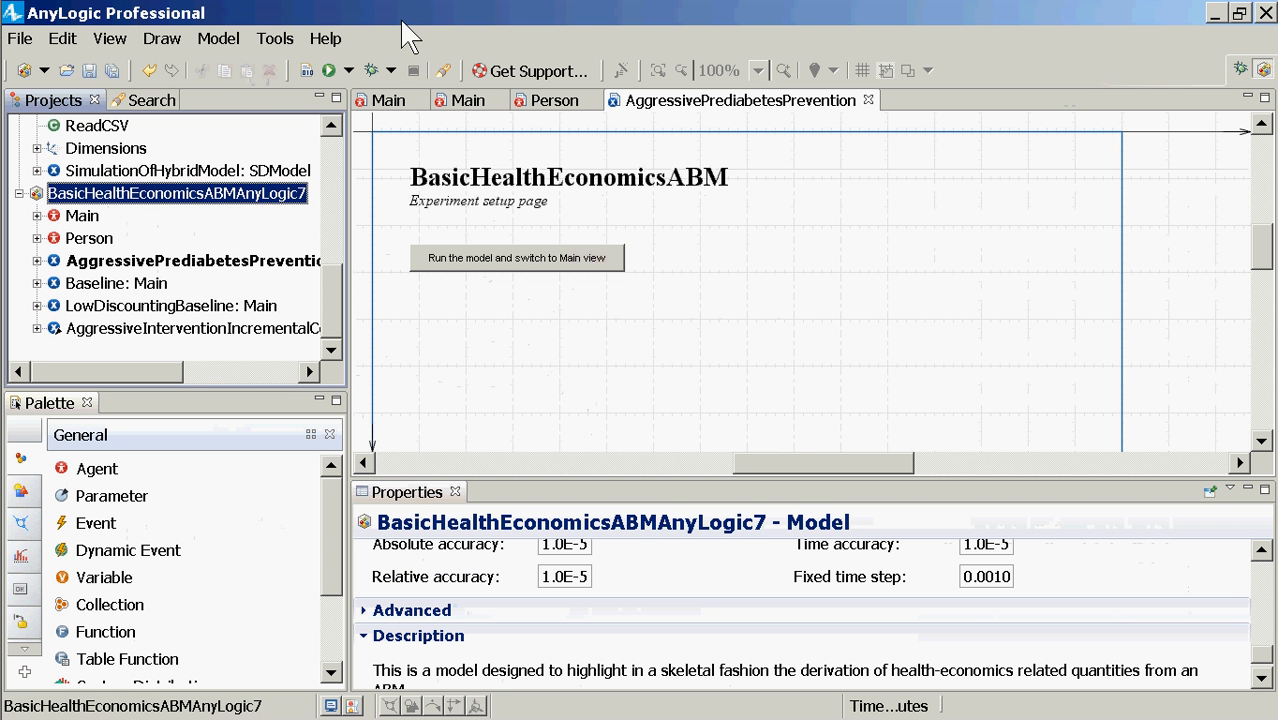
click(282, 40)
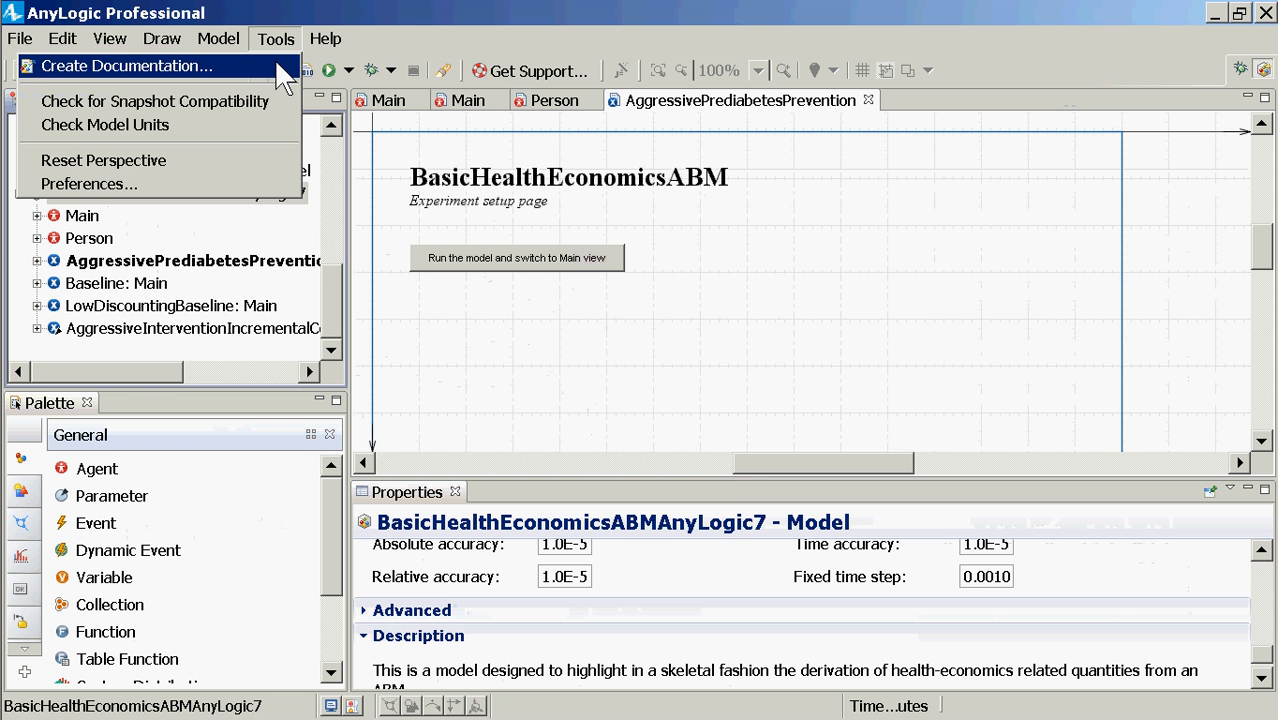
key(alt+Tab)
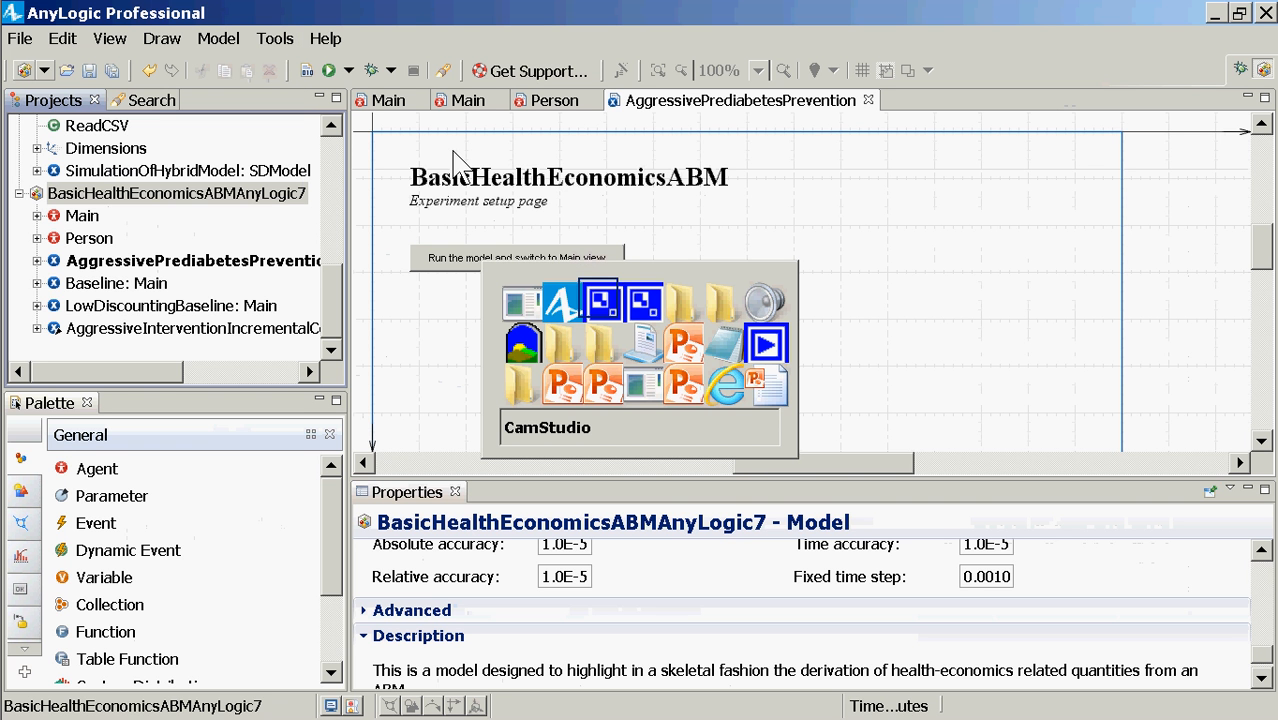
key(alt+shift+Tab)
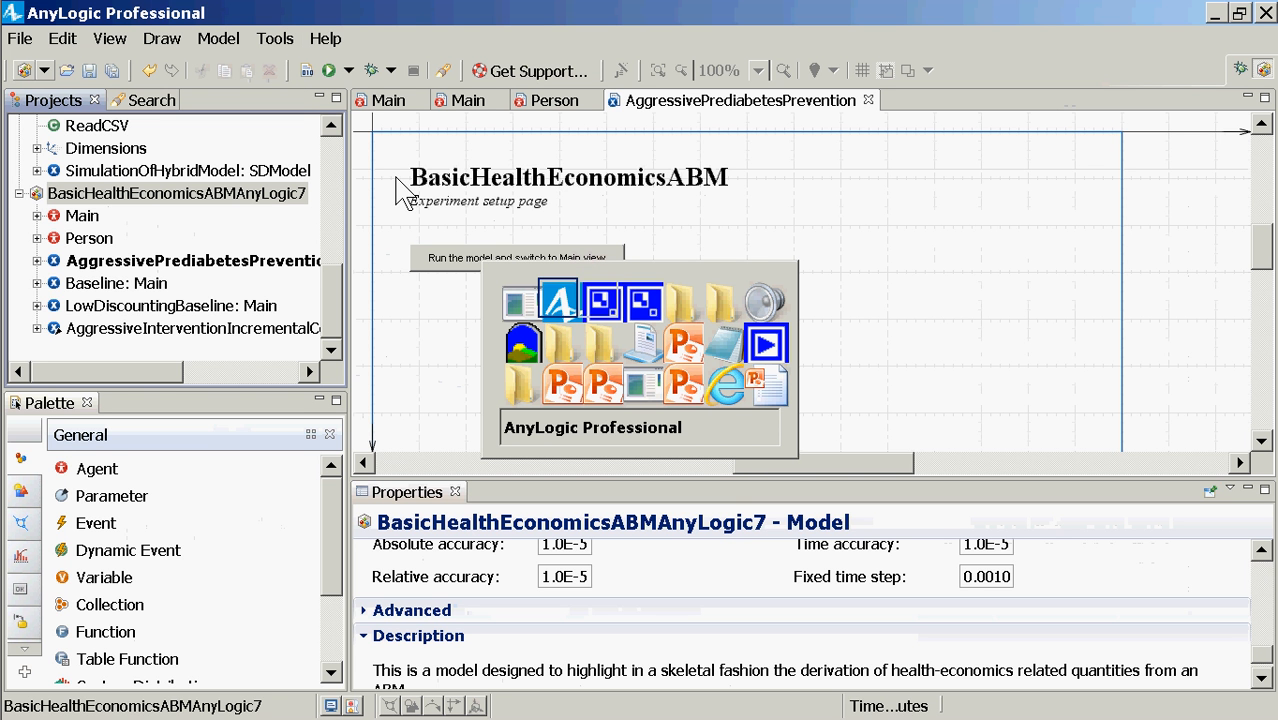
click(275, 38)
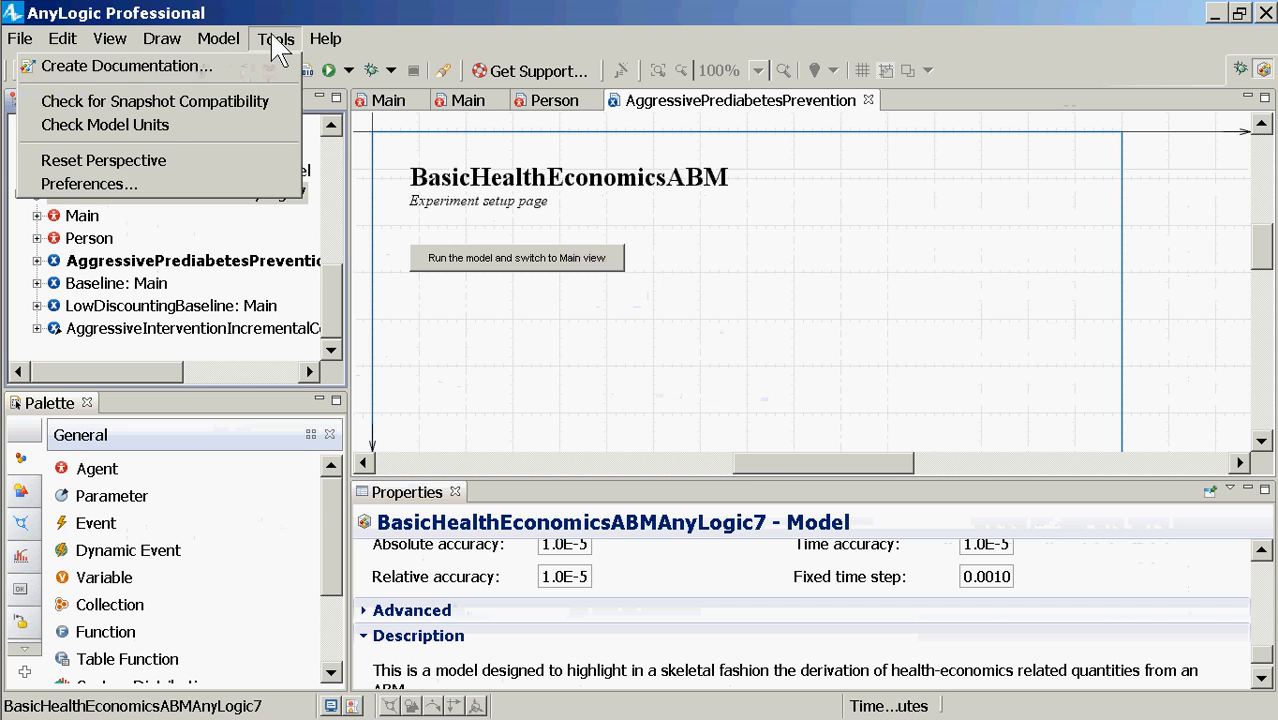
click(250, 68)
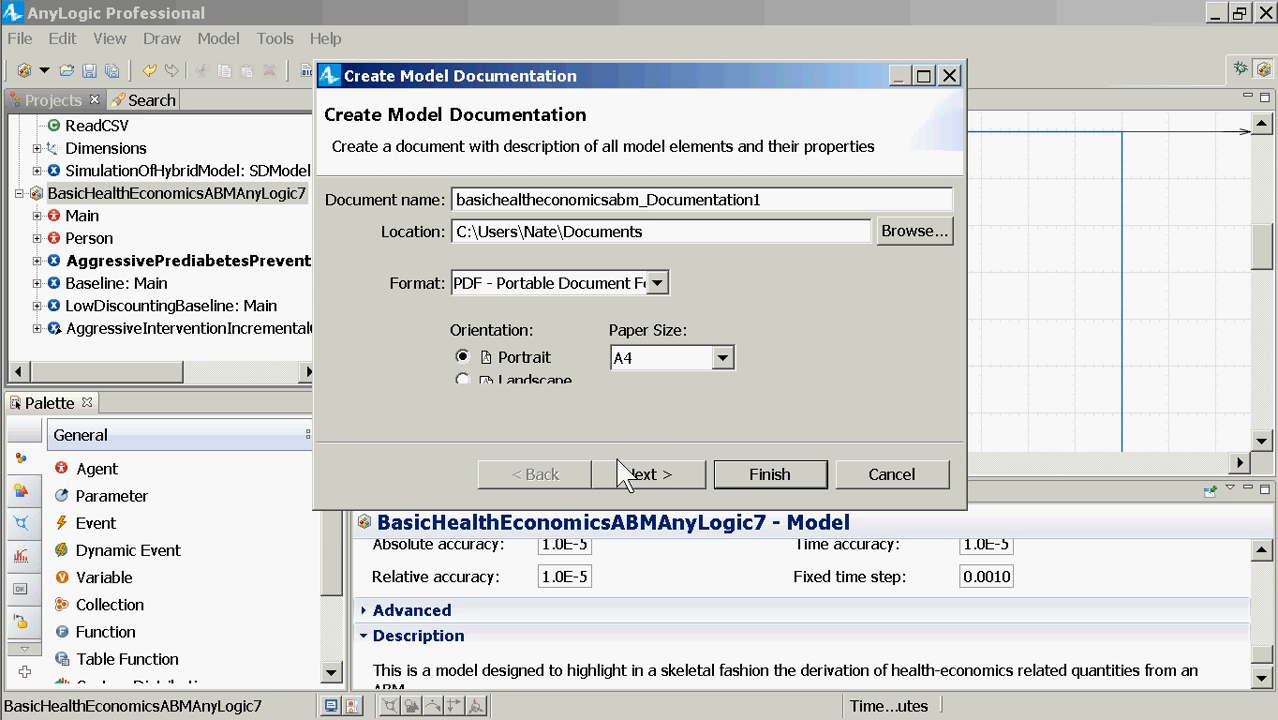
click(640, 474)
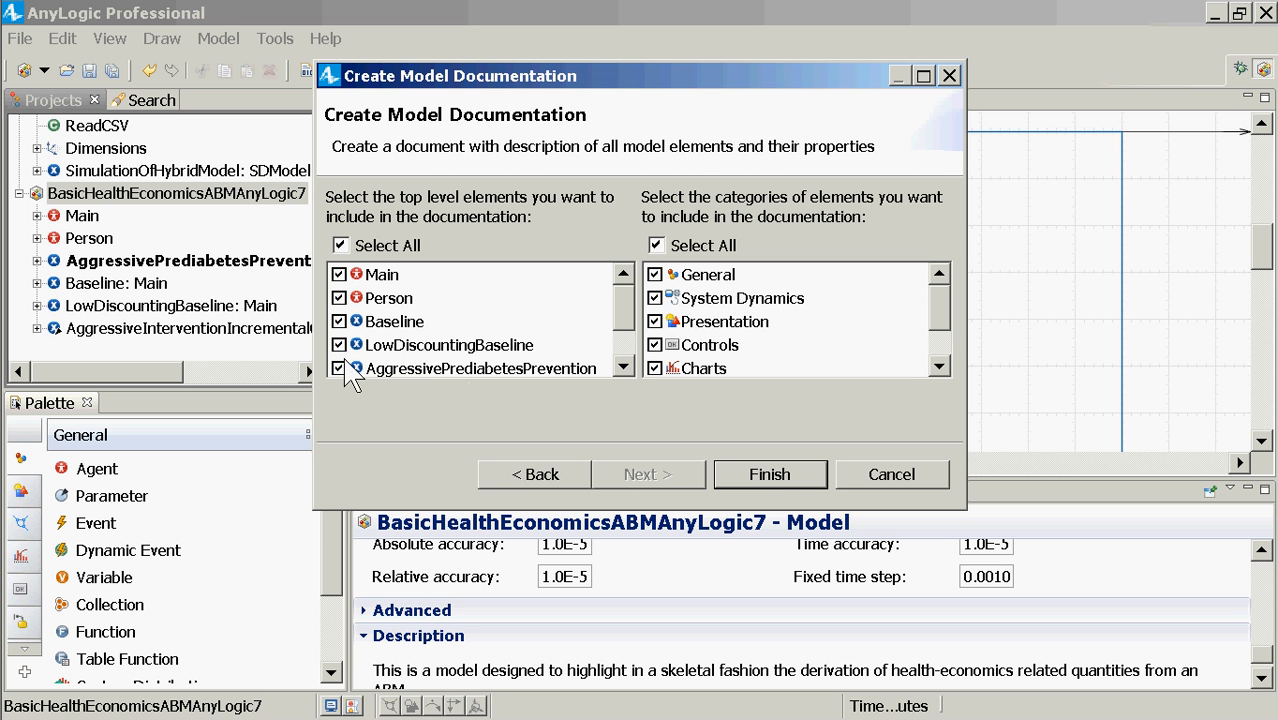
click(656, 323)
click(656, 346)
scroll(658, 352, down, 1)
scroll(658, 352, up, 1)
click(655, 275)
click(655, 275)
click(884, 474)
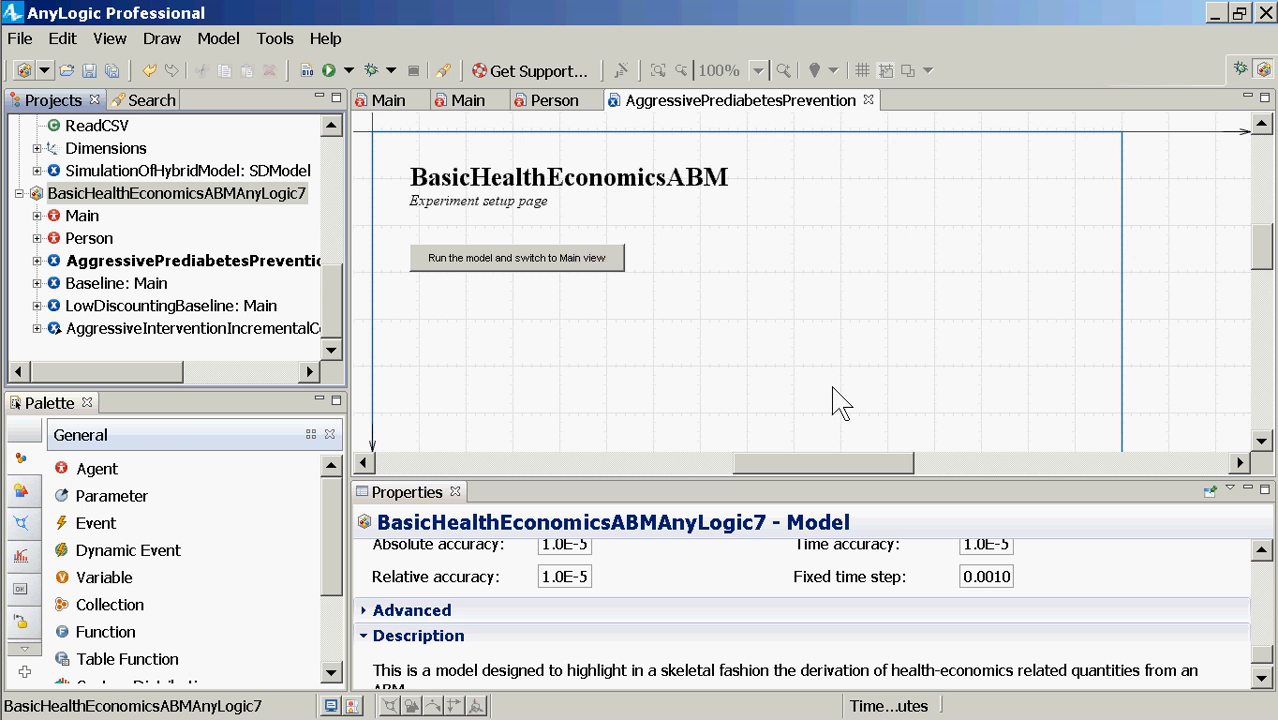
Open the Person agent type and review its properties from the movement parameters down to the Advanced Java section.
double_click(90, 239)
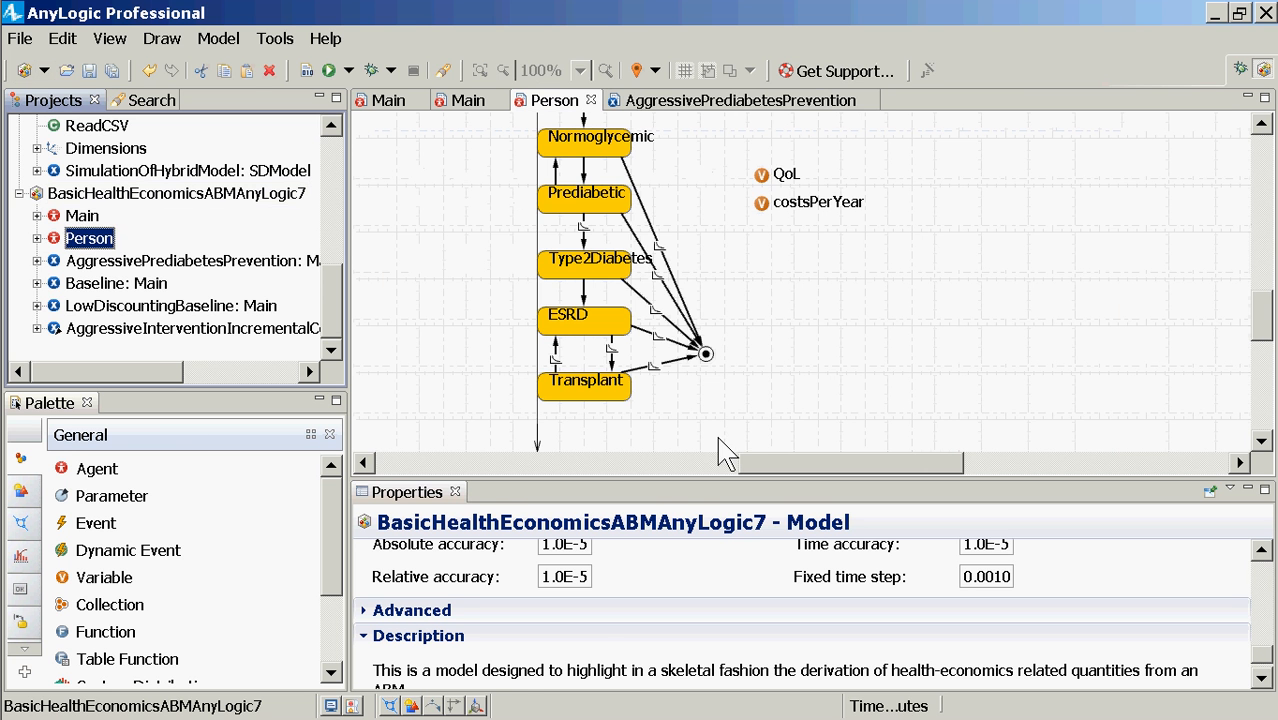
drag(656, 471, 646, 165)
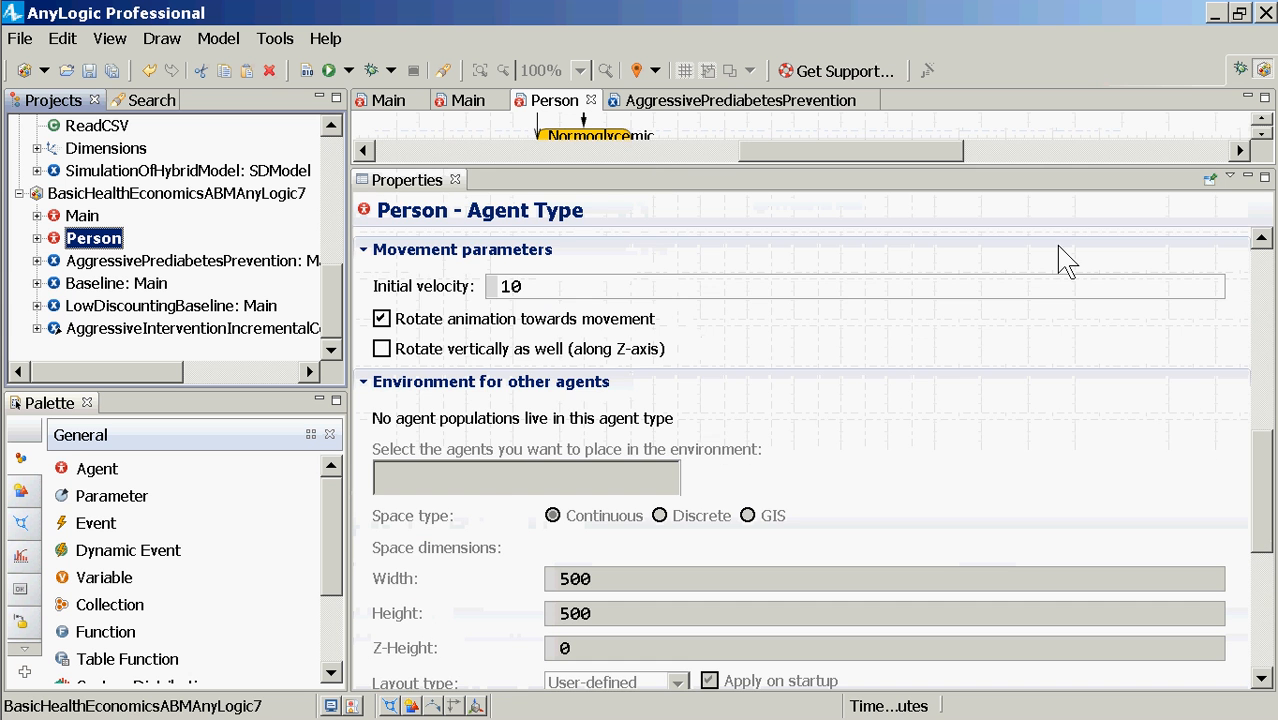
drag(1272, 460, 1250, 605)
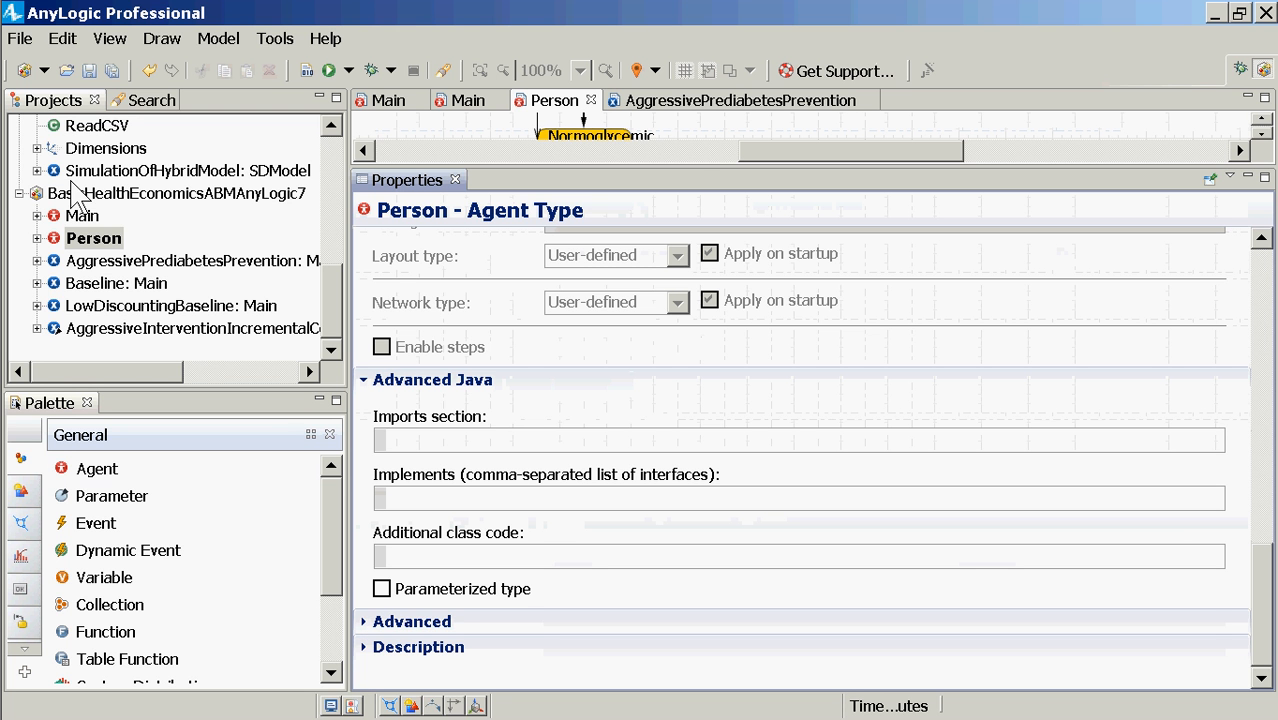
click(70, 240)
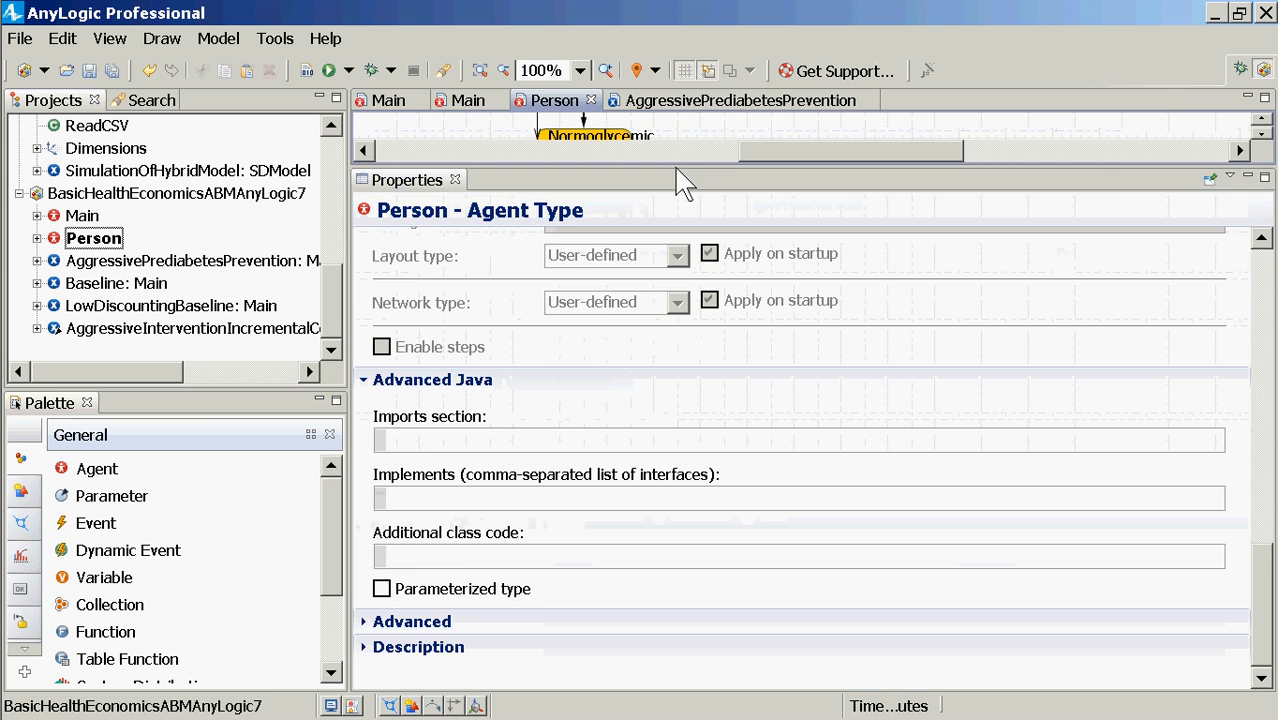
Select the oval at the origin of Person's diagram and examine its Advanced properties, including the On click field.
drag(684, 170, 622, 278)
scroll(700, 175, up, 5)
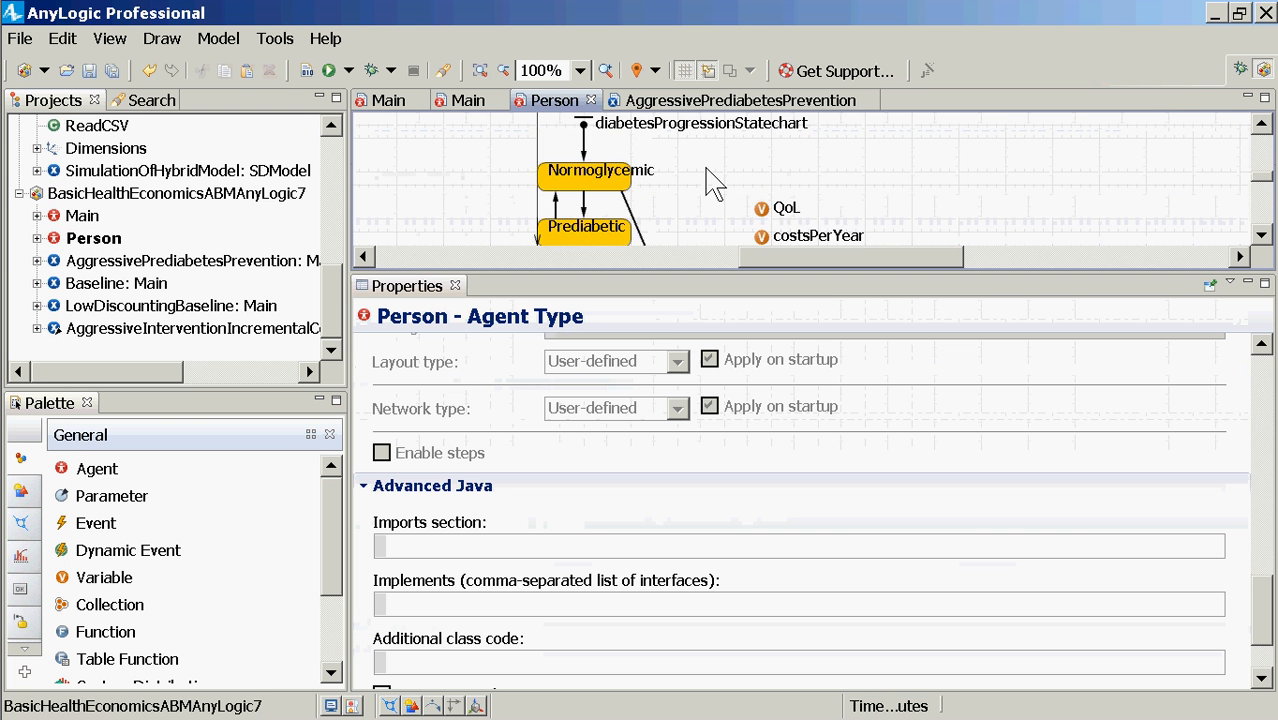
scroll(706, 178, up, 1)
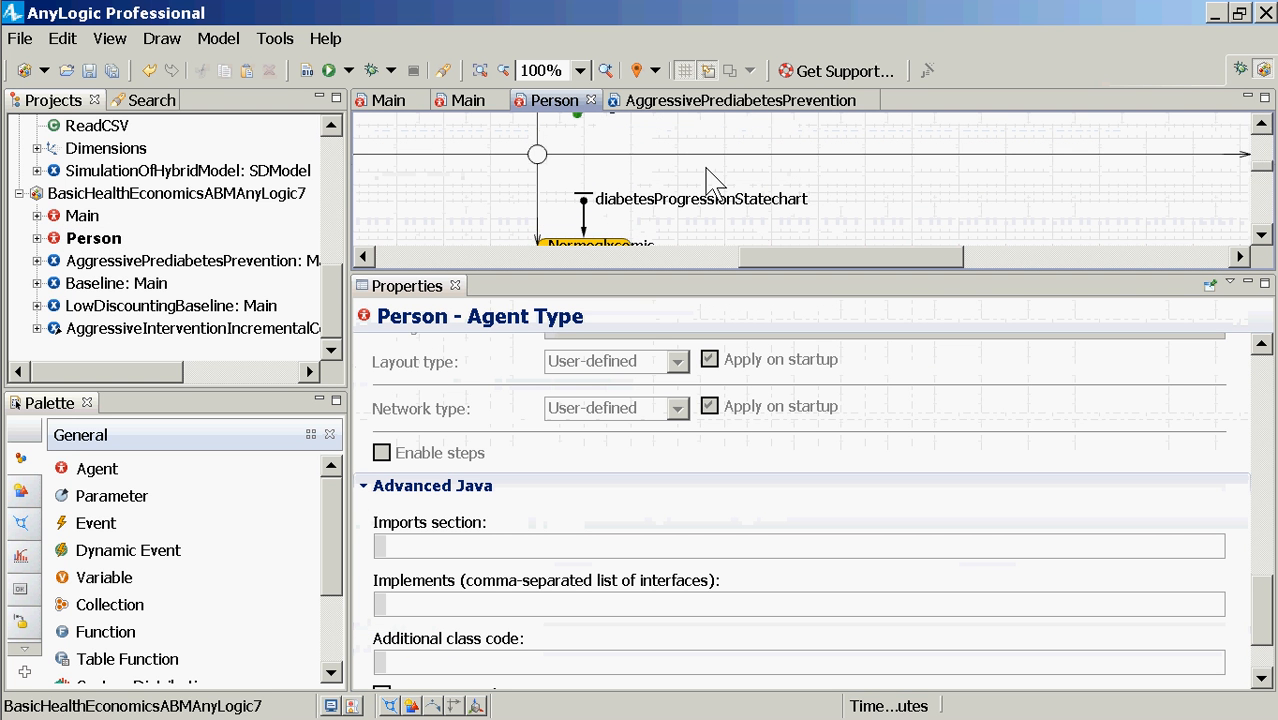
click(537, 157)
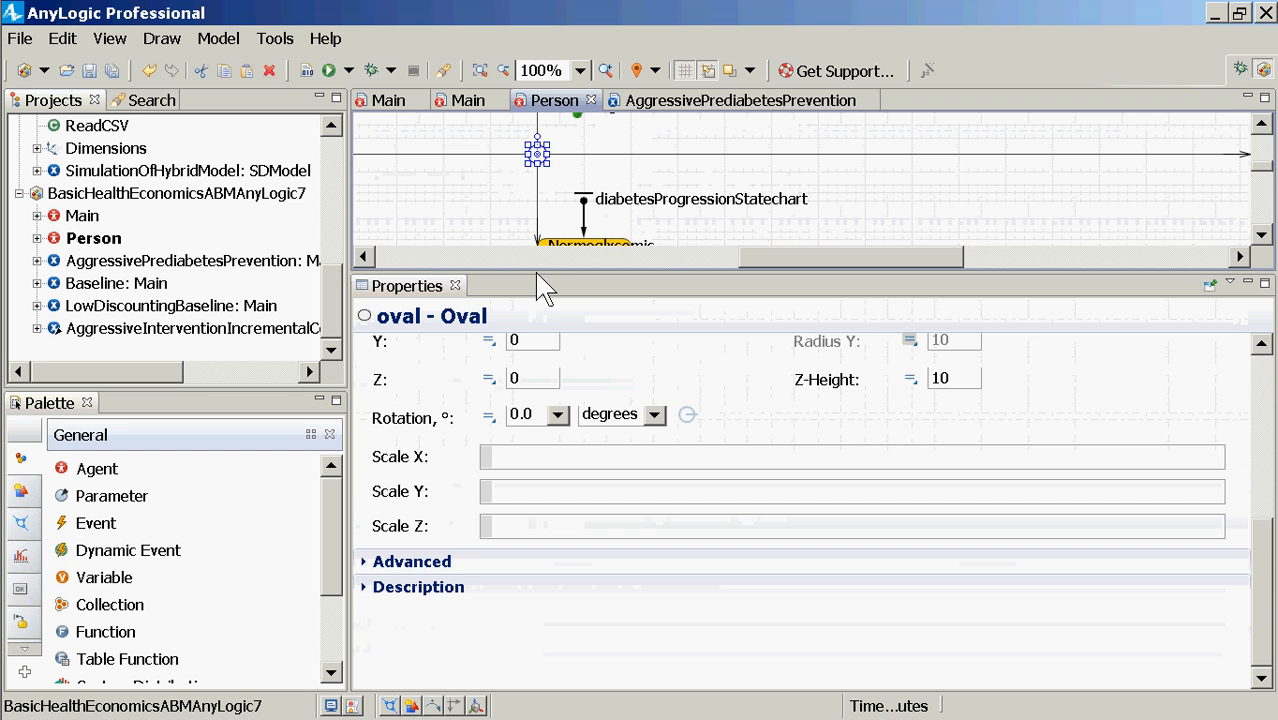
drag(541, 276, 541, 210)
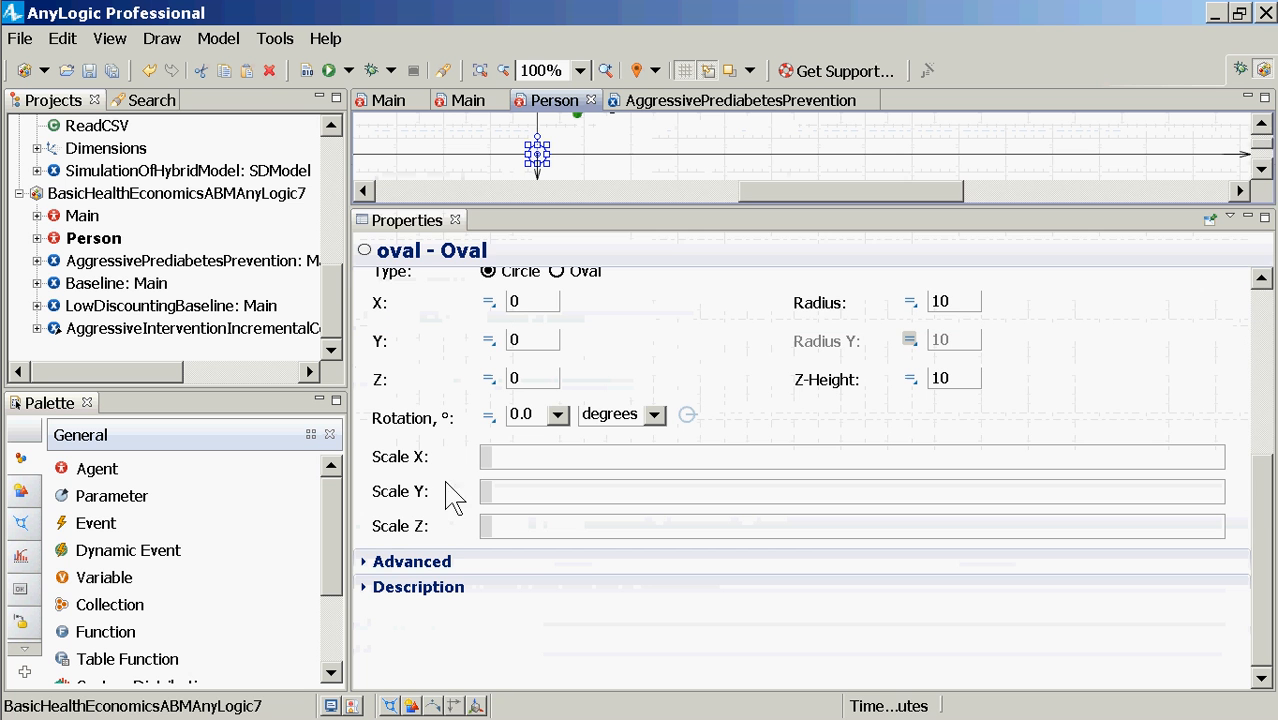
click(367, 574)
click(365, 563)
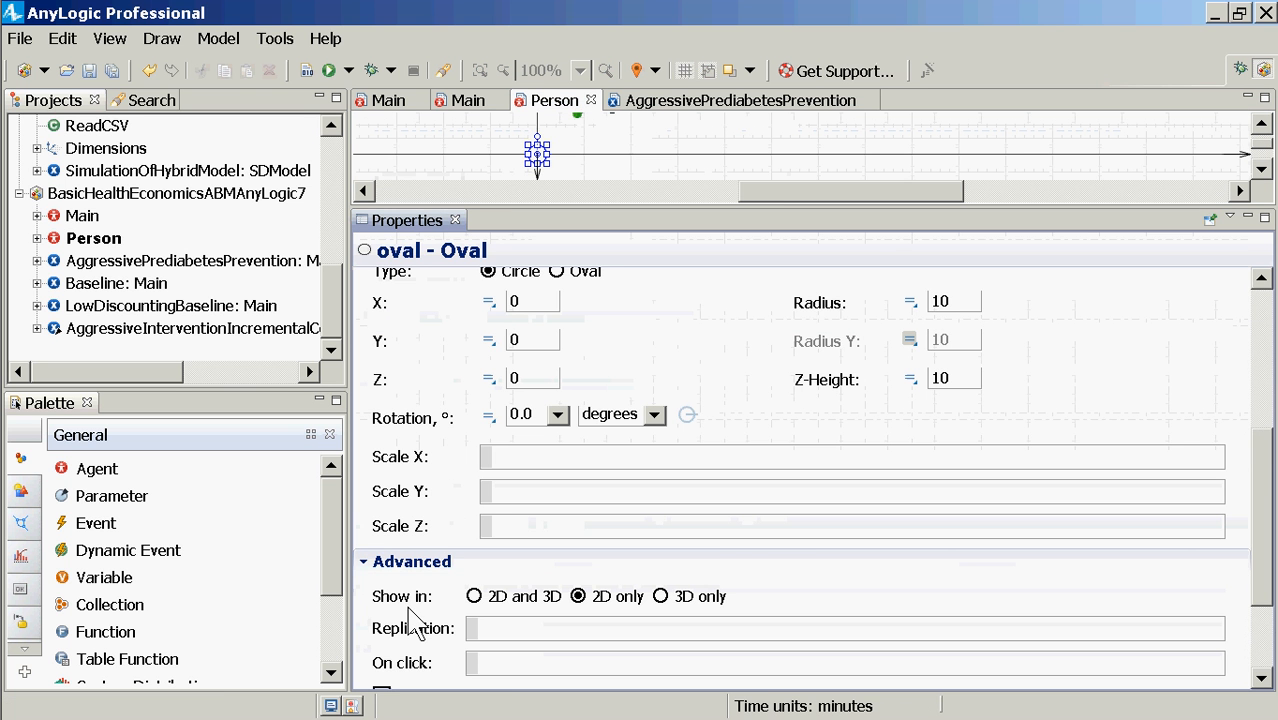
click(485, 665)
click(373, 565)
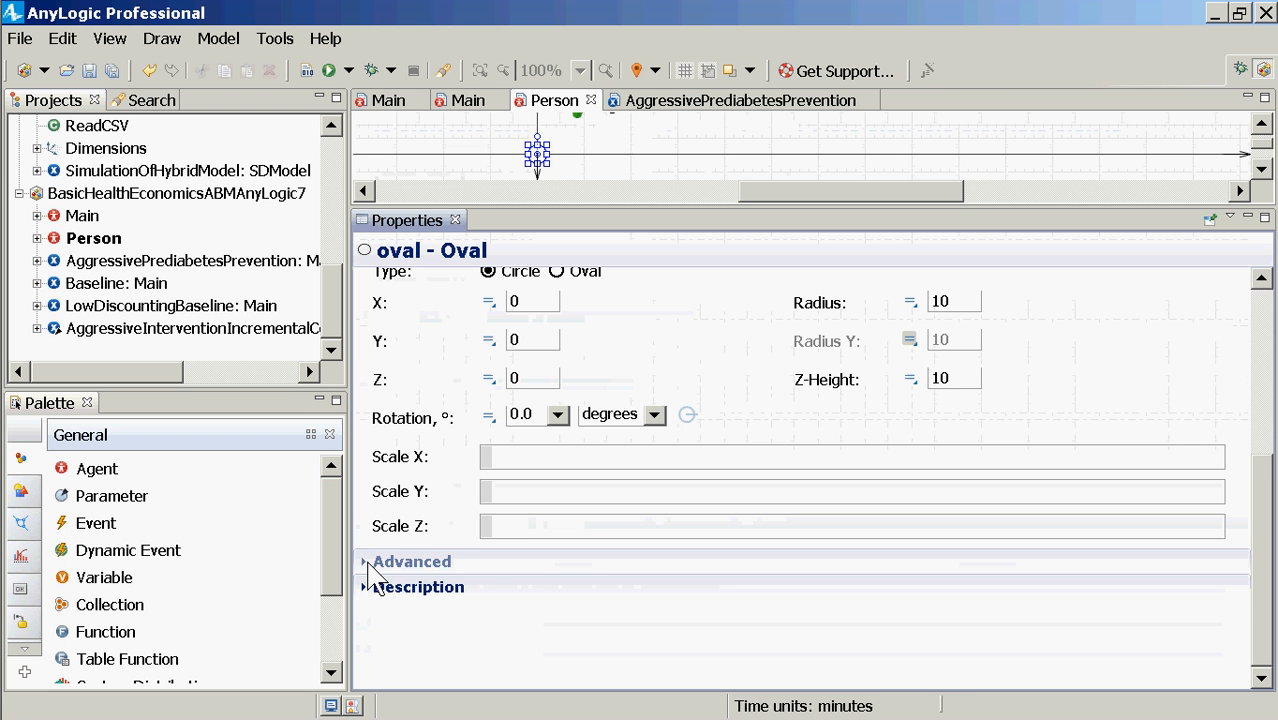
click(375, 566)
click(378, 568)
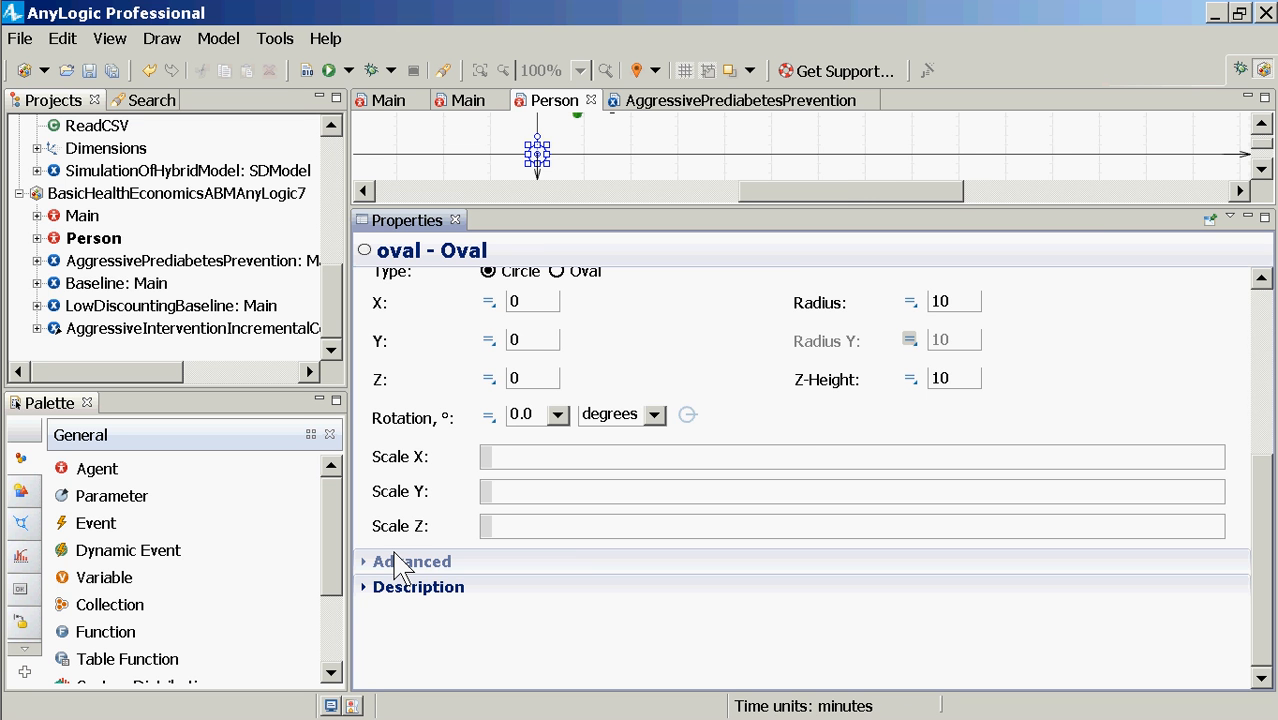
key(alt+Tab)
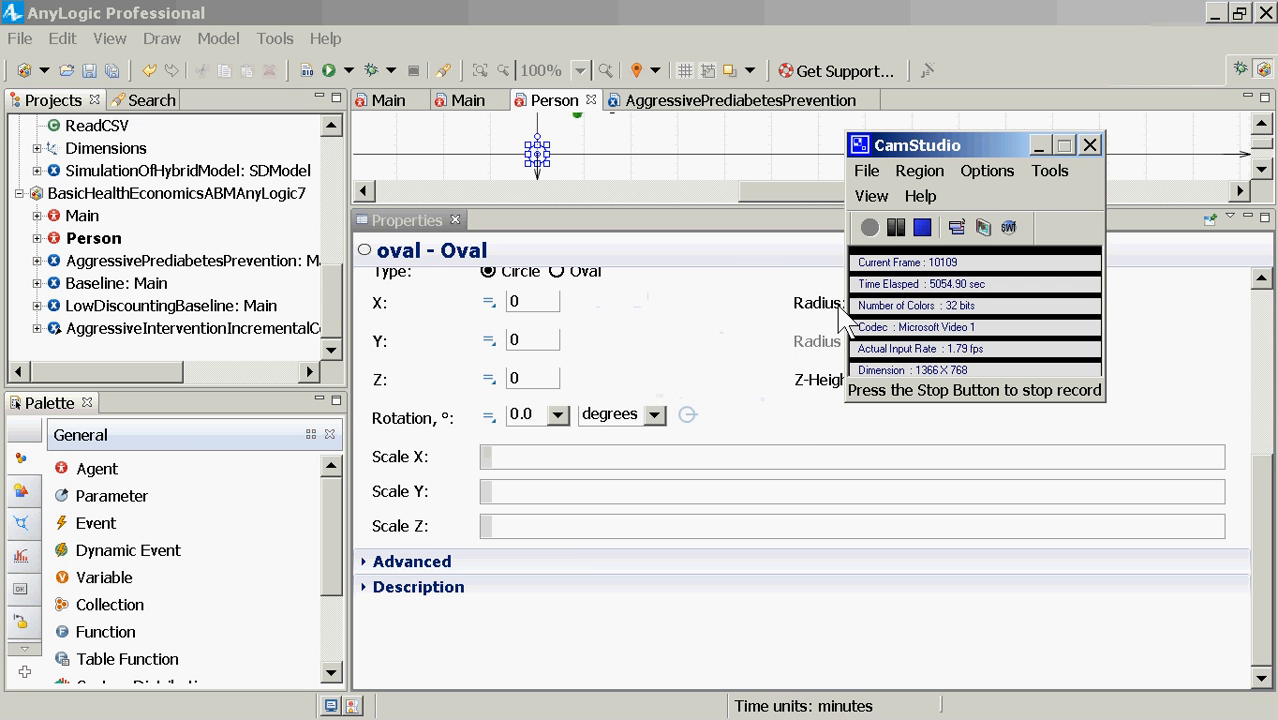